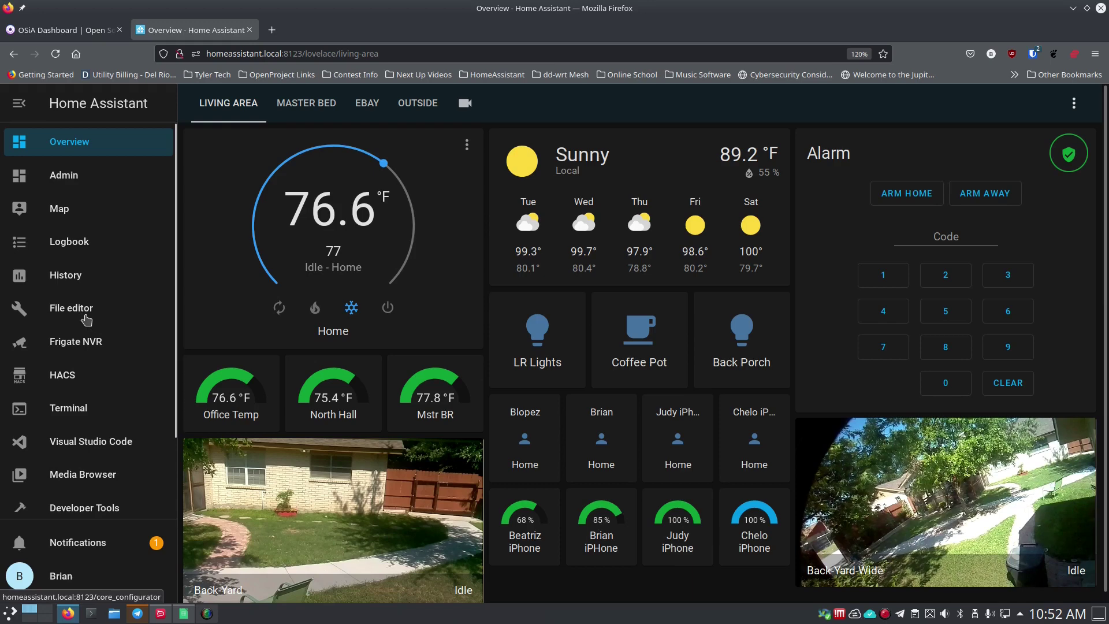
- Open the Frigate NVR add-on from the sidebar to see the PI_CAM_1 and PI_CAM_2 live feeds
left_click(77, 345)
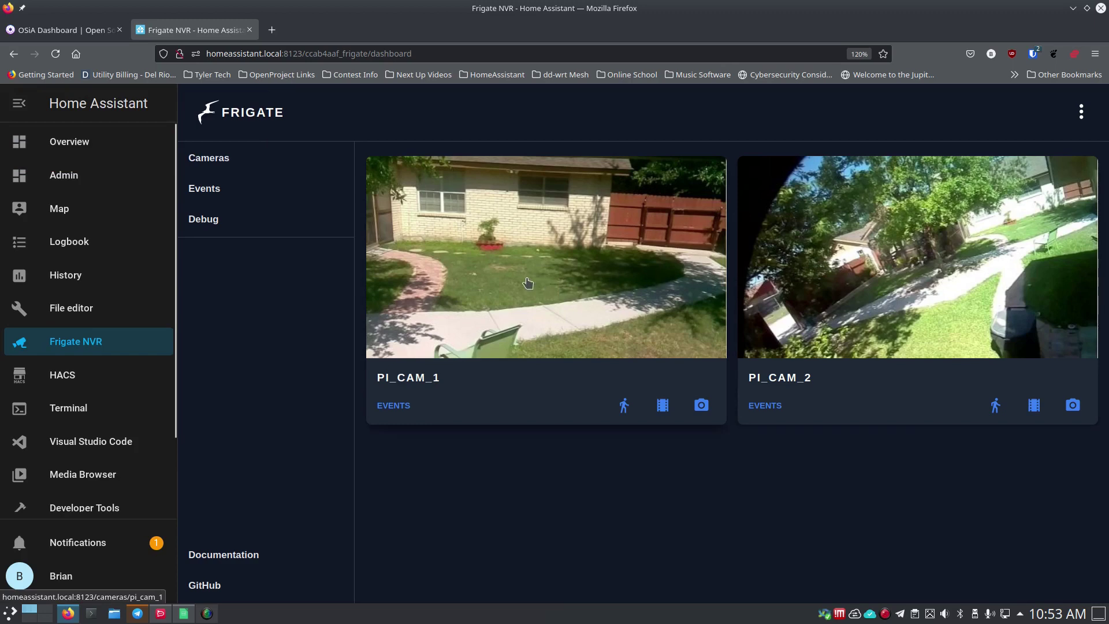
left_click(805, 286)
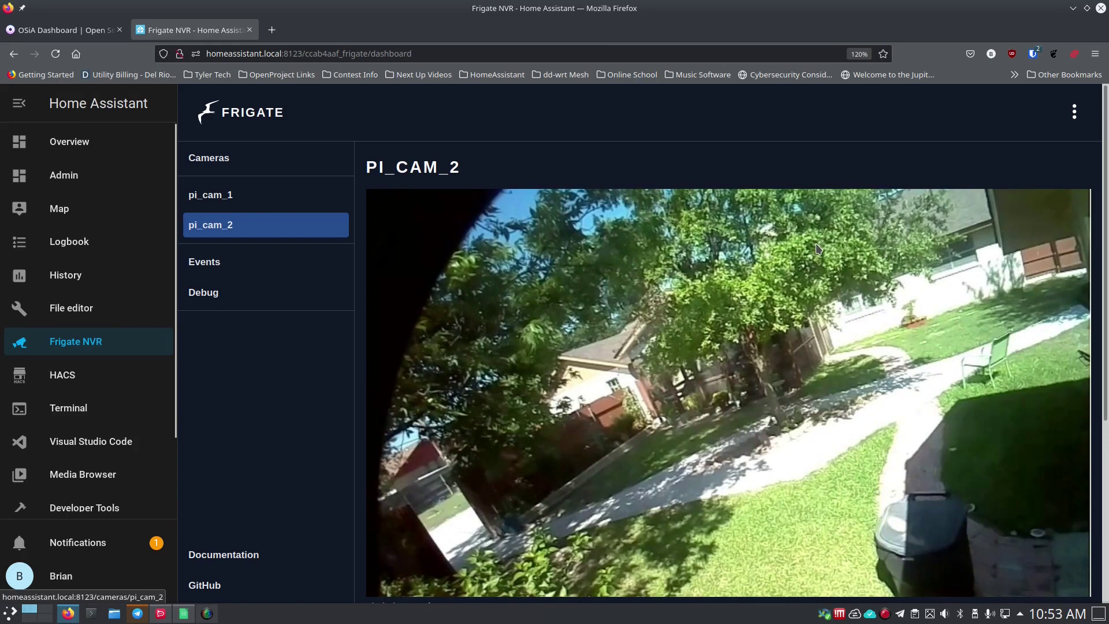
scroll(833, 244, "down", 3)
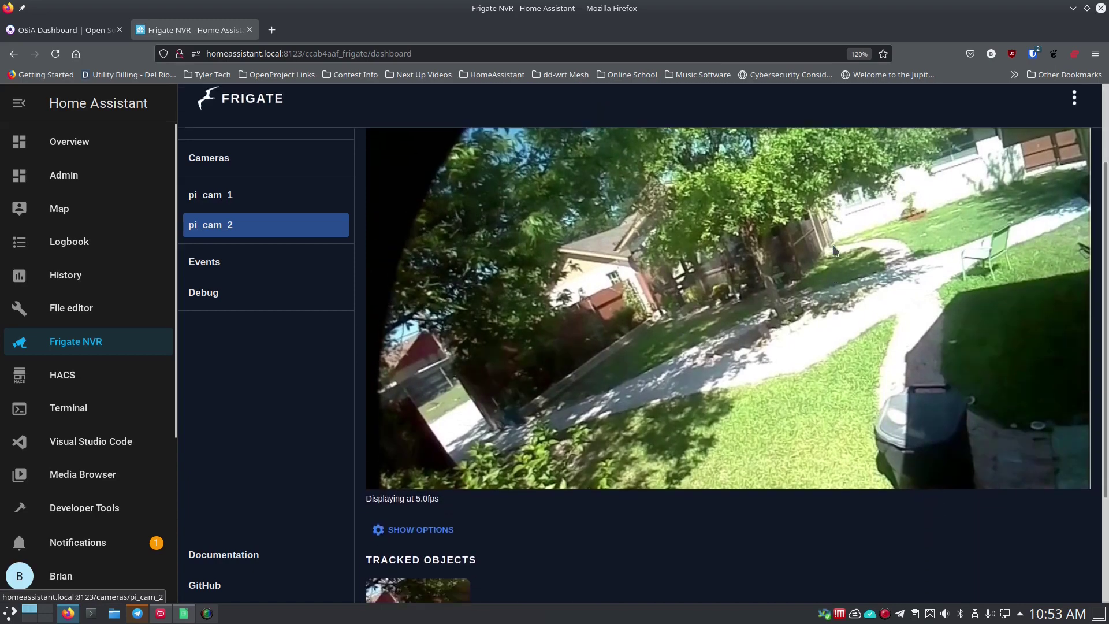
scroll(835, 250, "up", 3)
left_click(230, 164)
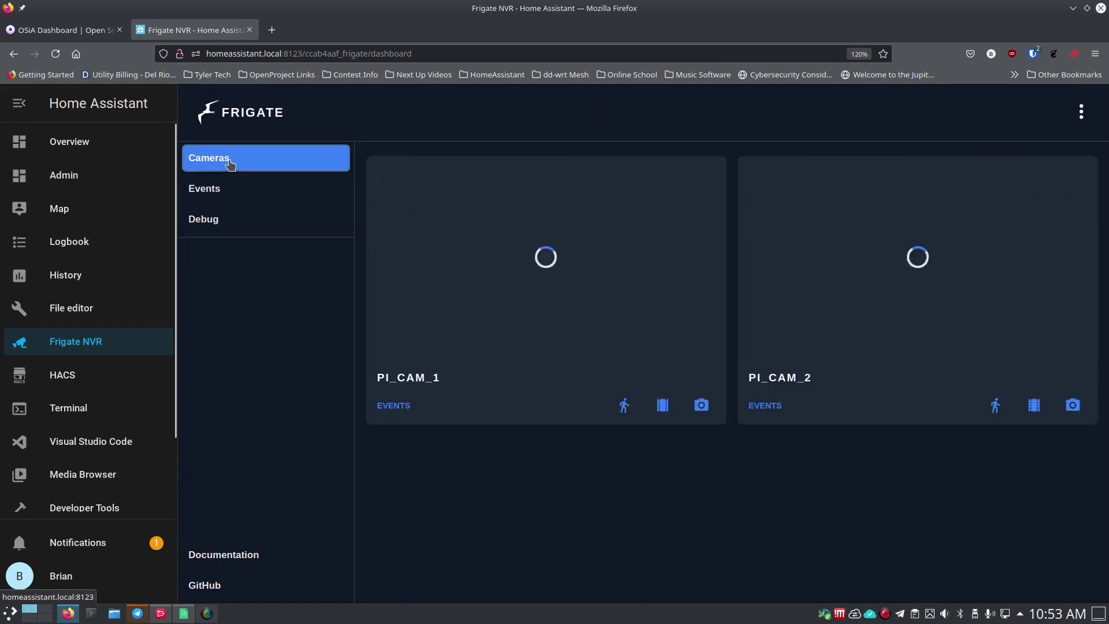
left_click(573, 287)
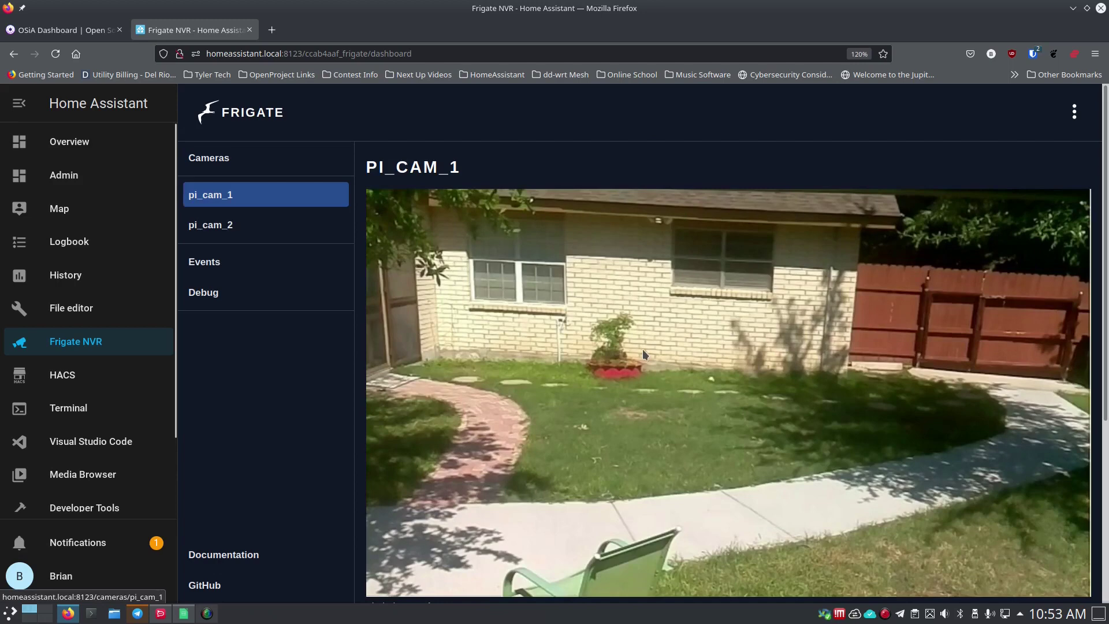
scroll(643, 353, "down", 3)
scroll(646, 358, "up", 1)
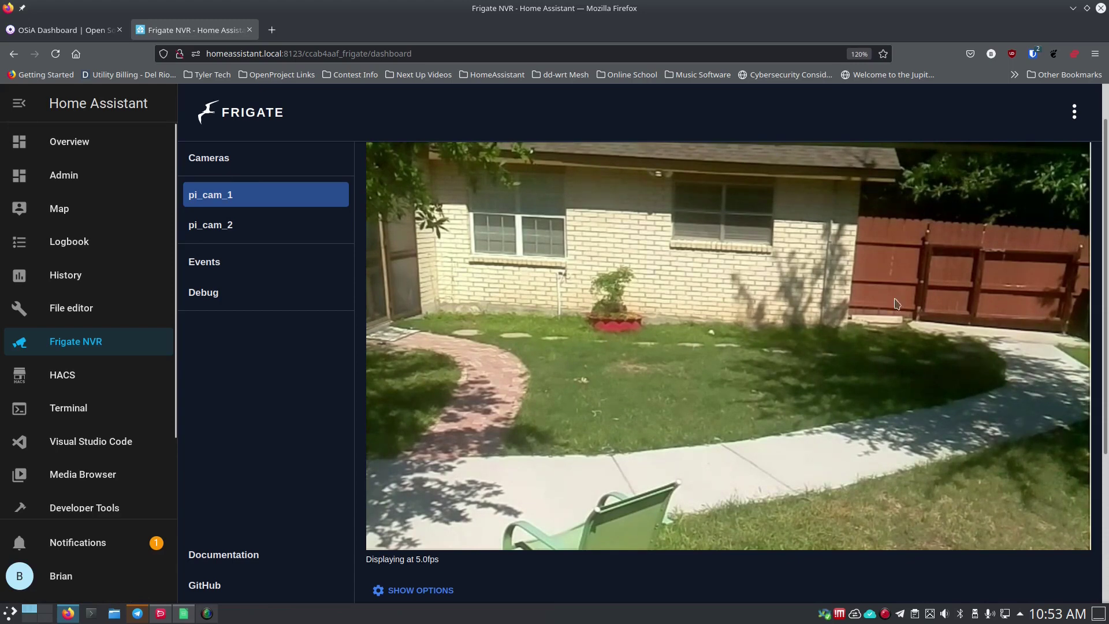
left_click(245, 165)
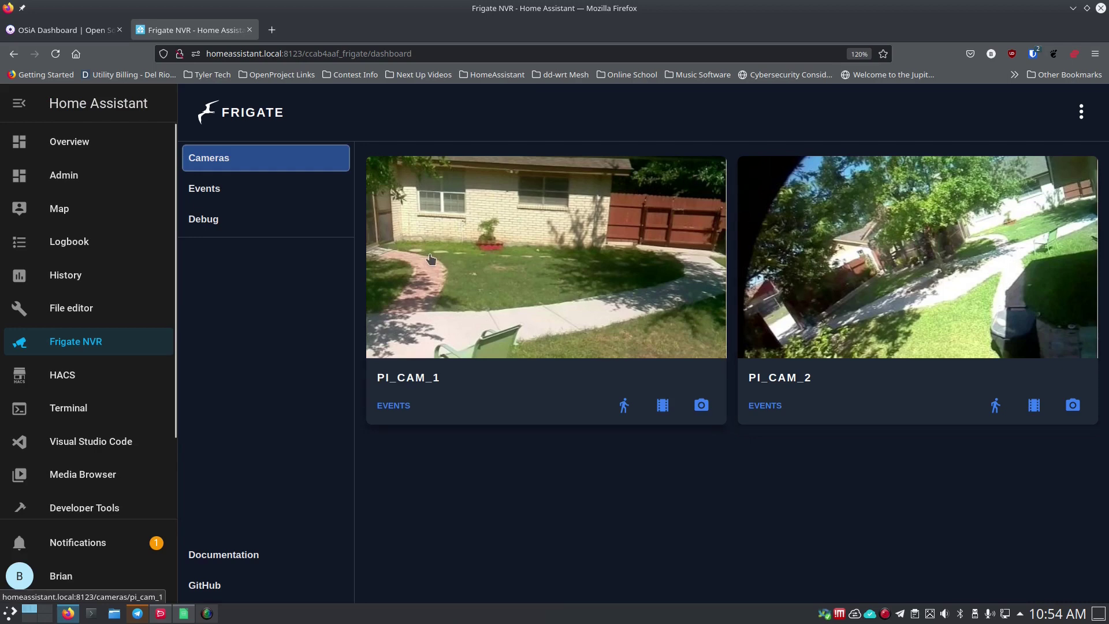
- Open the 10:49 AM pi_cam_2 person event from Events and play its 22-second clip
left_click(229, 194)
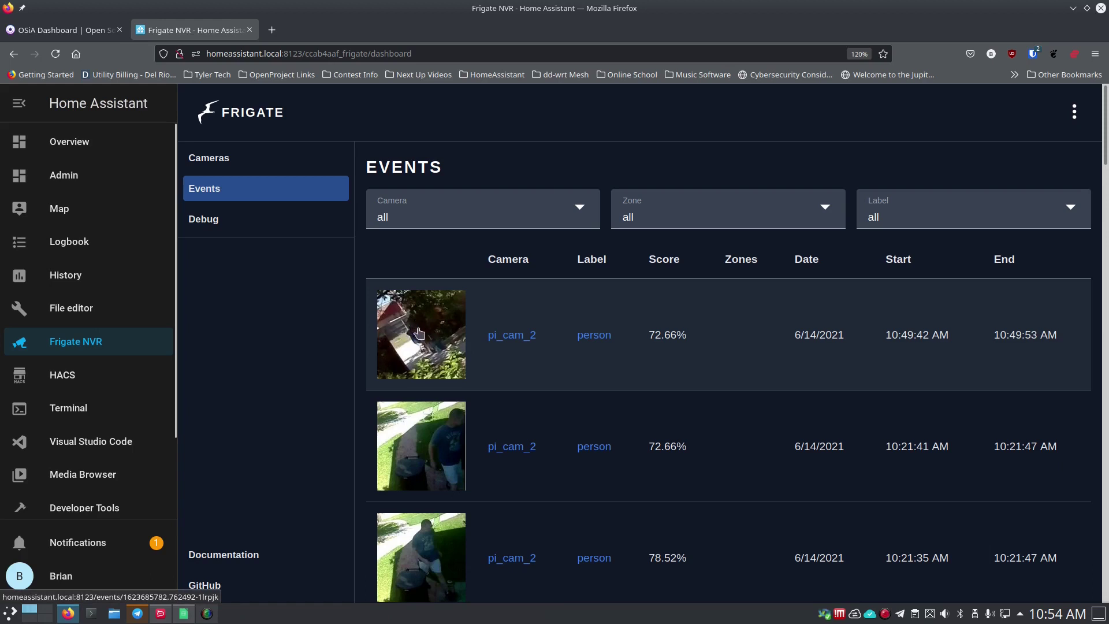
left_click(419, 334)
scroll(481, 346, "down", 5)
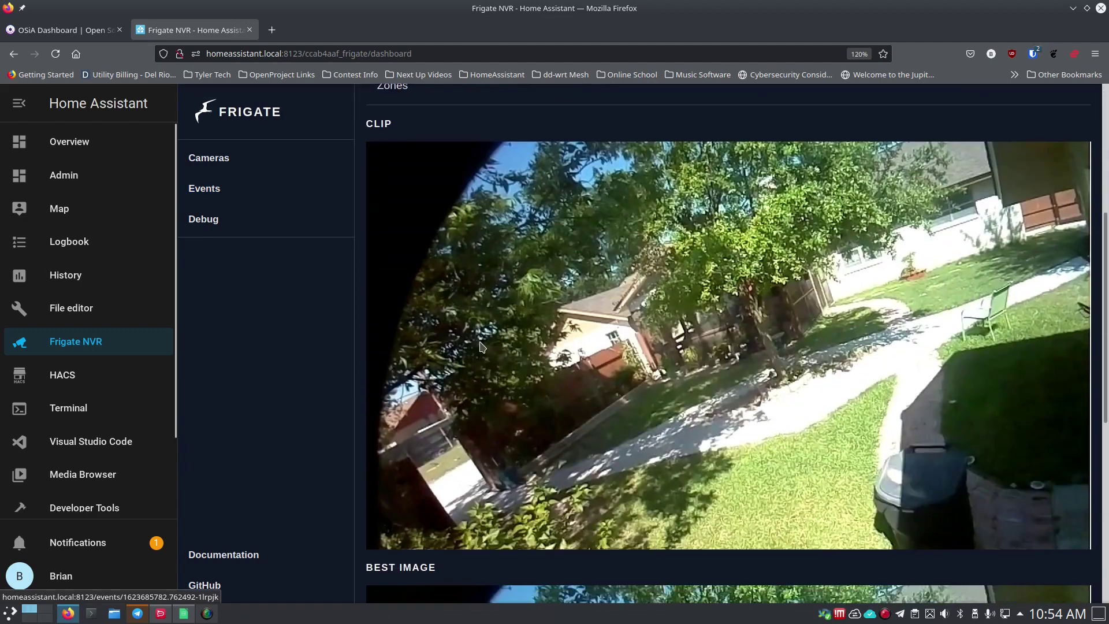
mouse_move(485, 376)
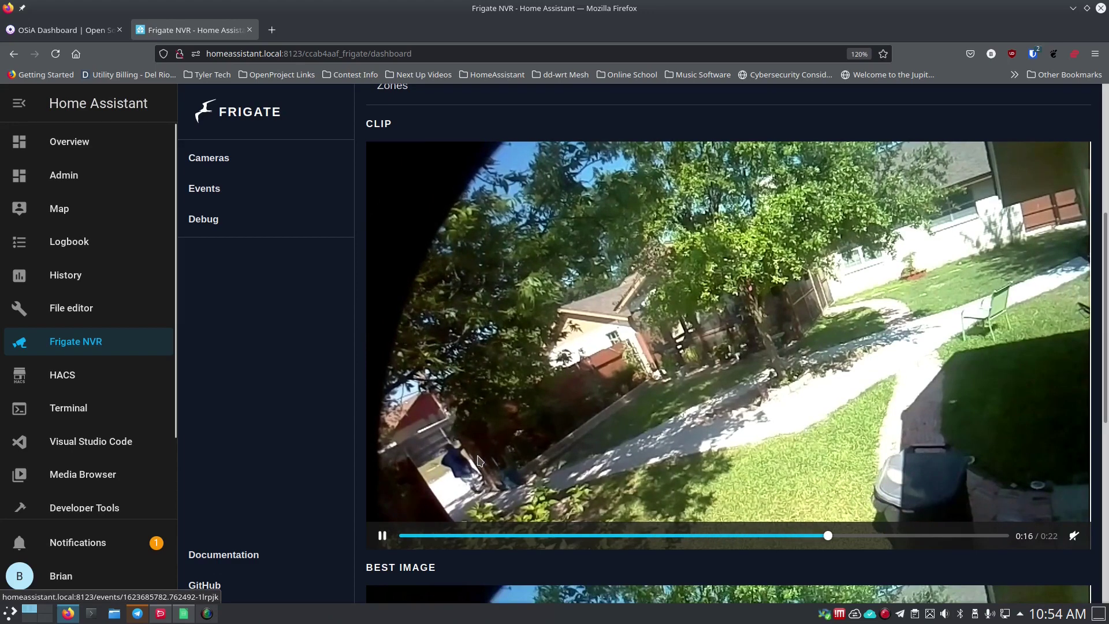
- Scroll to the event's best image, showing a person detected at 81%
scroll(627, 381, "down", 6)
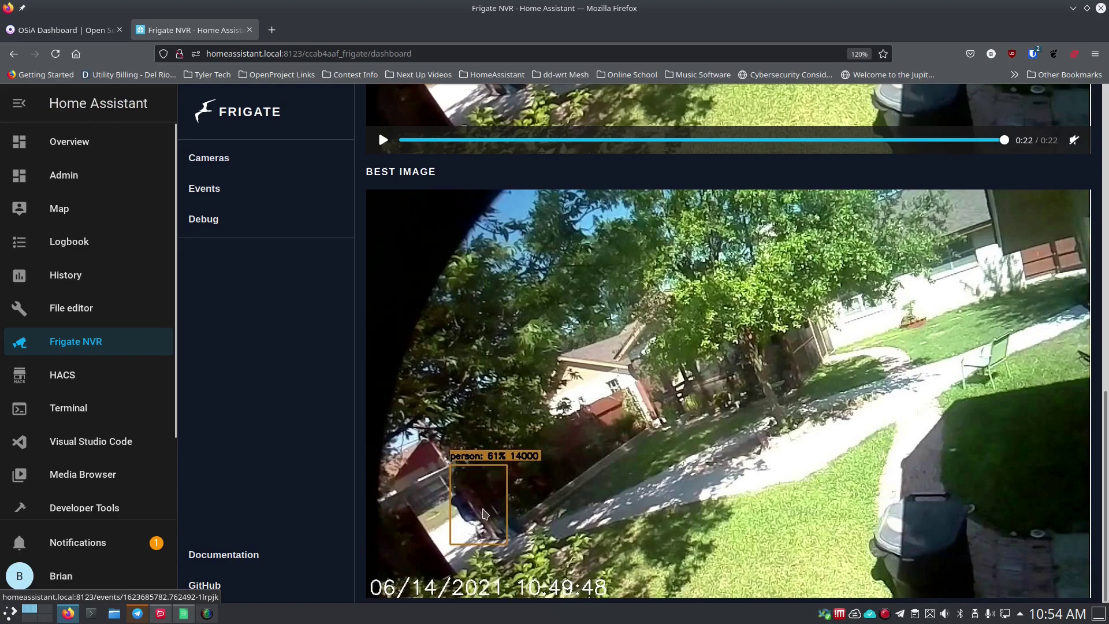
scroll(532, 475, "up", 5)
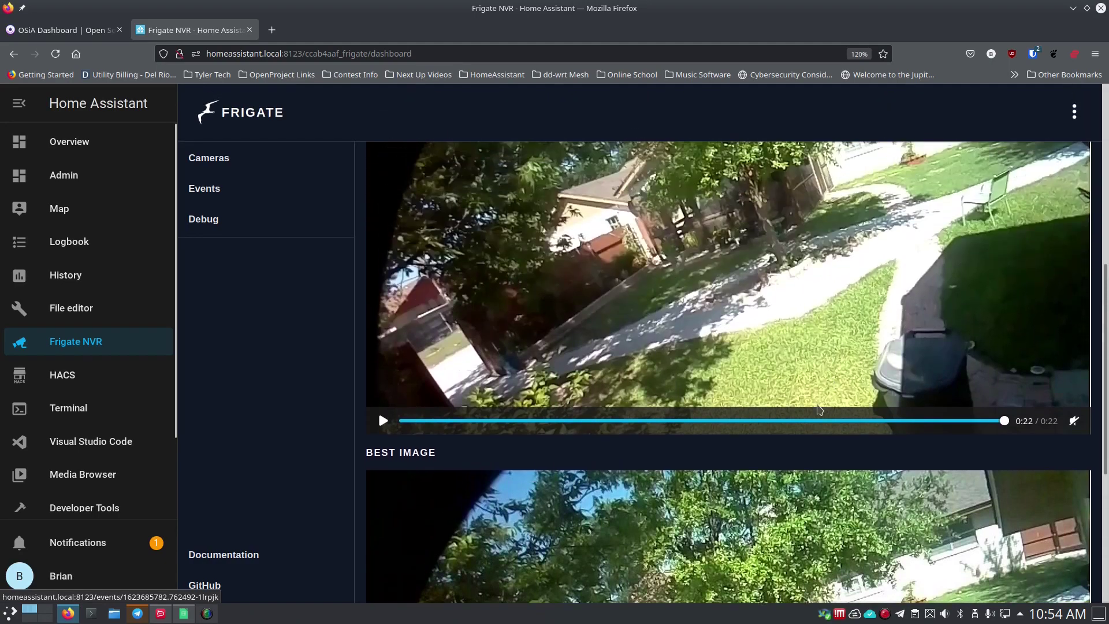
scroll(637, 335, "up", 2)
scroll(603, 298, "down", 2)
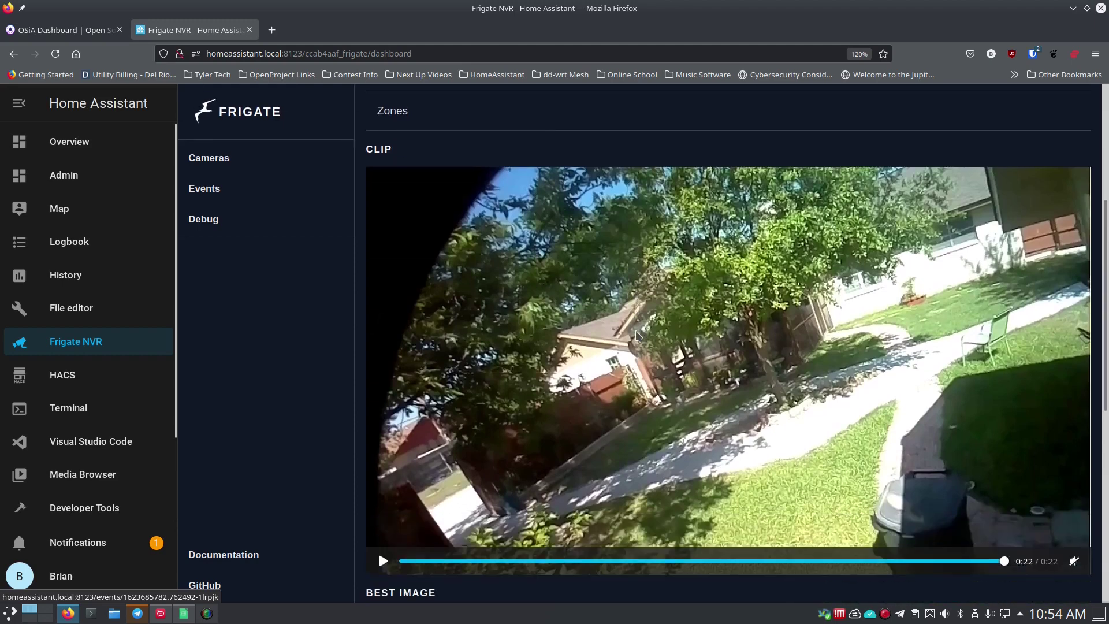
- Go back from the event page to Frigate's Cameras overview with PI_CAM_1 and PI_CAM_2
left_click(242, 164)
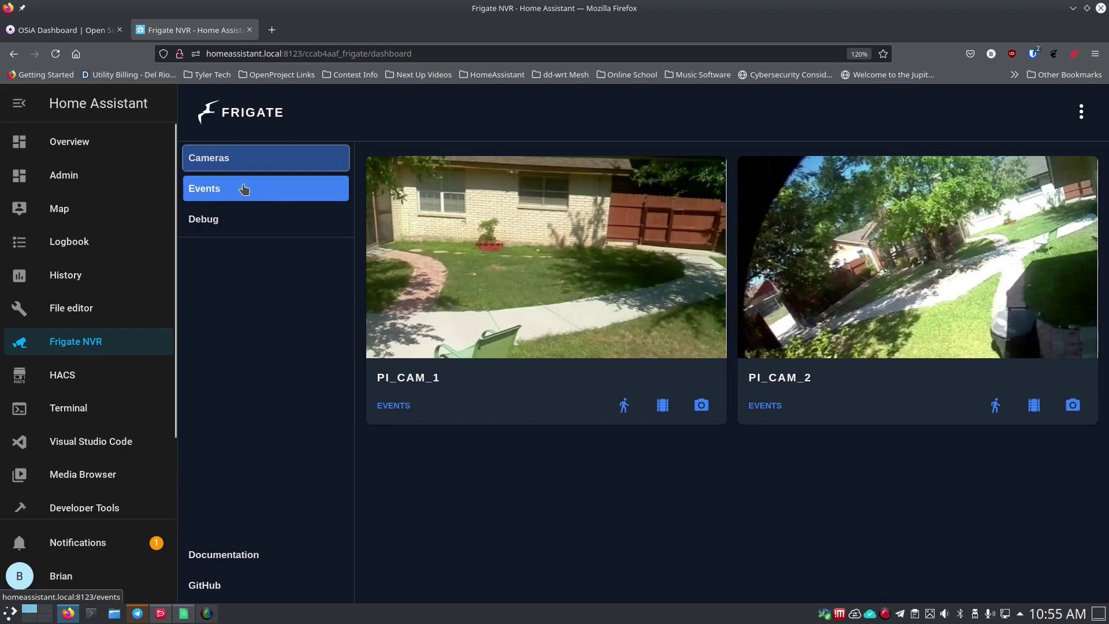
- Open the PI_CAM_1 camera page and list its person events via the PERSON tracked object
left_click(546, 324)
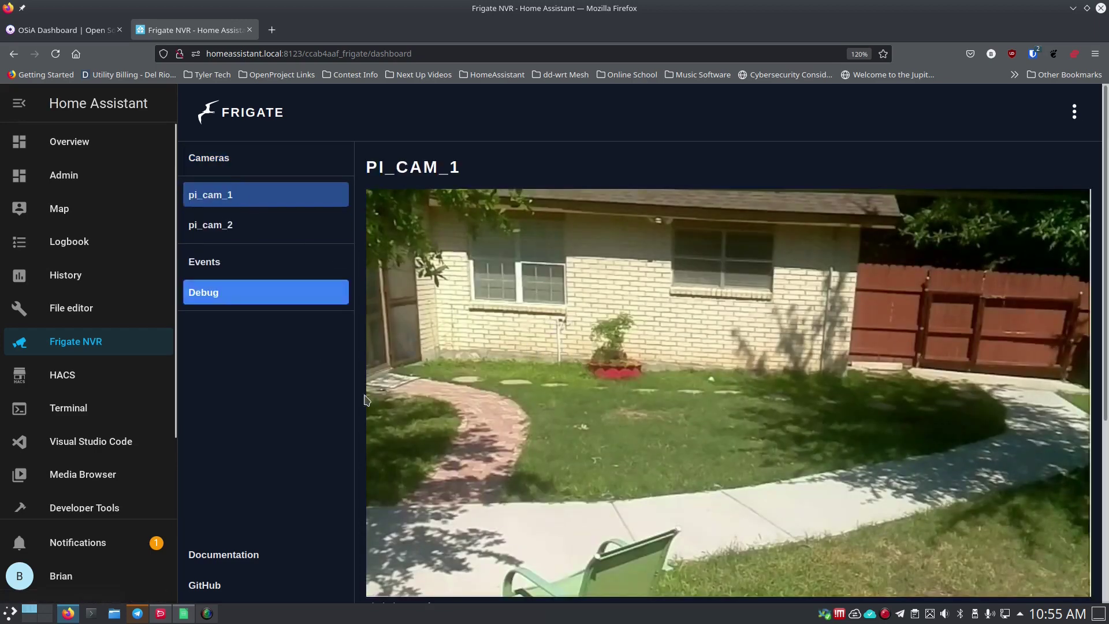
scroll(462, 404, "down", 4)
left_click(438, 460)
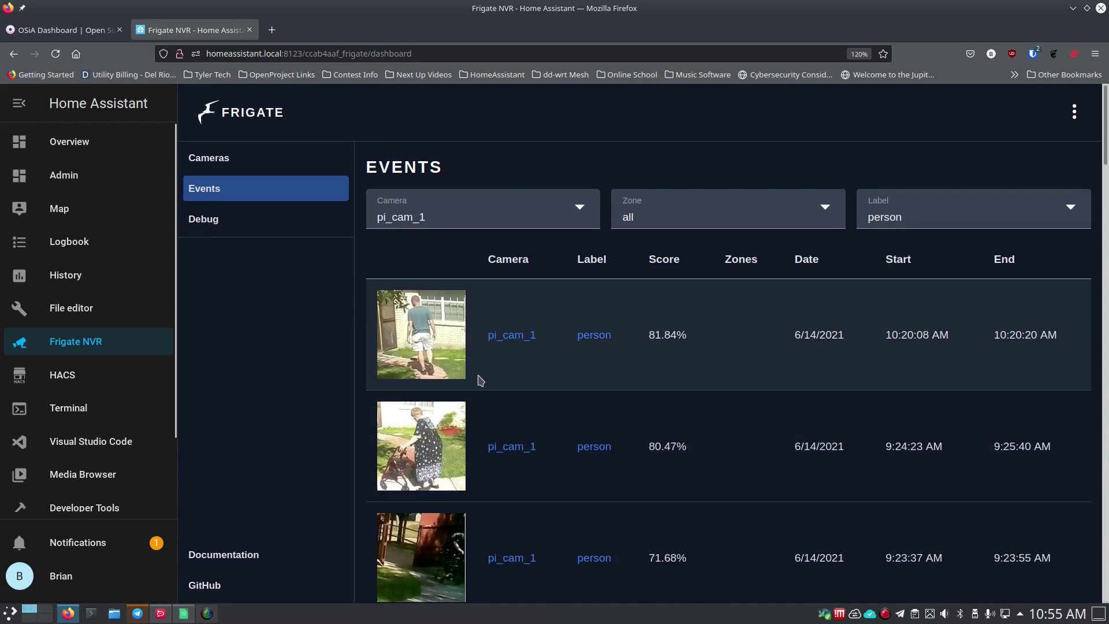
- Scroll through the pi_cam_1 person events list, newest at 10:20:08 AM
scroll(490, 383, "down", 3)
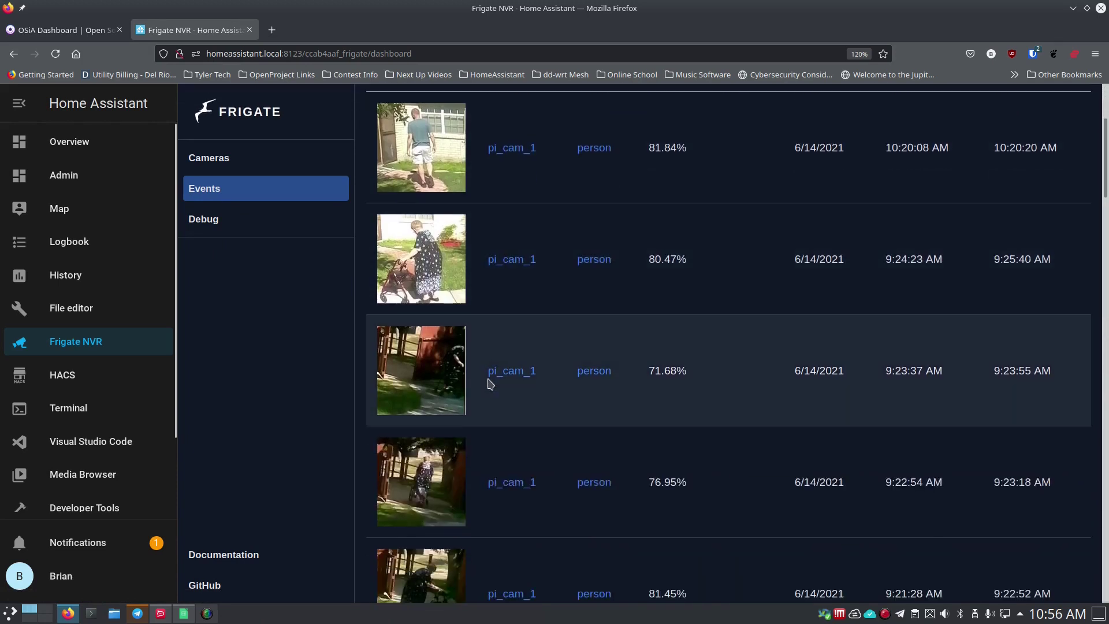
scroll(490, 383, "down", 7)
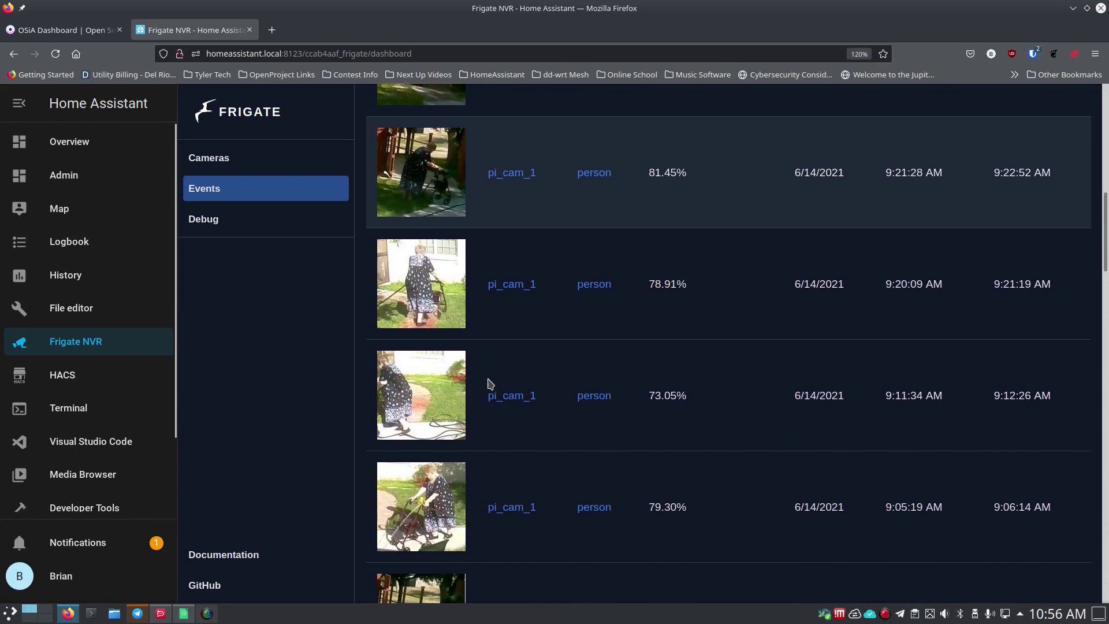
scroll(489, 383, "down", 4)
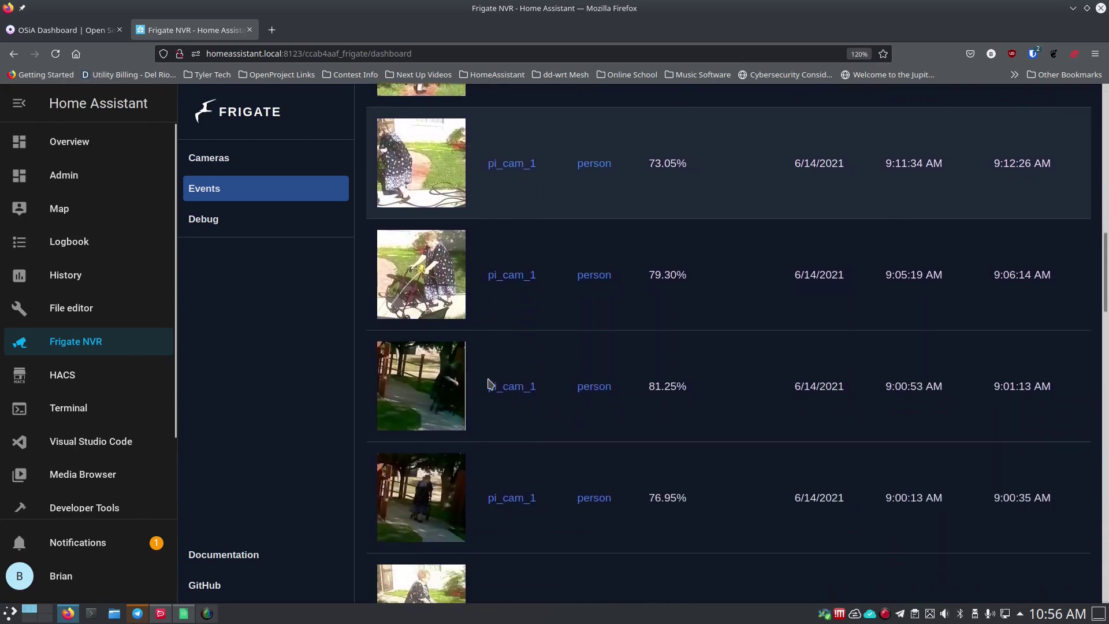
scroll(490, 383, "down", 4)
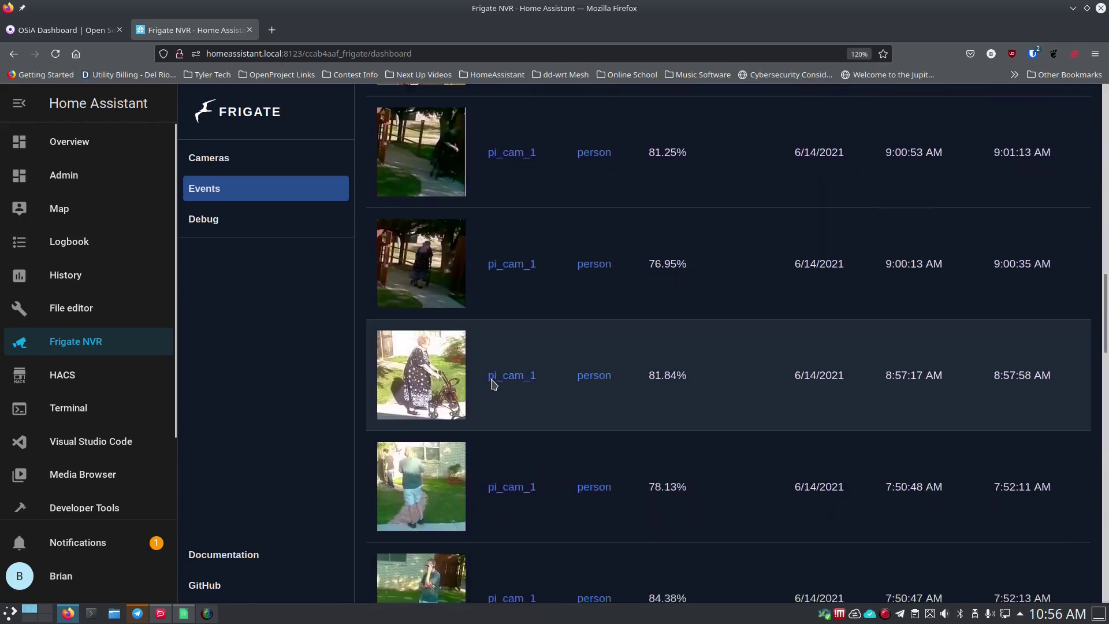
scroll(494, 383, "down", 1)
scroll(530, 384, "up", 3)
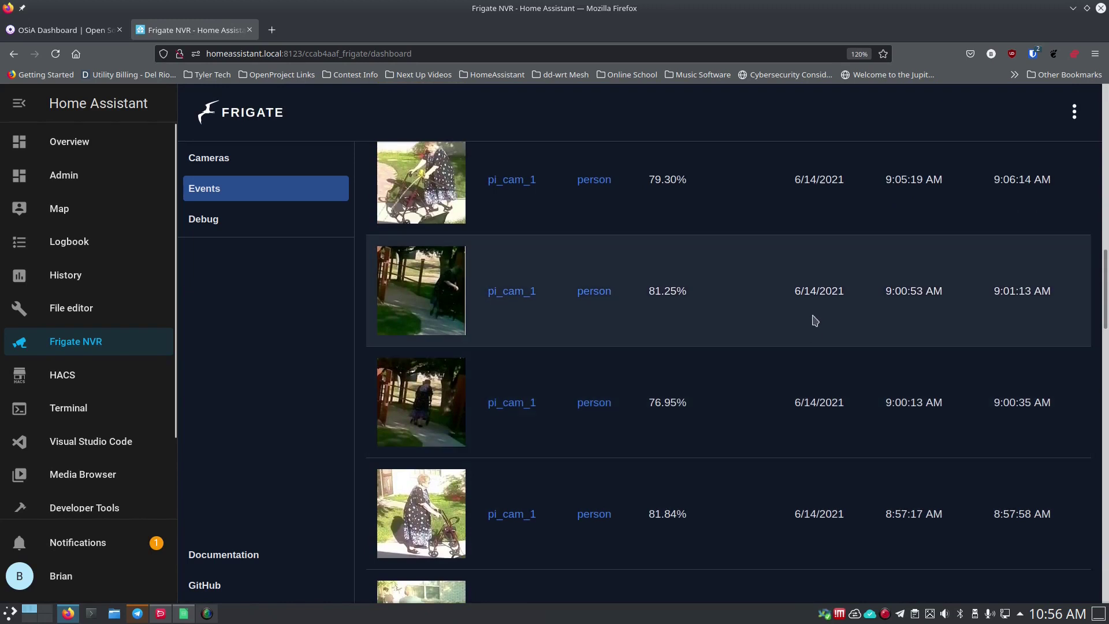
scroll(730, 327, "up", 1)
scroll(657, 343, "up", 2)
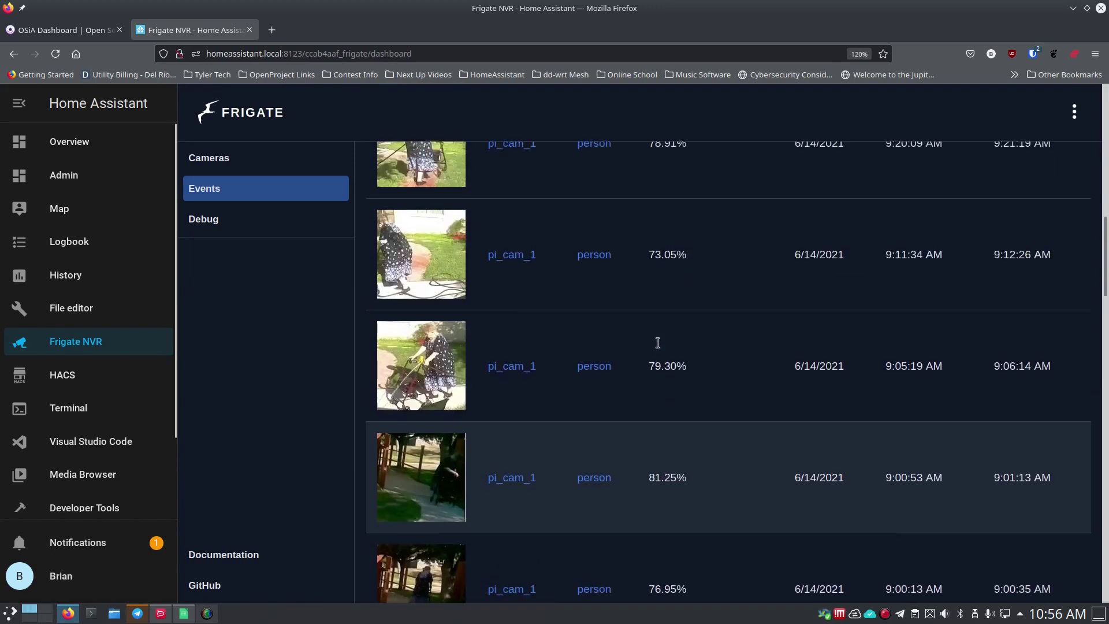
scroll(657, 343, "up", 6)
scroll(661, 346, "up", 7)
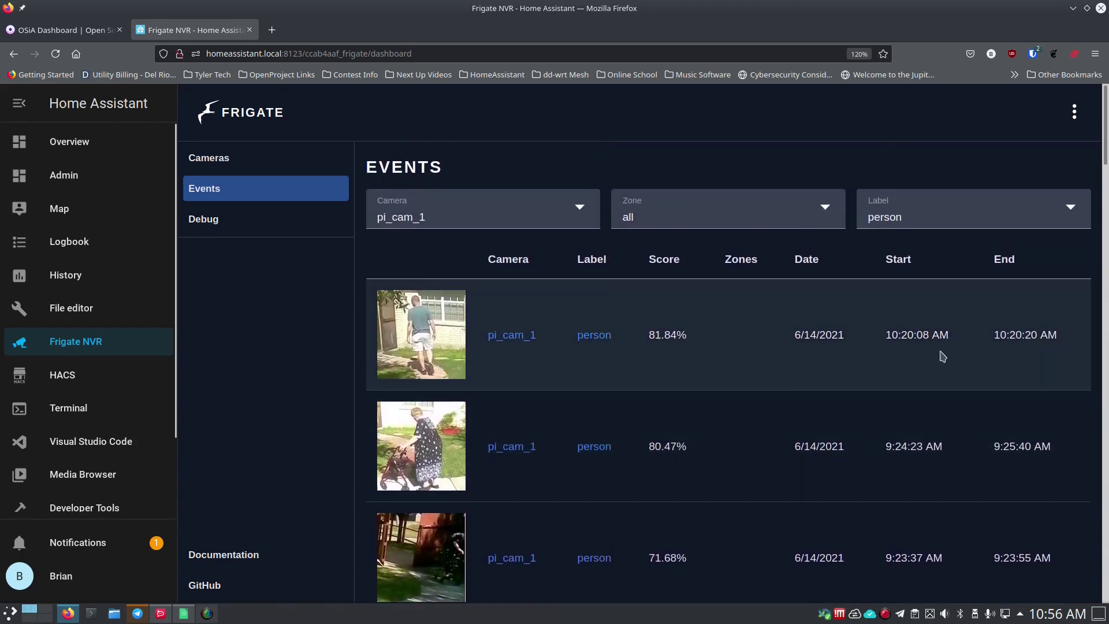
scroll(658, 382, "down", 5)
scroll(657, 381, "down", 15)
scroll(657, 381, "down", 8)
scroll(657, 381, "up", 20)
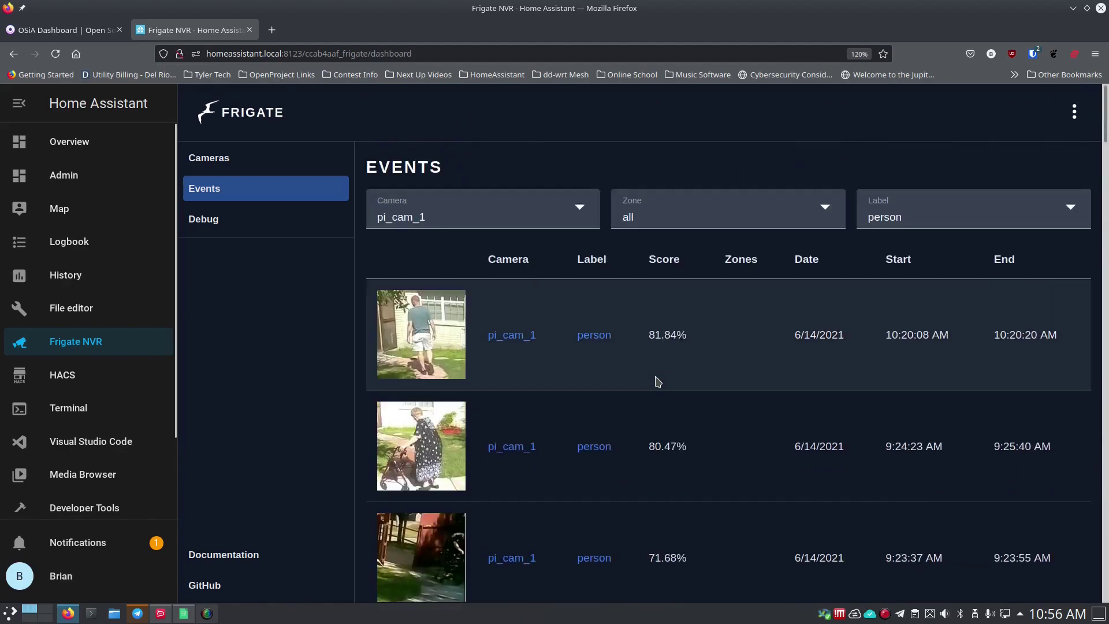
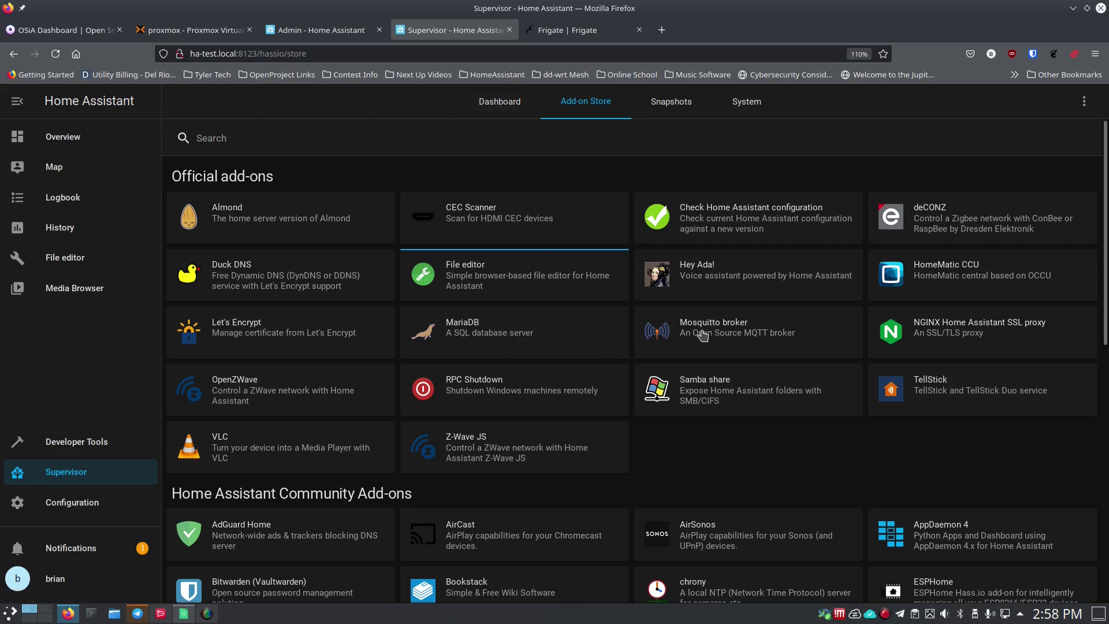
- Search the Add-on Store for 'mos' and install the Mosquitto broker add-on
left_click(438, 140)
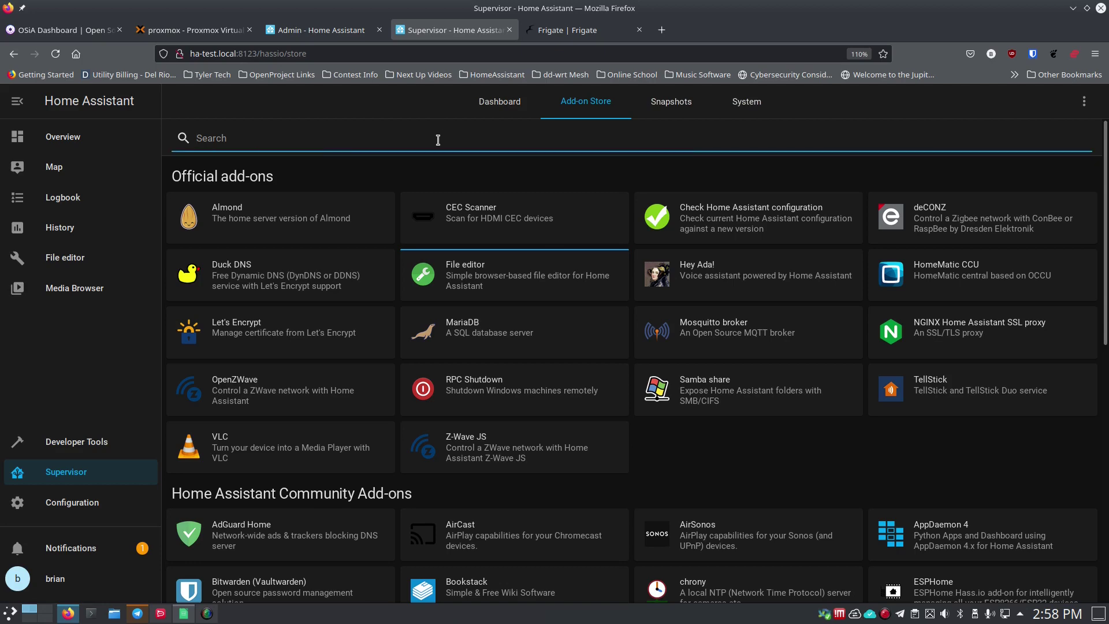
type("mos")
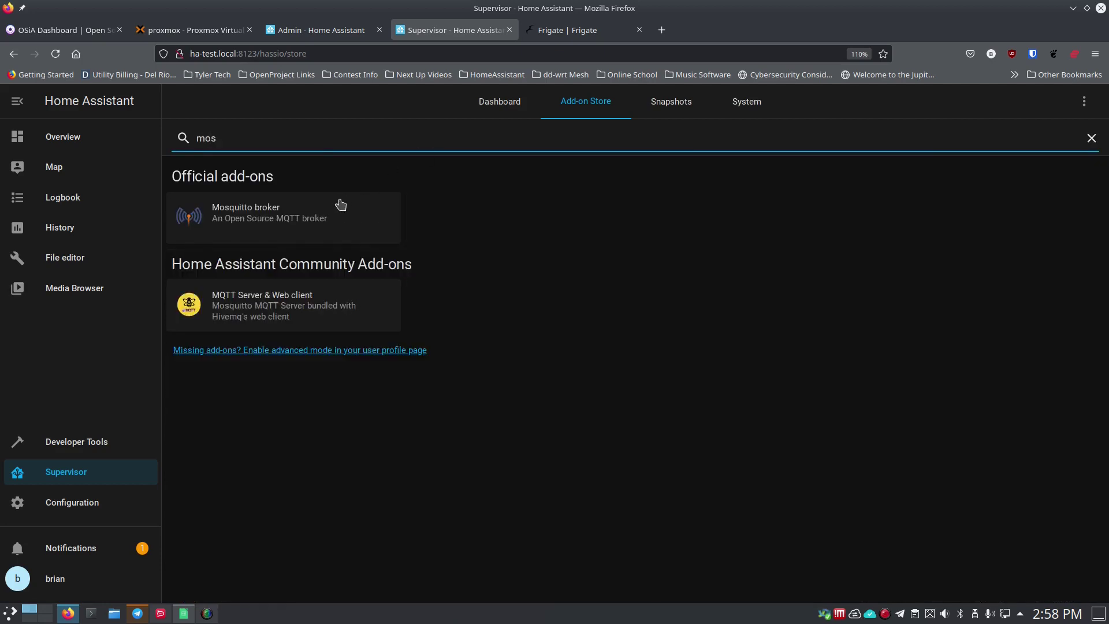
left_click(290, 219)
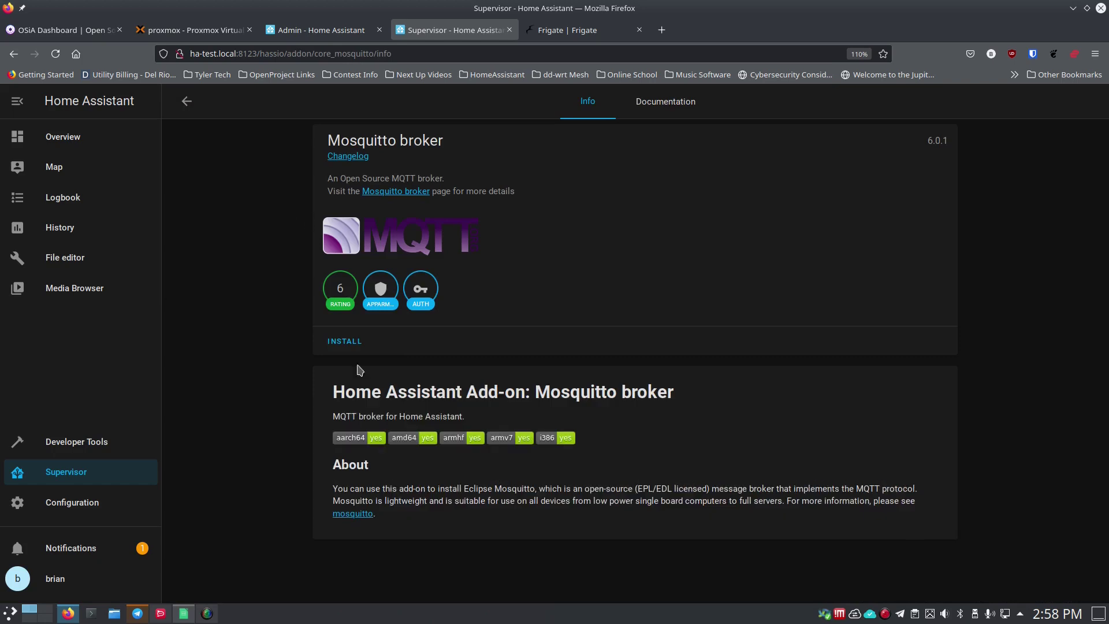
left_click(343, 341)
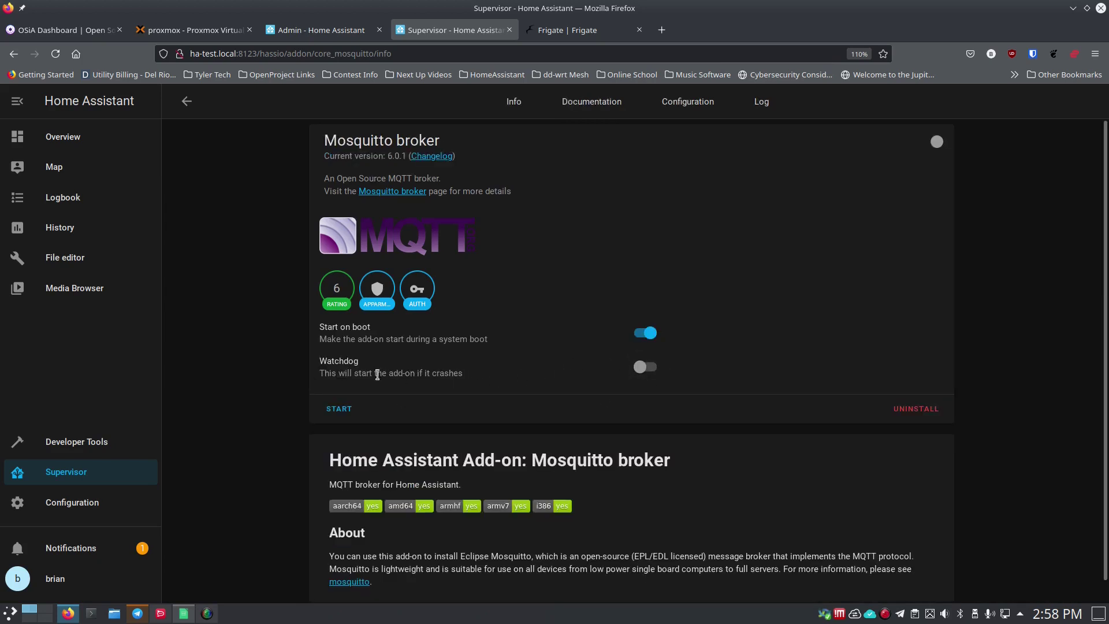
- Enable Watchdog, start the Mosquitto broker, and check its startup log
left_click(642, 367)
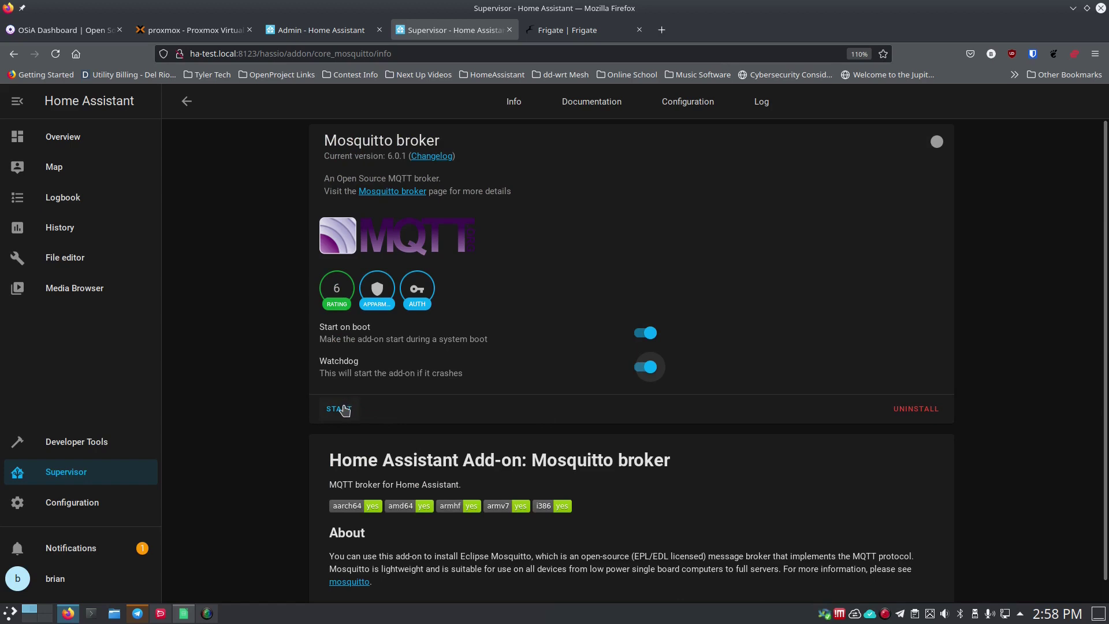
left_click(345, 410)
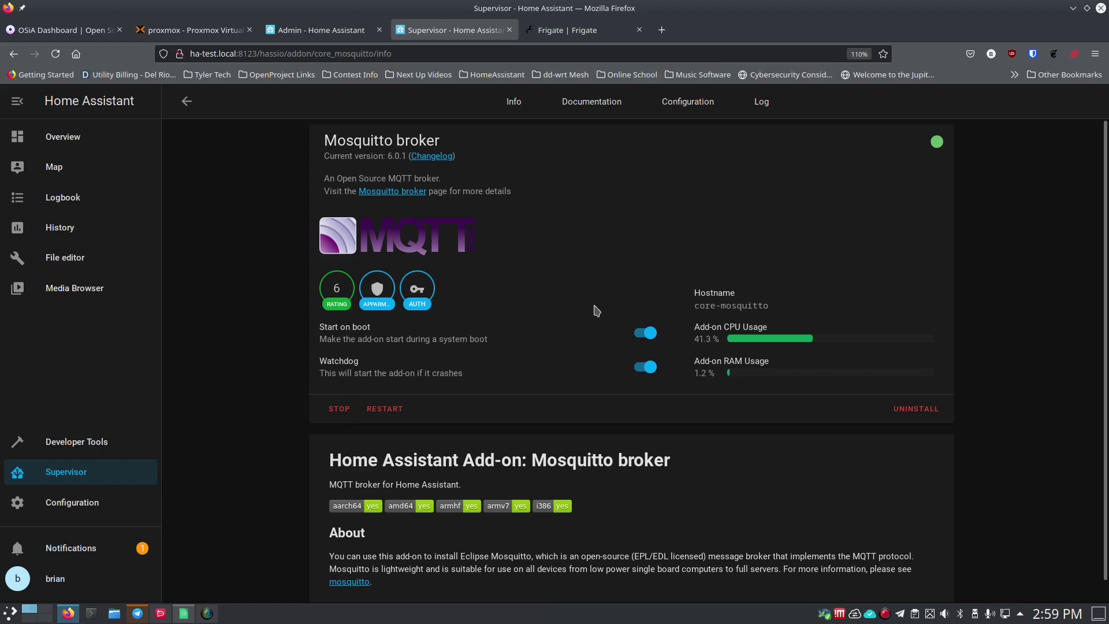
left_click(761, 103)
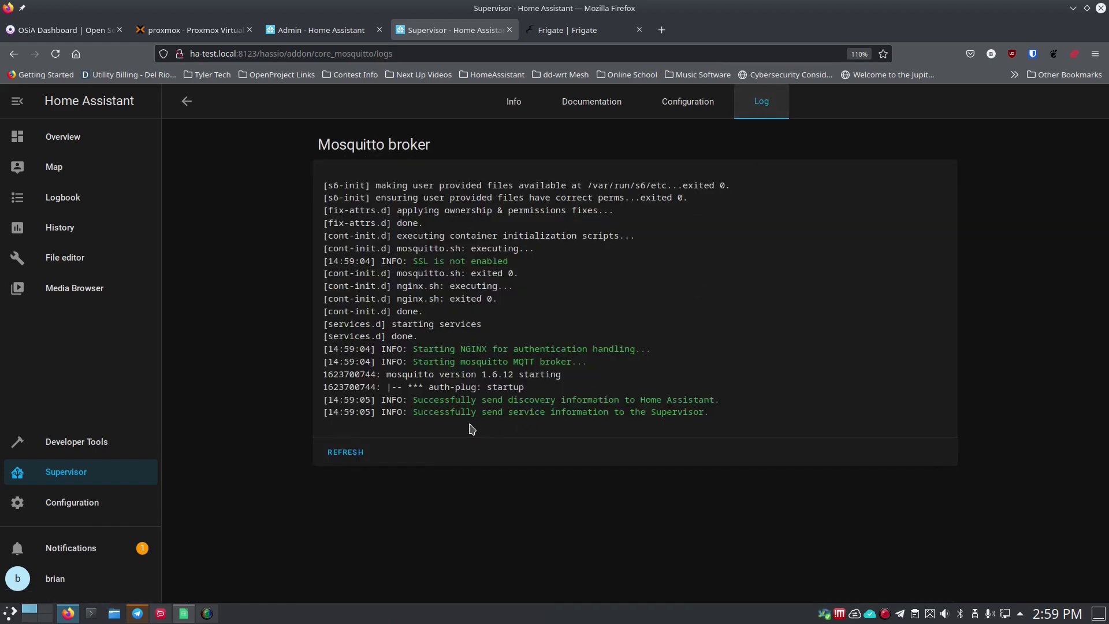
- Check the Mosquitto broker's default Configuration options, then return to its Info page
left_click(688, 110)
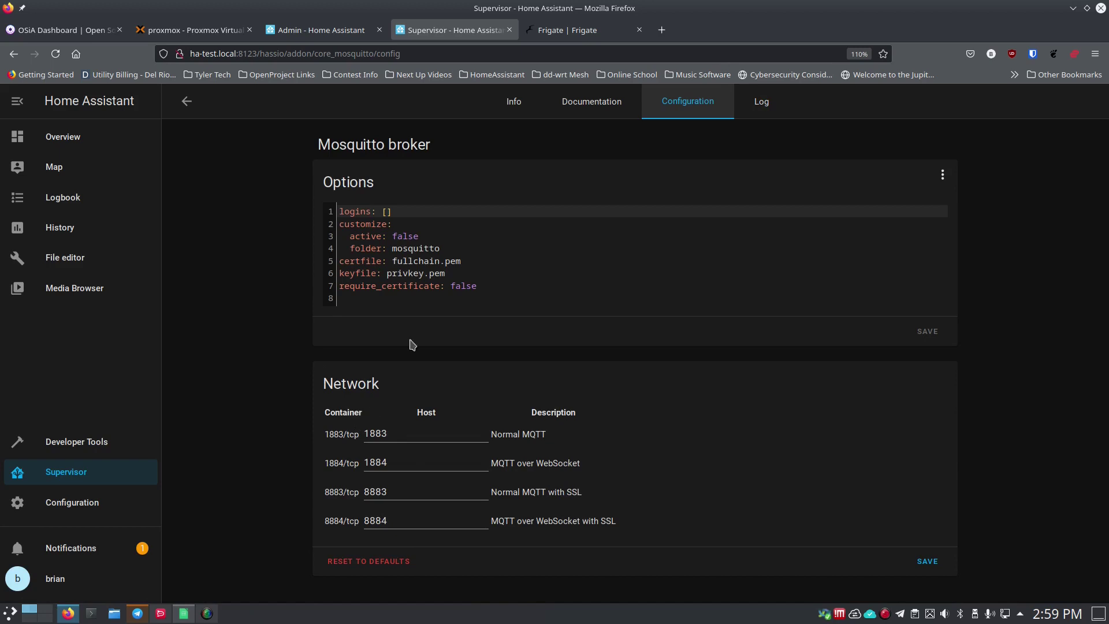
left_click(521, 106)
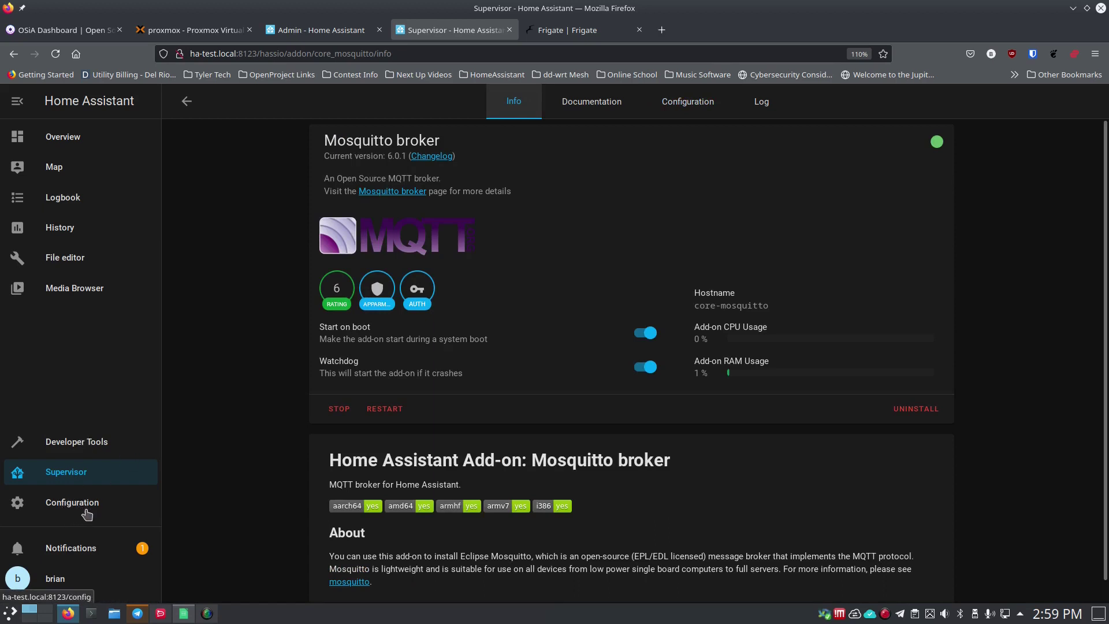
- Restart Home Assistant Core from Supervisor > System, then open the Configuration dashboard
left_click(82, 475)
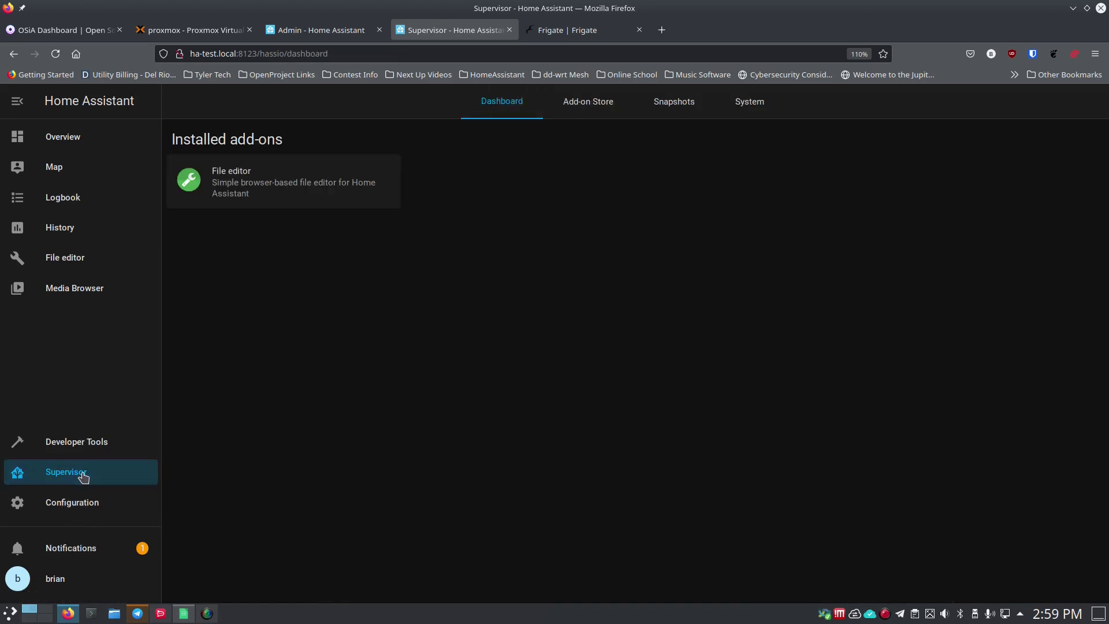
left_click(741, 110)
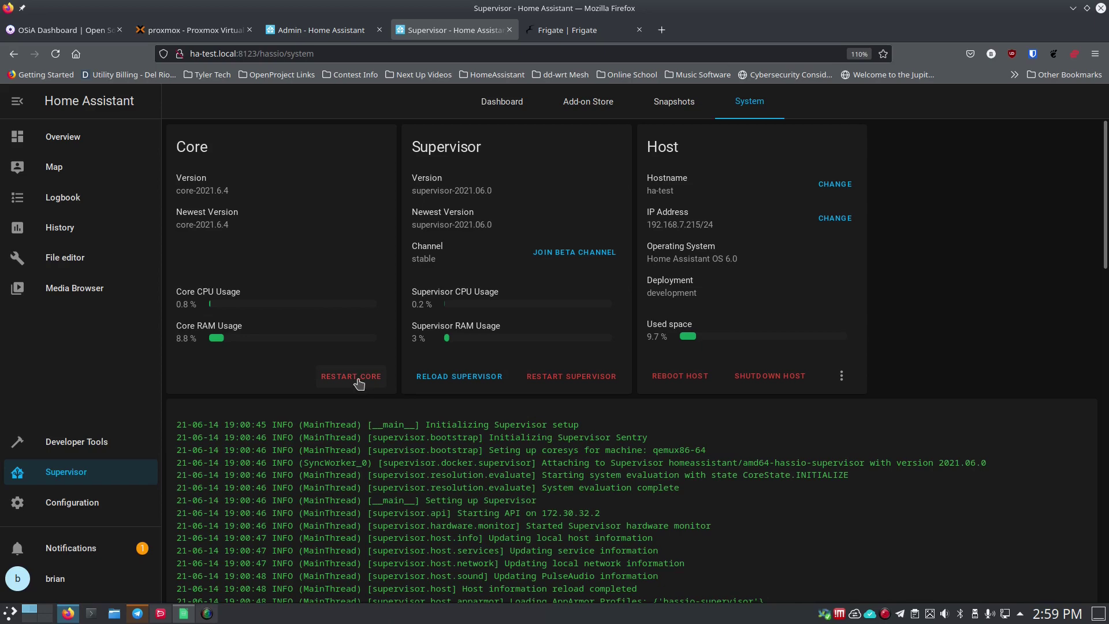
left_click(359, 382)
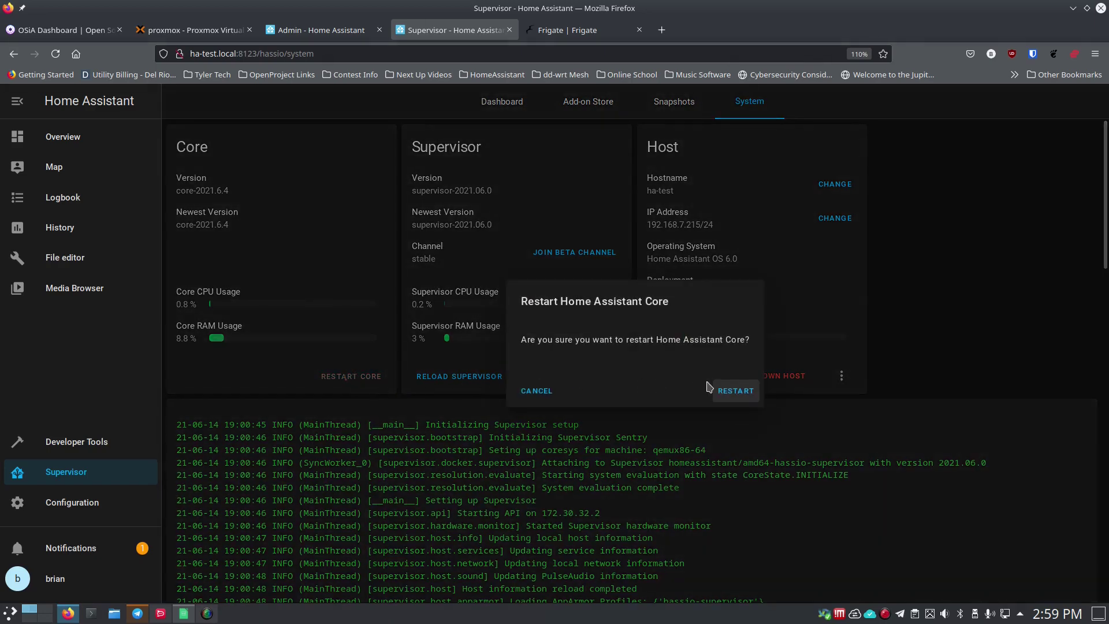
left_click(735, 391)
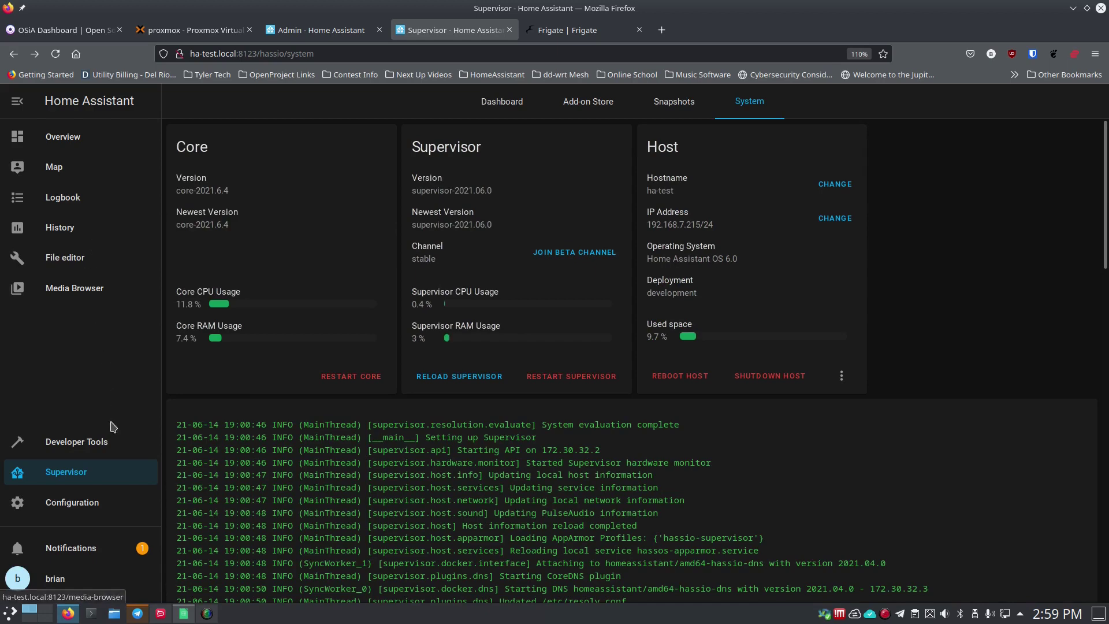
left_click(96, 510)
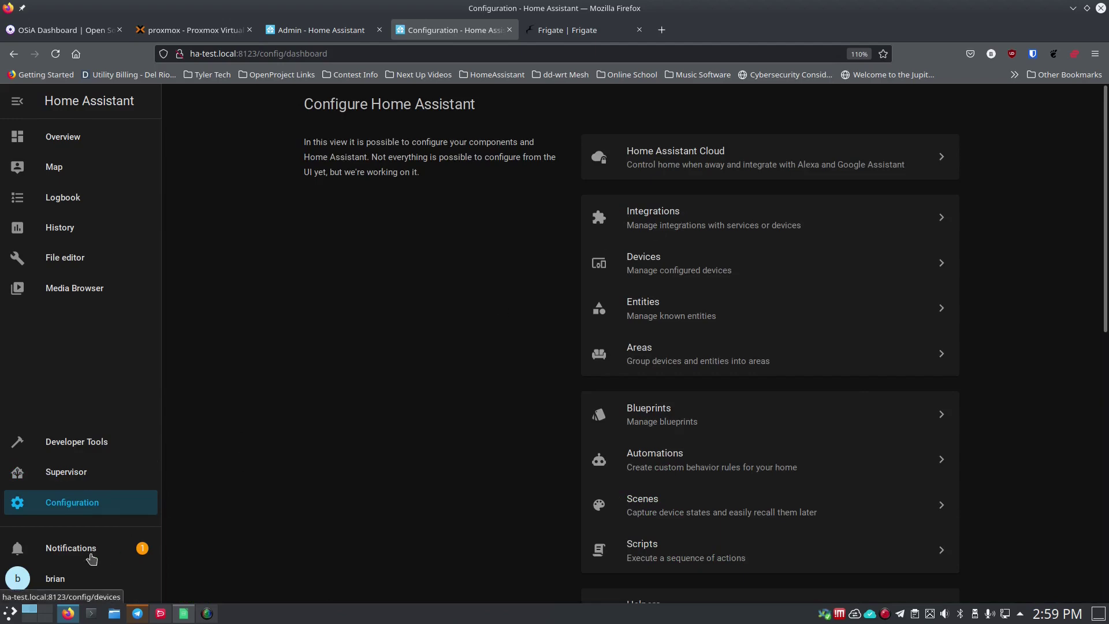
- Configure the discovered MQTT integration to use the Mosquitto broker and open its MQTT settings
left_click(643, 224)
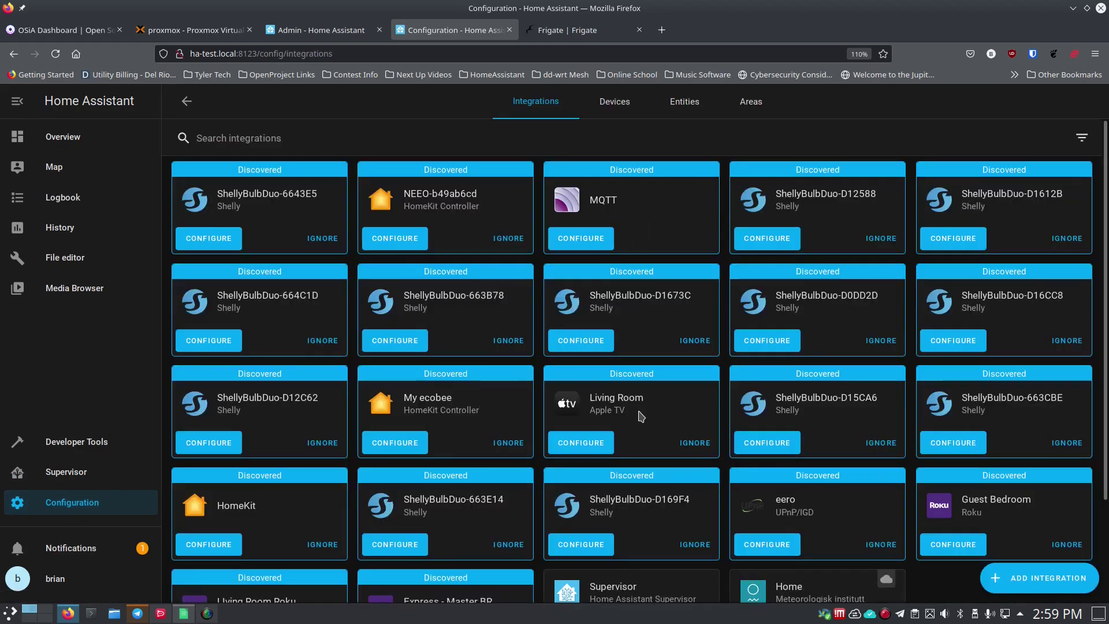
scroll(641, 410, "down", 3)
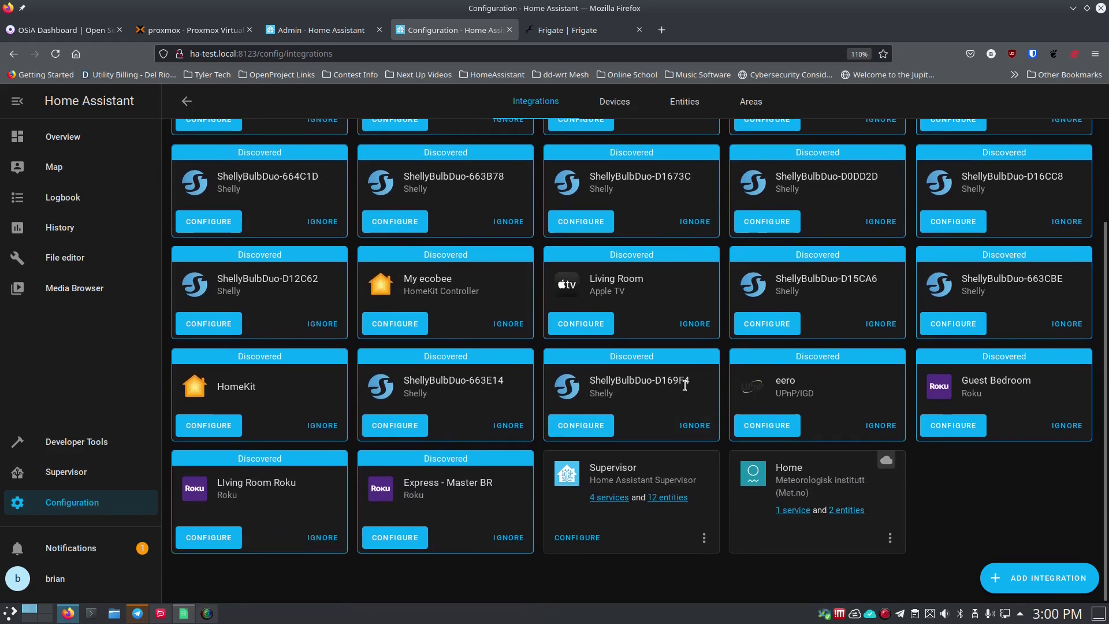
scroll(693, 388, "up", 3)
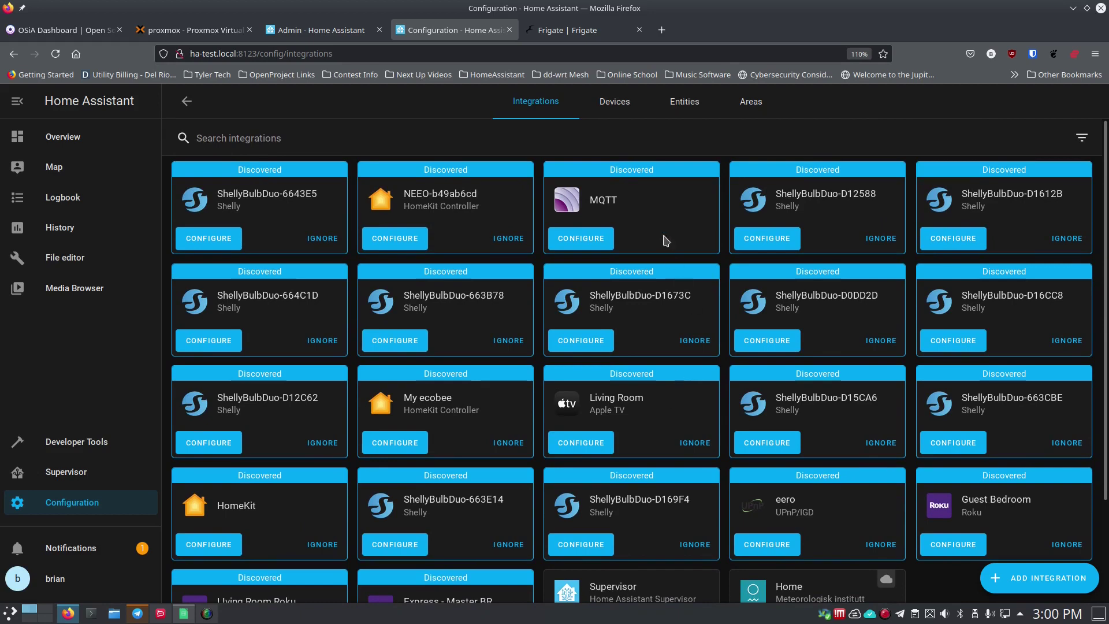
left_click(579, 240)
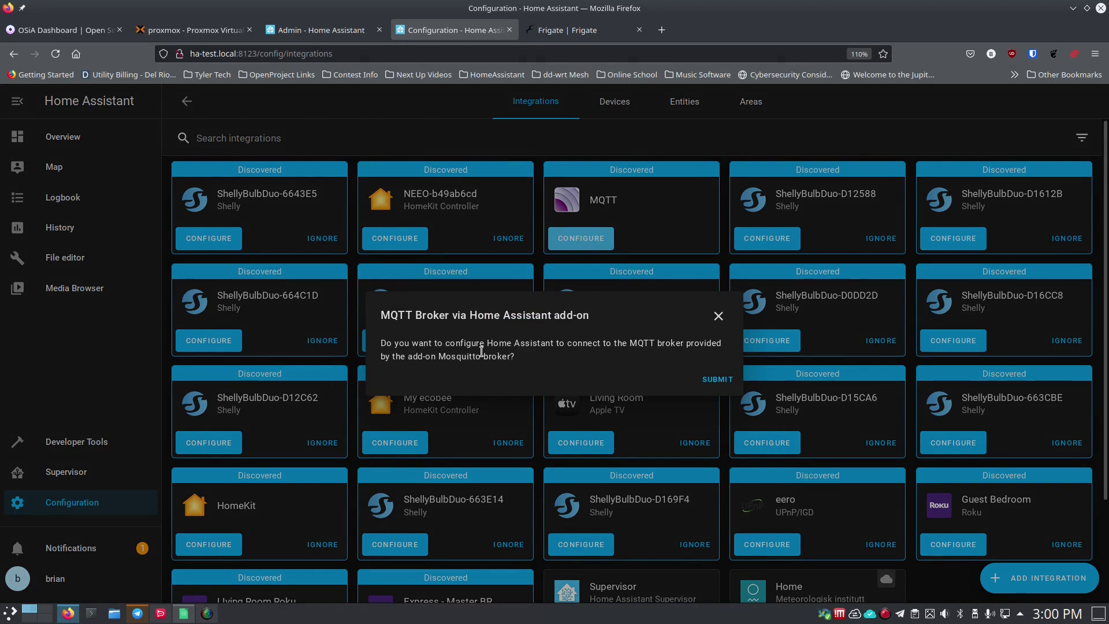
left_click(717, 380)
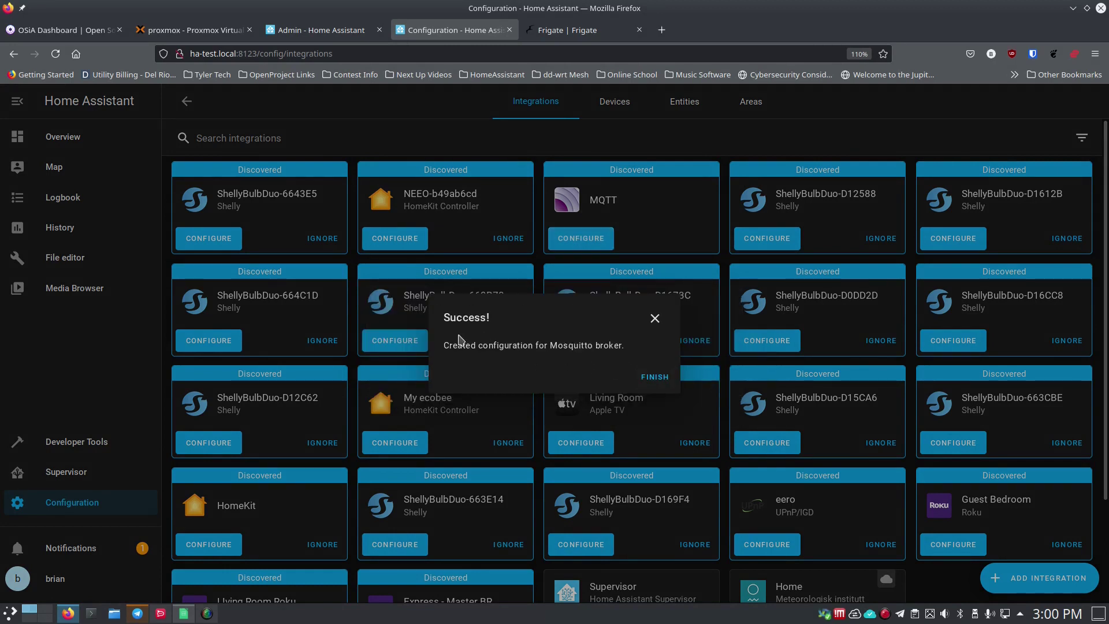
left_click(657, 379)
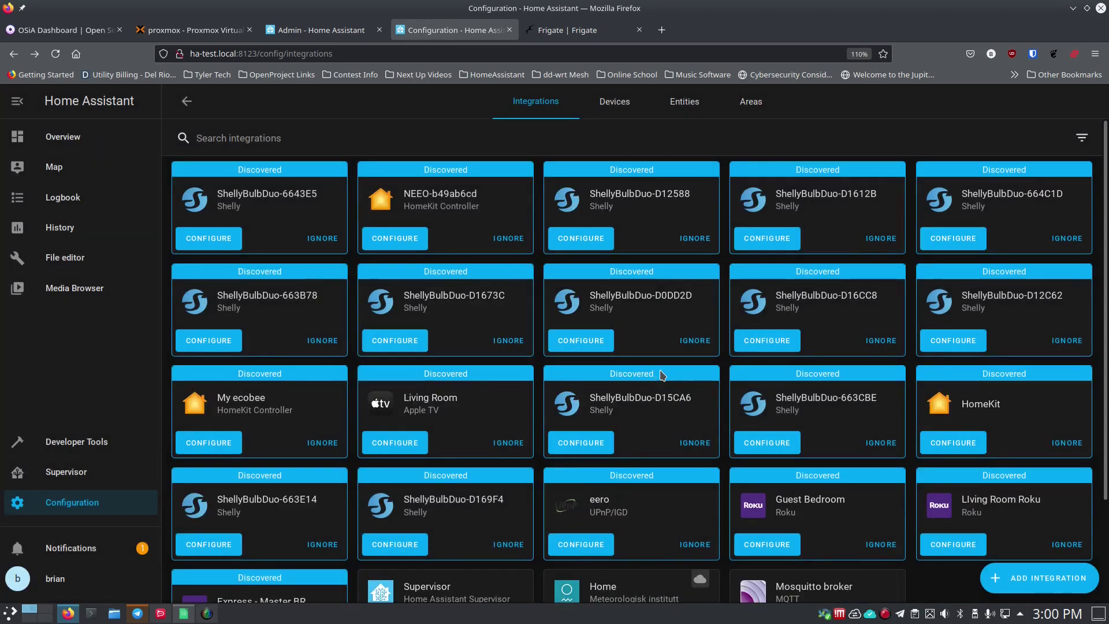
scroll(659, 378, "down", 3)
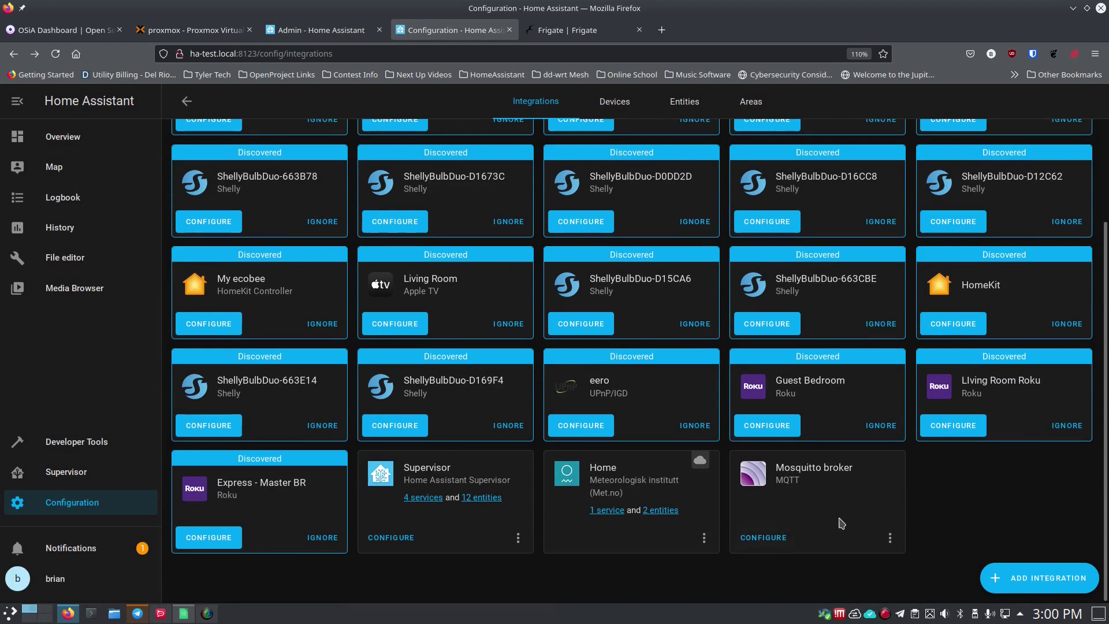
left_click(766, 541)
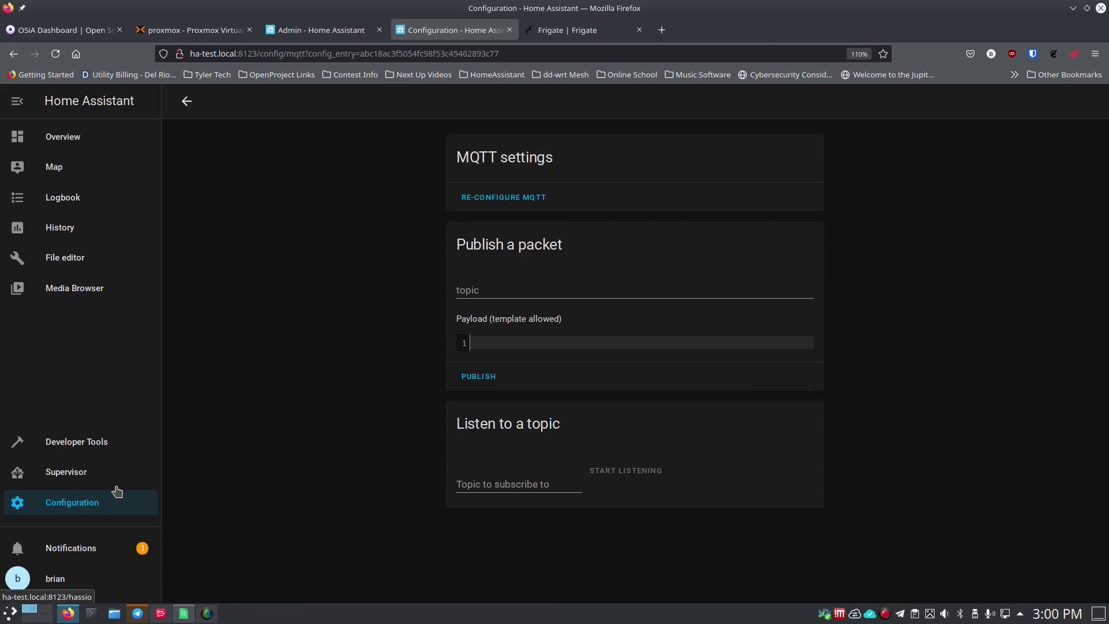
- Open the People list from the Configuration page
left_click(85, 504)
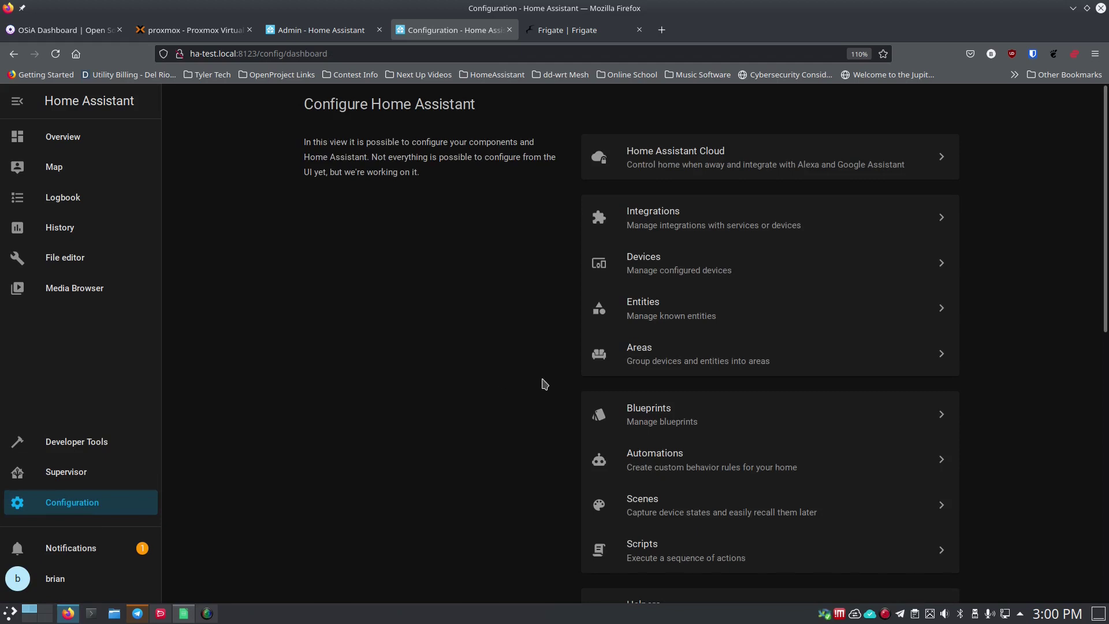
scroll(543, 384, "down", 4)
scroll(543, 384, "down", 3)
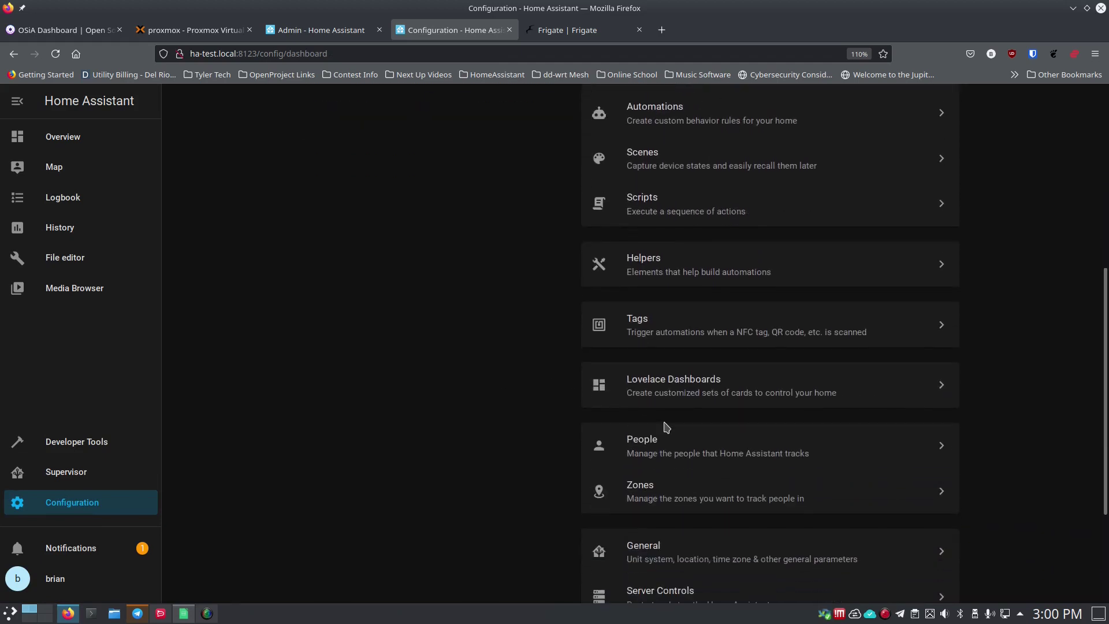
left_click(669, 439)
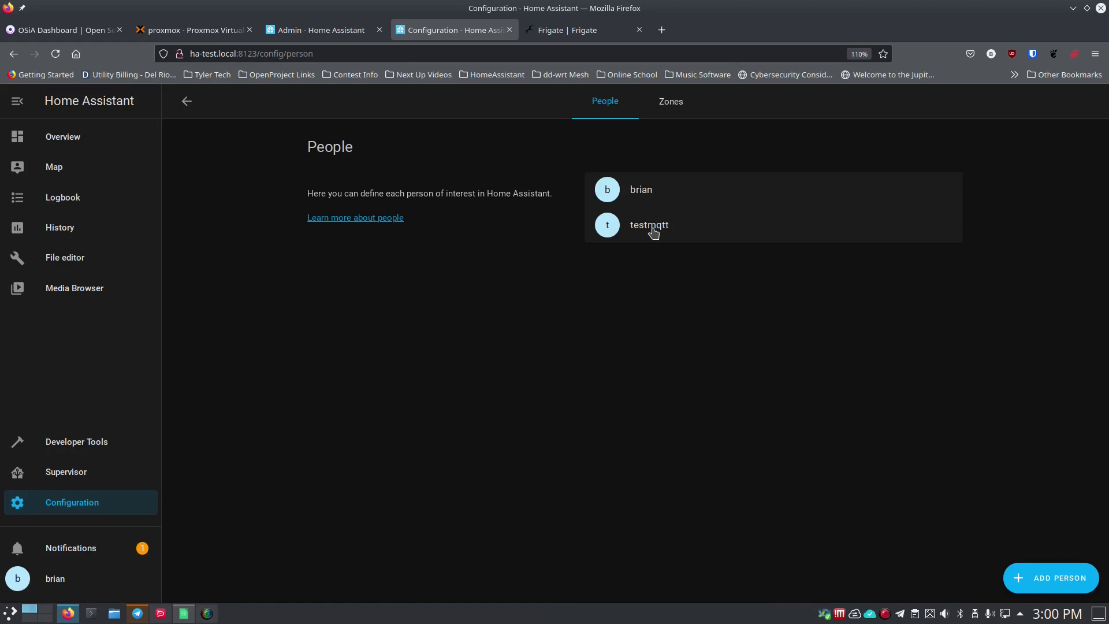
- Start a new person with login allowed and enter an account password twice
left_click(1038, 580)
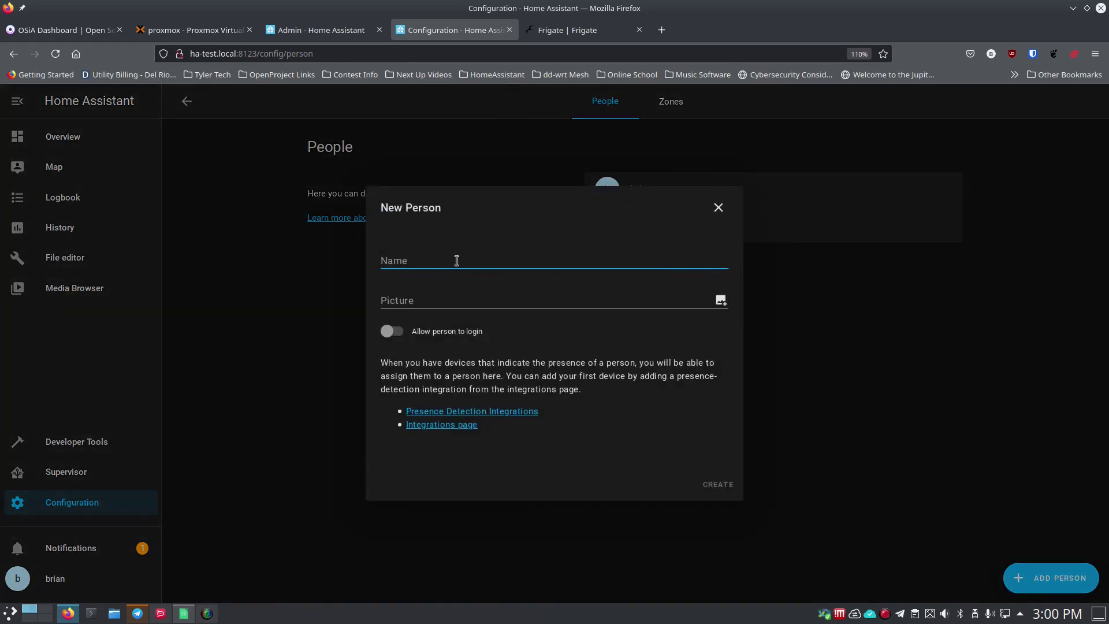
type("m")
key("Tab")
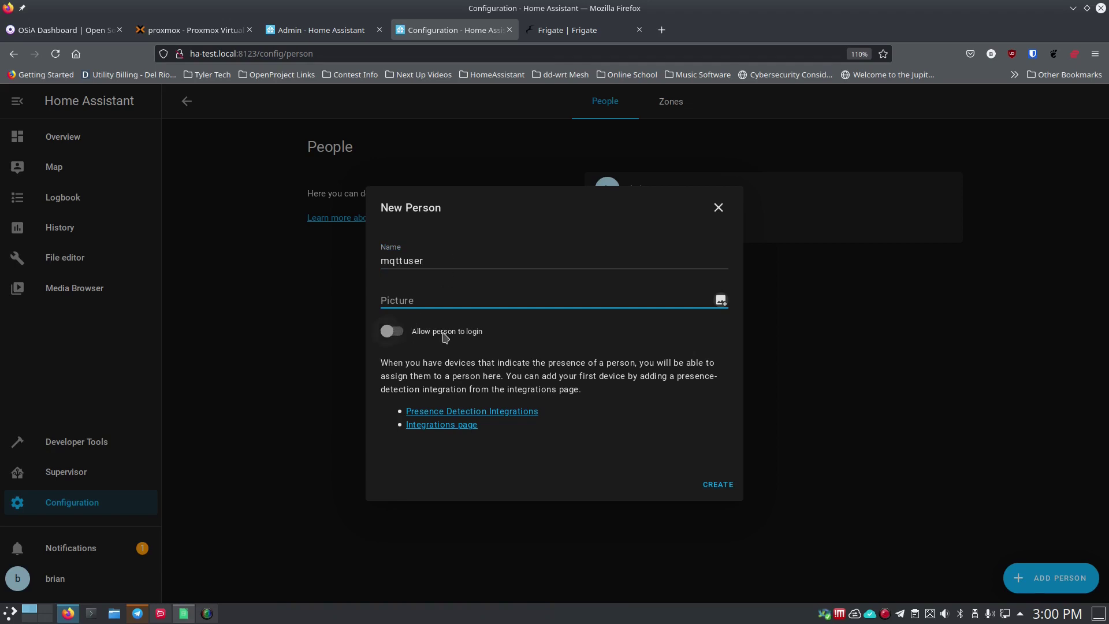
left_click(391, 331)
left_click(474, 316)
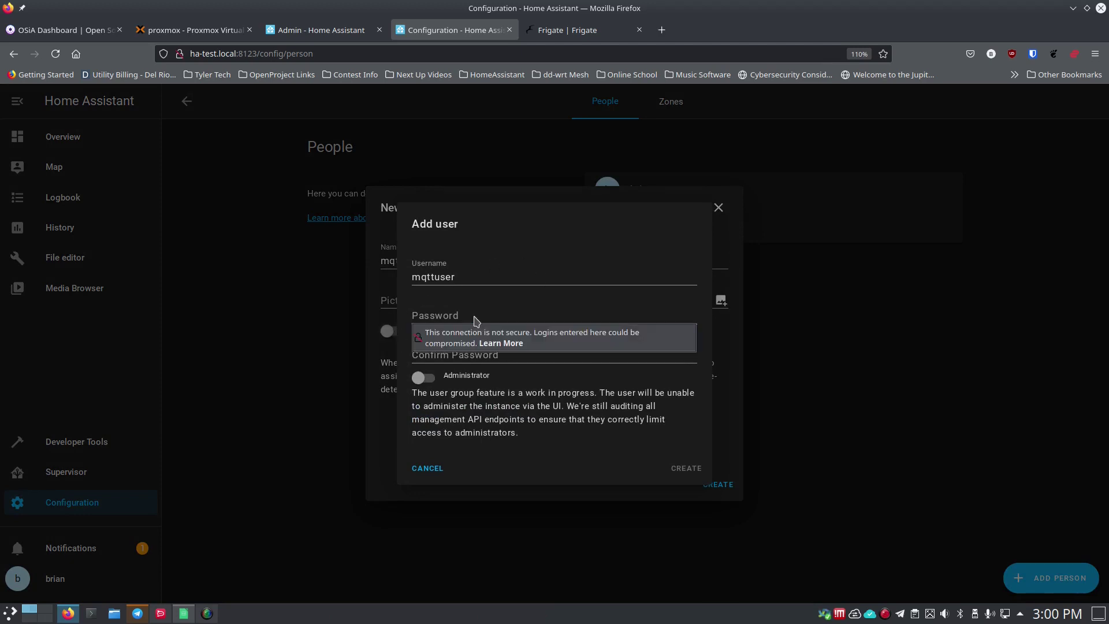
type("•••••••")
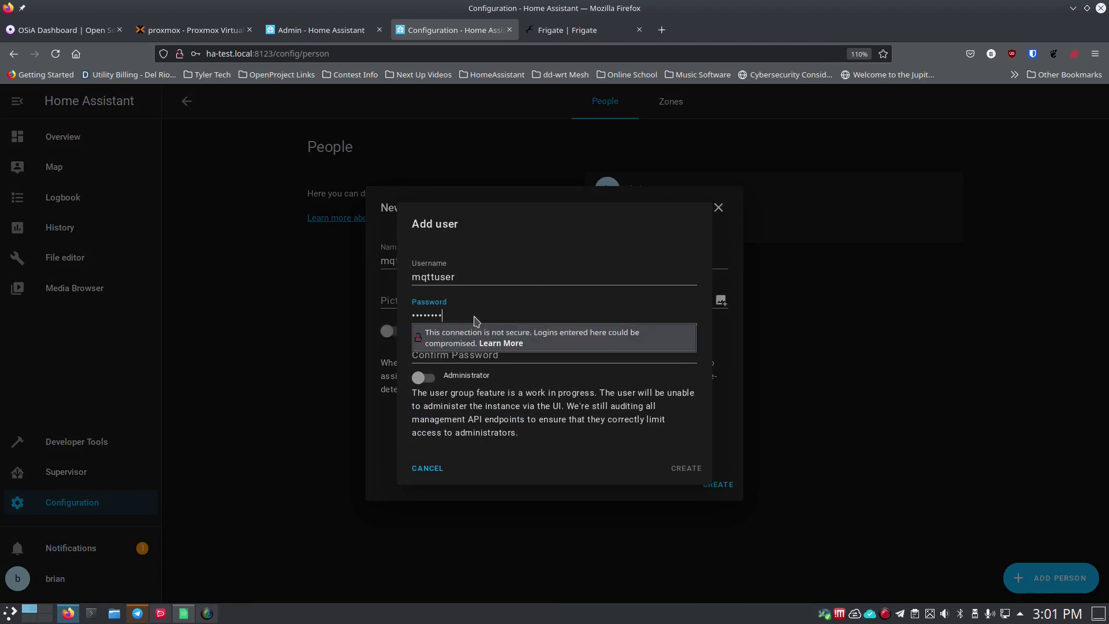
type("•")
key("Tab")
type("••••")
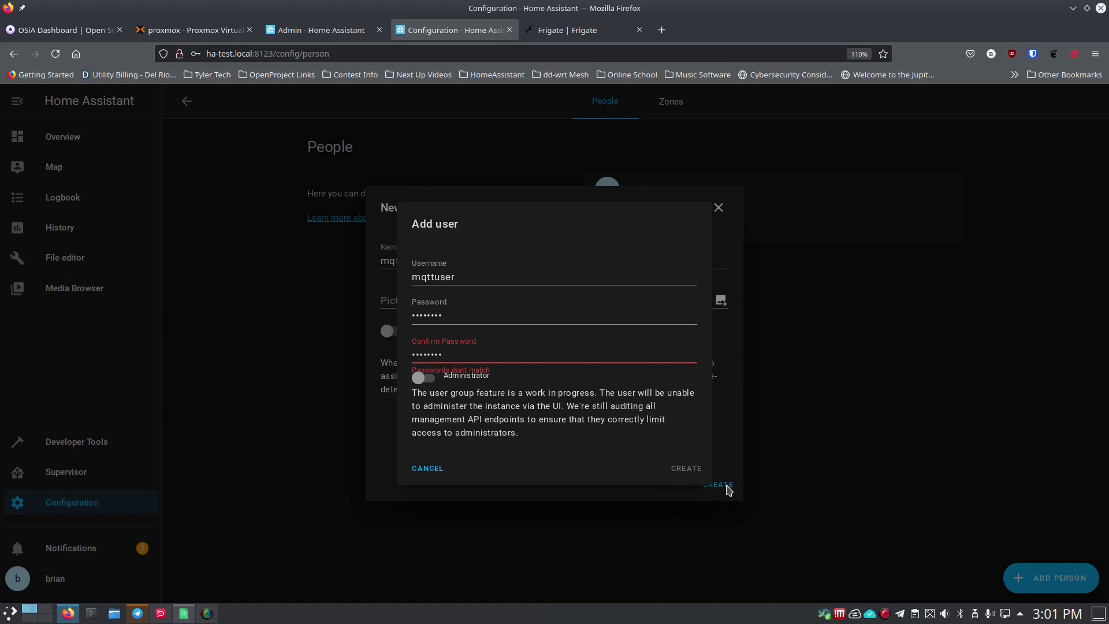
- Cancel the login user, discard the unfinished person, and return to Configuration
left_click(427, 468)
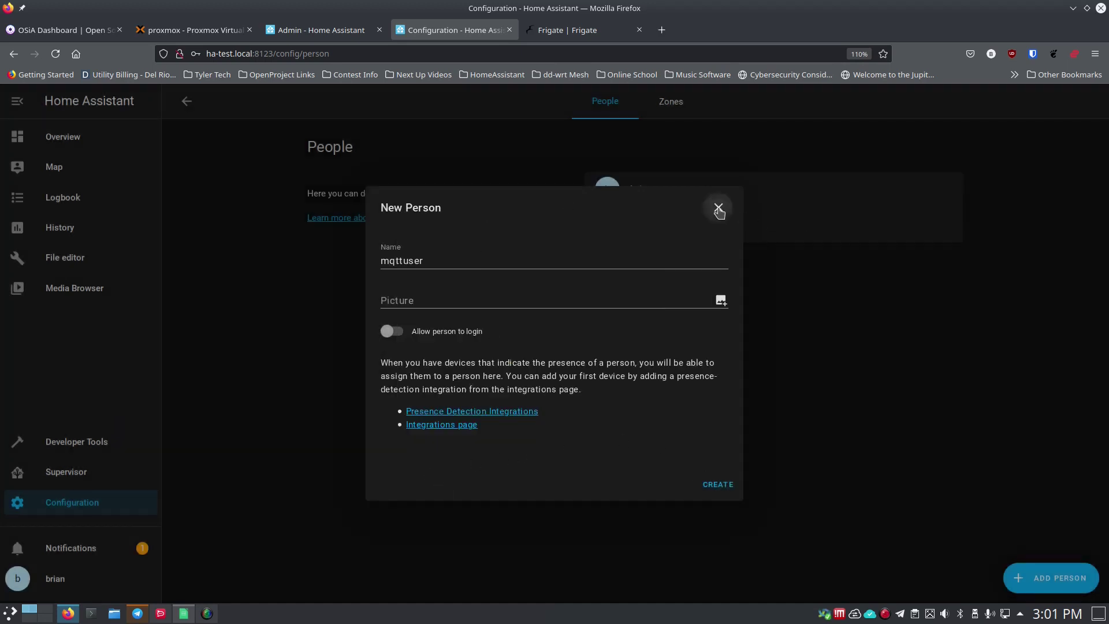
left_click(719, 209)
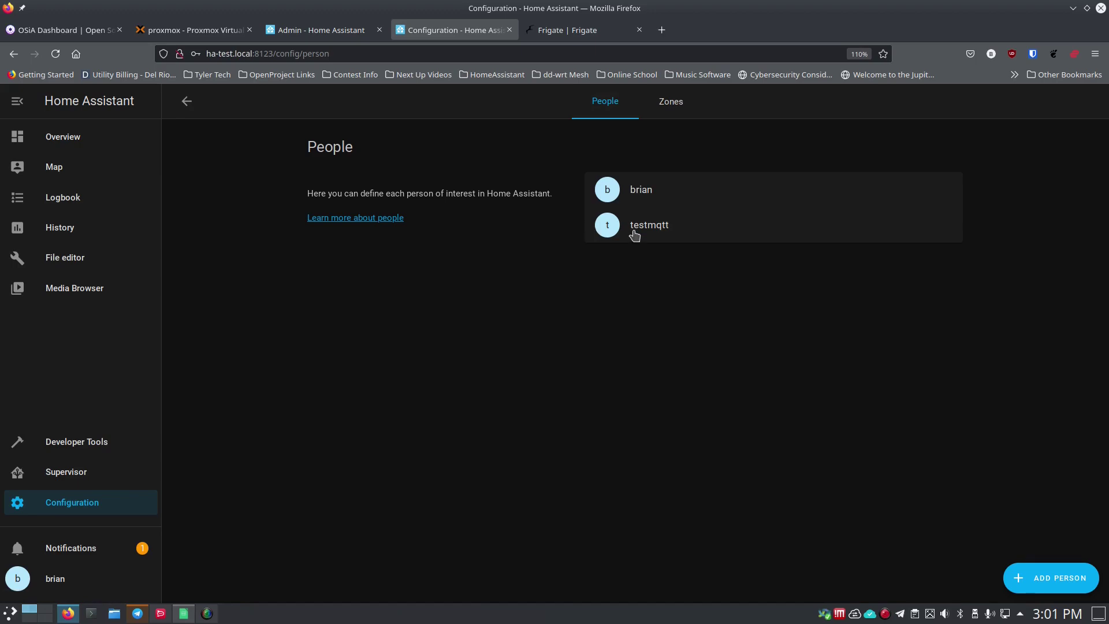
left_click(72, 504)
- Open the Mosquitto broker integration's settings and start re-configuring MQTT
left_click(641, 231)
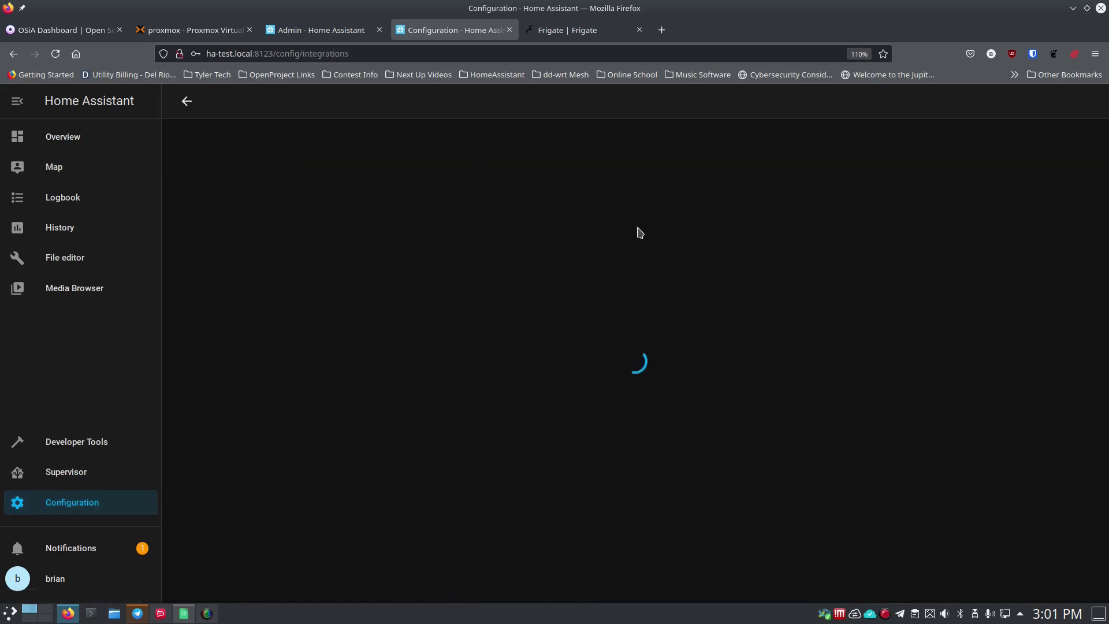
scroll(609, 445, "down", 2)
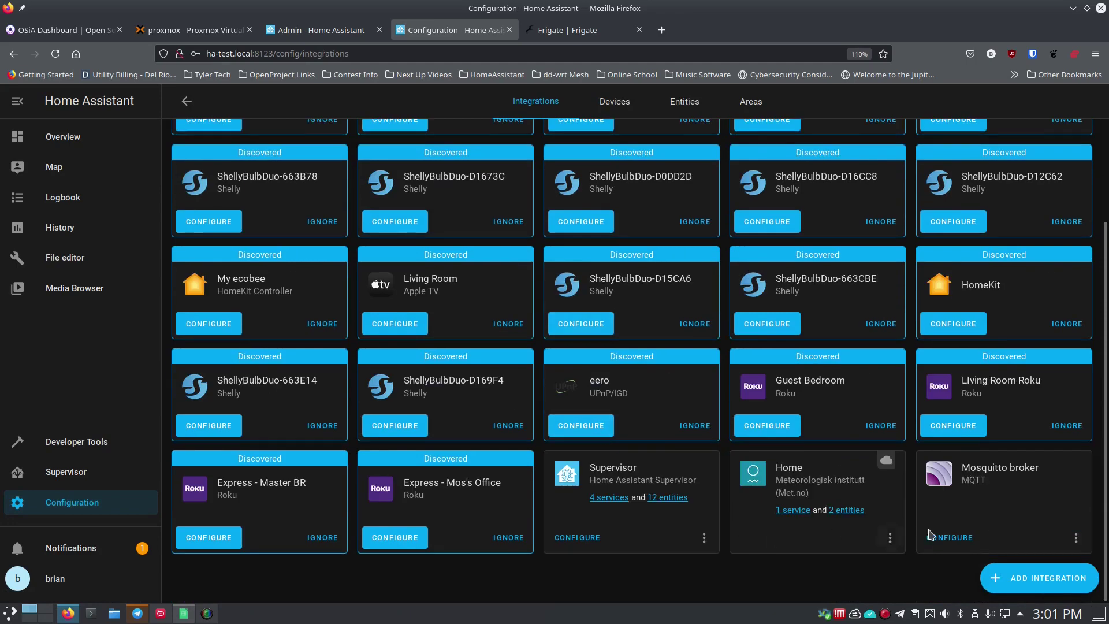
left_click(949, 538)
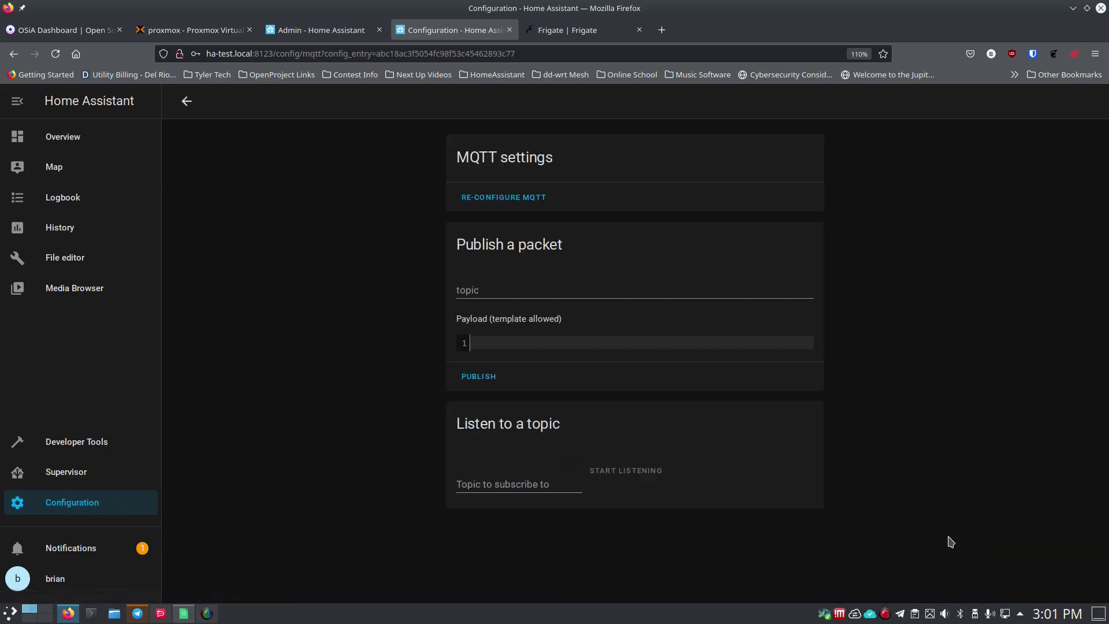
left_click(509, 199)
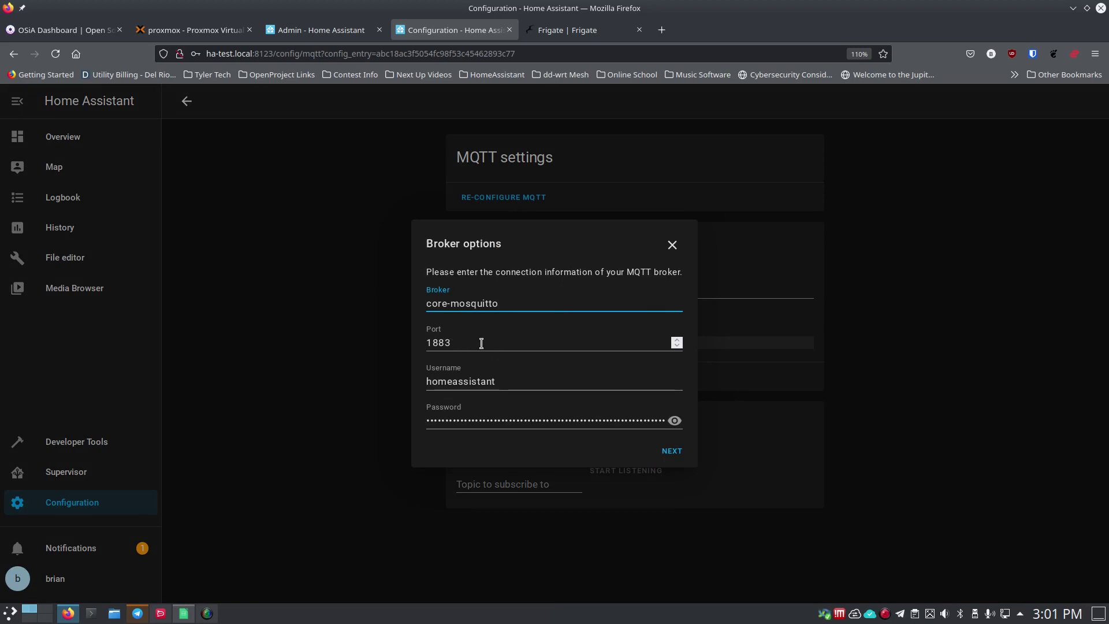
- Replace the broker username and password with the test user's credentials and submit
left_click(504, 379)
left_click_drag(505, 379, 413, 379)
type("testmqtt")
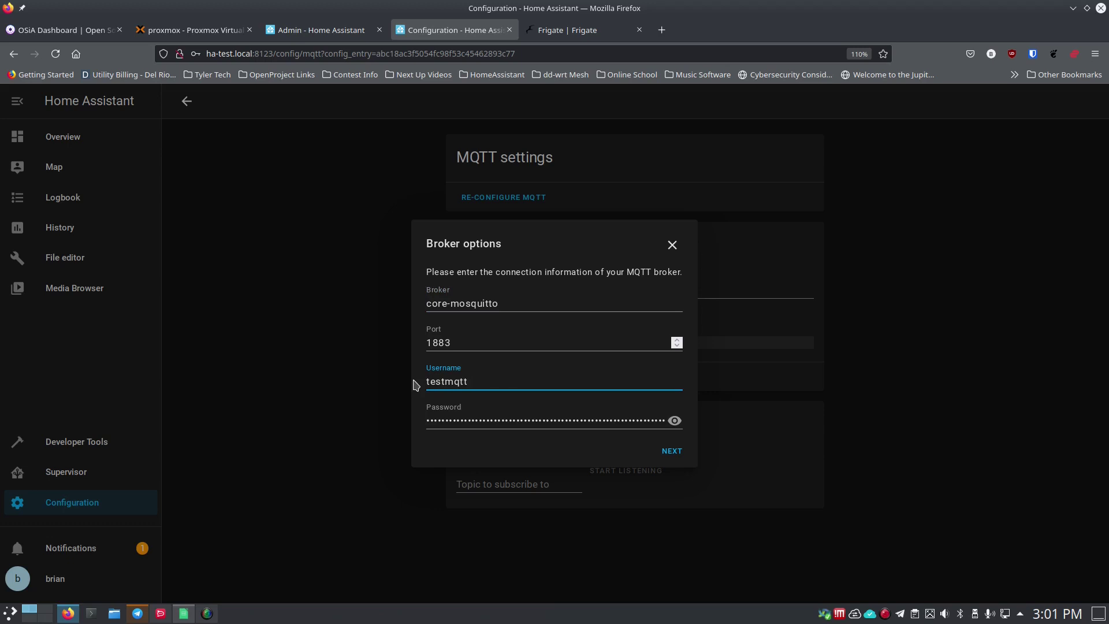
key("Tab")
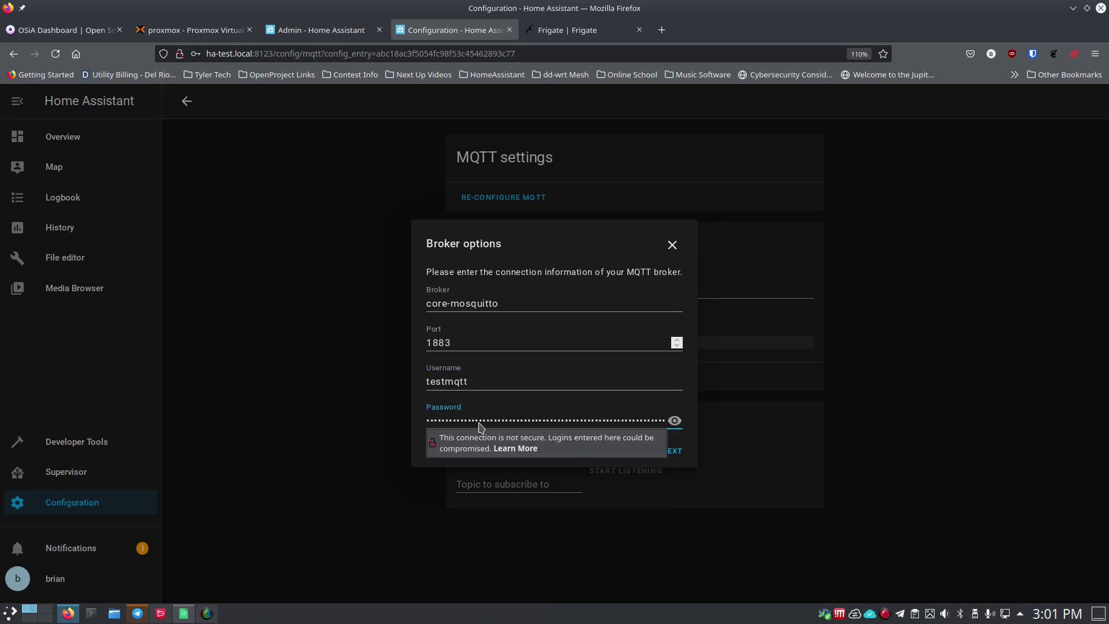
double_click(512, 418)
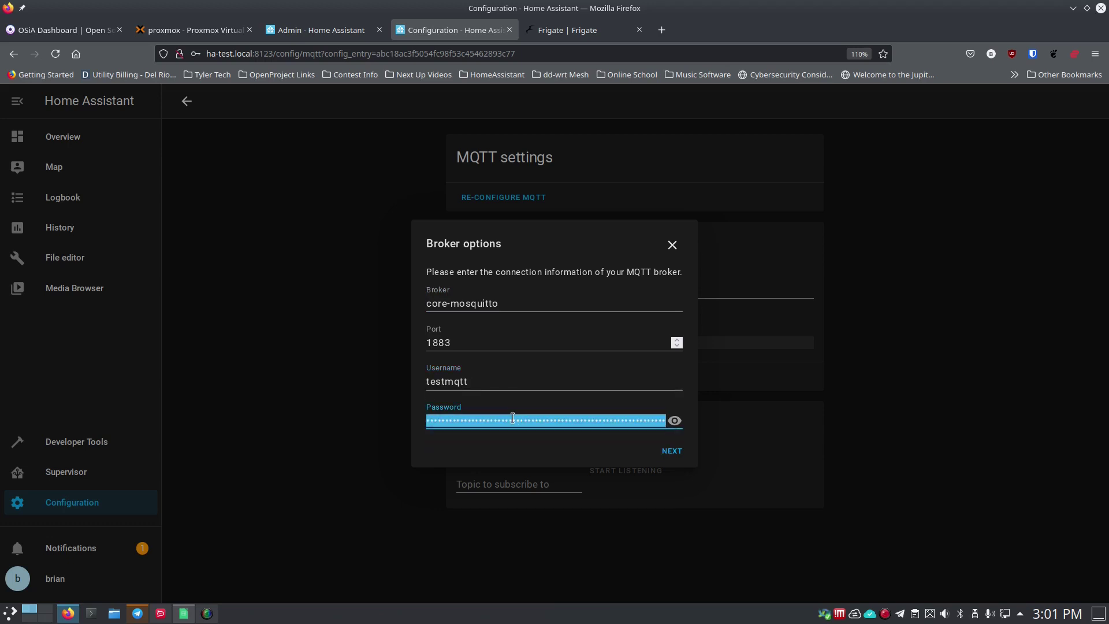
key("BackSpace")
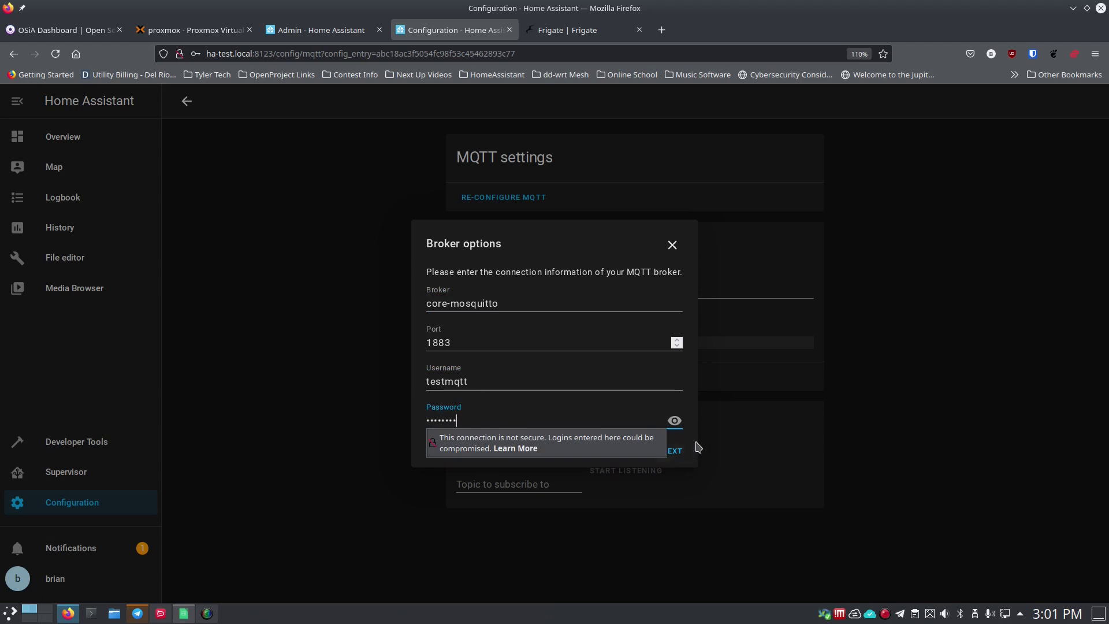
left_click(687, 381)
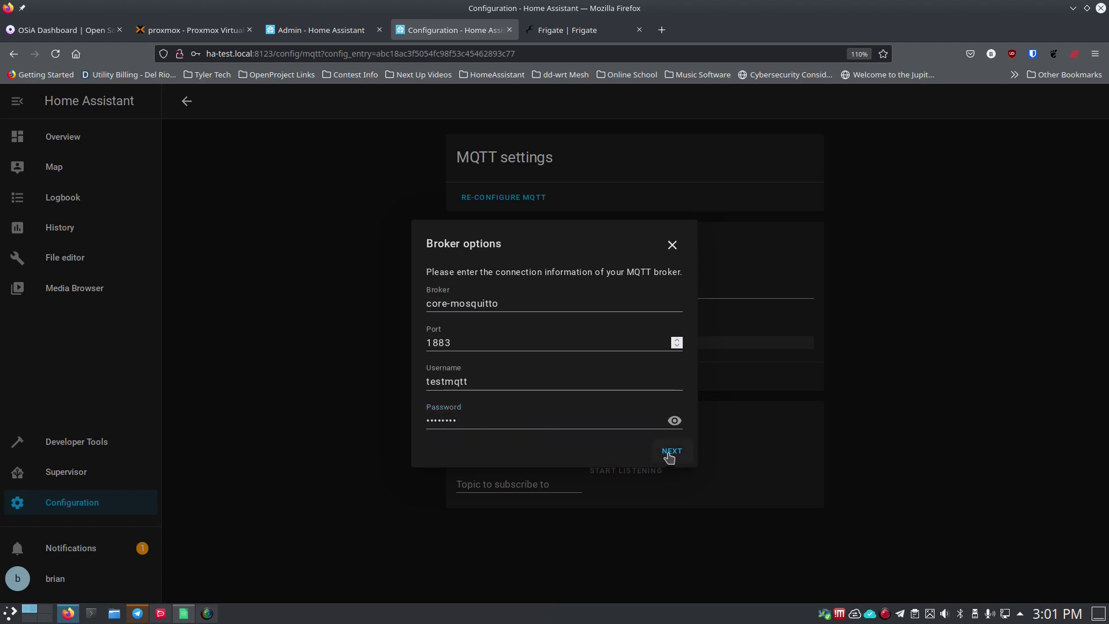
left_click(670, 455)
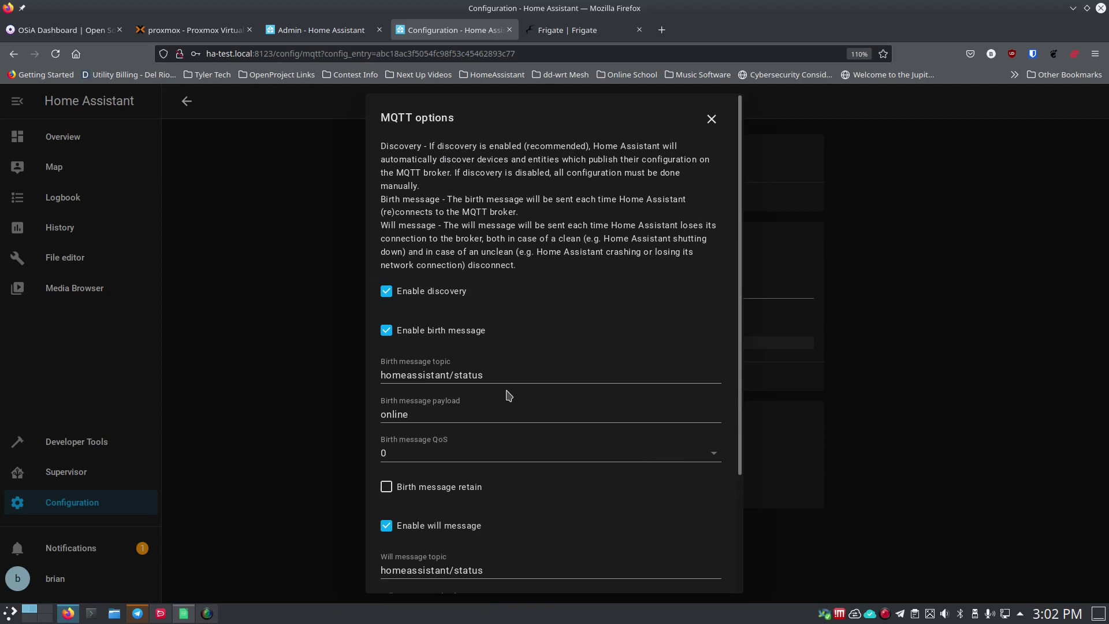
- Save the MQTT discovery and birth message options
scroll(508, 395, "down", 3)
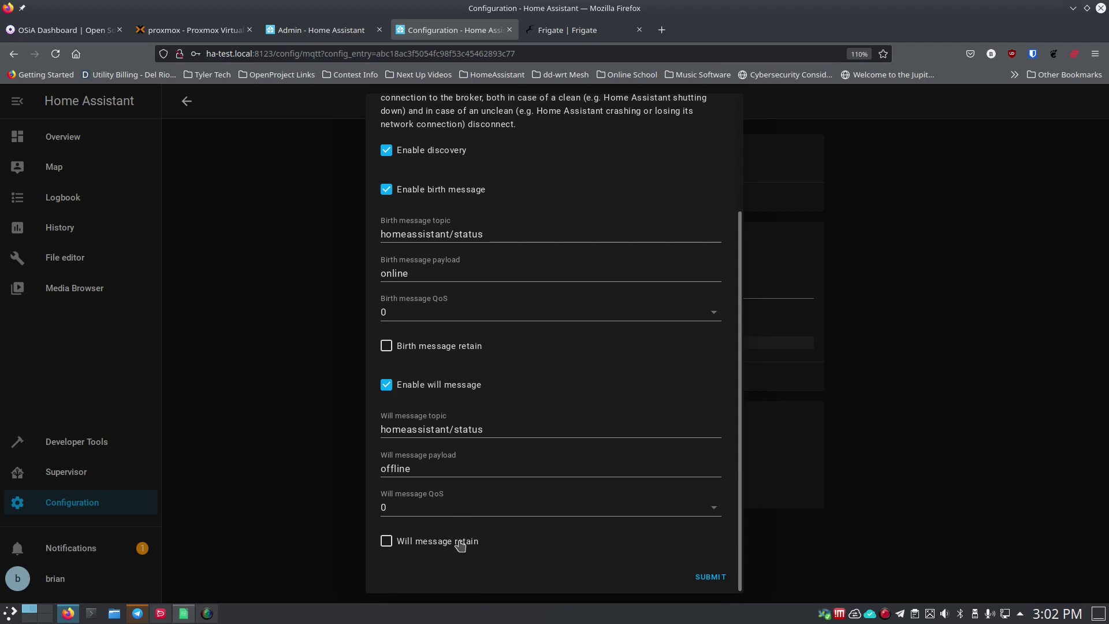
left_click(701, 580)
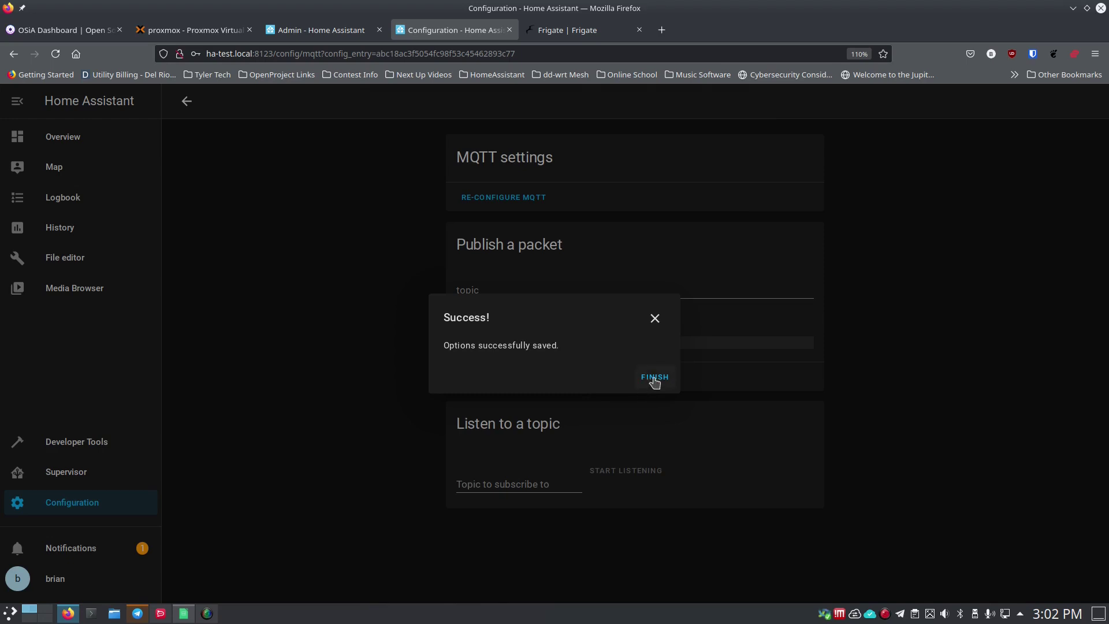
left_click(653, 379)
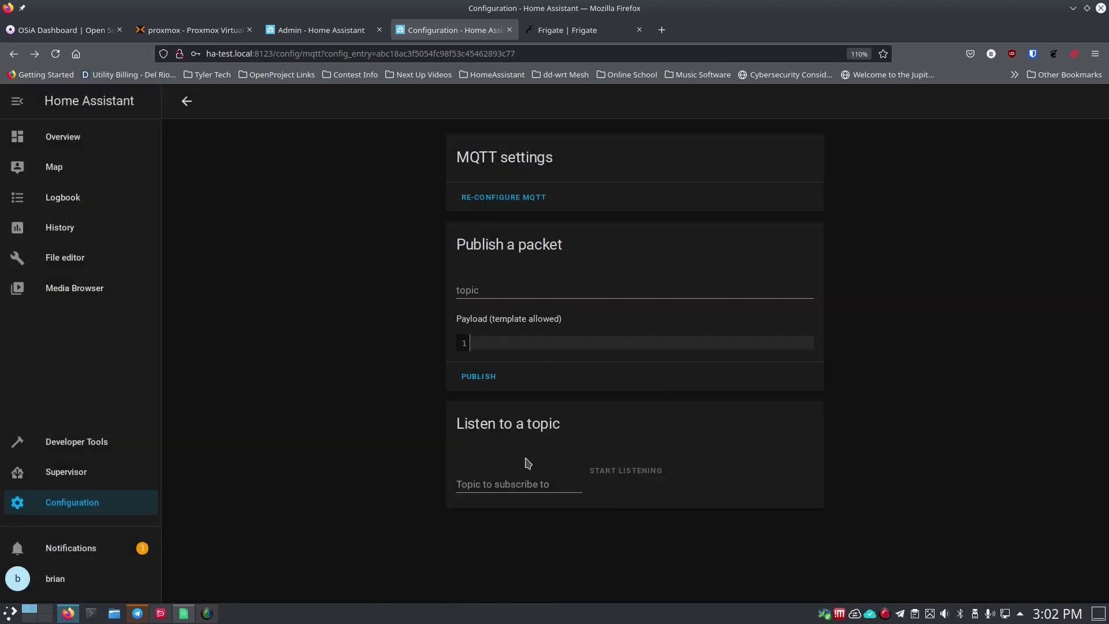
- Listen on /brian/test, publish an ON payload to it, then stop listening
left_click(519, 479)
type("/")
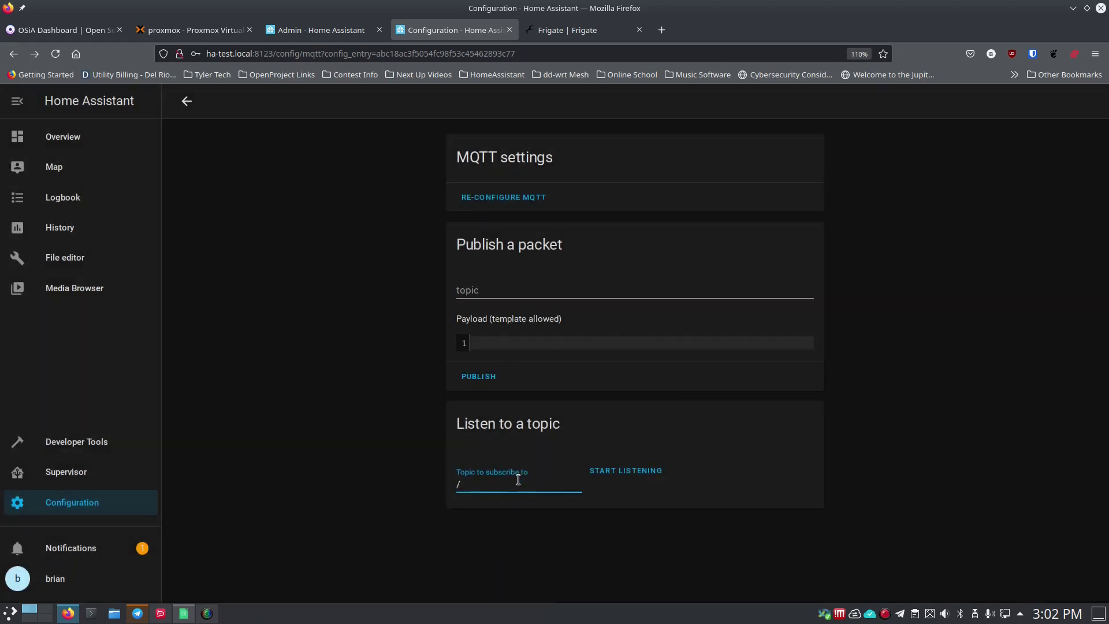
type("brian/test")
left_click(607, 470)
left_click(530, 288)
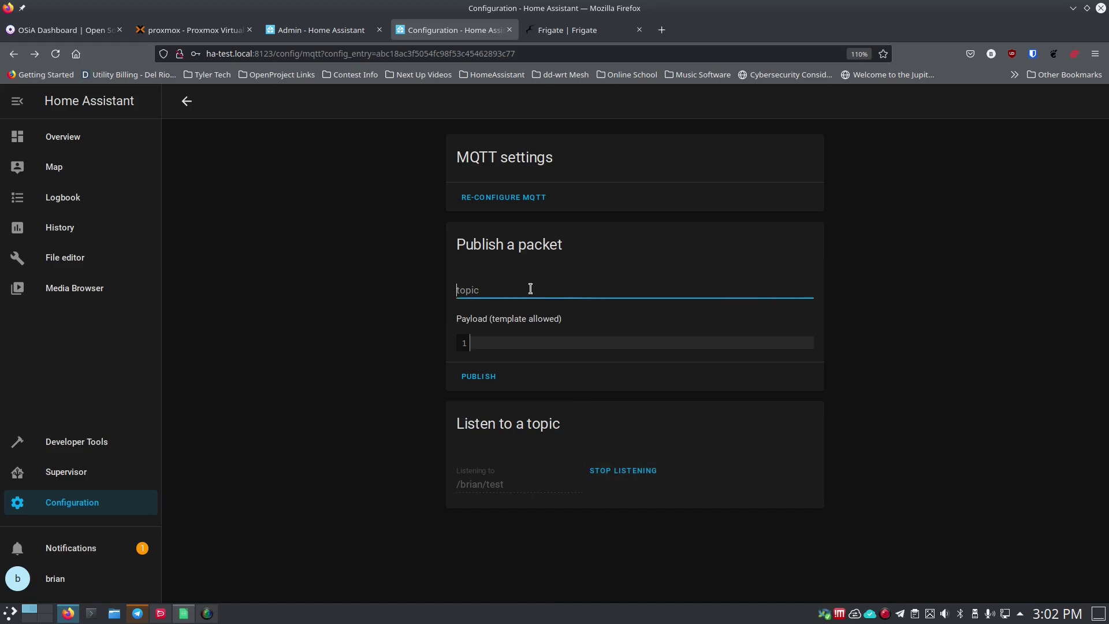
type("/brian/test")
left_click(523, 344)
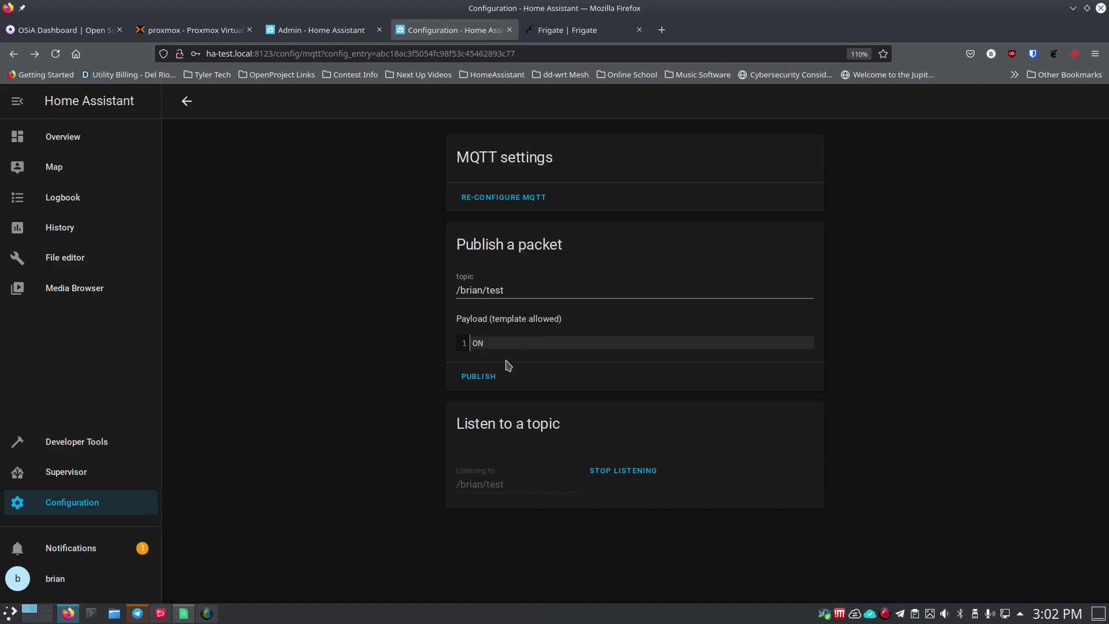
left_click(478, 377)
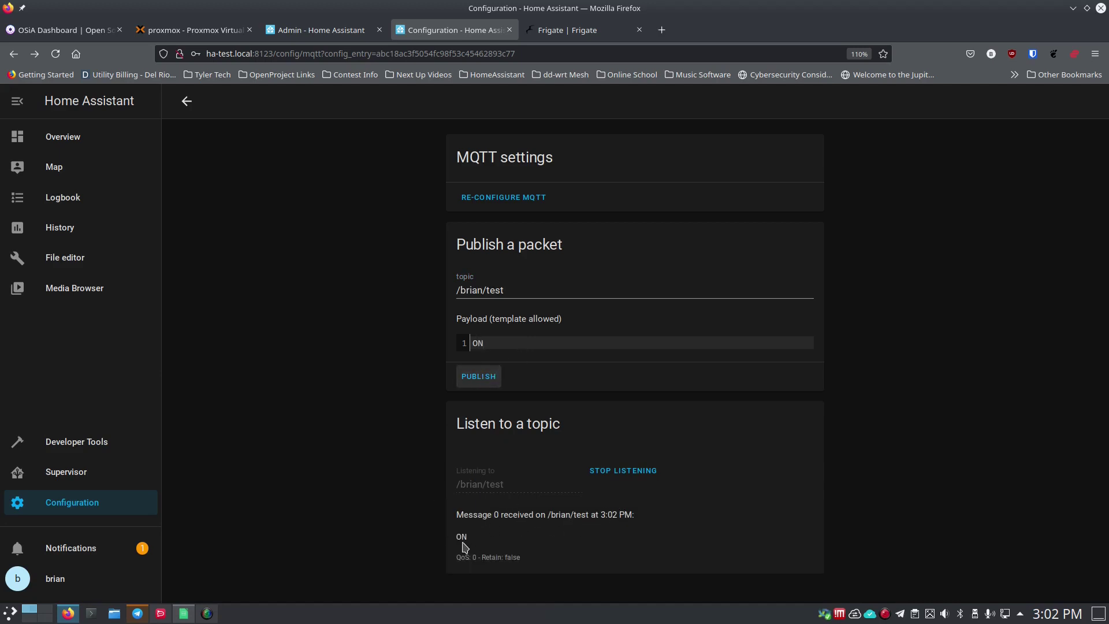
left_click(531, 290)
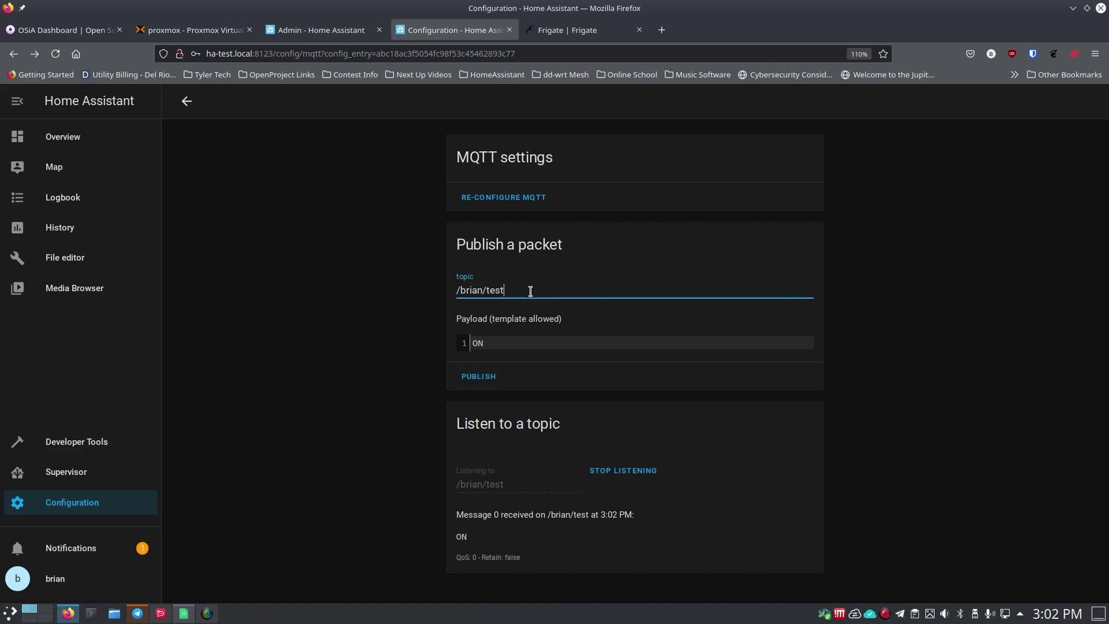
left_click(482, 378)
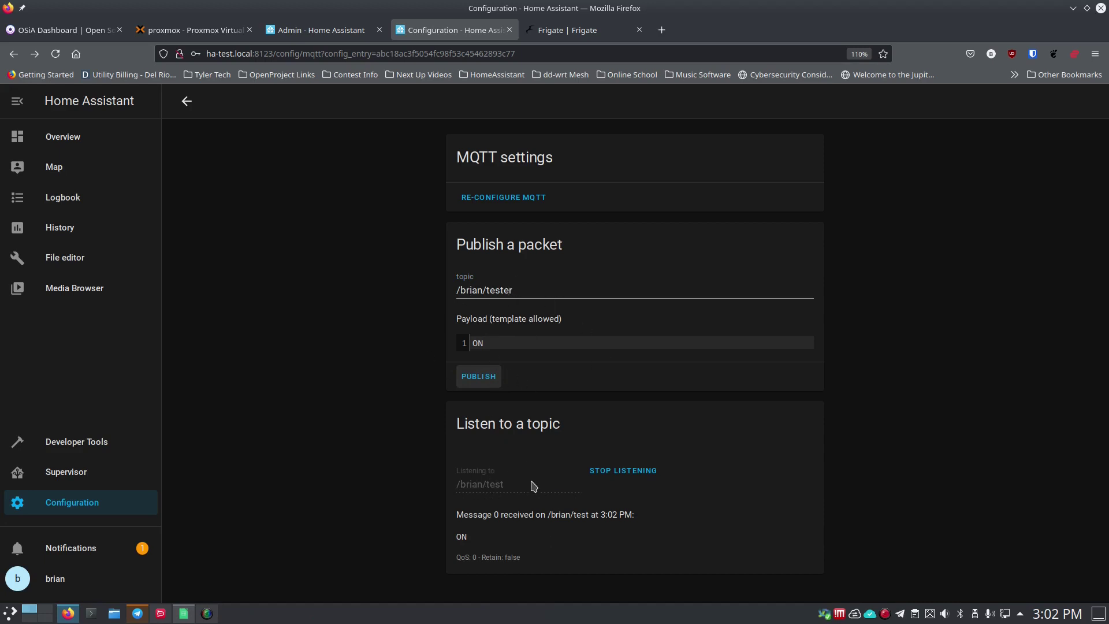
left_click(599, 472)
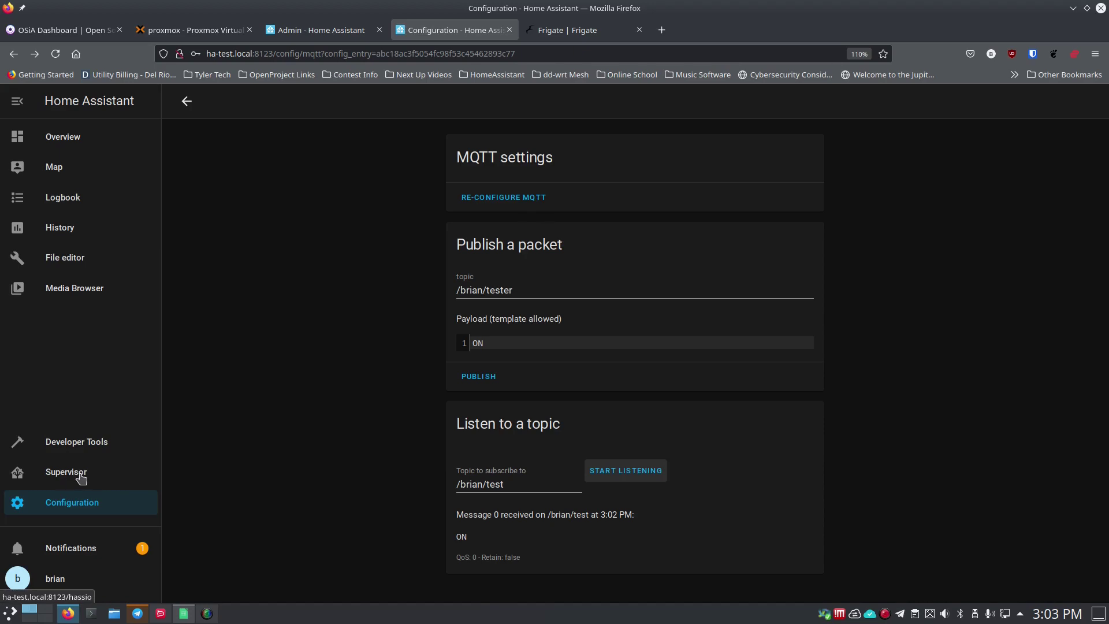
- Open the Add-on Store's Repositories manager in Supervisor, then switch to the Frigate documentation
left_click(72, 476)
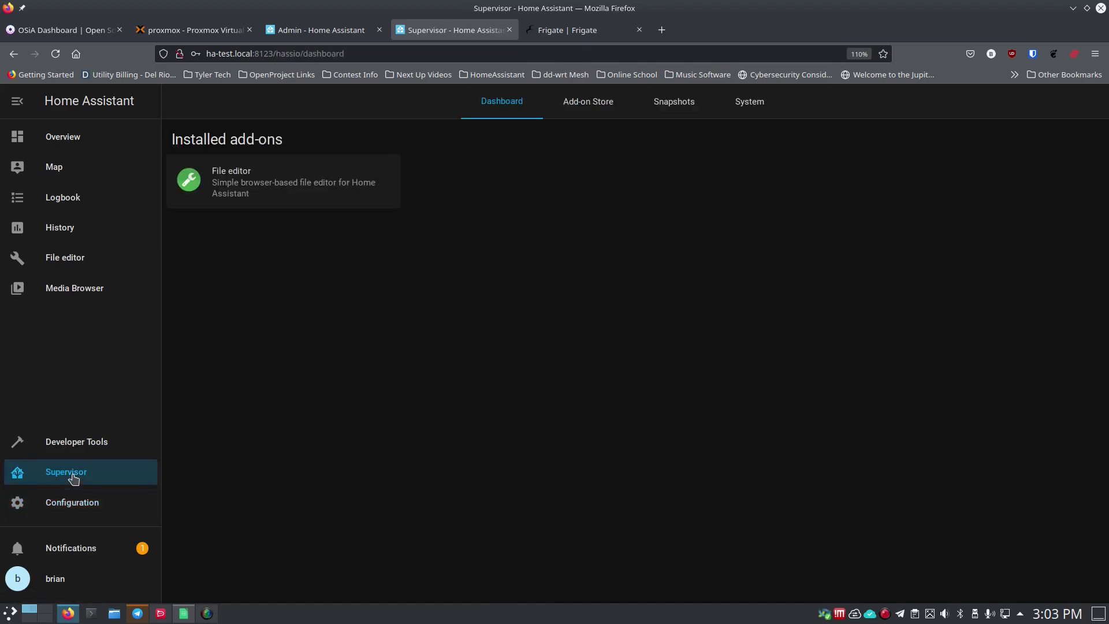
left_click(575, 109)
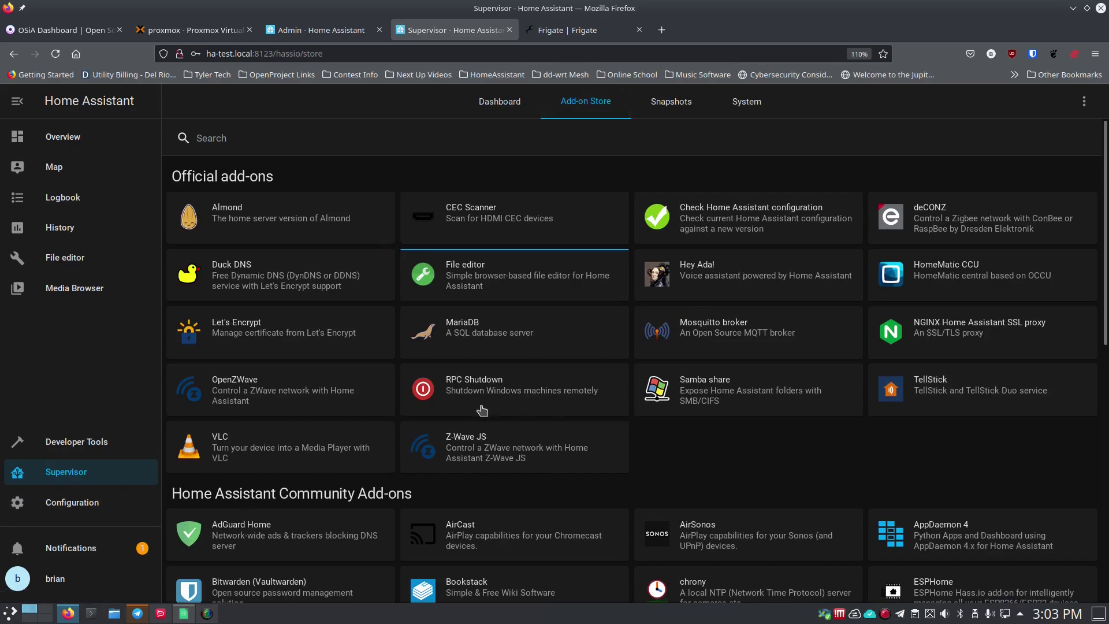
scroll(482, 411, "down", 9)
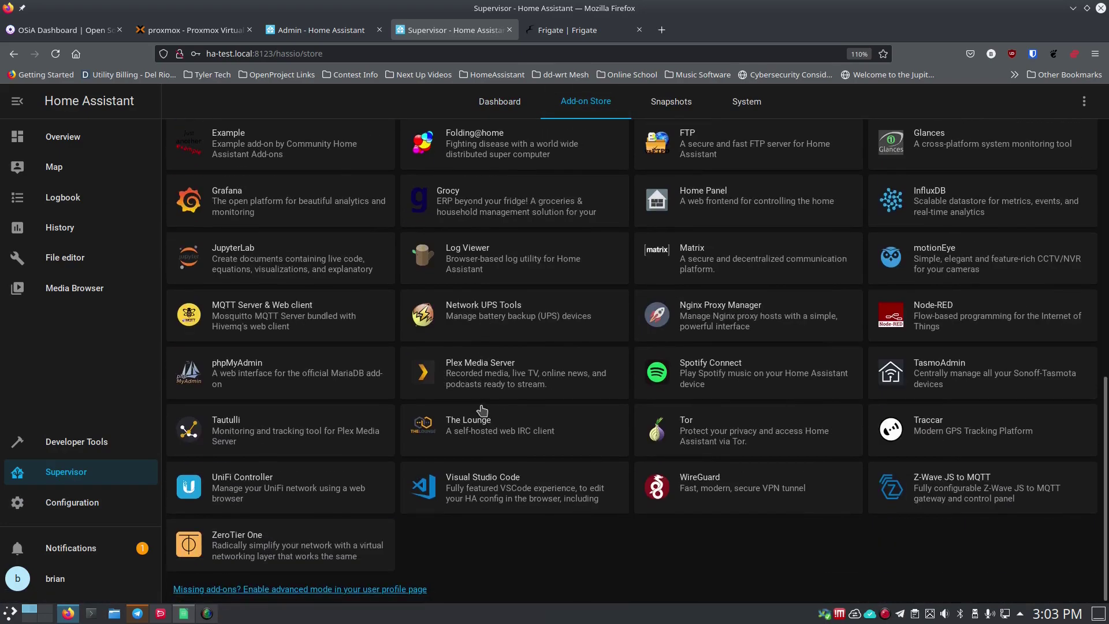
scroll(483, 410, "up", 10)
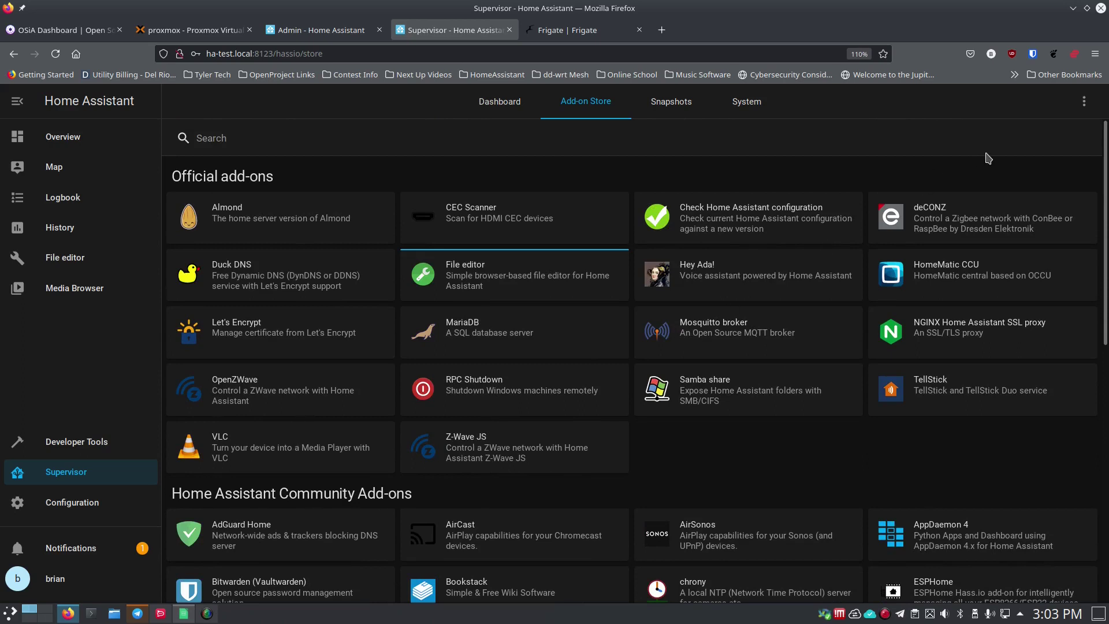
left_click(1085, 105)
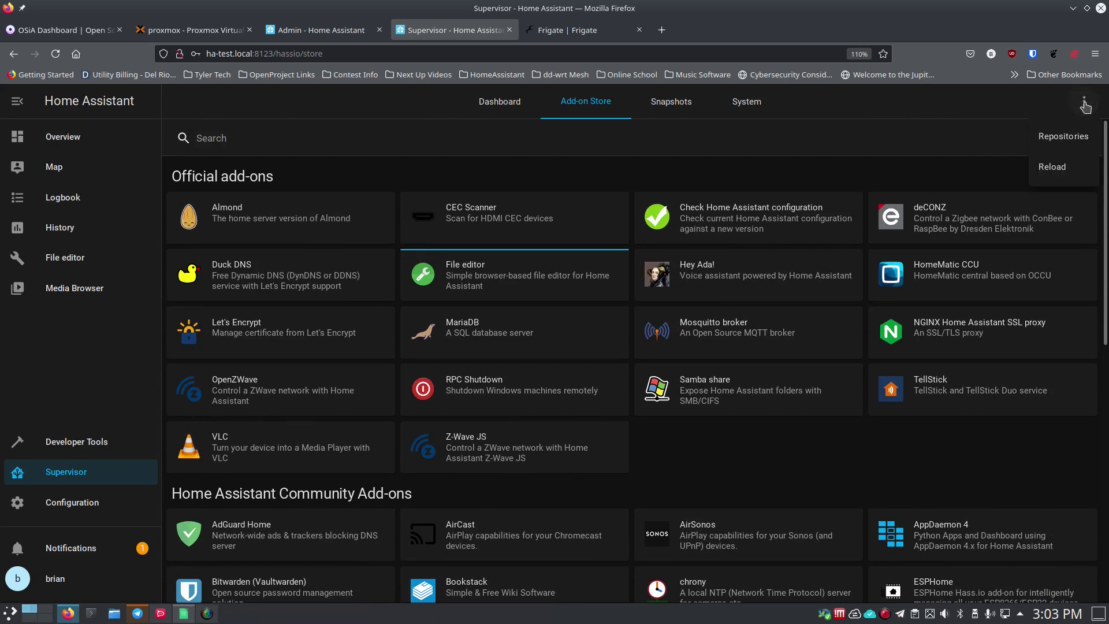
left_click(1060, 139)
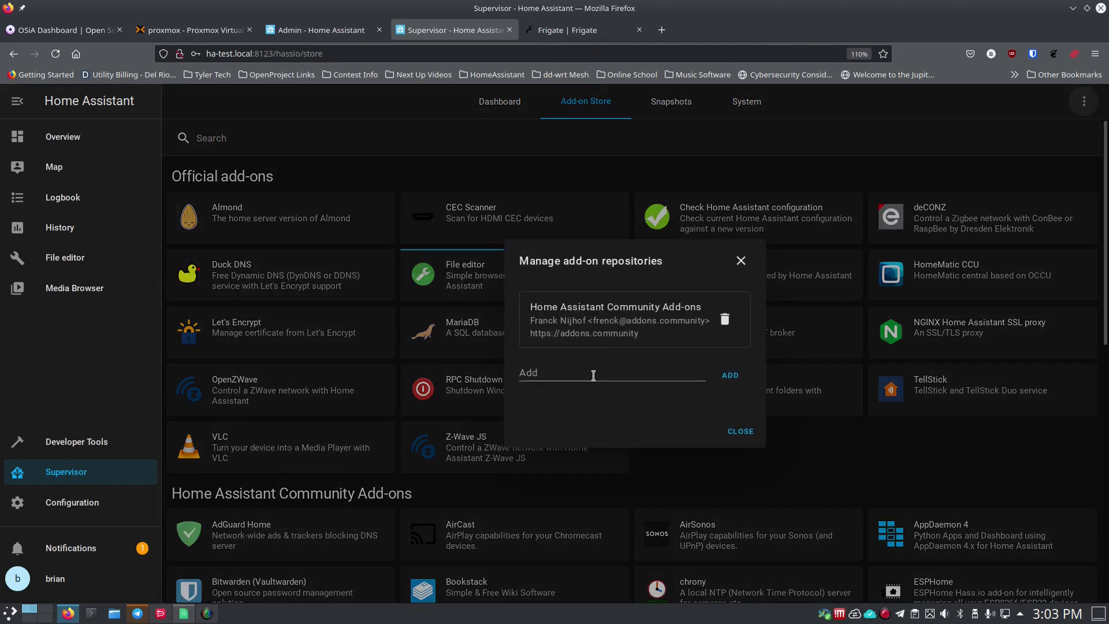
left_click(576, 35)
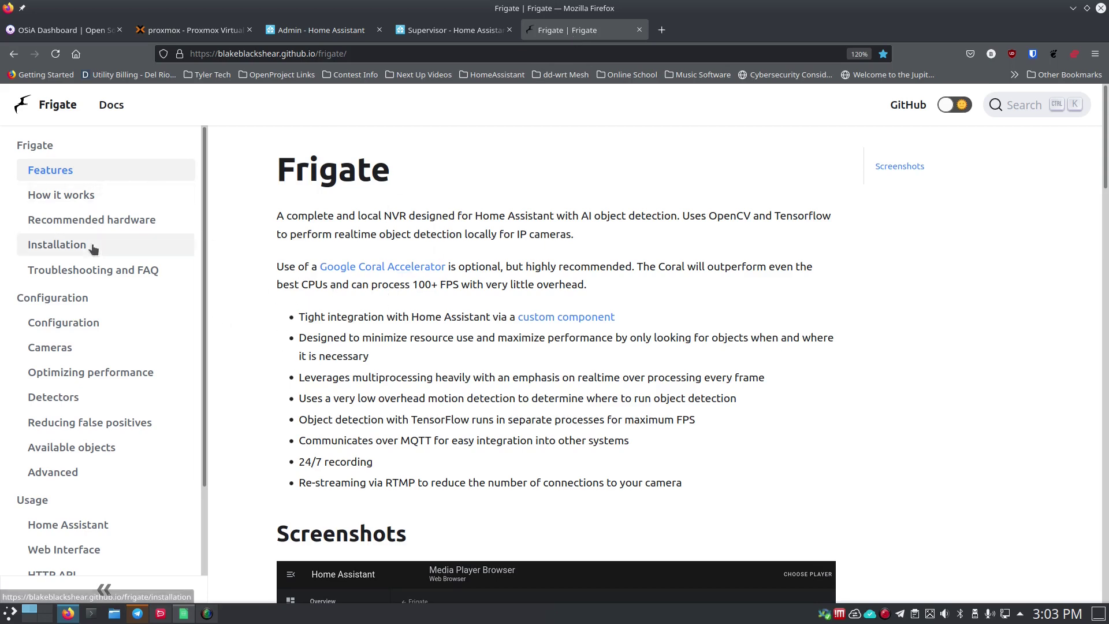
- Copy the frigate-hass-addons GitHub link from Frigate's HassOS Addon installation steps and return to Supervisor
left_click(62, 246)
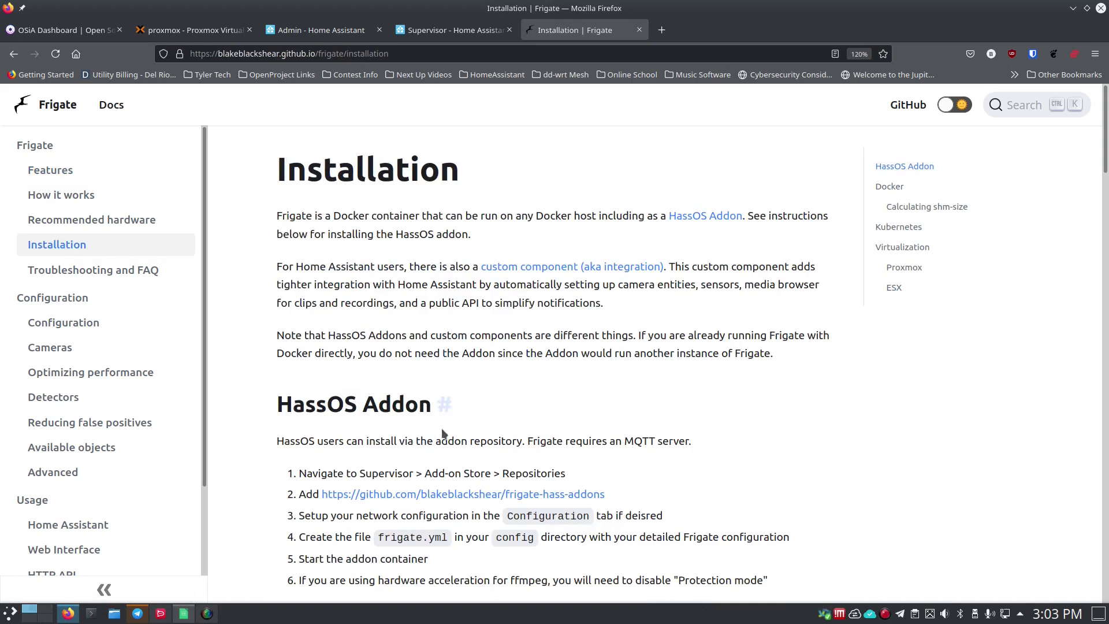
scroll(493, 430, "down", 3)
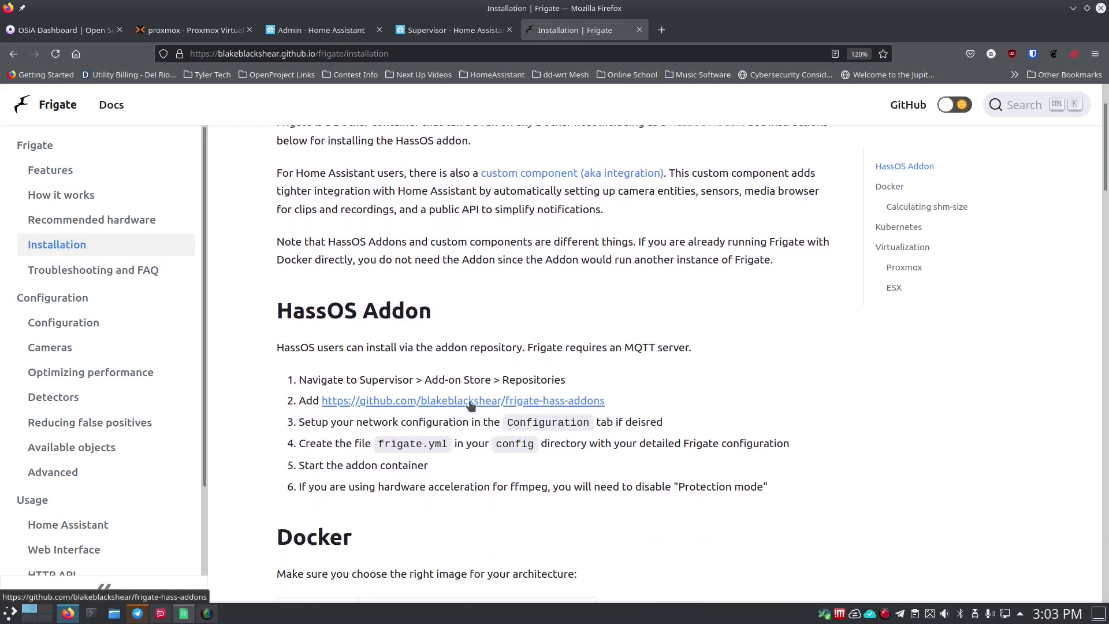
right_click(459, 406)
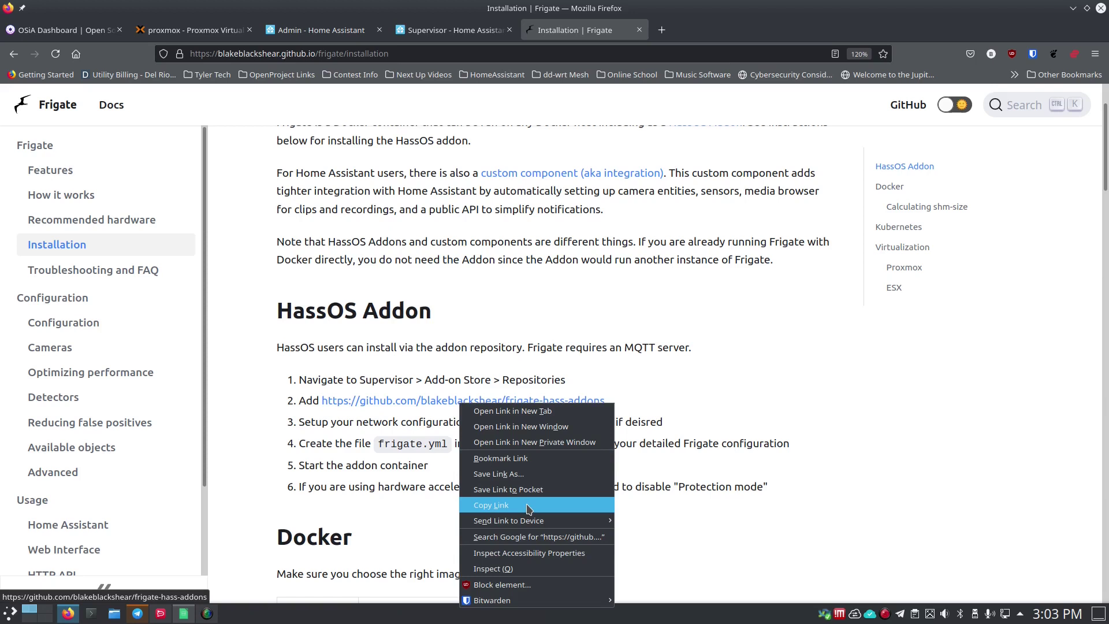
left_click(527, 505)
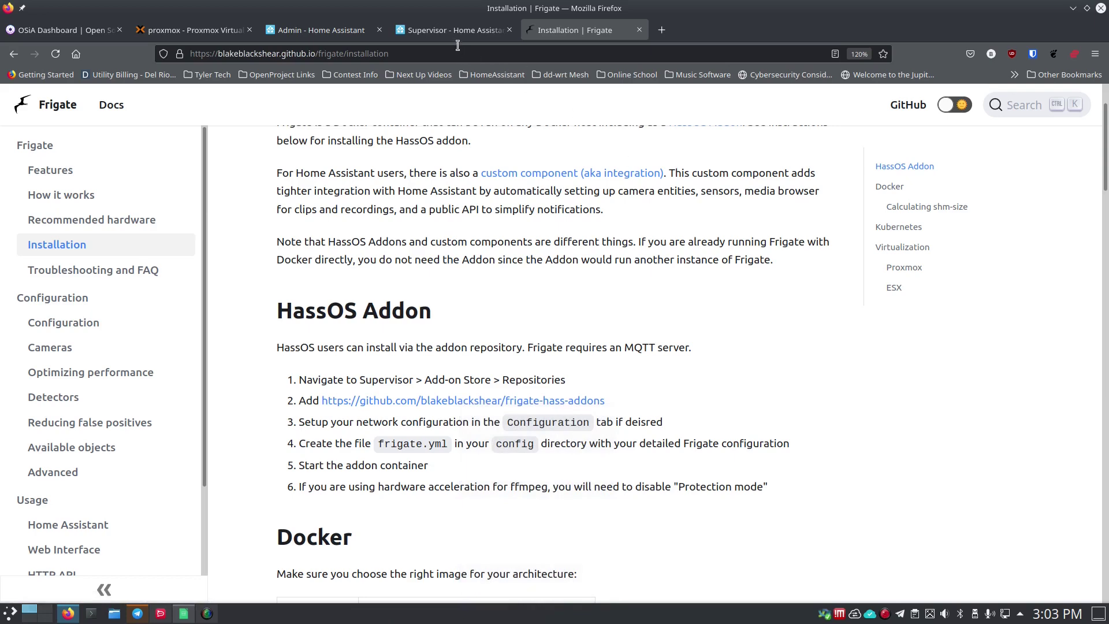
left_click(453, 30)
- Paste the frigate-hass-addons URL into the Repositories dialog and add it
left_click(556, 374)
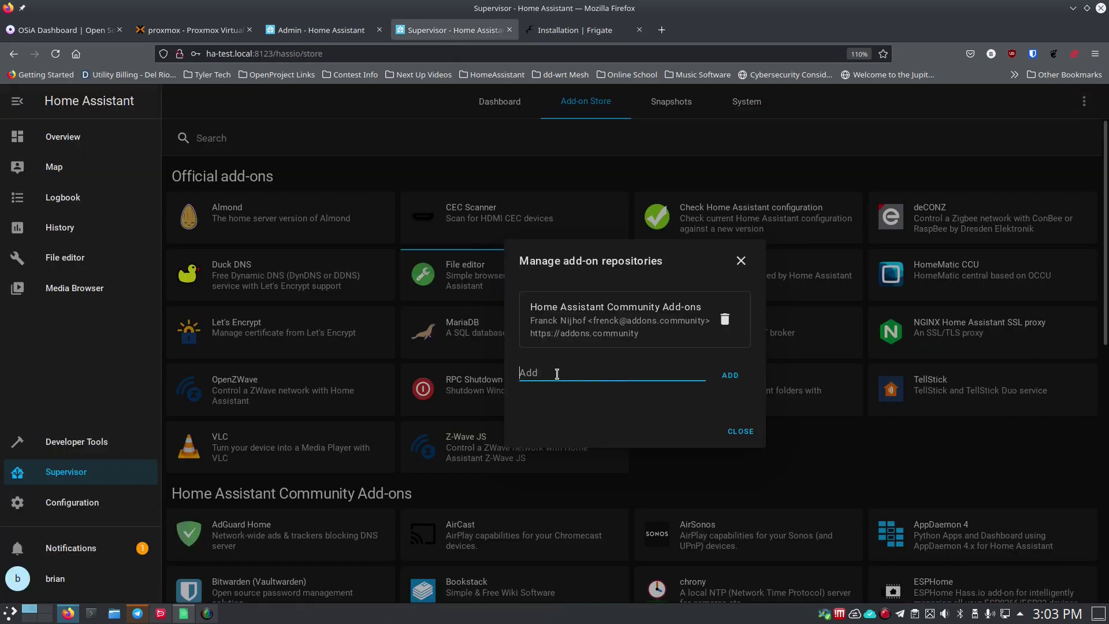
key("ctrl+v")
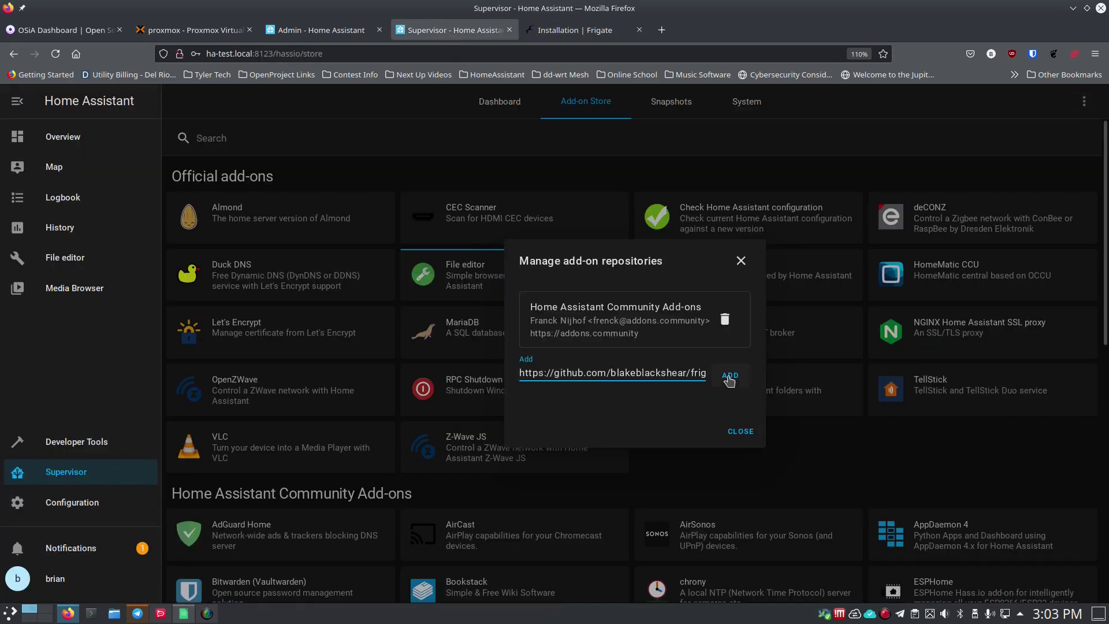
left_click(735, 376)
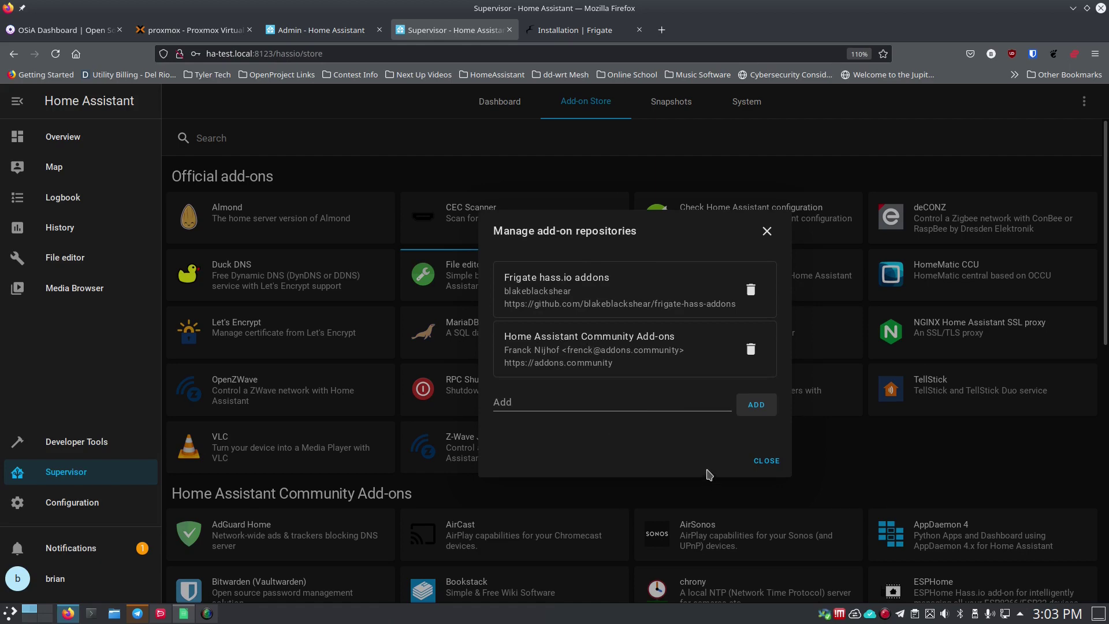
left_click(767, 461)
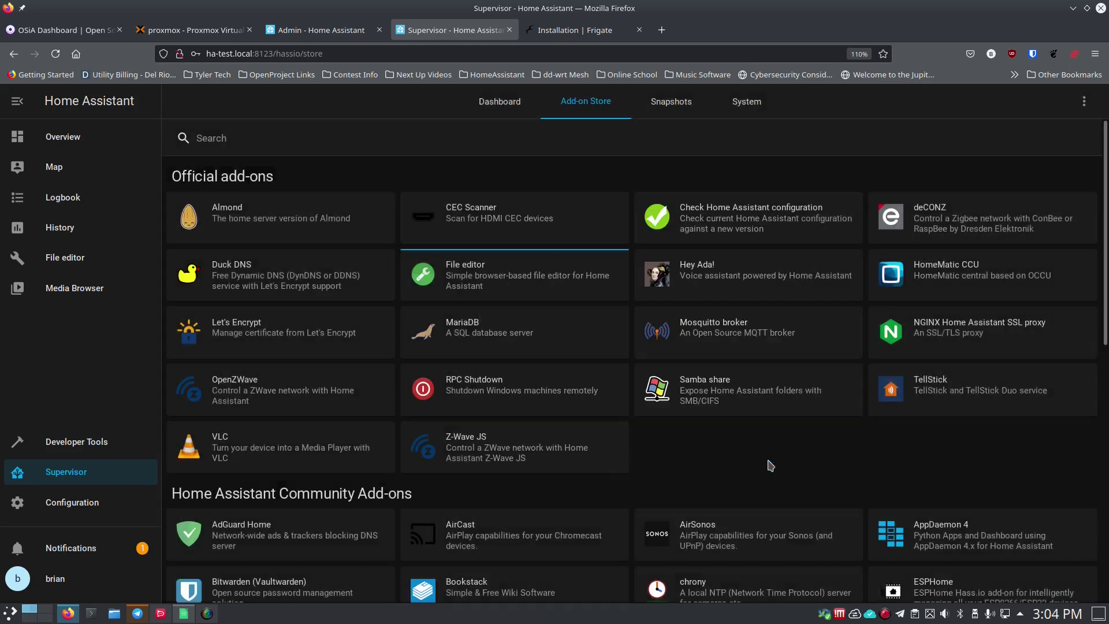
- Find the Frigate hass.io addons section in the store and open Frigate NVR
scroll(599, 476, "down", 15)
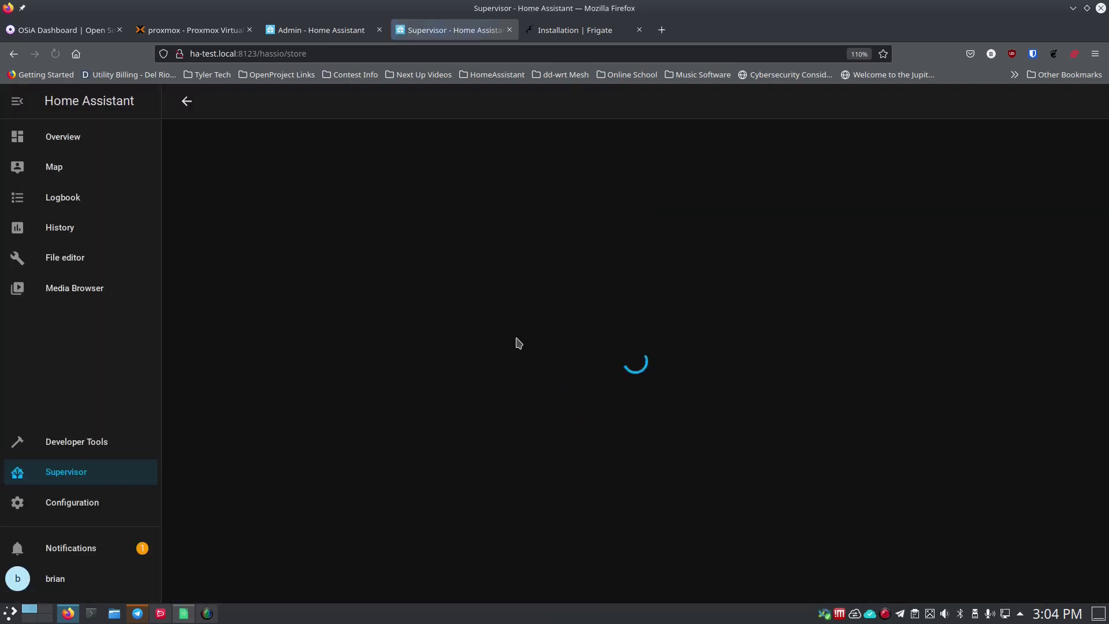
scroll(527, 345, "down", 3)
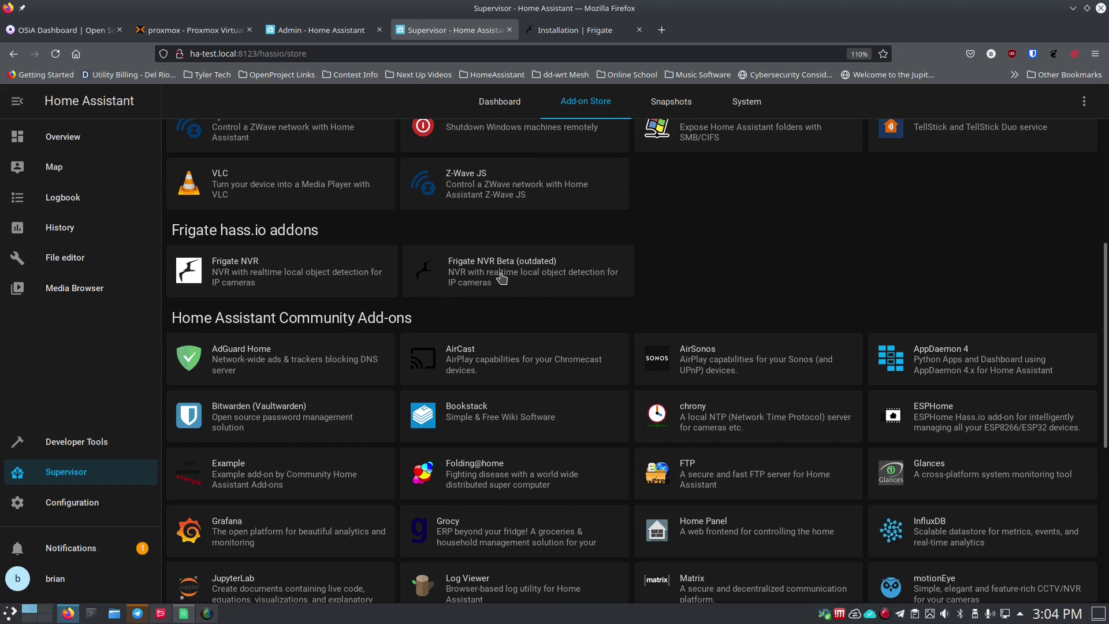
scroll(440, 314, "up", 4)
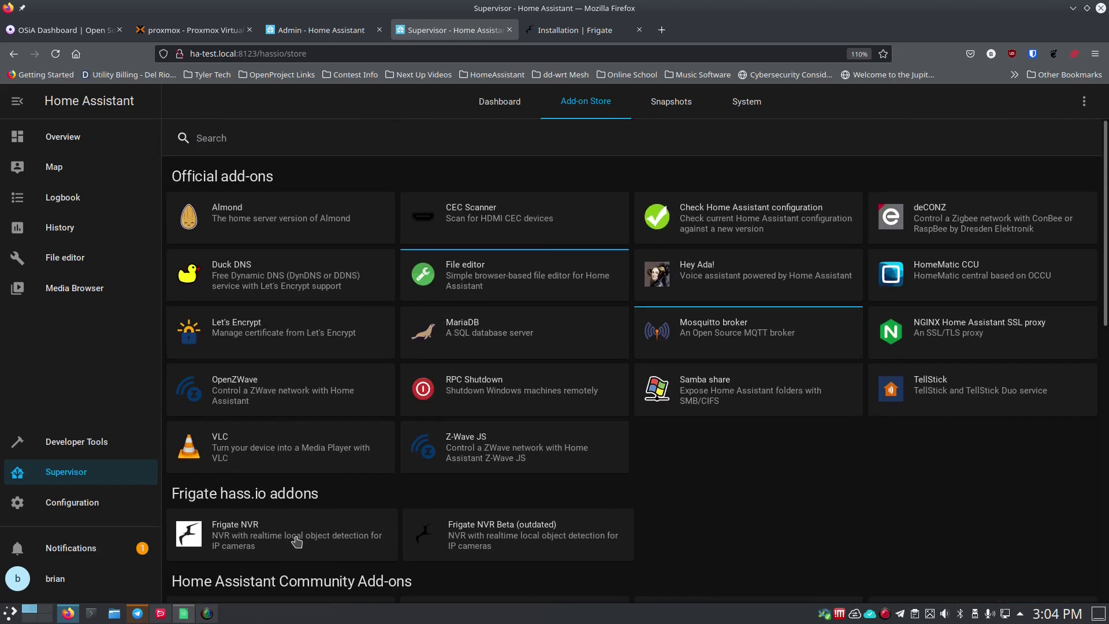
left_click(296, 541)
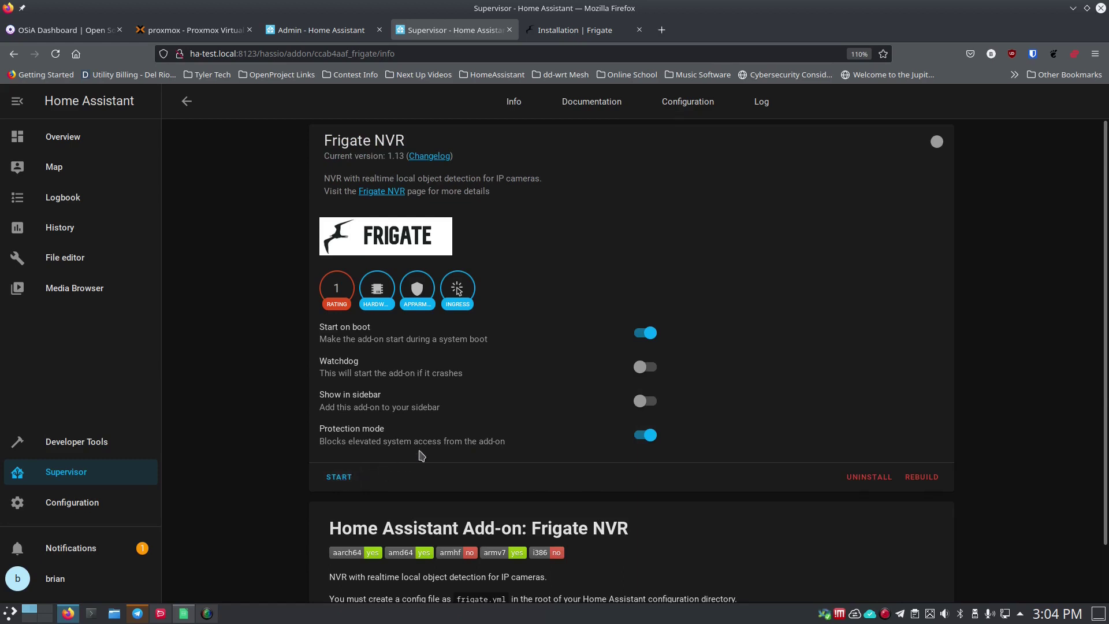
- Turn on Watchdog and Show in sidebar for Frigate NVR, and check its network ports 1935 and 5000
left_click(642, 369)
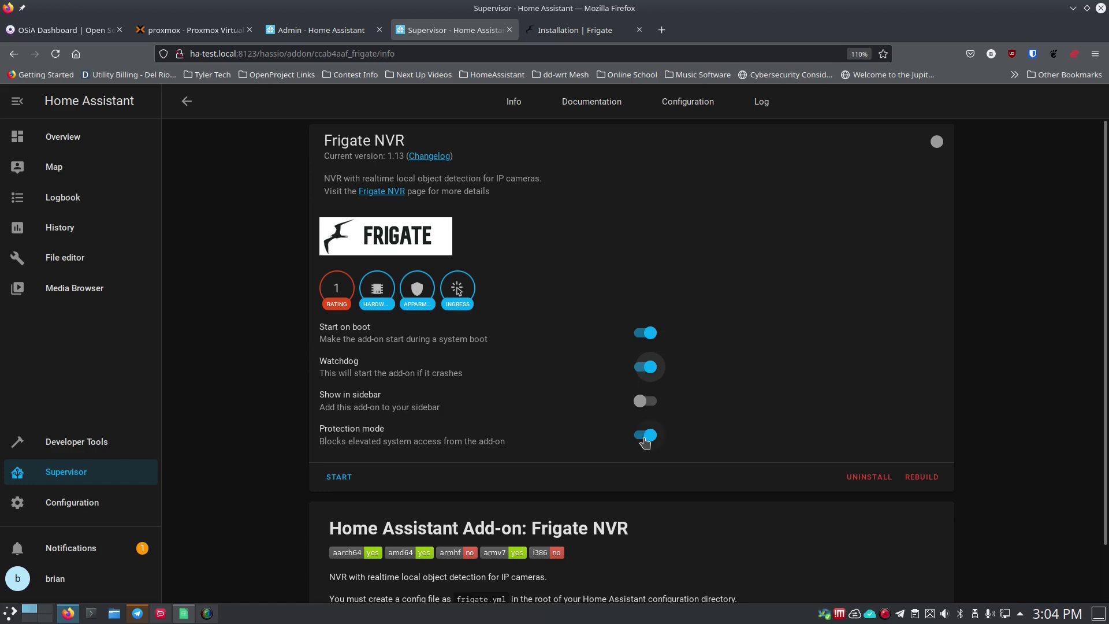
left_click(648, 403)
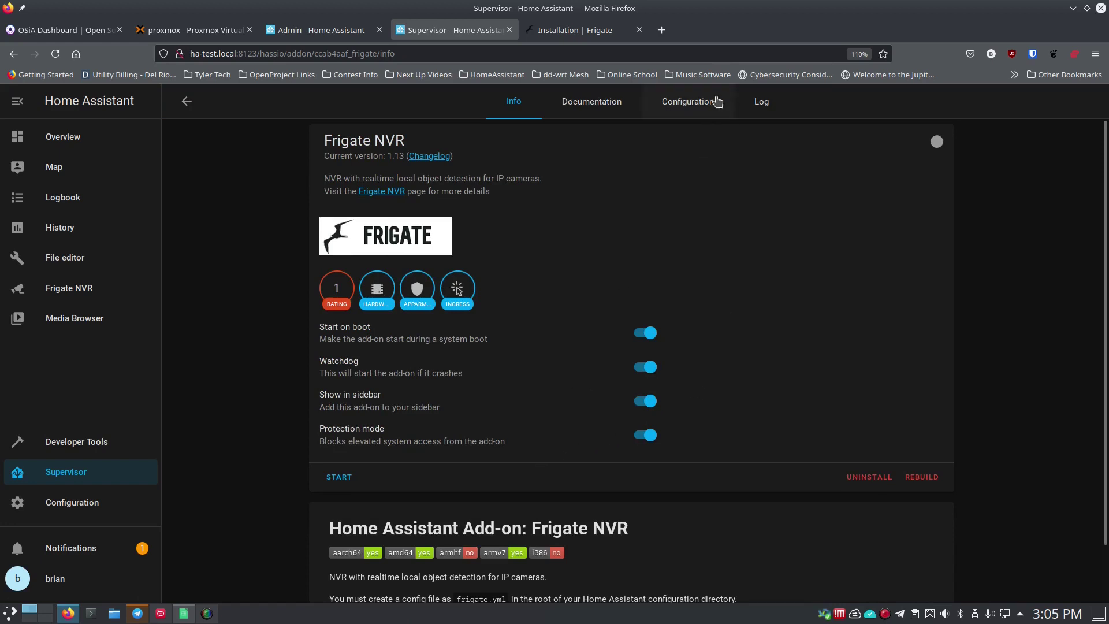
left_click(701, 109)
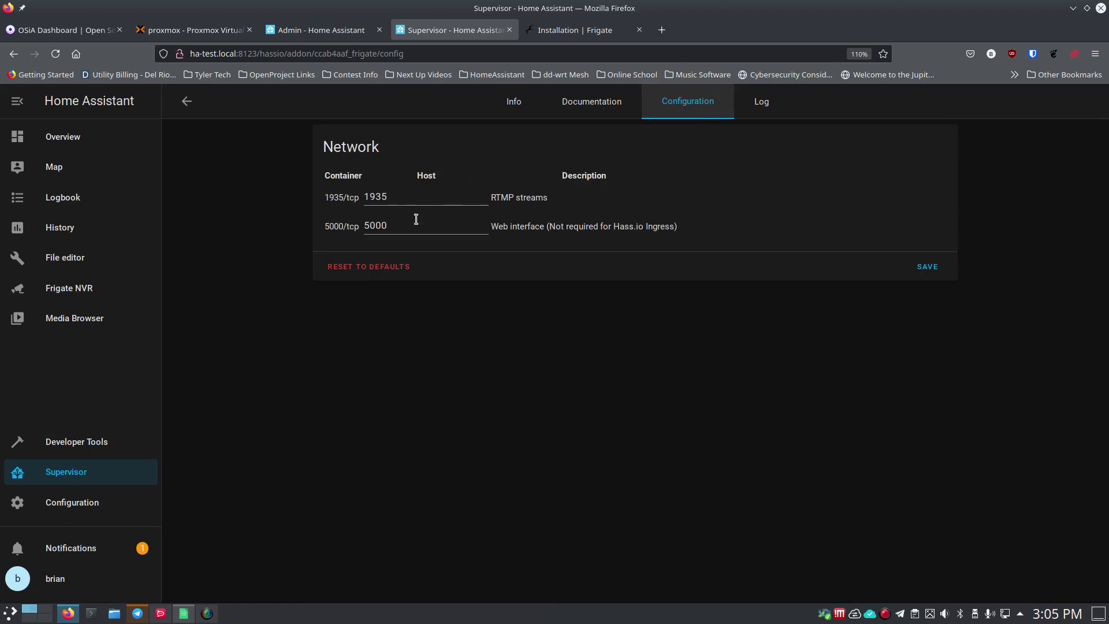
left_click(522, 110)
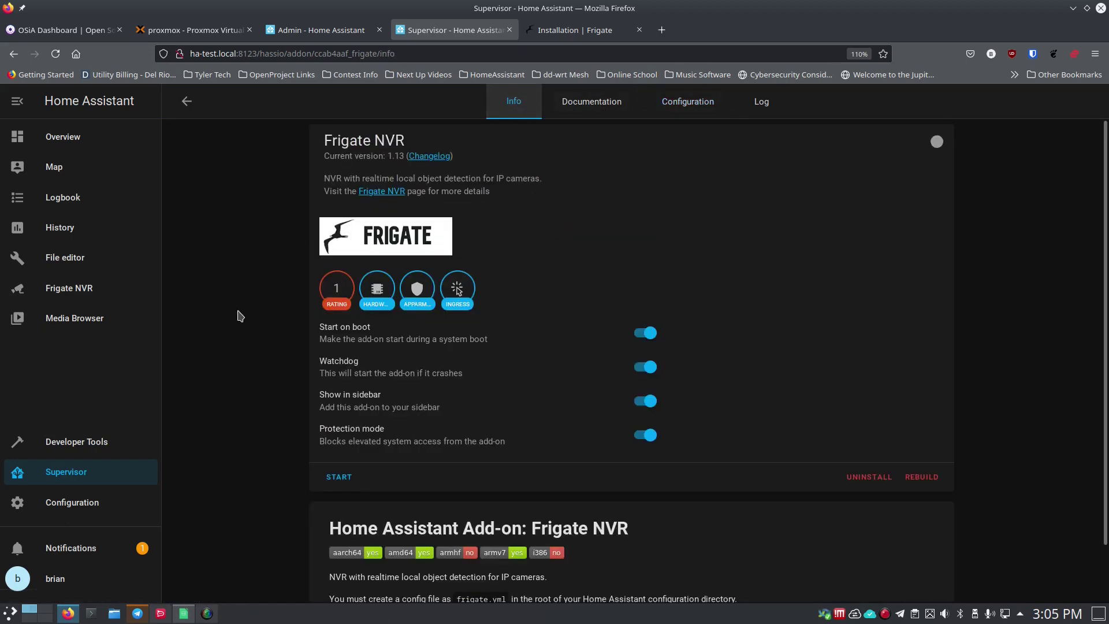
left_click(552, 35)
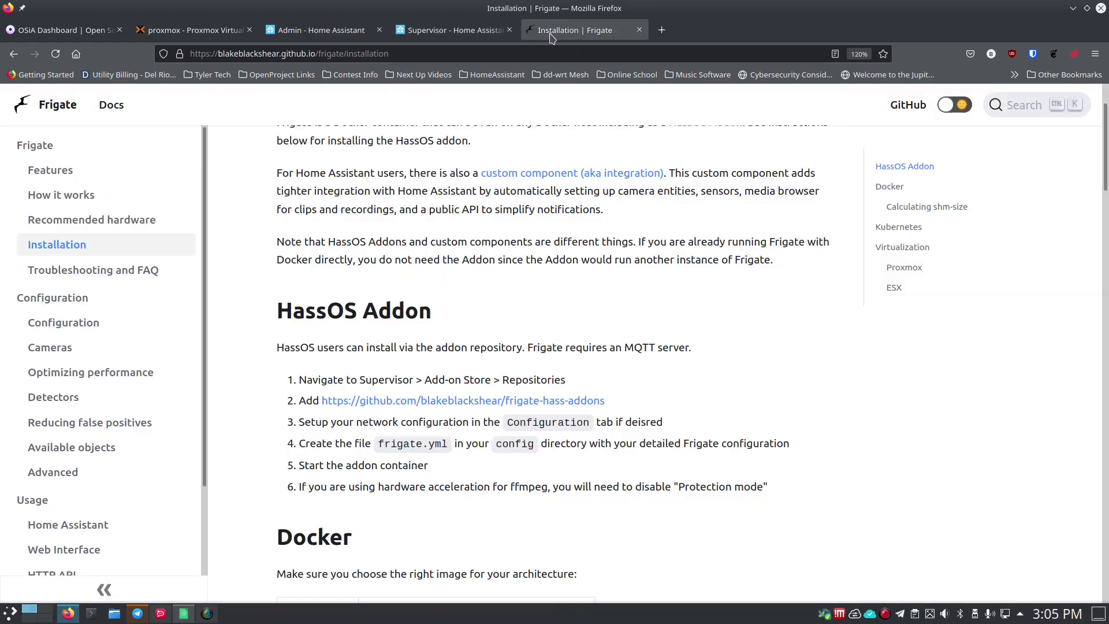
left_click(85, 325)
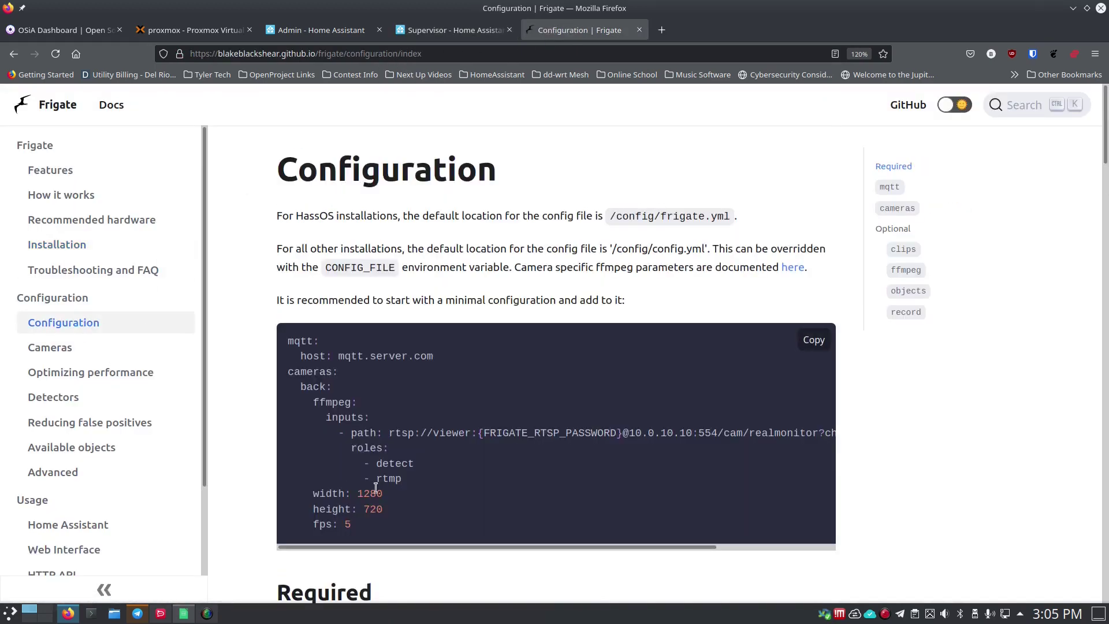
scroll(382, 490, "down", 10)
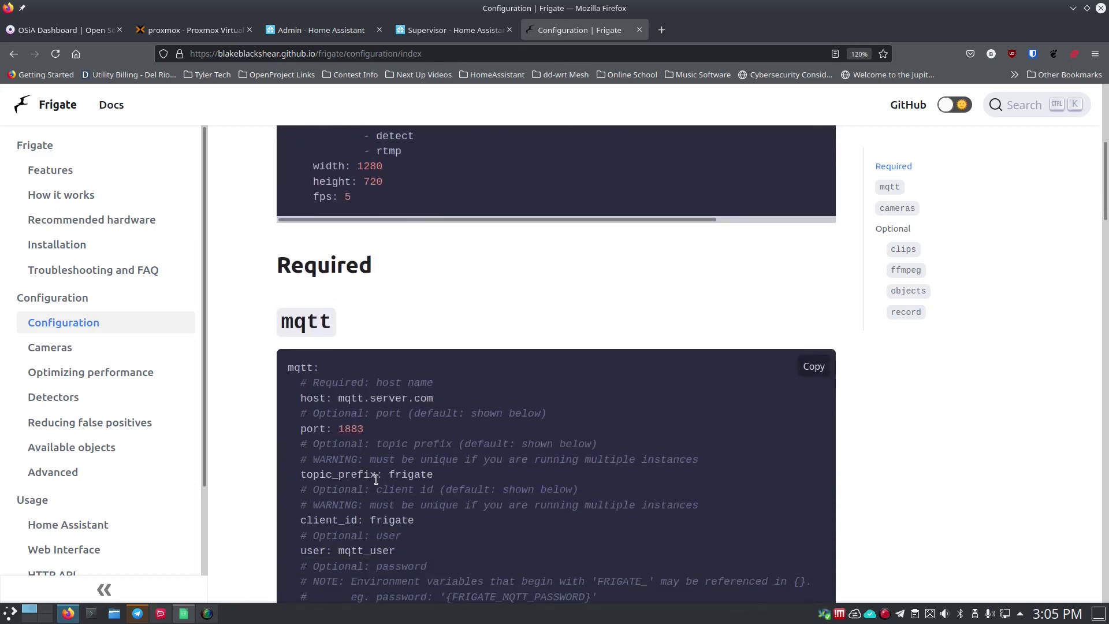
scroll(376, 479, "down", 9)
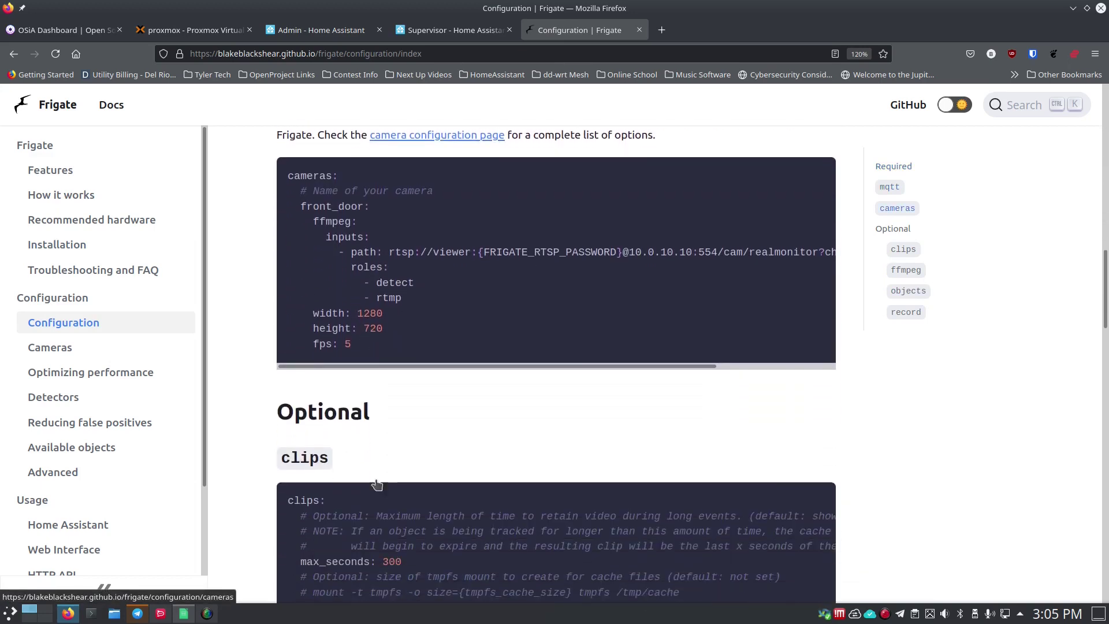
scroll(376, 484, "down", 11)
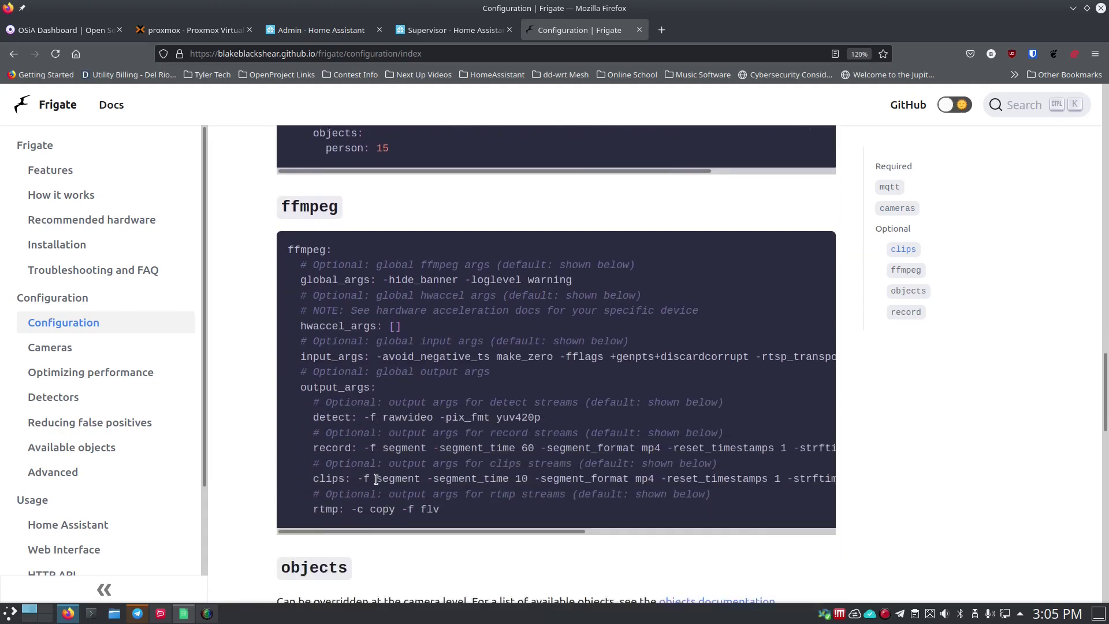
scroll(376, 479, "down", 9)
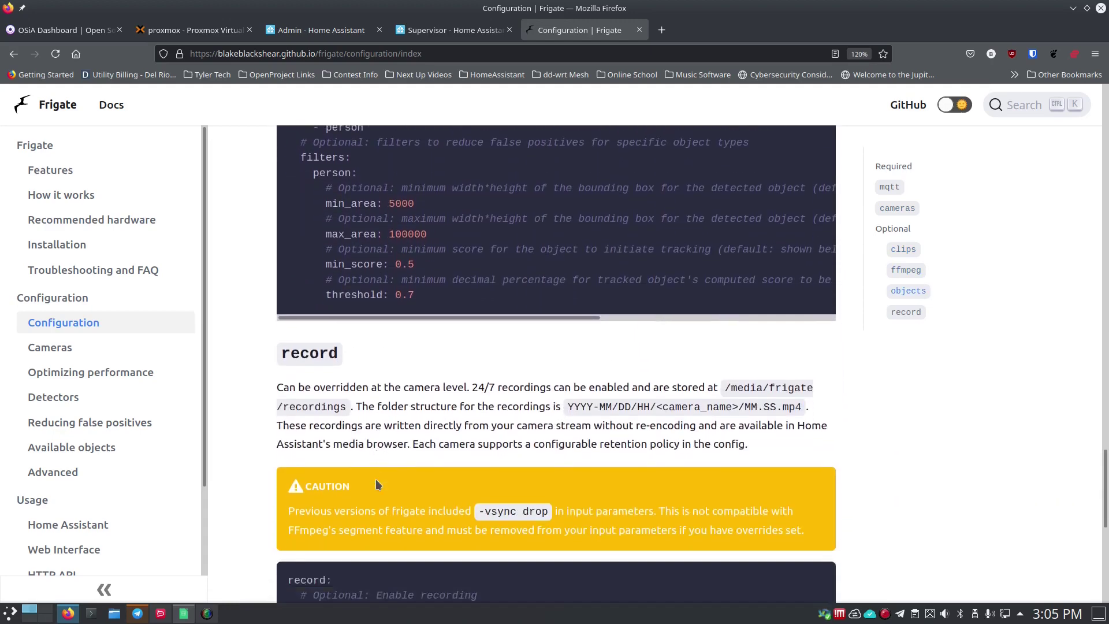
key("Home")
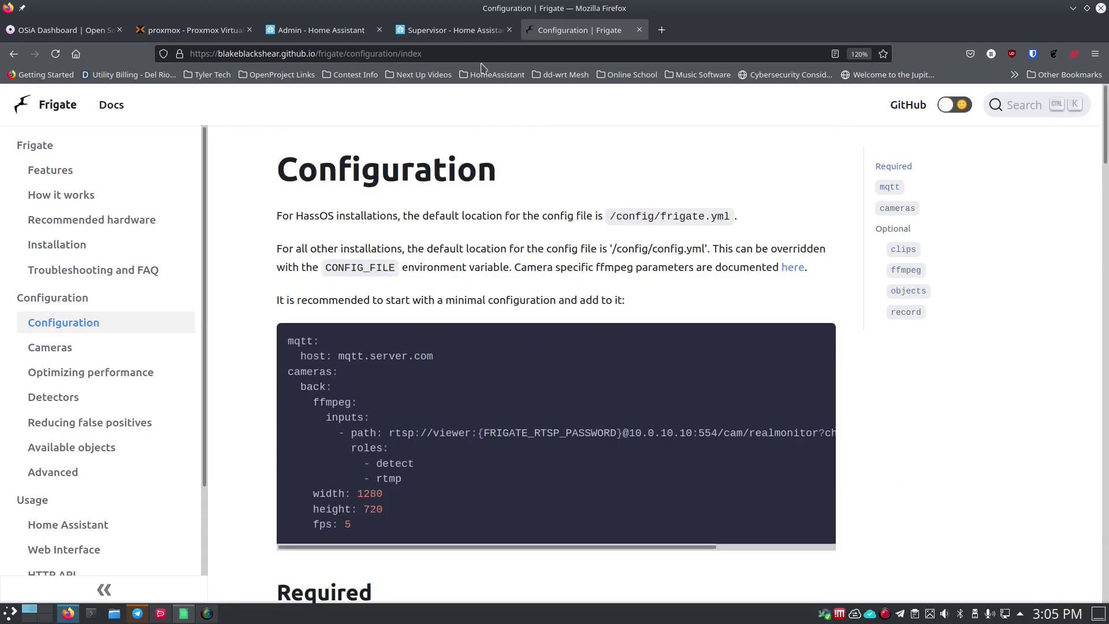
left_click(442, 31)
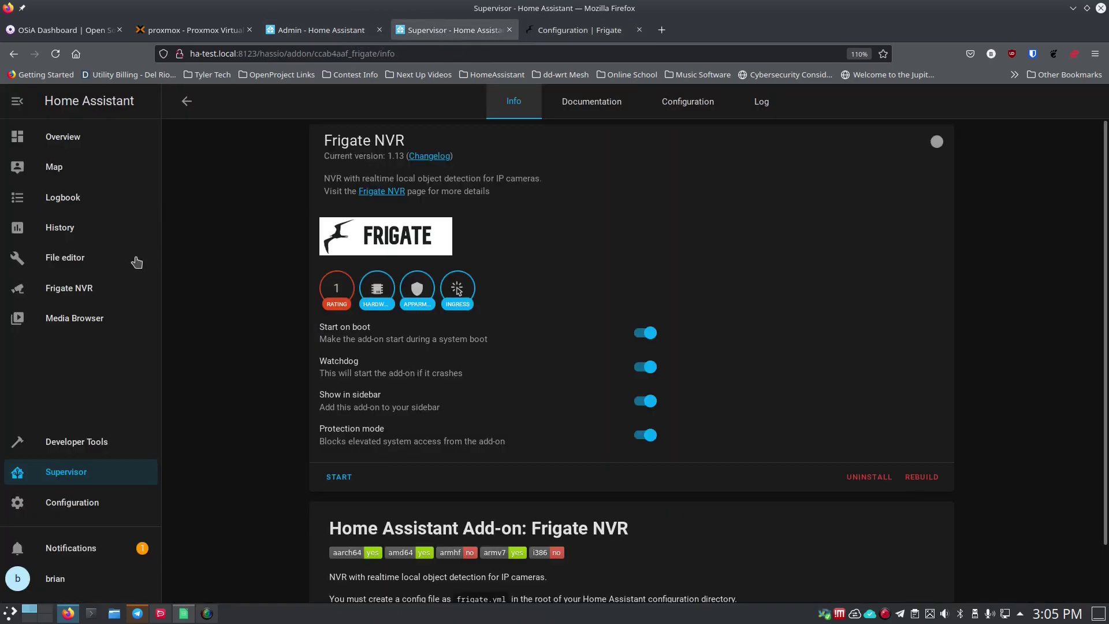
- Create a new file named frigate.yml in the File editor and open it
left_click(76, 259)
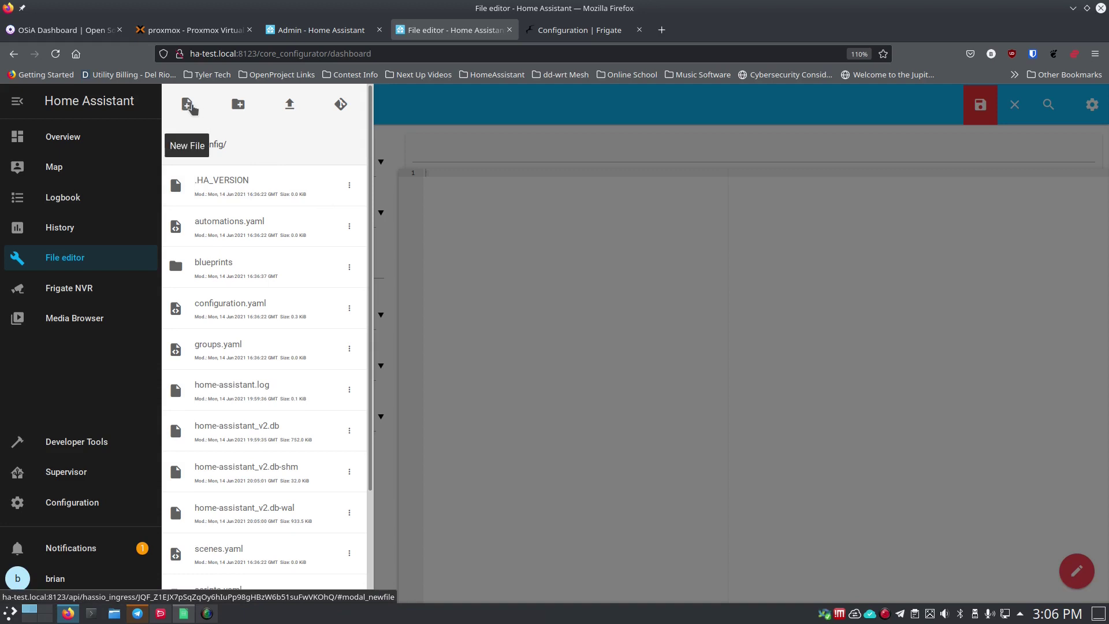
left_click(188, 104)
left_click(489, 221)
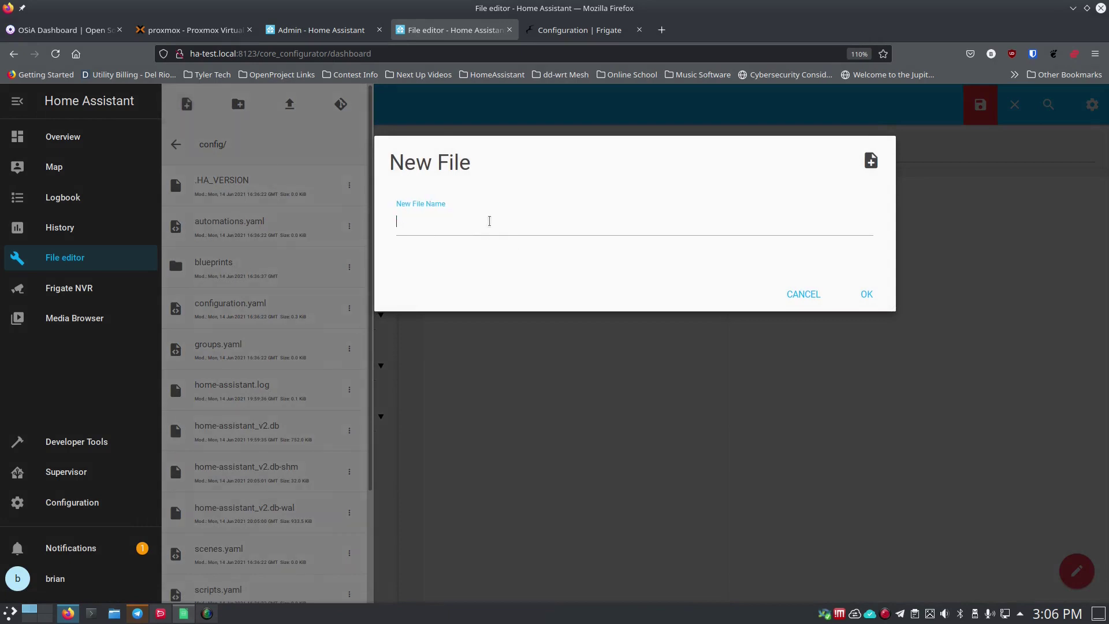
type("friga")
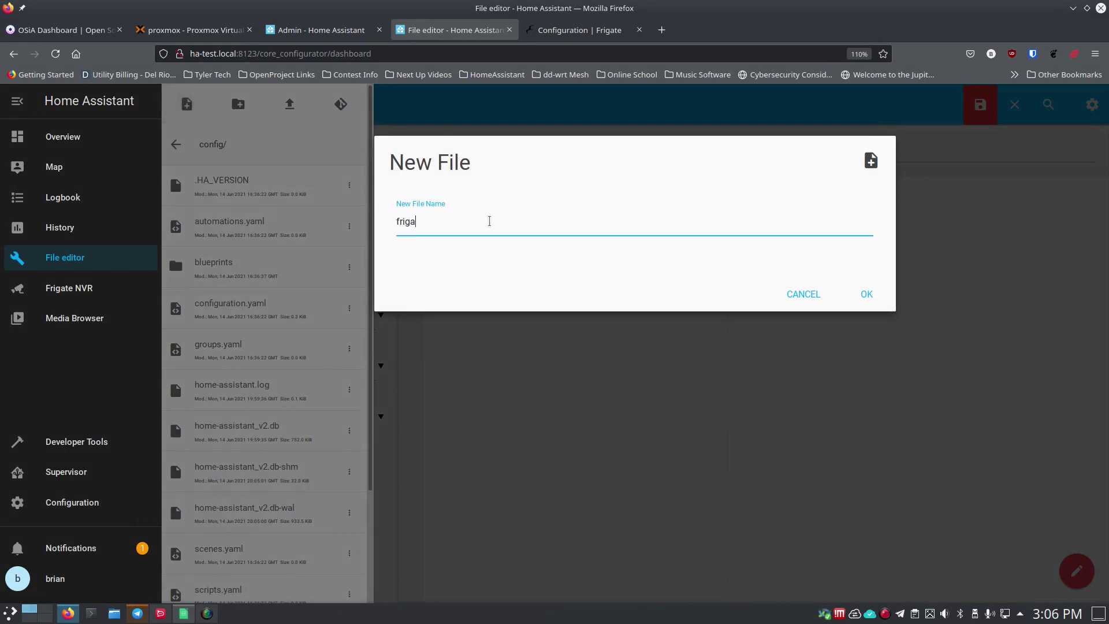
type("te.yml")
key("Return")
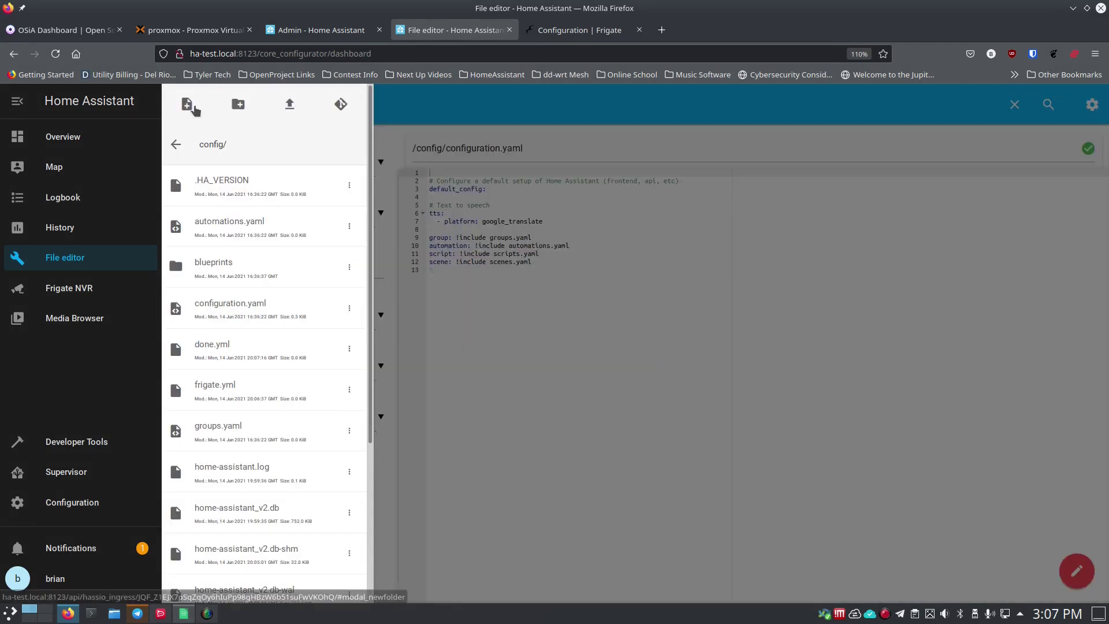
left_click(247, 392)
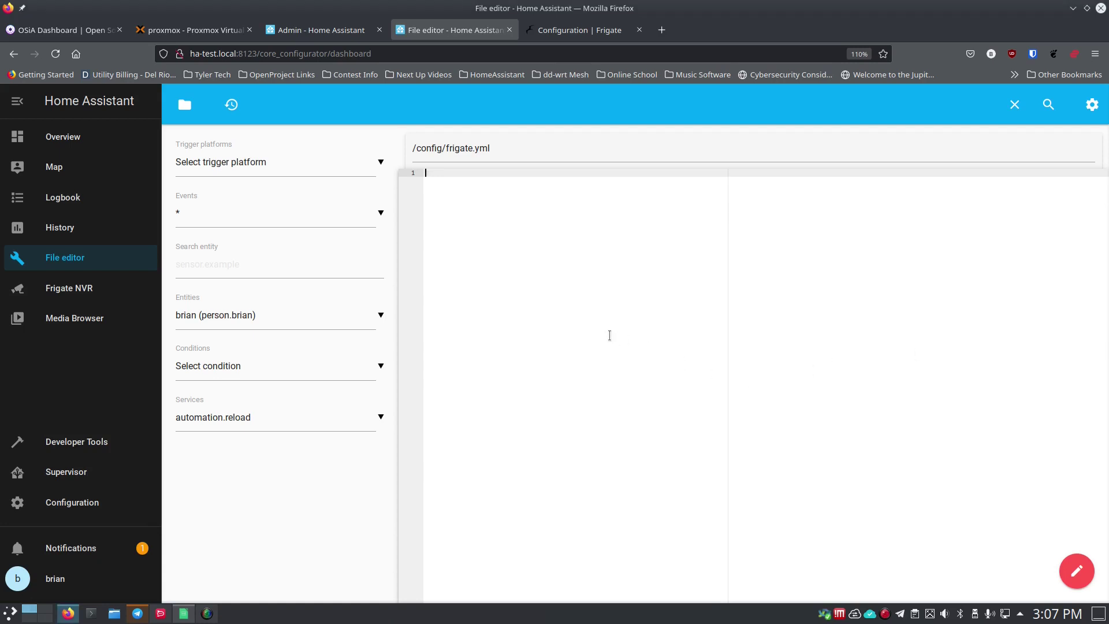
- Add an mqtt section with host 192.168.7.215, the MQTT username and password, then start an unindented line
type("mqtt:")
key("Return")
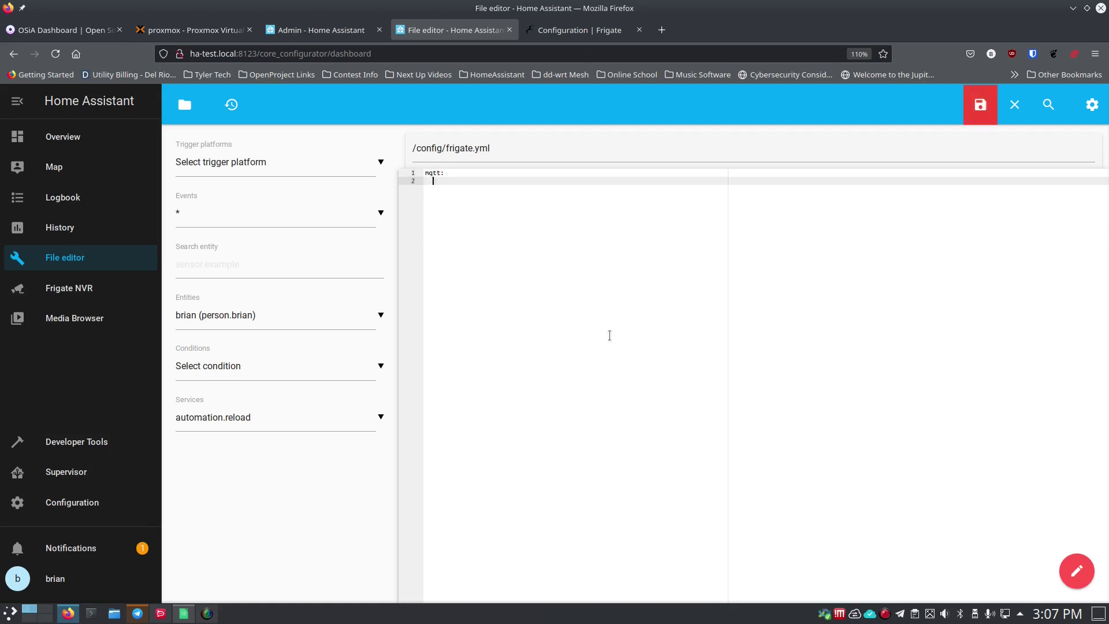
type("host:")
type("192.168.7.215")
key("Return")
type("user:")
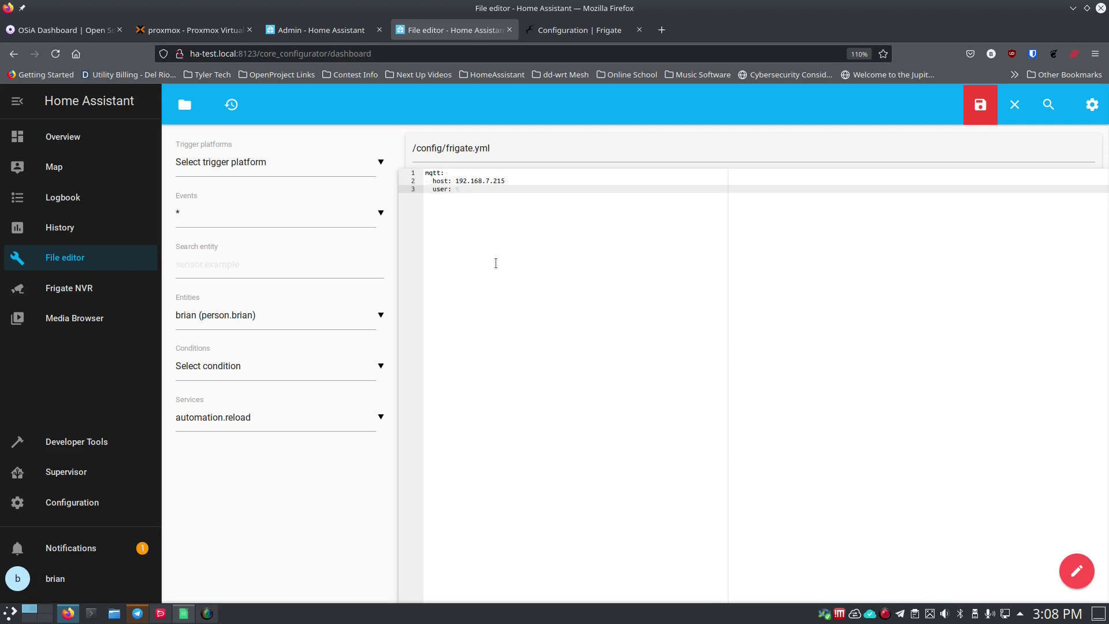
type(" mq")
type("estmqtt")
key("Return")
type("passw")
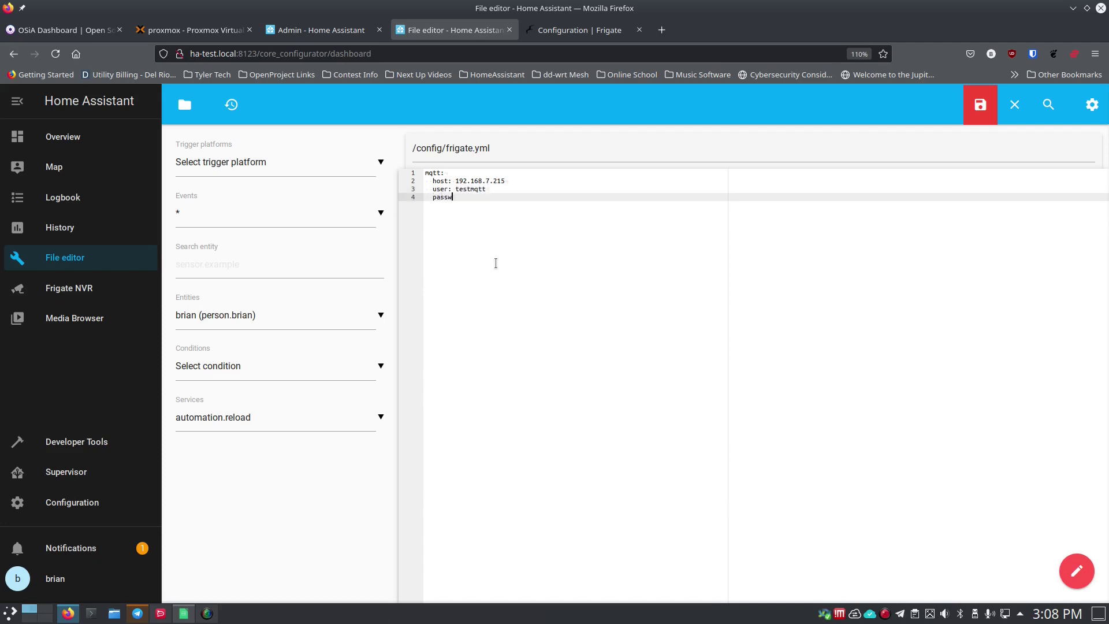
key("Return")
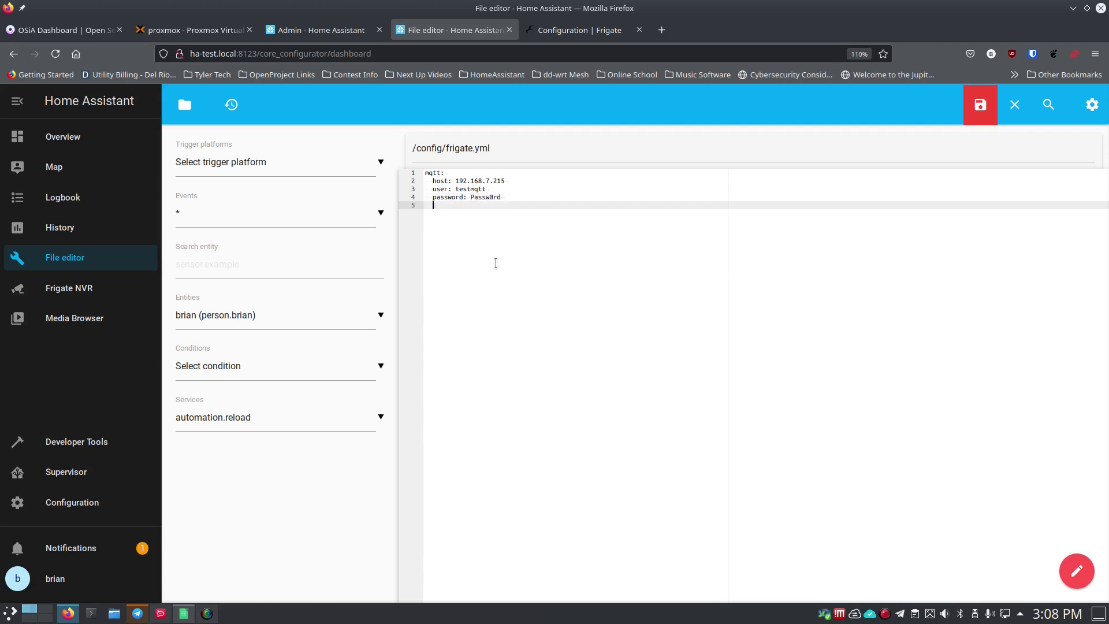
key("Return")
key("BackSpace")
key("BackSpace")
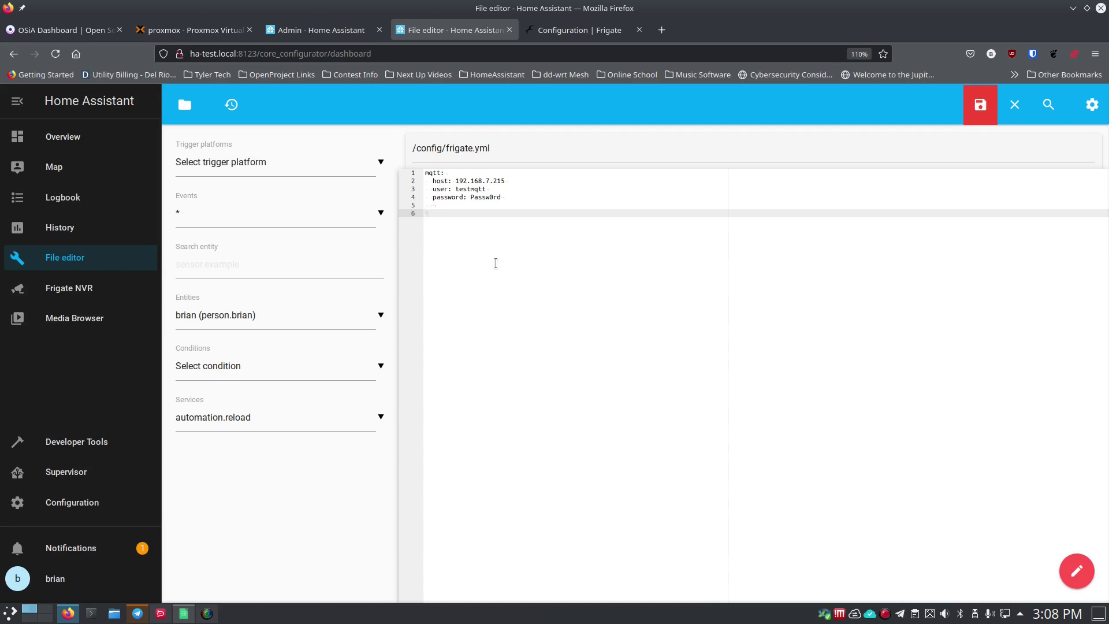
- Start a cameras section with a pi_cam_1 entry, zooming the page in for readability
type("cameras:")
key("Return")
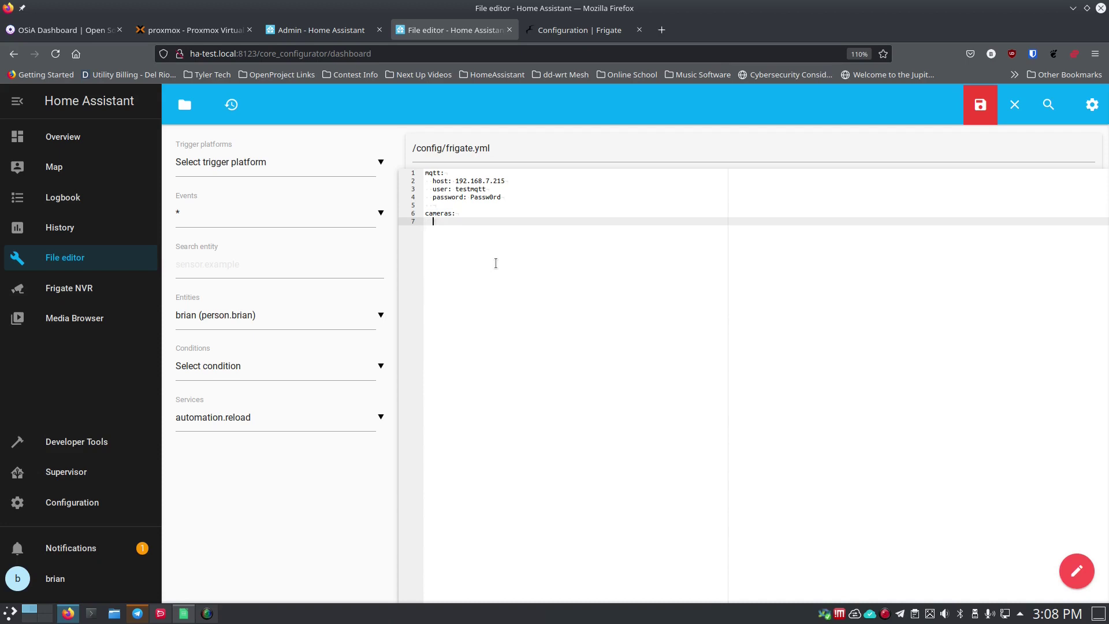
key("ctrl+plus")
key("ctrl+plus")
key("ctrl+plus")
key("ctrl+plus")
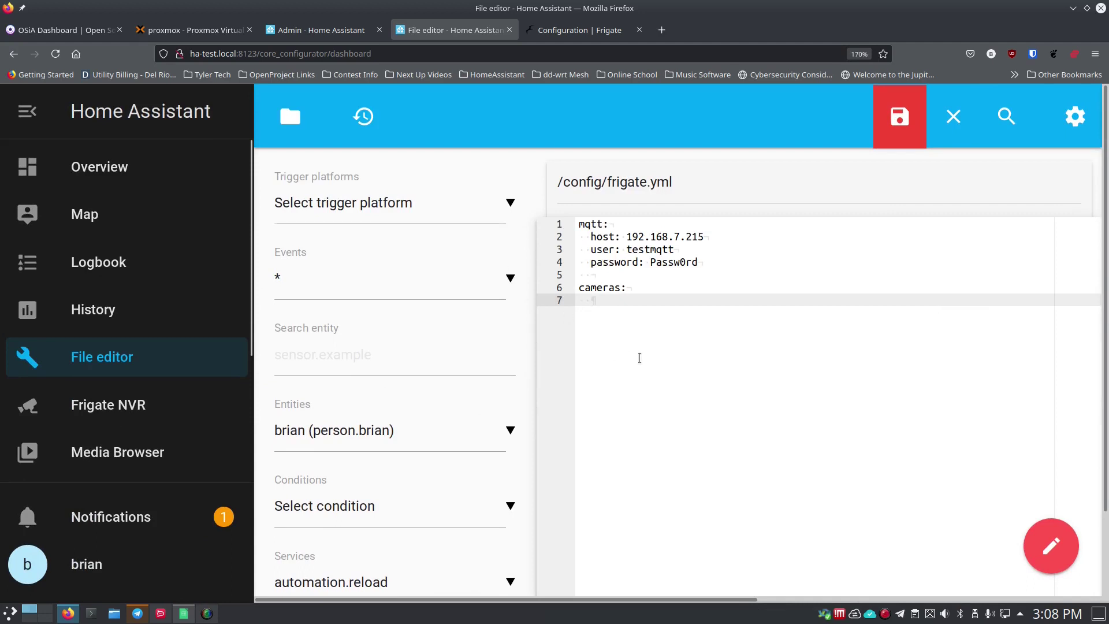
type("pi_cam_1:")
key("Return")
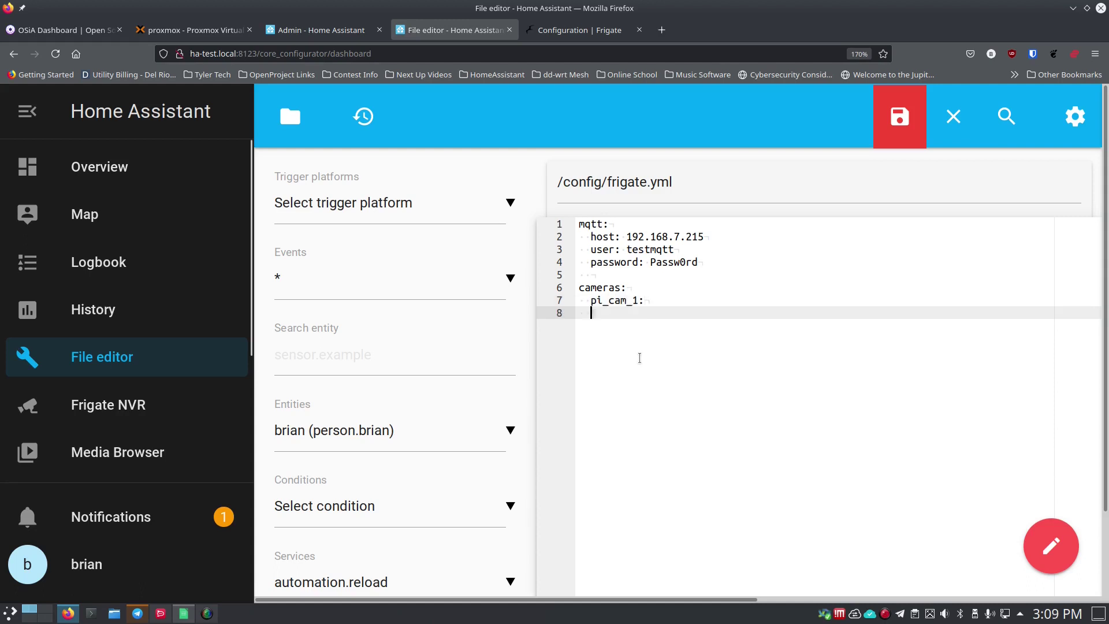
- Under pi_cam_1, add ffmpeg inputs (typed 'imputs') with path rtsp://192.168.7.202:554/h264
key("Tab")
type("ffmpeg:")
key("Return")
key("Tab")
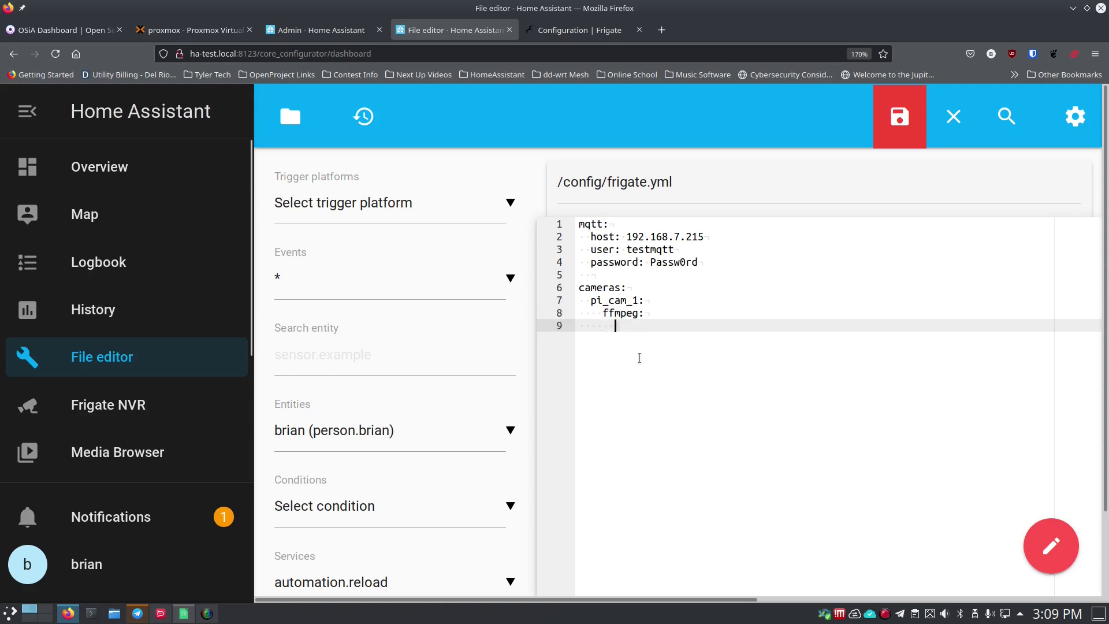
type("imp")
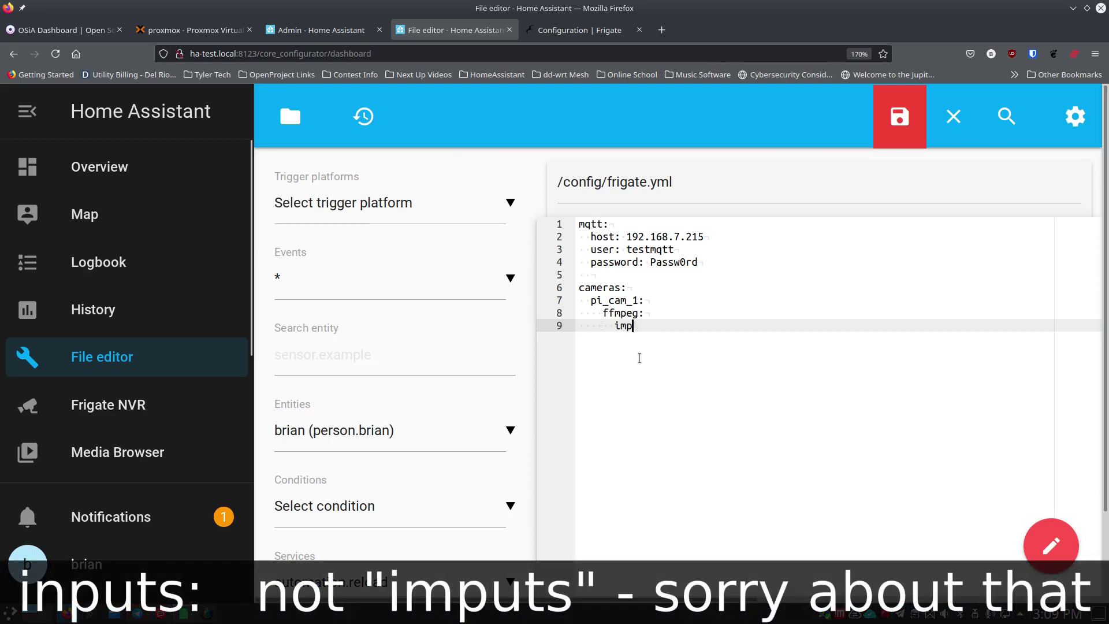
type("uts:")
key("Return")
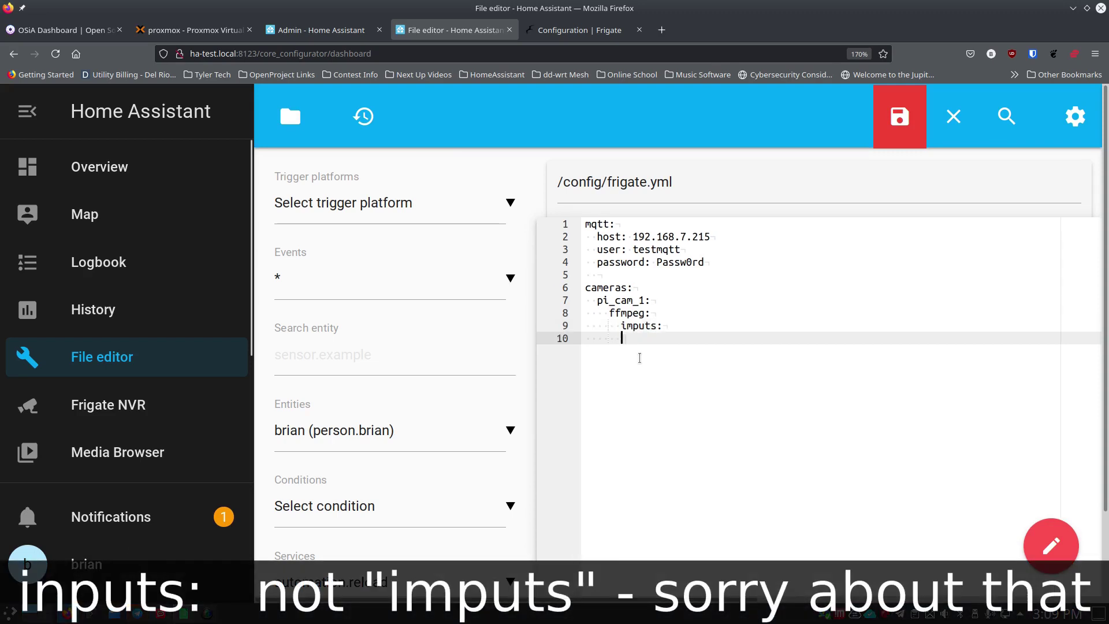
type("- p")
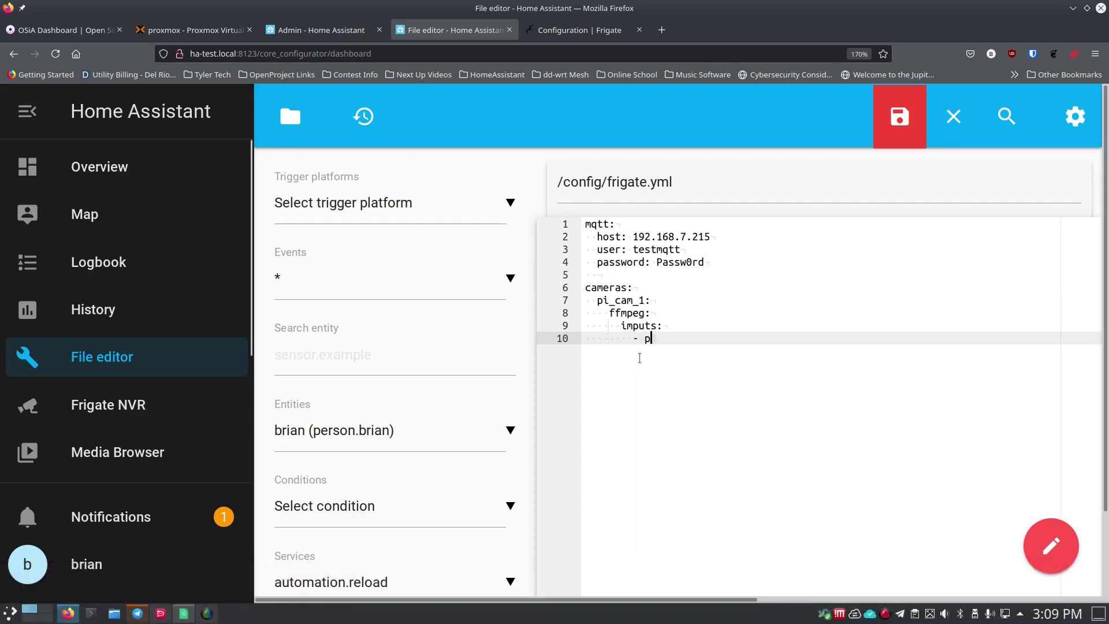
type("ath:")
type("rtsp://192.168.7.202:55")
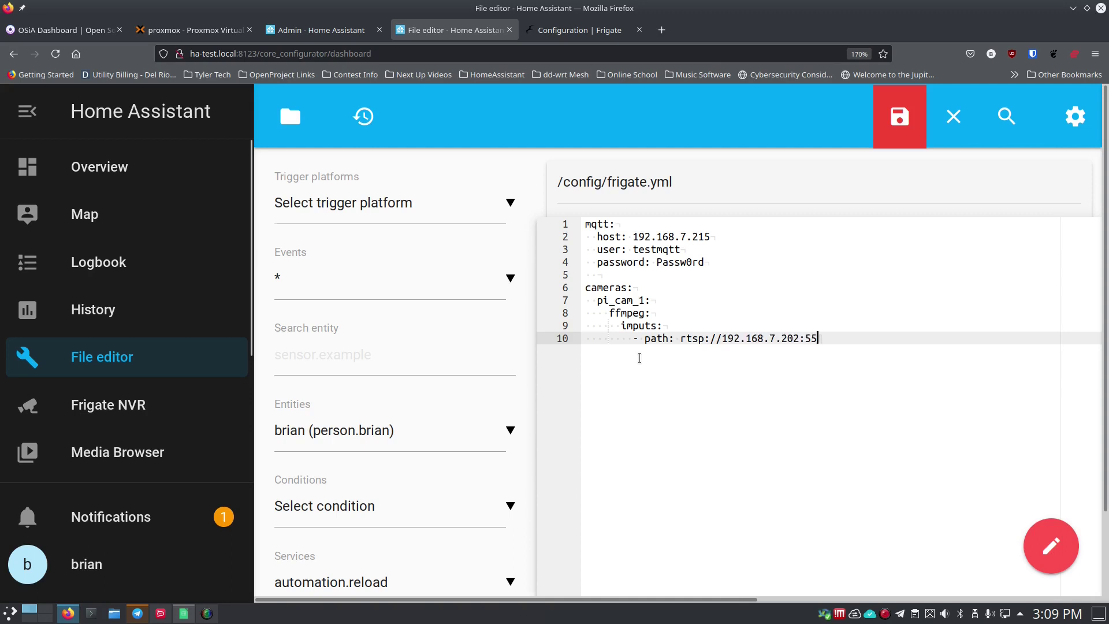
type("4/h264")
- Give the input path the roles detect and clips
key("Return")
key("Tab")
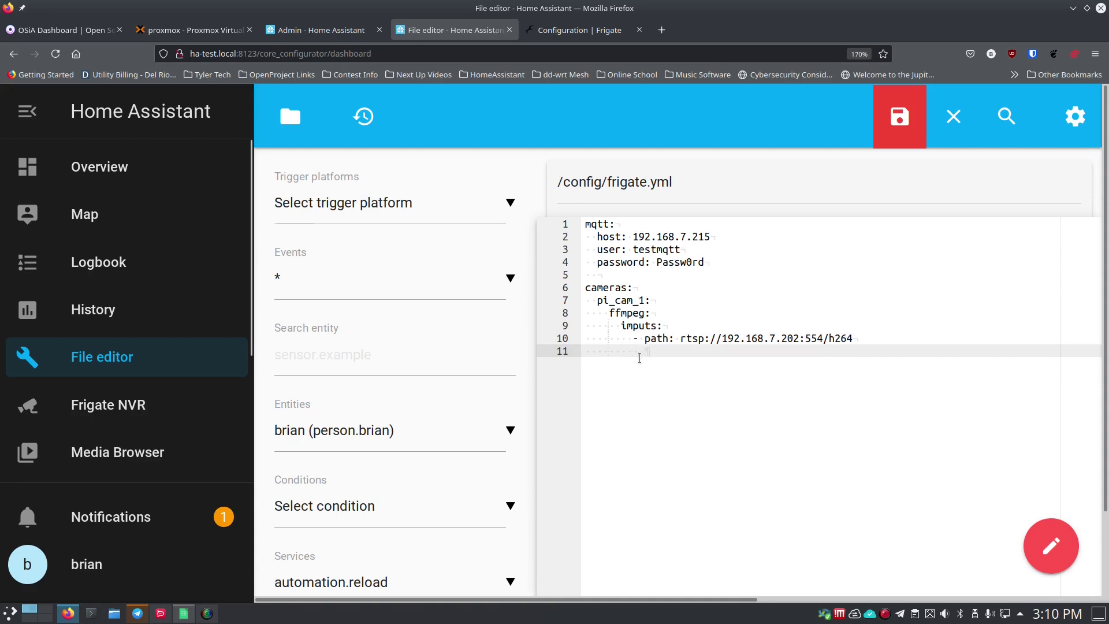
type("roles:")
key("Return")
key("Tab")
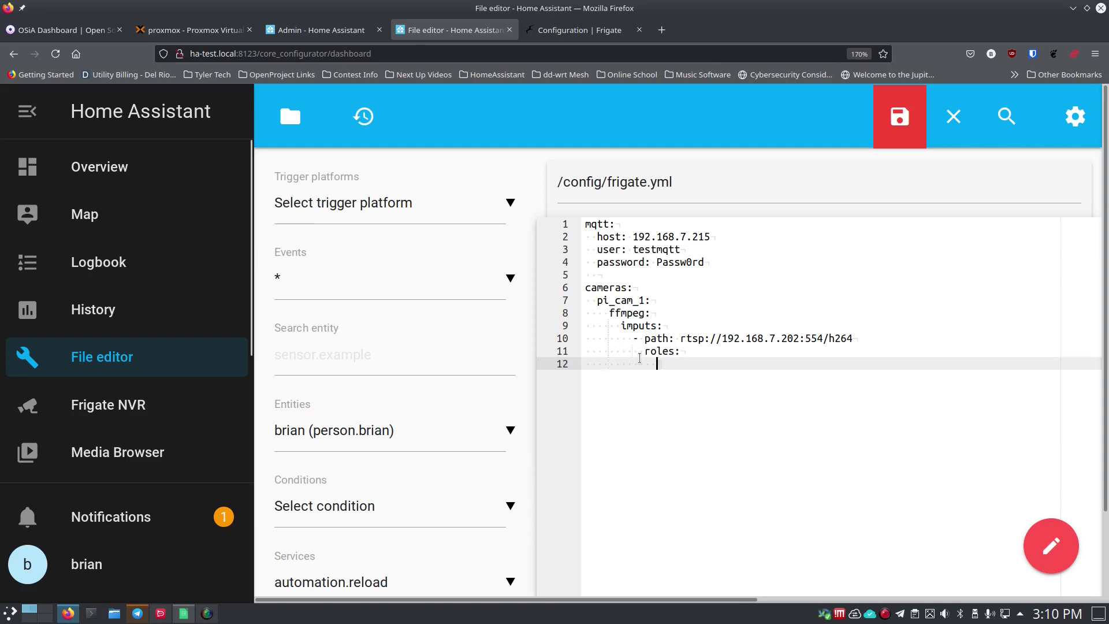
type("- detect")
key("Return")
type("- clips")
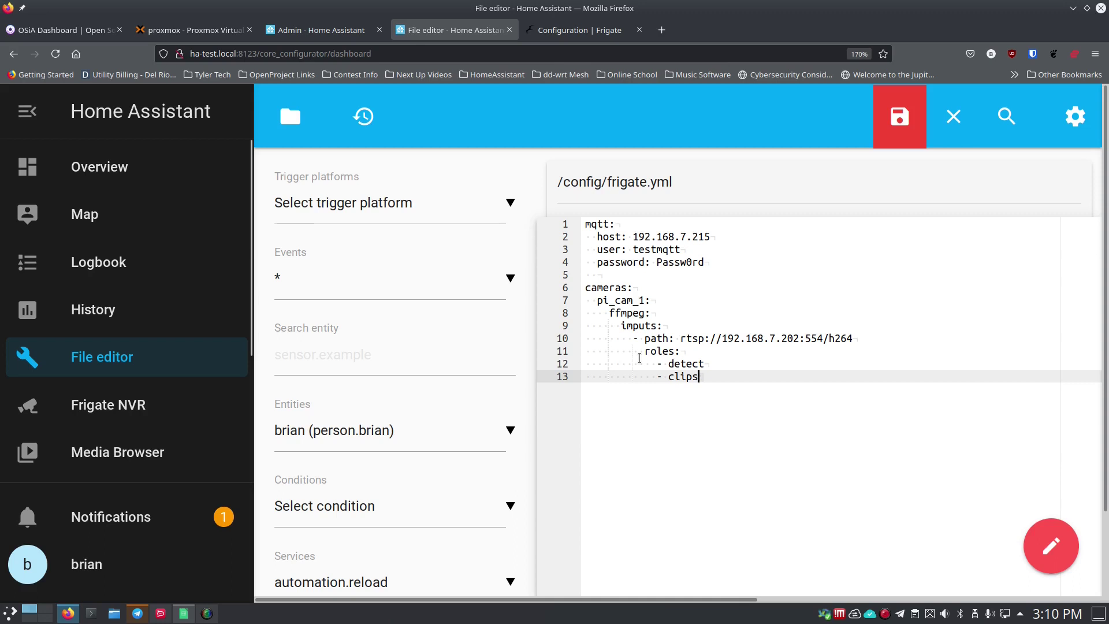
- Set pi_cam_1 to width 1280, height 720 and fps 5
key("Return")
key("BackSpace")
key("BackSpace")
key("BackSpace")
key("BackSpace")
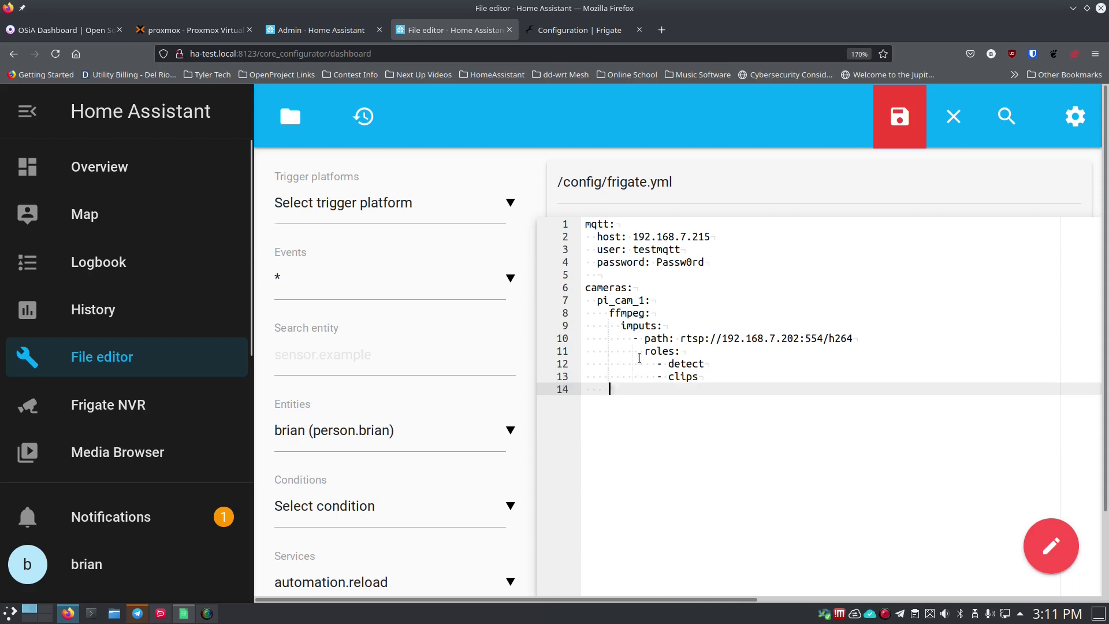
type("width: 1280")
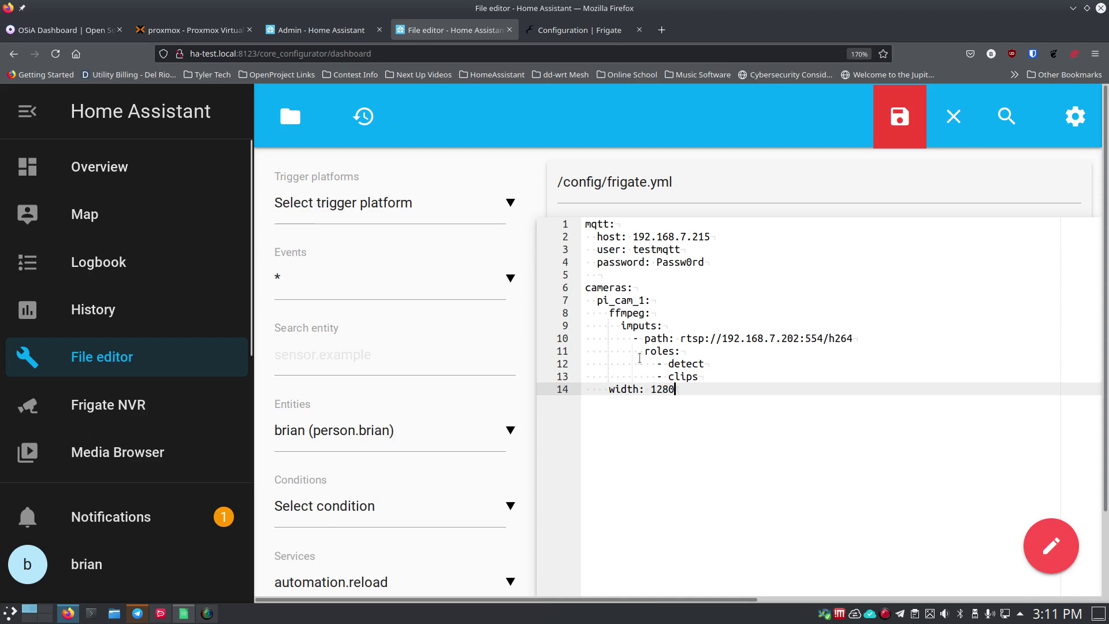
key("Return")
type("h")
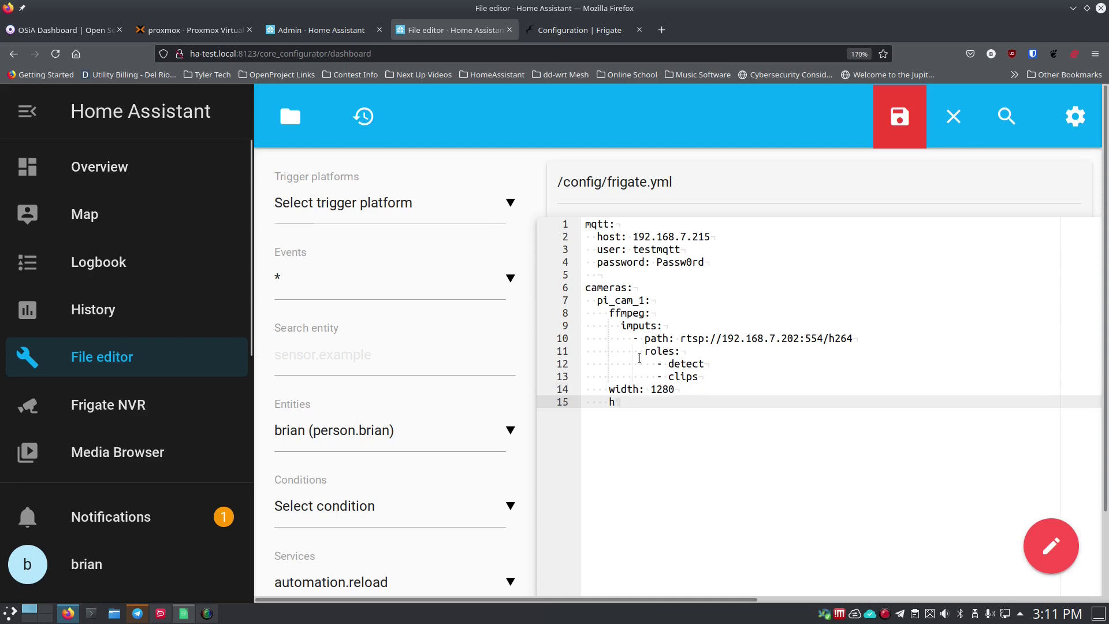
type("eight: 720")
key("Return")
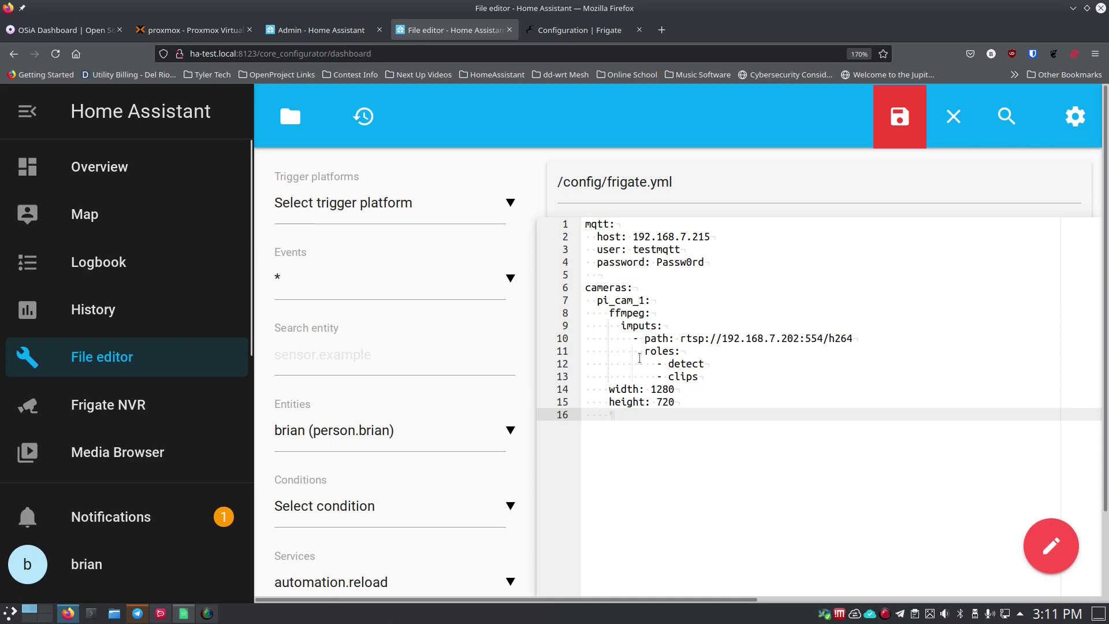
type("fps: 5")
key("Return")
- Add objects: with track: '- person' under pi_cam_1
type("objects:")
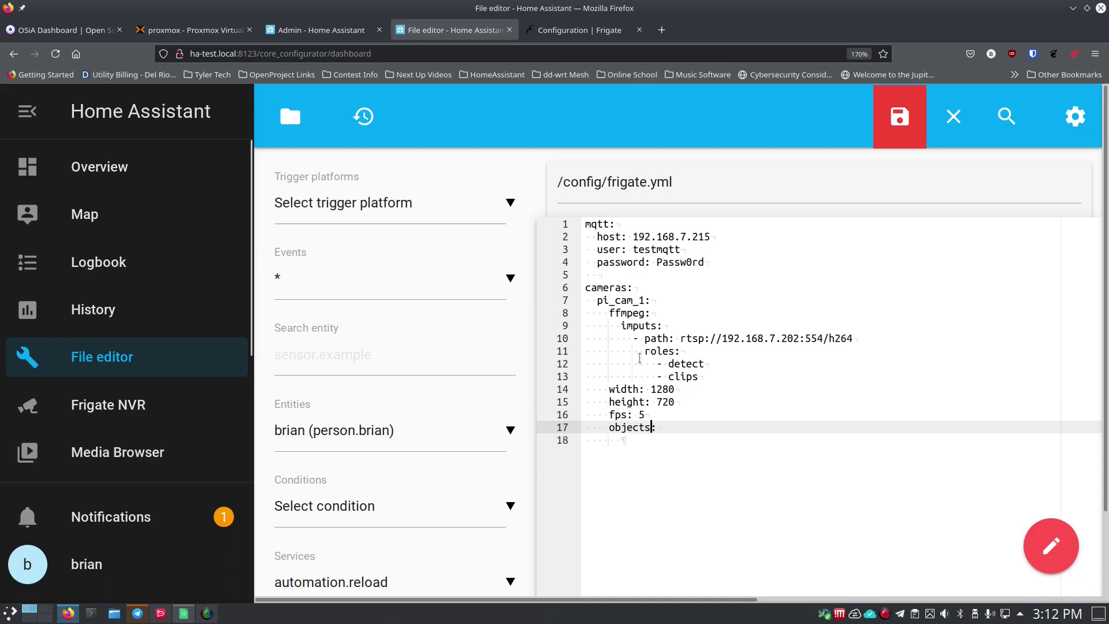
key("Down")
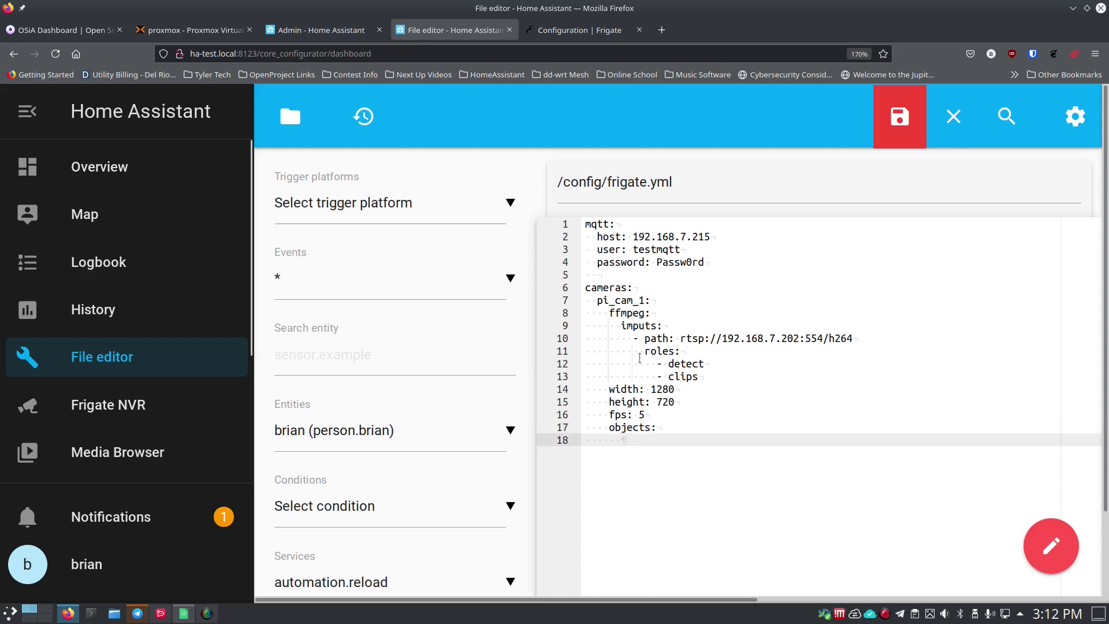
type("track:")
key("Return")
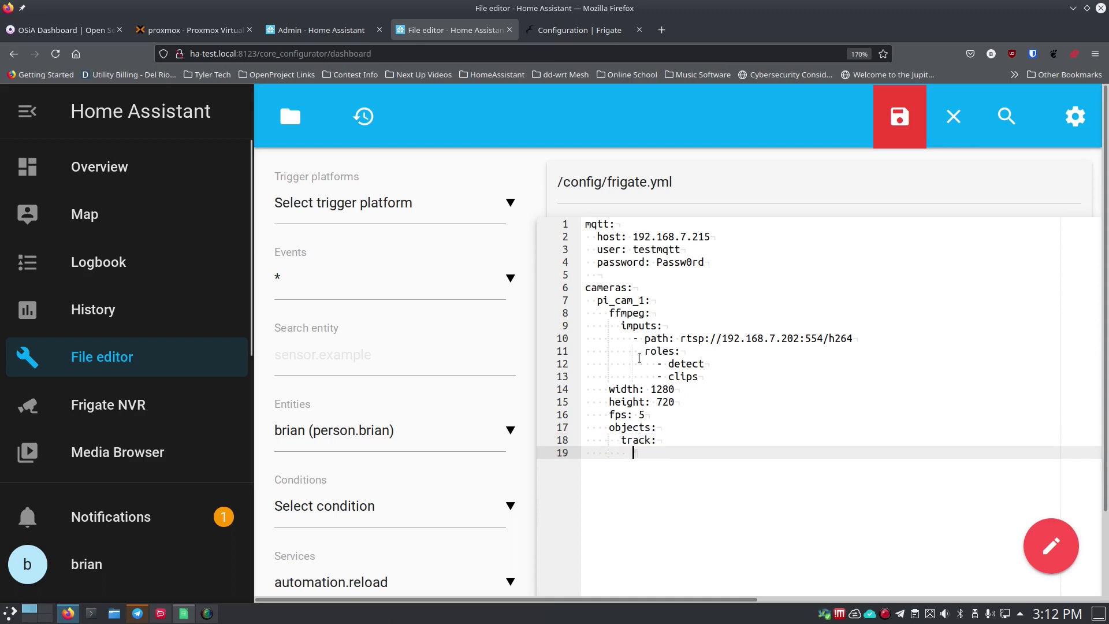
type("- person")
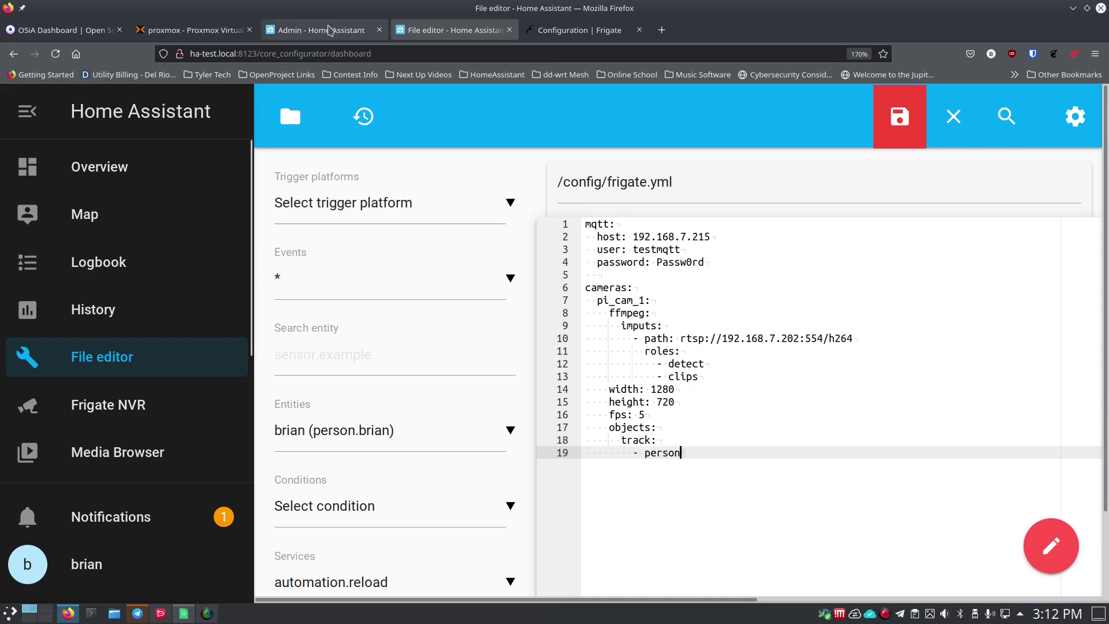
- Review the Frigate docs' Available objects list (person, bicycle, car, etc.), then return to frigate.yml
left_click(580, 30)
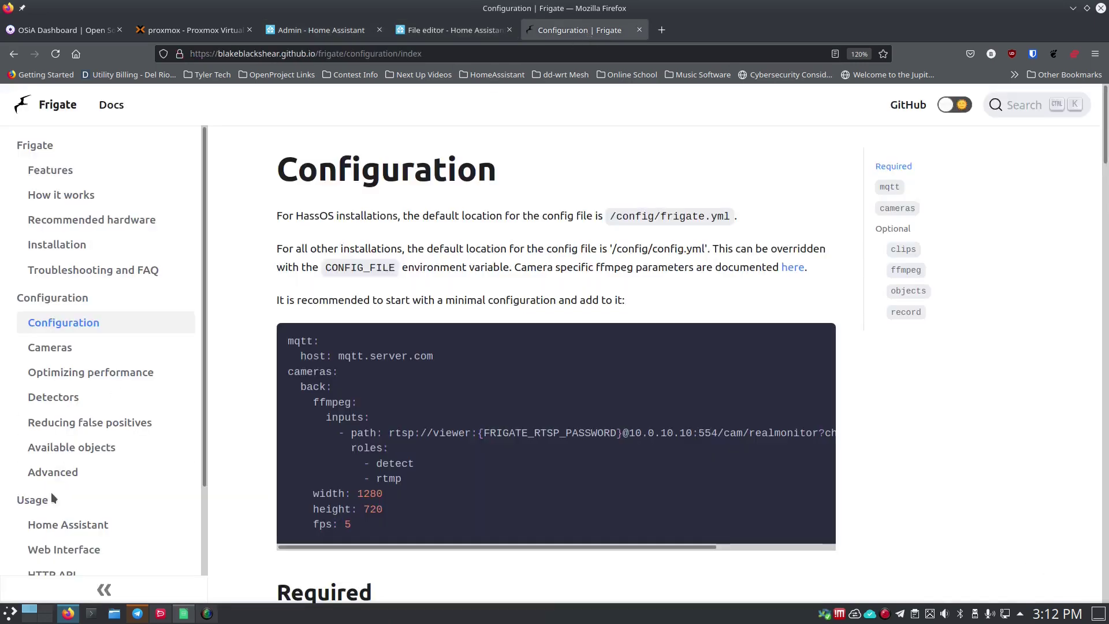
scroll(95, 484, "down", 3)
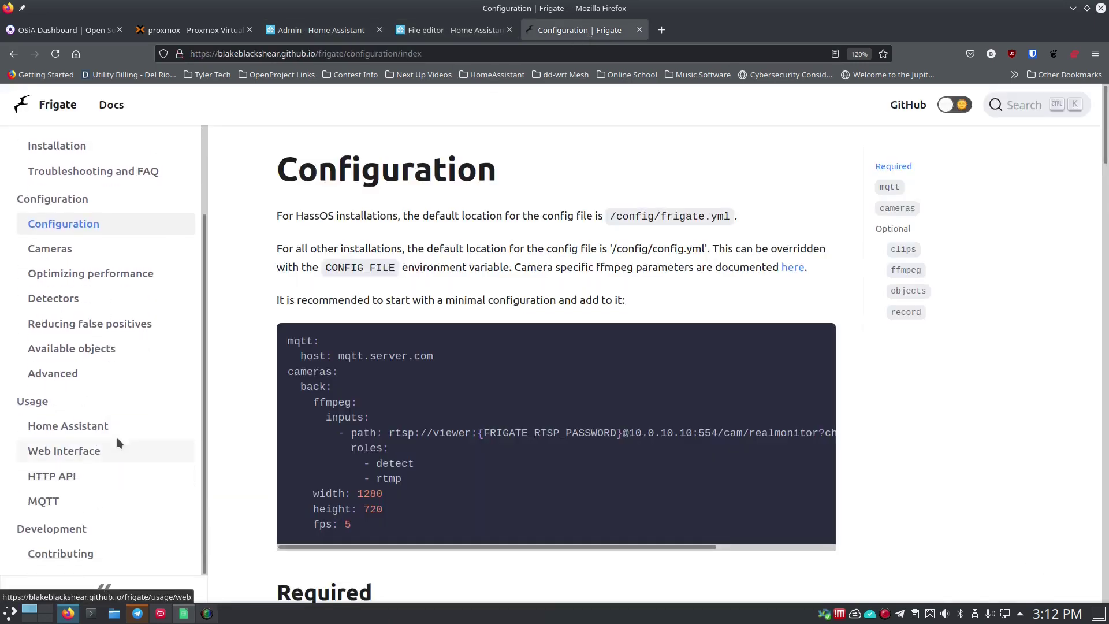
left_click(98, 350)
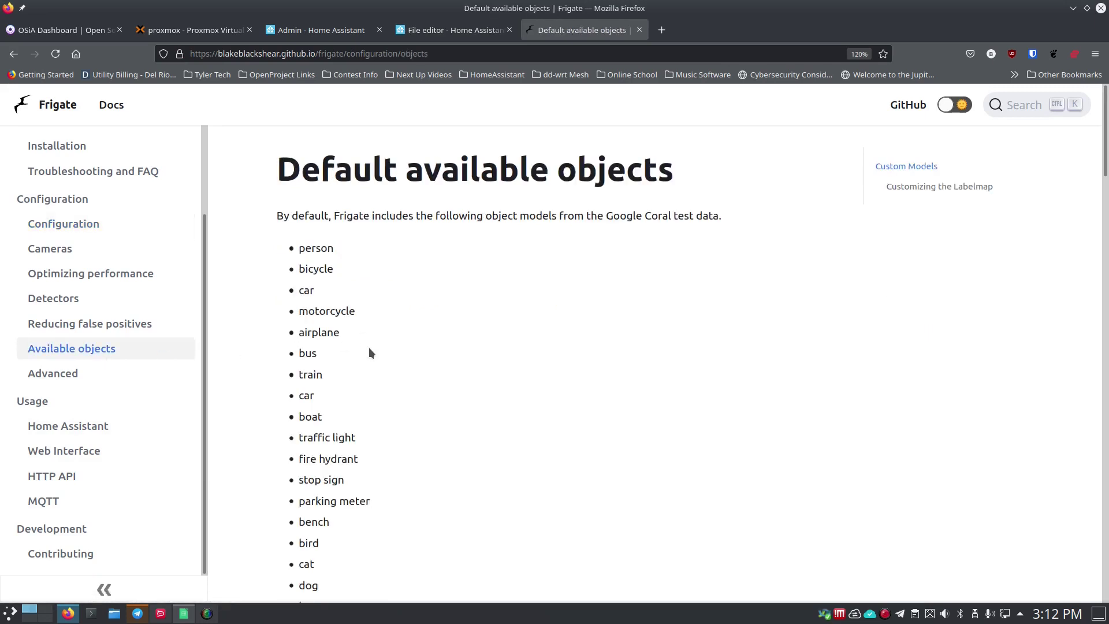
scroll(370, 353, "down", 10)
scroll(370, 354, "down", 11)
scroll(370, 353, "down", 4)
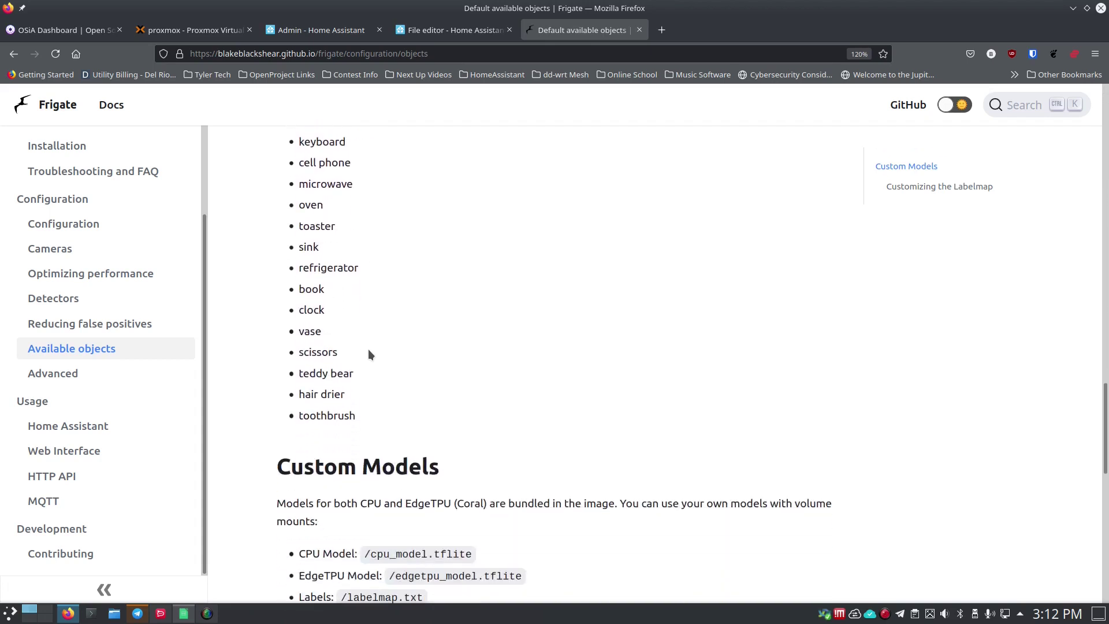
key("Home")
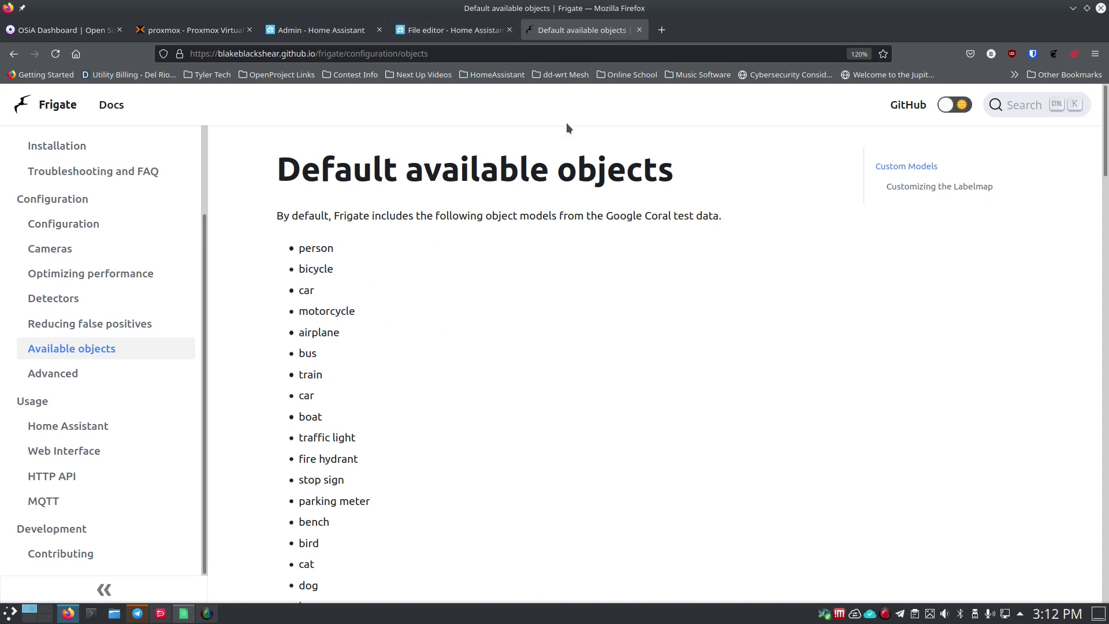
left_click(463, 35)
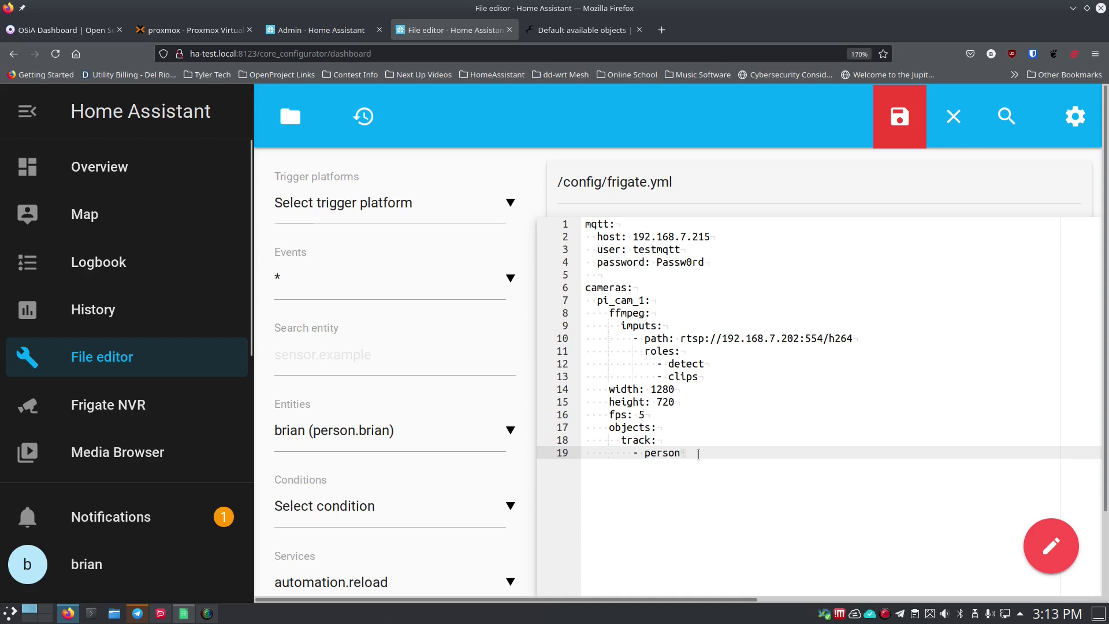
- Add a top-level detectors section with cpu1 of type cpu
key("Return")
key("BackSpace")
key("BackSpace")
key("BackSpace")
key("BackSpace")
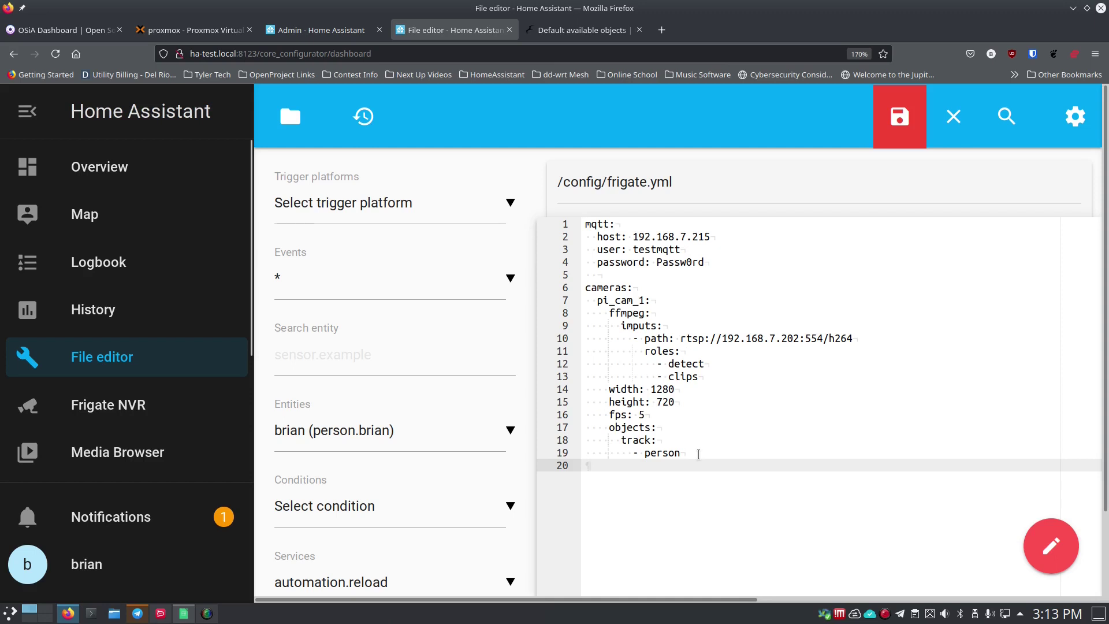
key("Return")
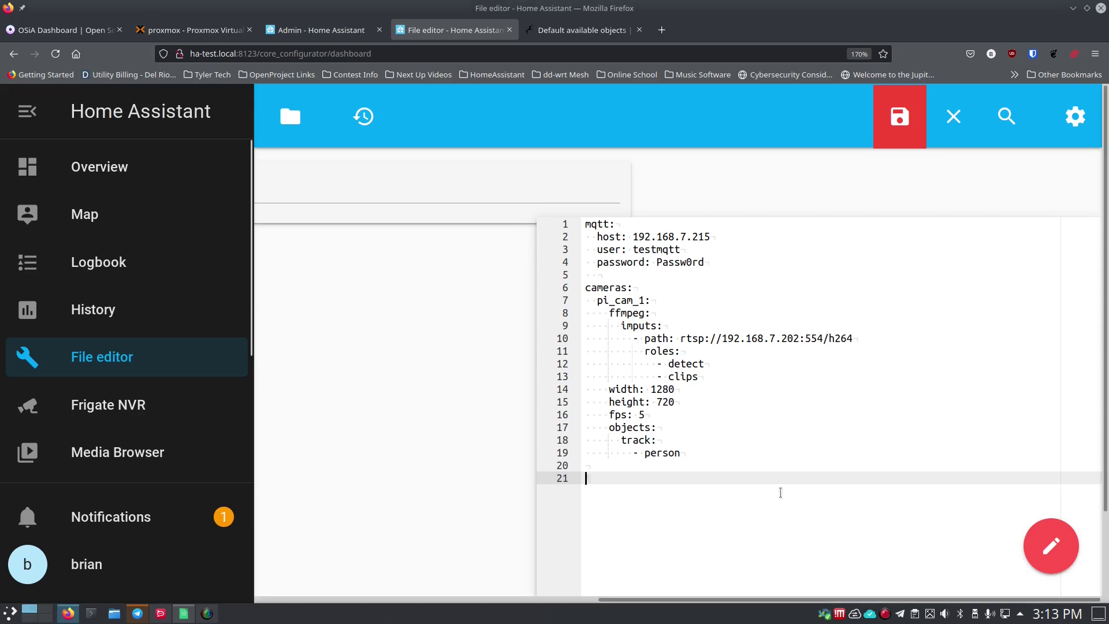
type("detectors:")
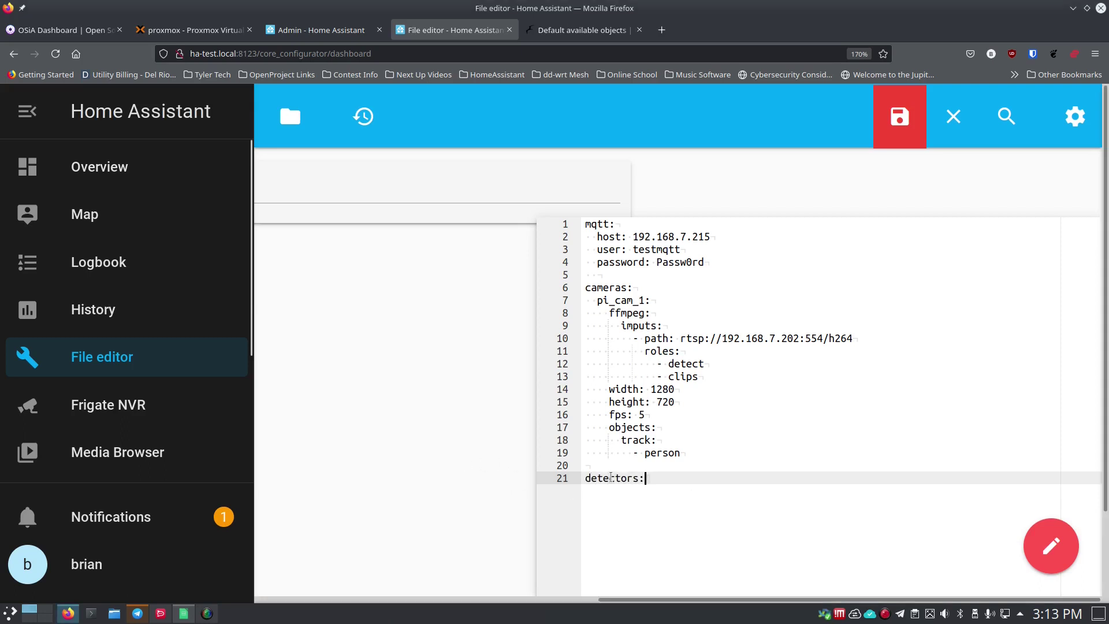
key("Return")
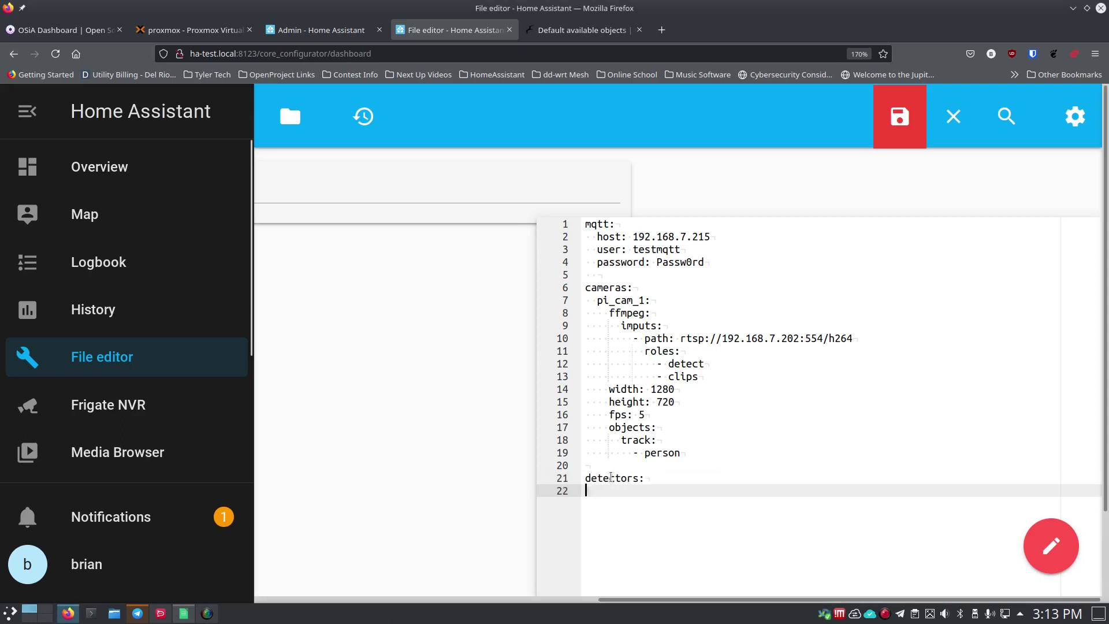
key("Tab")
type("cpu1:")
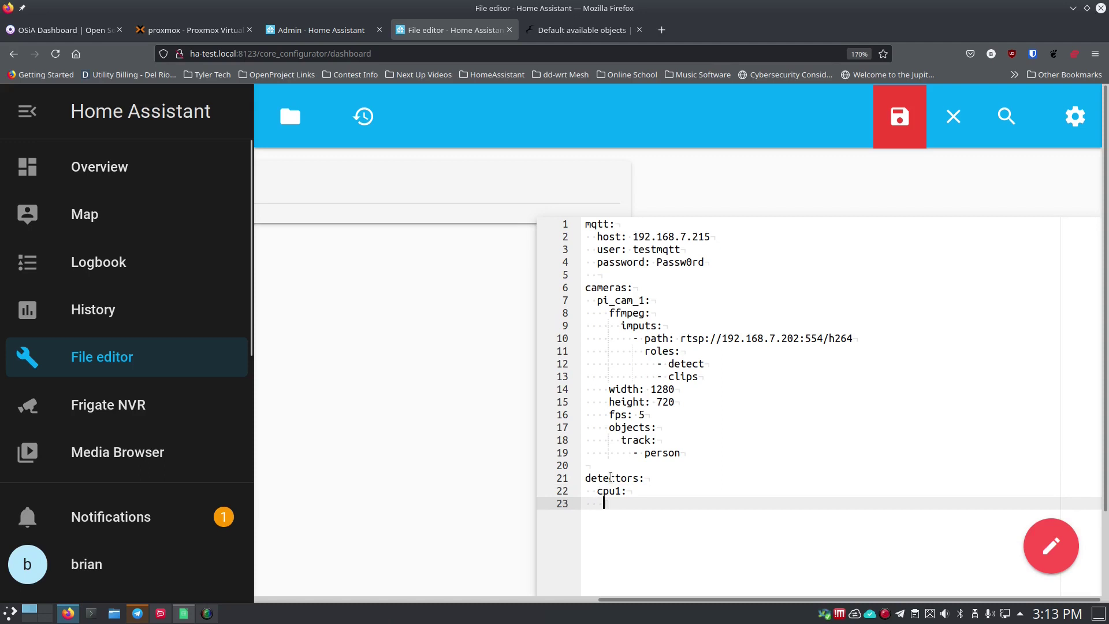
type("ype: cpu")
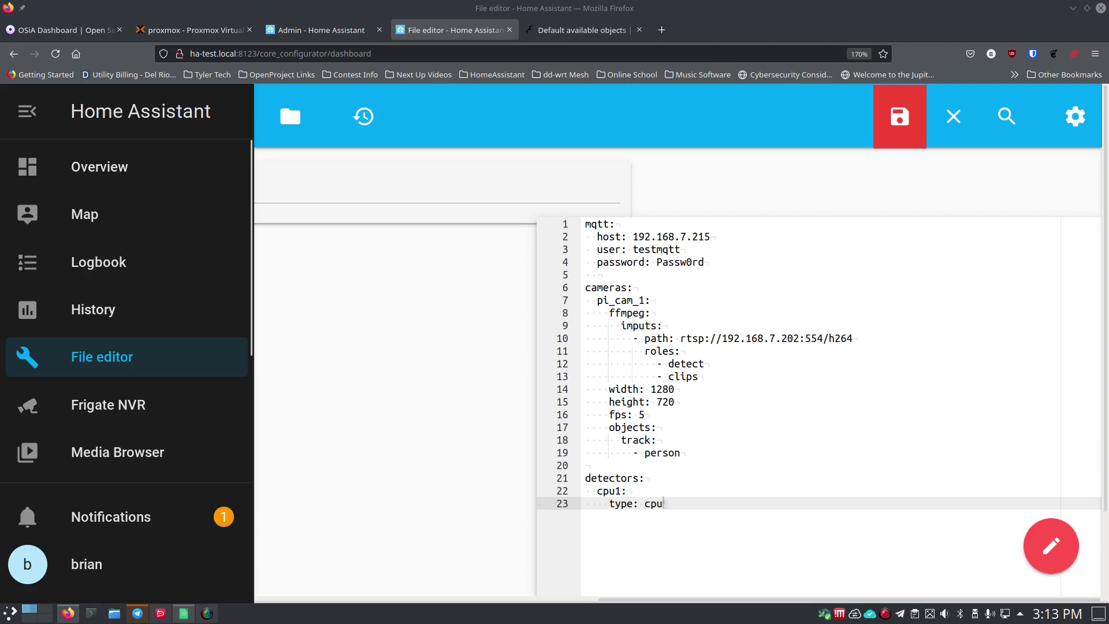
- Finish line 23 with a new line and save frigate.yml
left_click(776, 517)
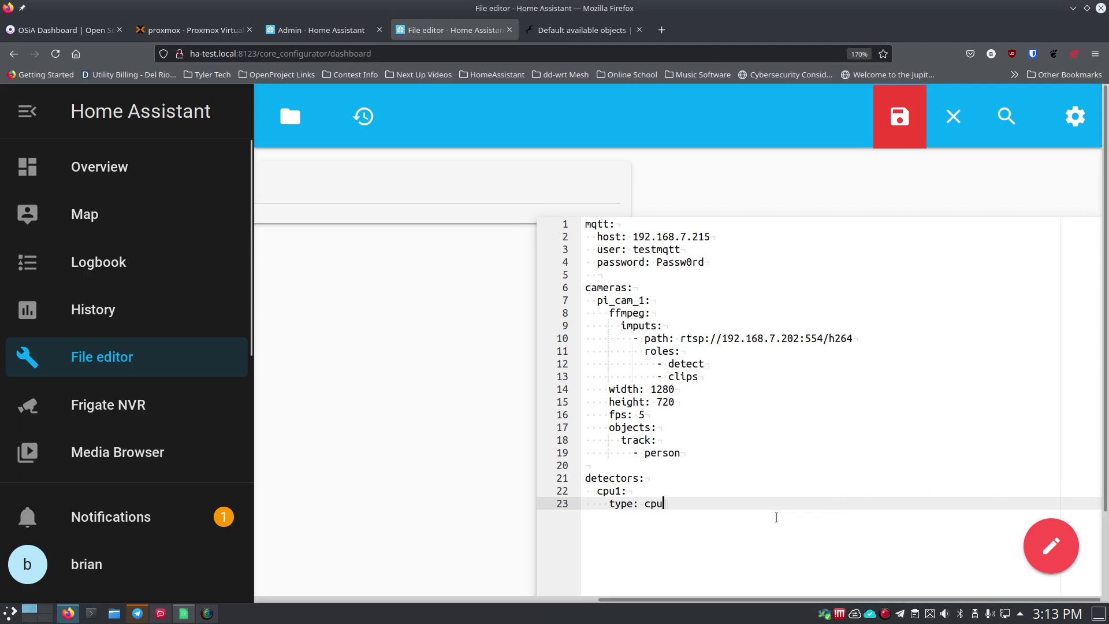
key("Return")
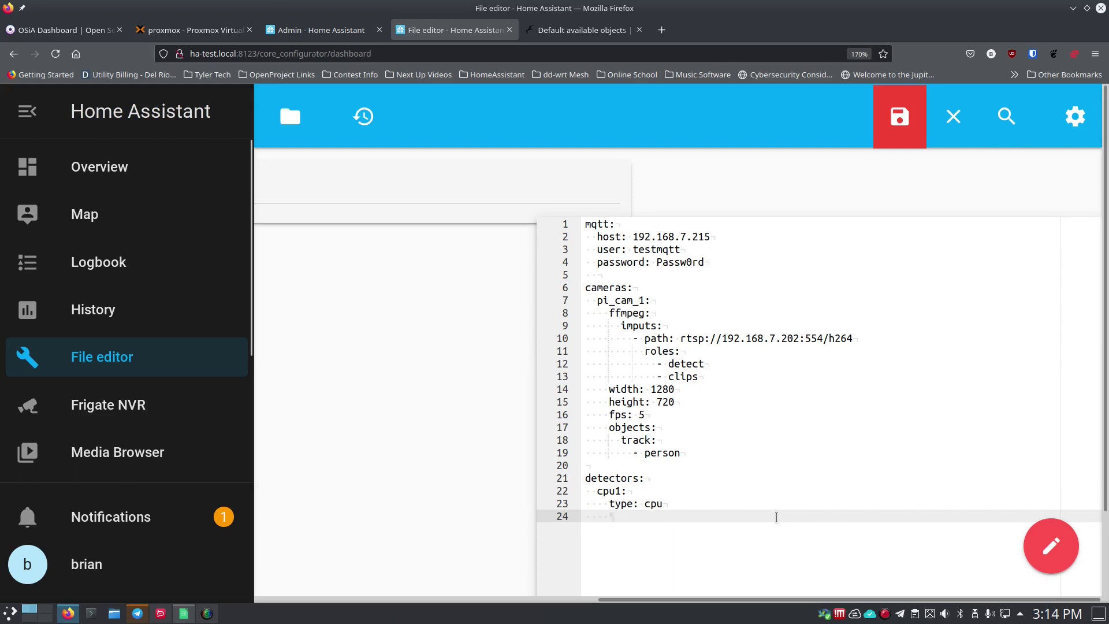
left_click(901, 113)
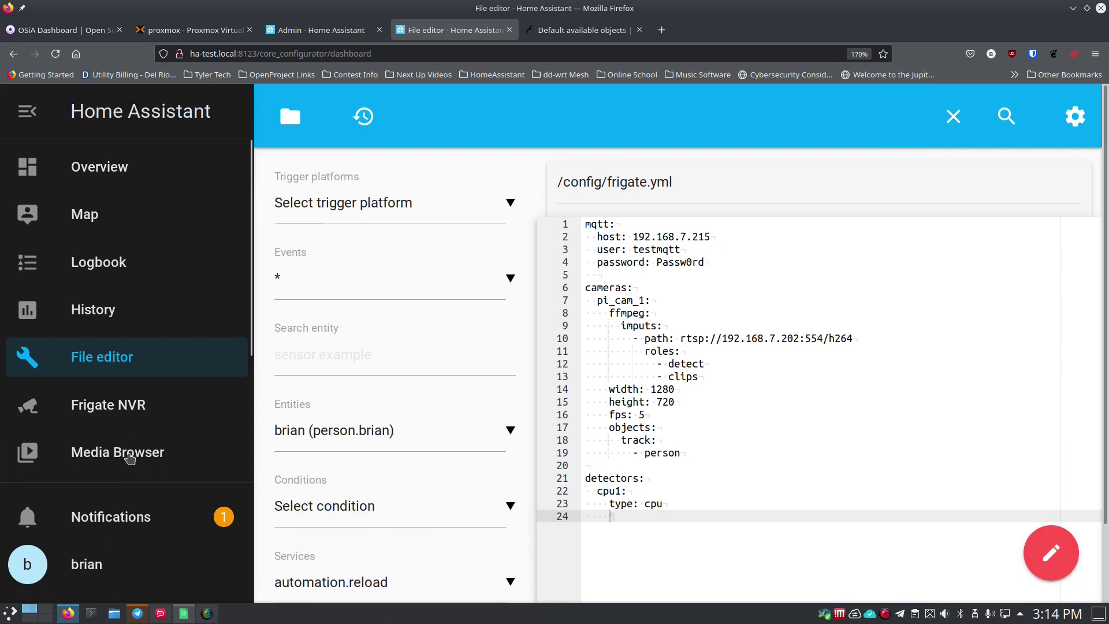
scroll(128, 459, "down", 3)
- Start the Frigate NVR add-on from Supervisor and view its log
left_click(117, 401)
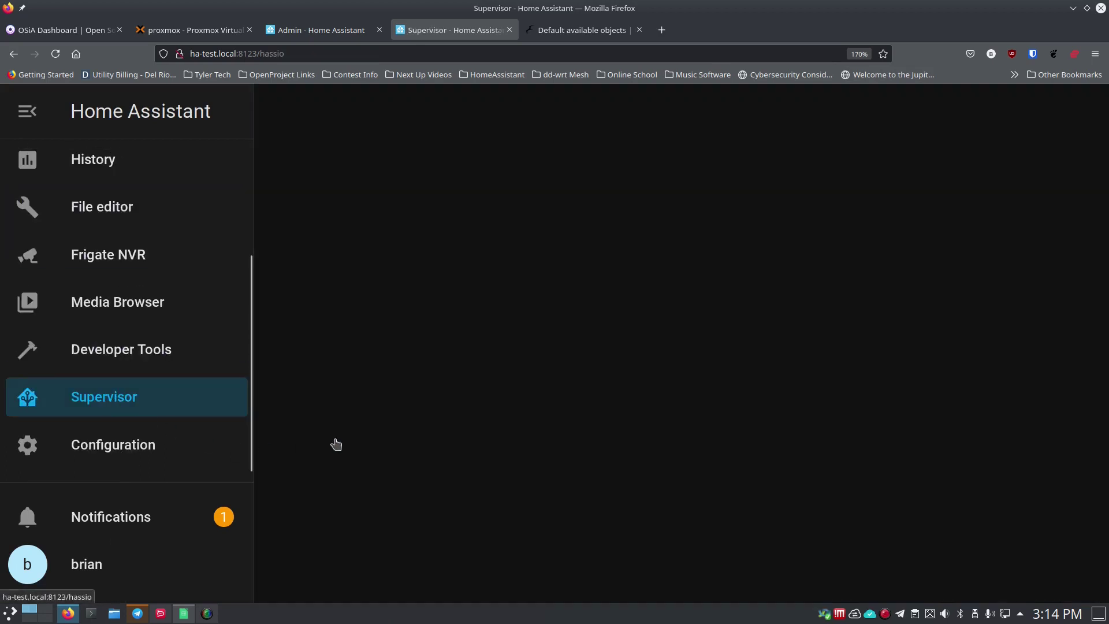
left_click(783, 244)
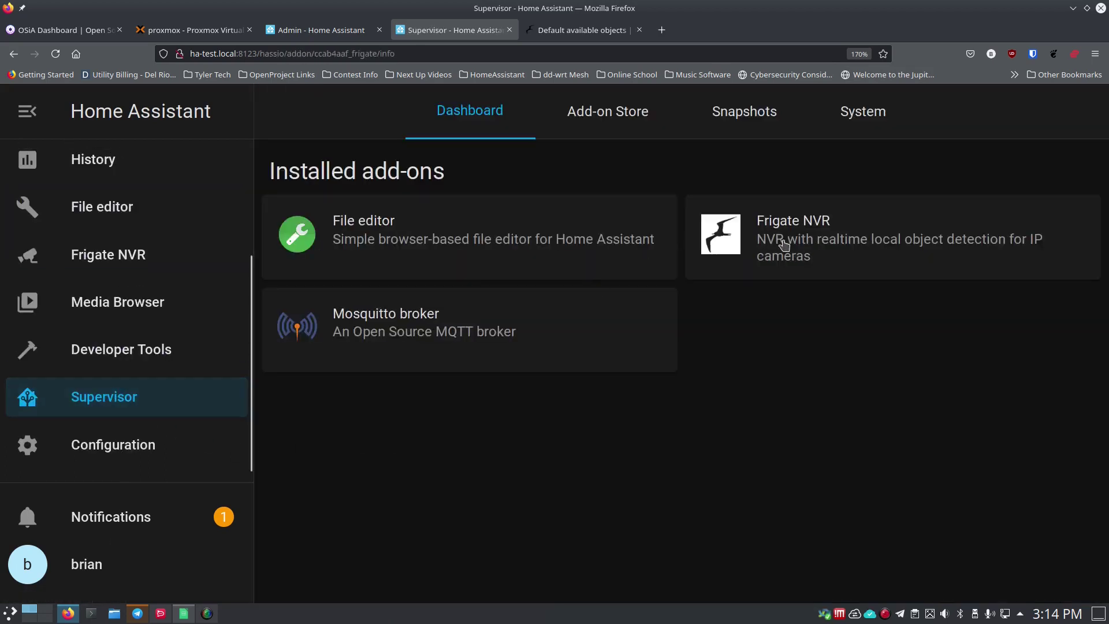
scroll(636, 322, "down", 3)
scroll(637, 323, "up", 3)
key("ctrl+minus")
key("ctrl+minus")
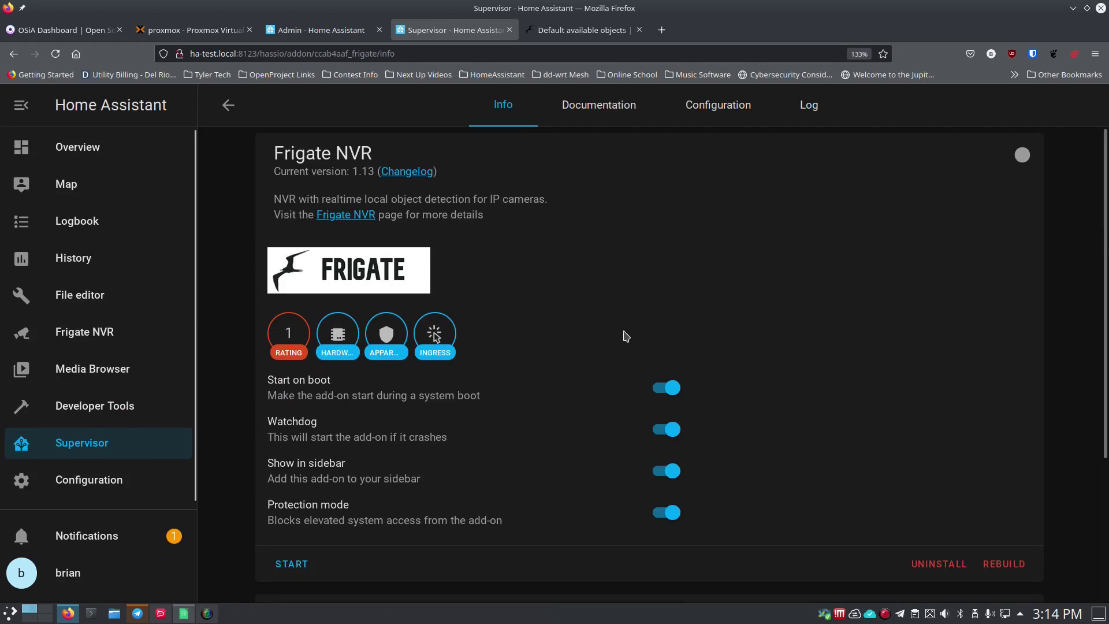
left_click(294, 564)
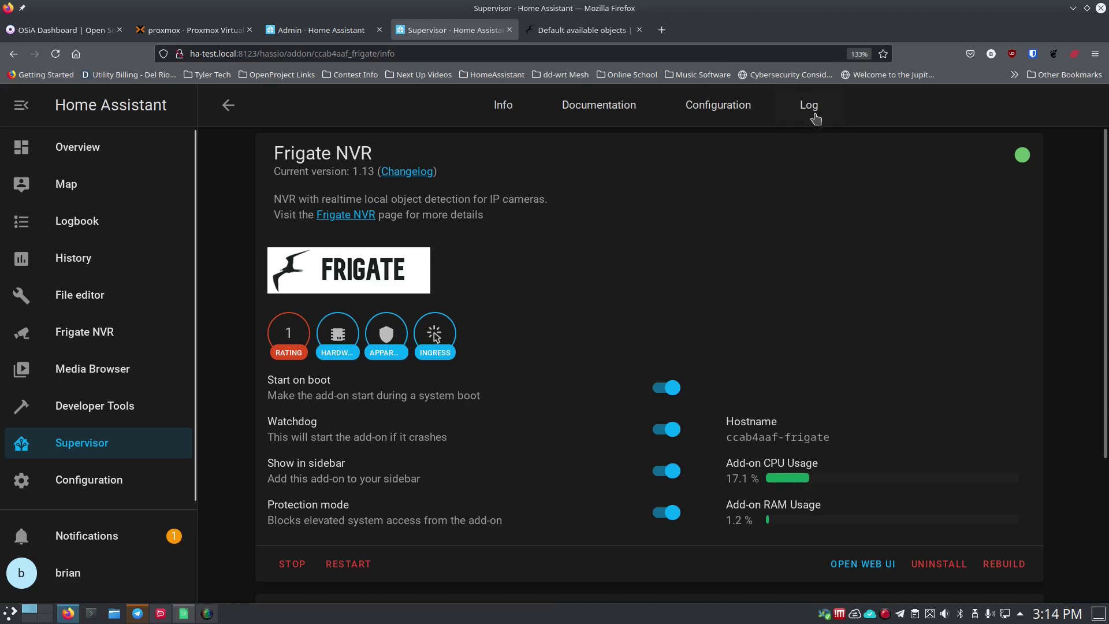
left_click(809, 113)
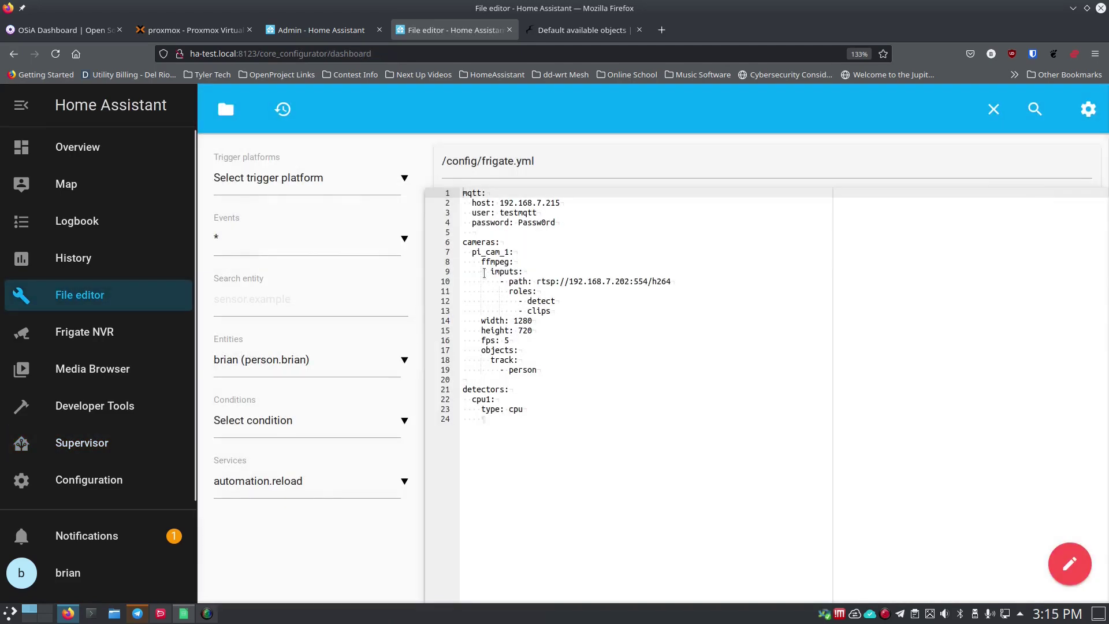
- Change 'imputs' to 'inputs' on line 9, save, and reopen the Frigate NVR add-on
left_click(500, 272)
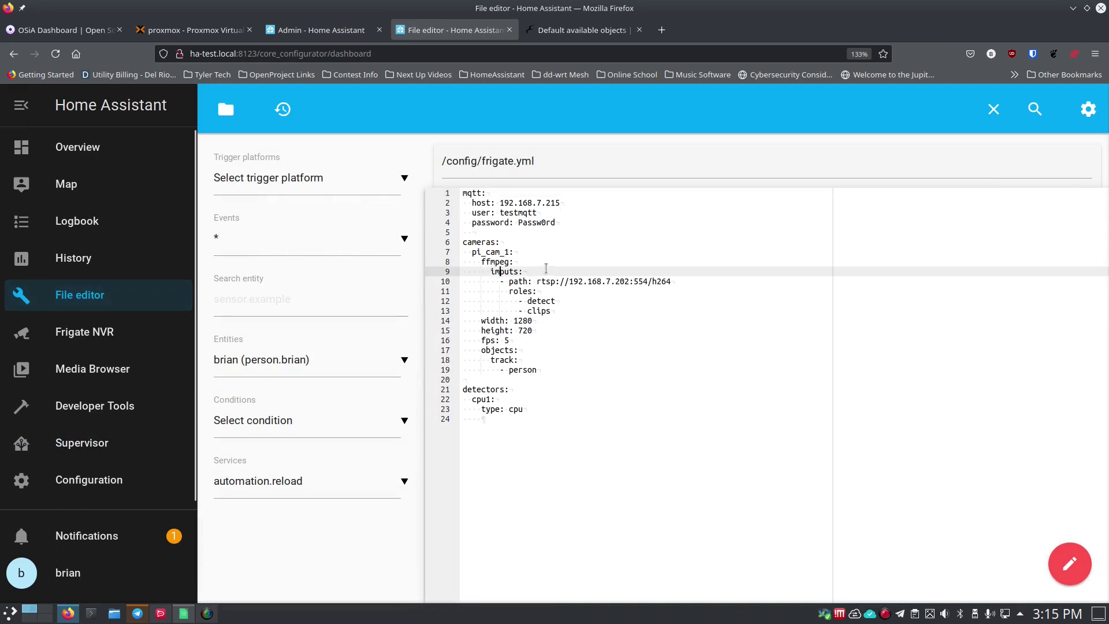
key("BackSpace")
type("n")
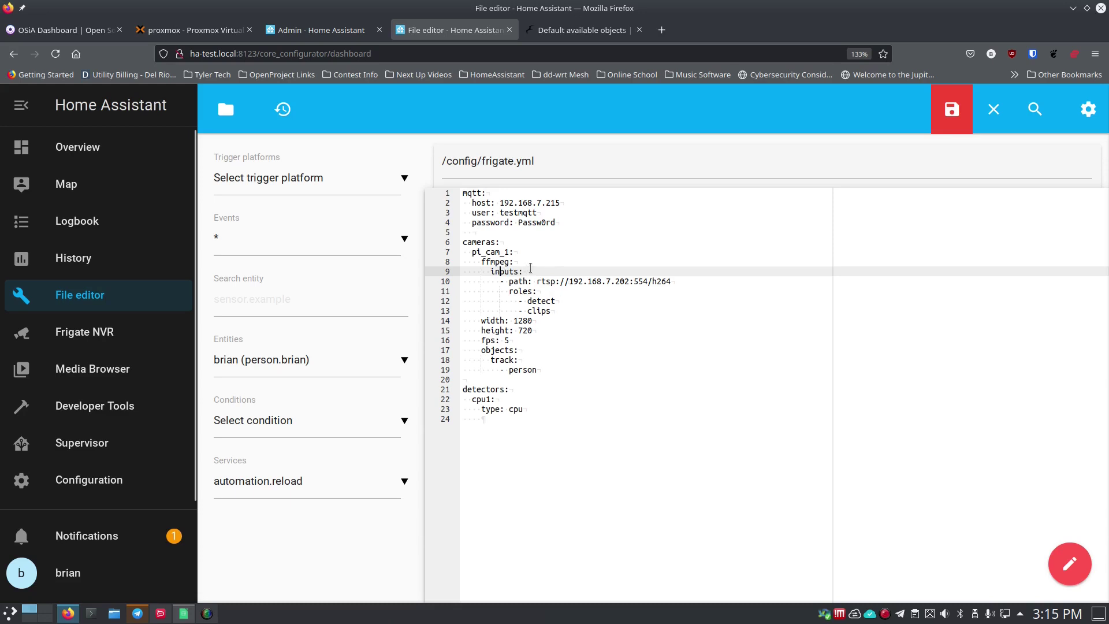
left_click(956, 111)
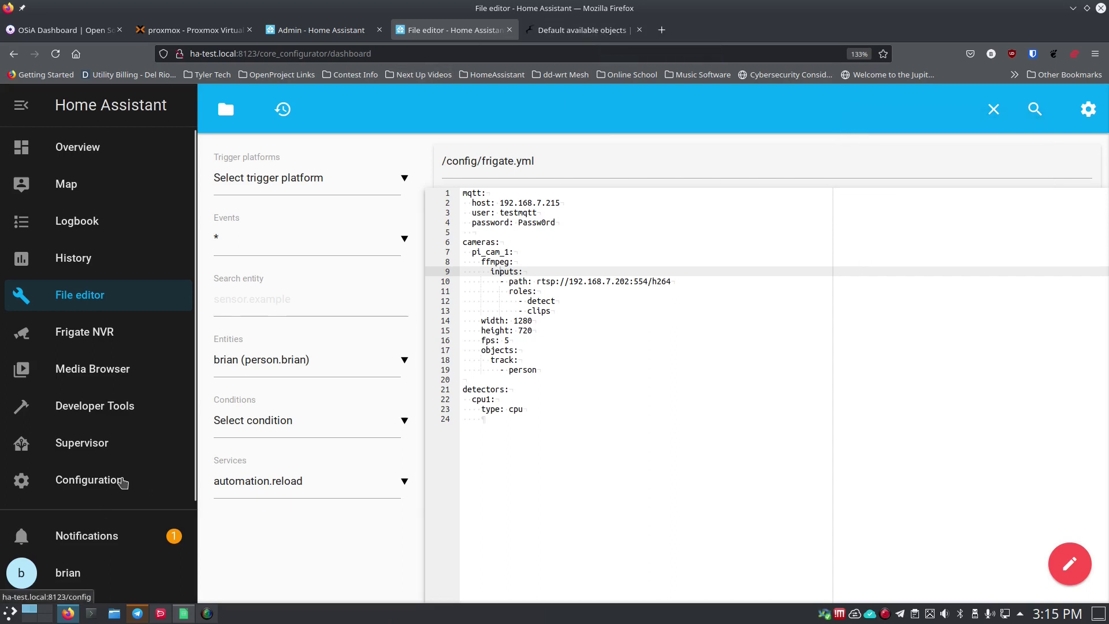
left_click(91, 443)
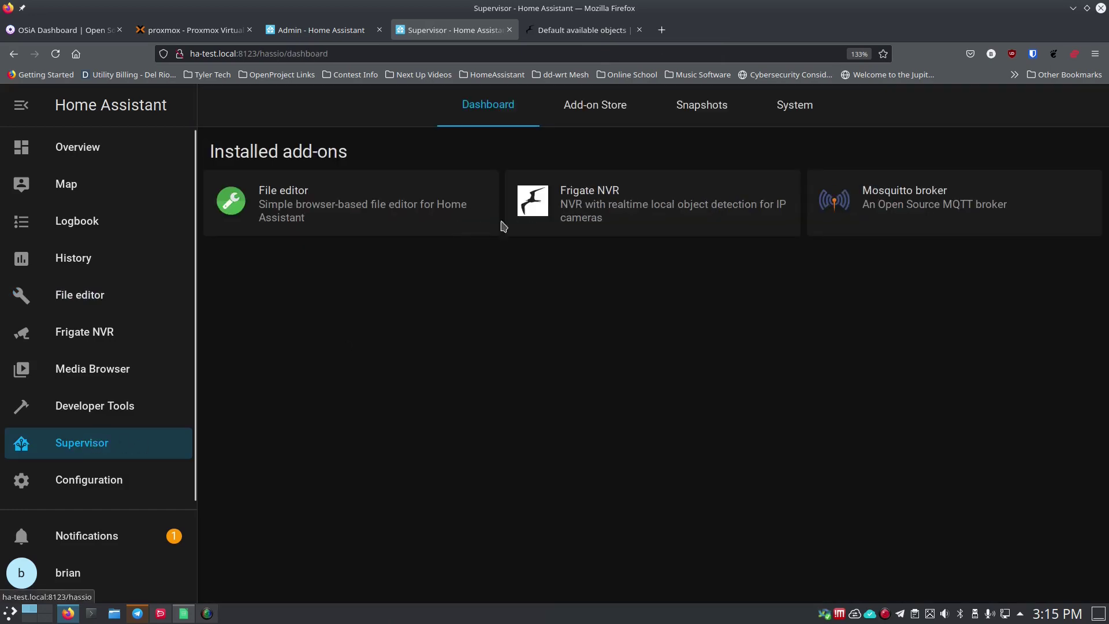
left_click(626, 213)
- Restart the Frigate NVR add-on, check its refreshed log for MQTT and detection startup, then open the Frigate panel
scroll(398, 532, "down", 3)
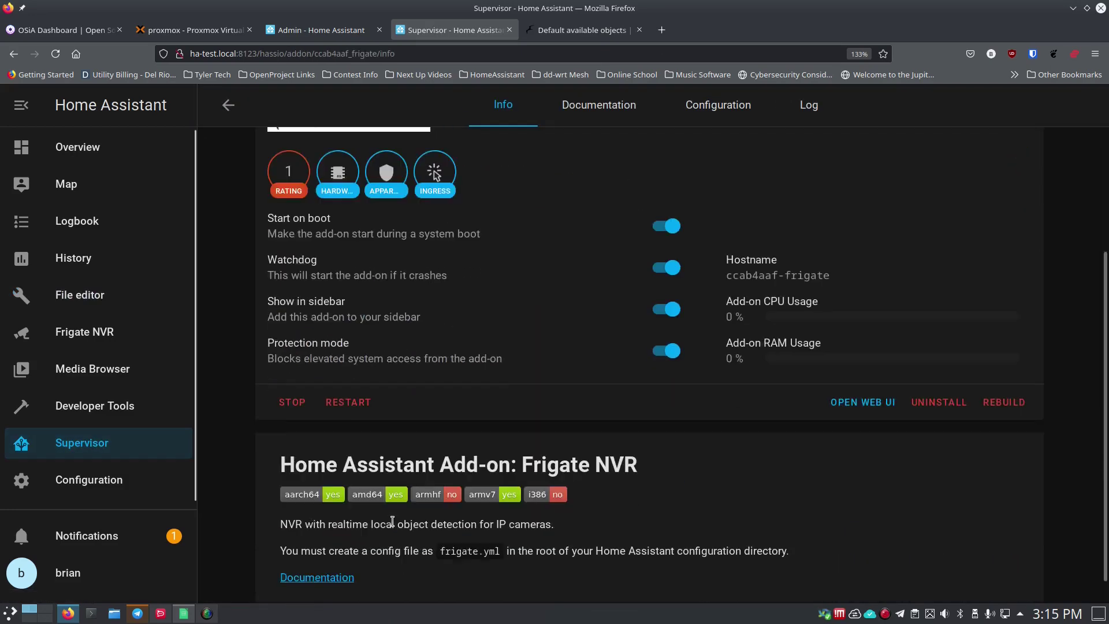
left_click(348, 378)
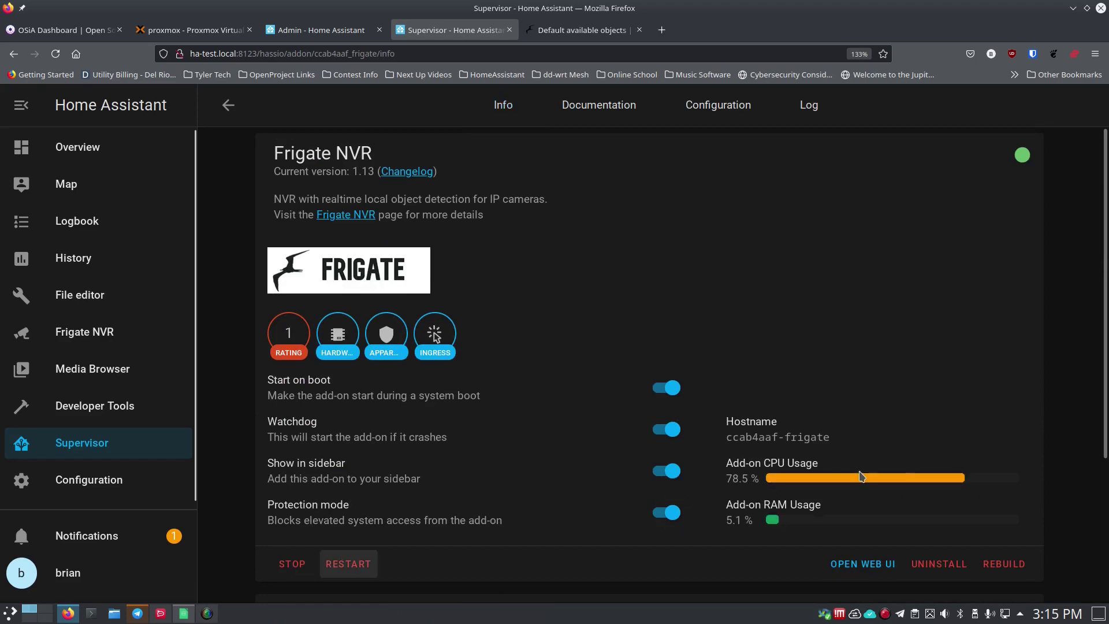
left_click(812, 119)
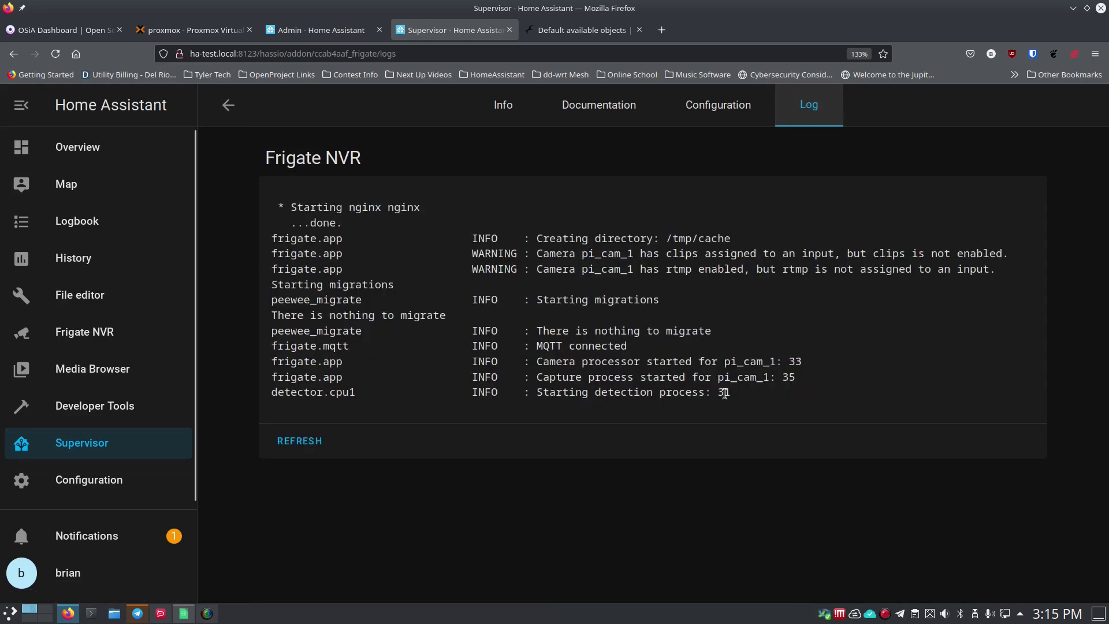
left_click(299, 441)
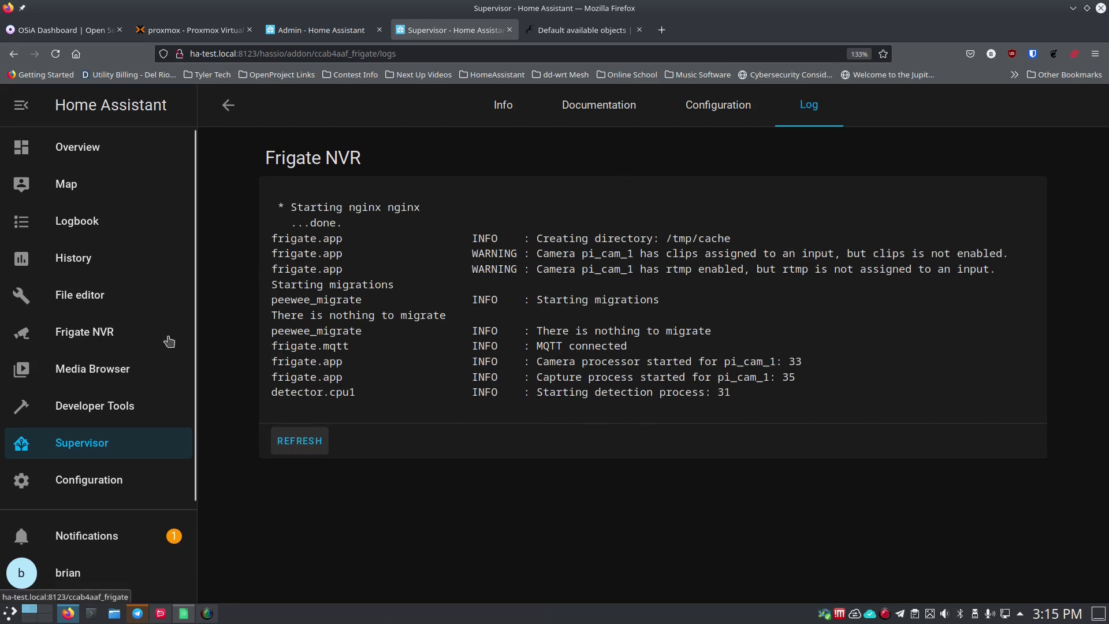
left_click(85, 334)
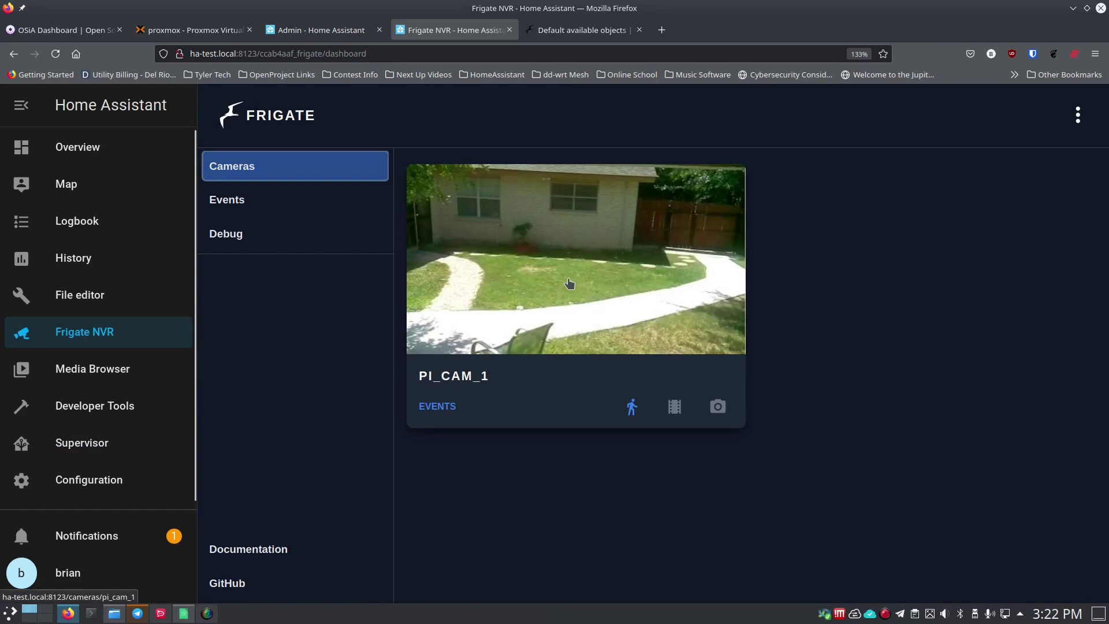
- Open the pi_cam_1 live view and turn on bounding boxes and motion boxes
left_click(556, 287)
scroll(529, 347, "down", 2)
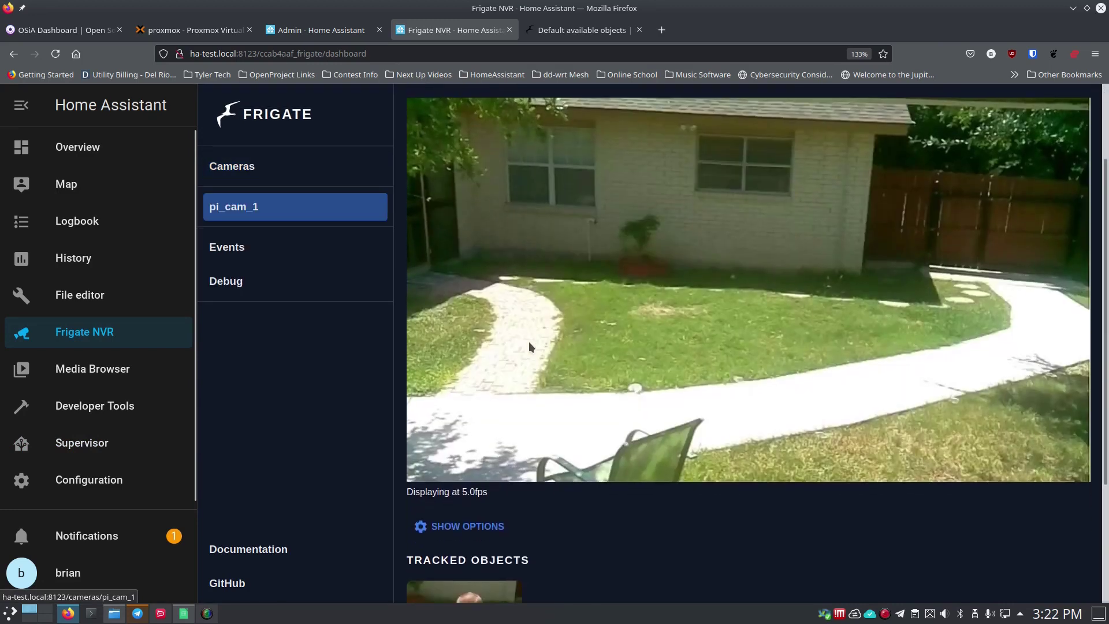
left_click(472, 536)
scroll(479, 523, "down", 3)
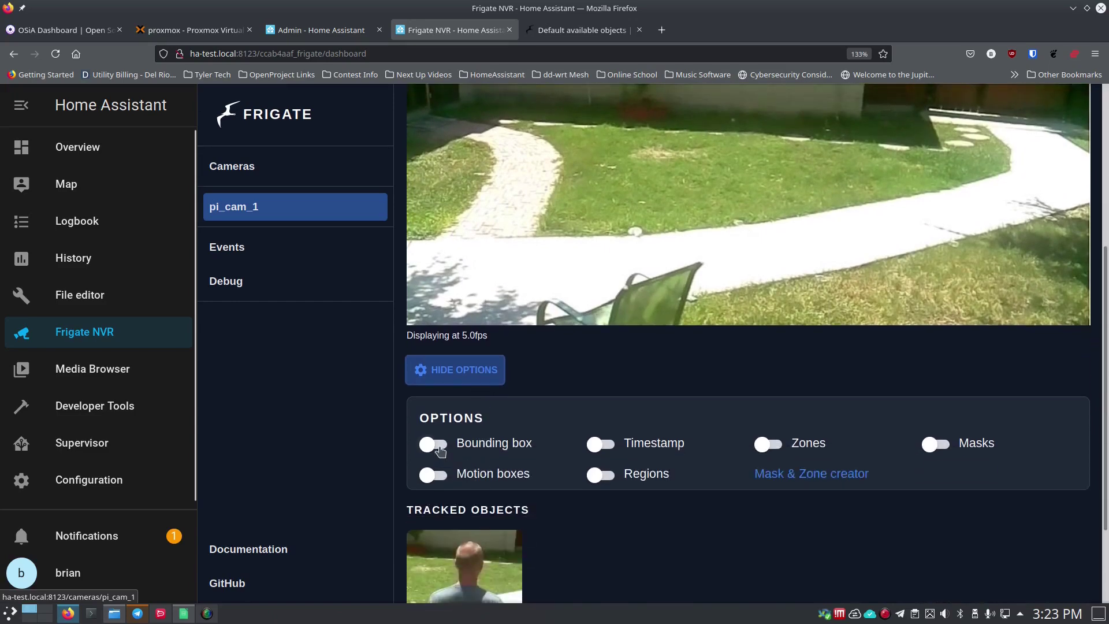
left_click(439, 448)
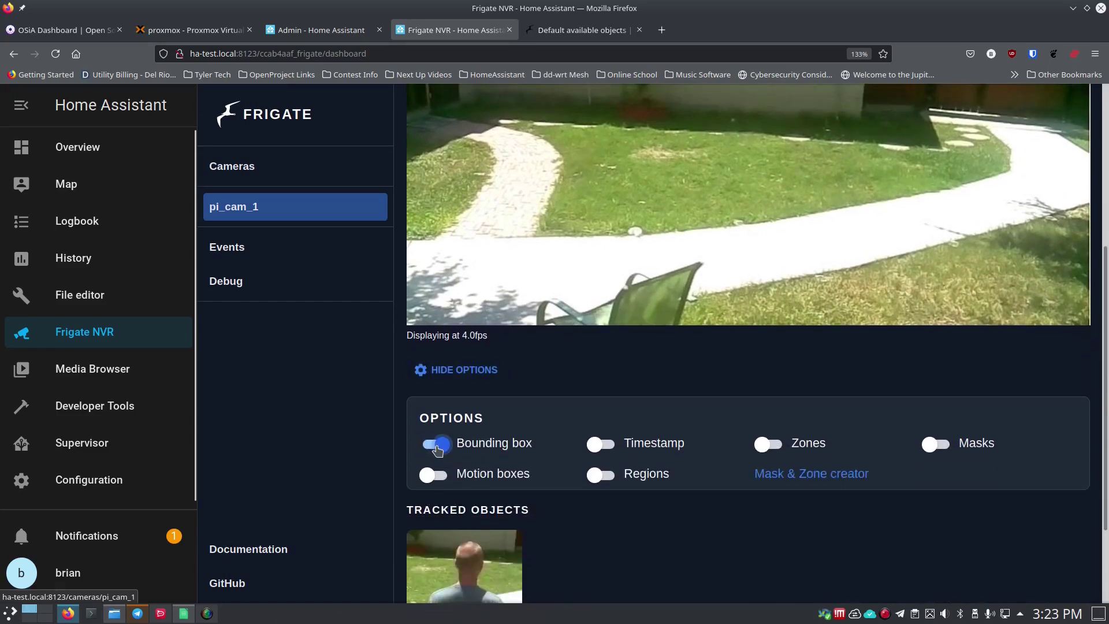
left_click(438, 475)
- Turn the motion boxes overlay back off in the pi_cam_1 live view
scroll(520, 438, "up", 3)
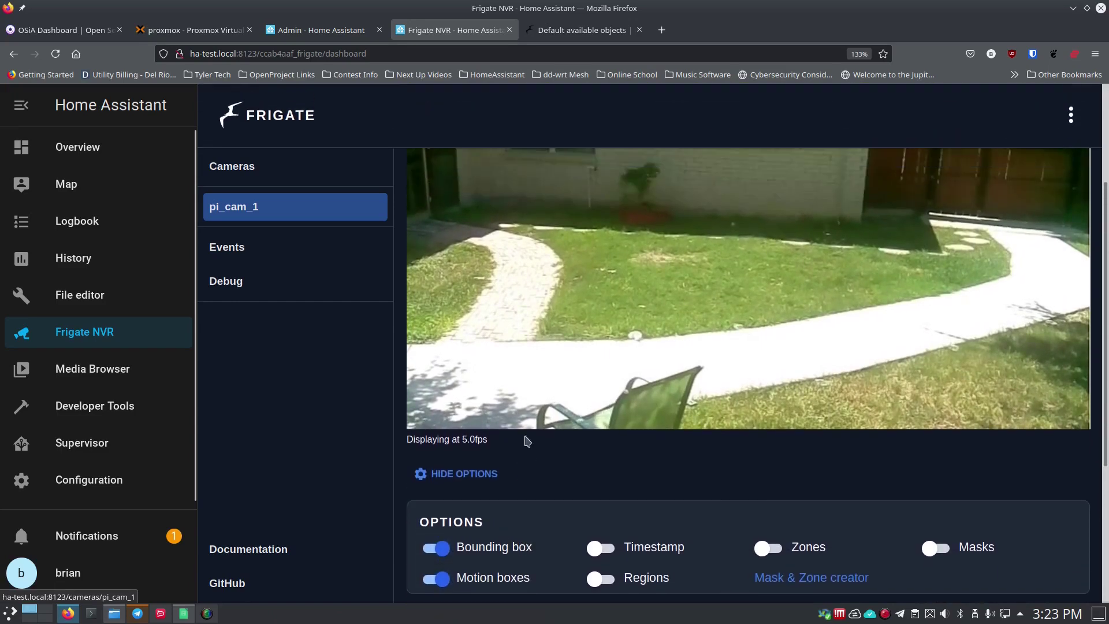
scroll(524, 435, "up", 1)
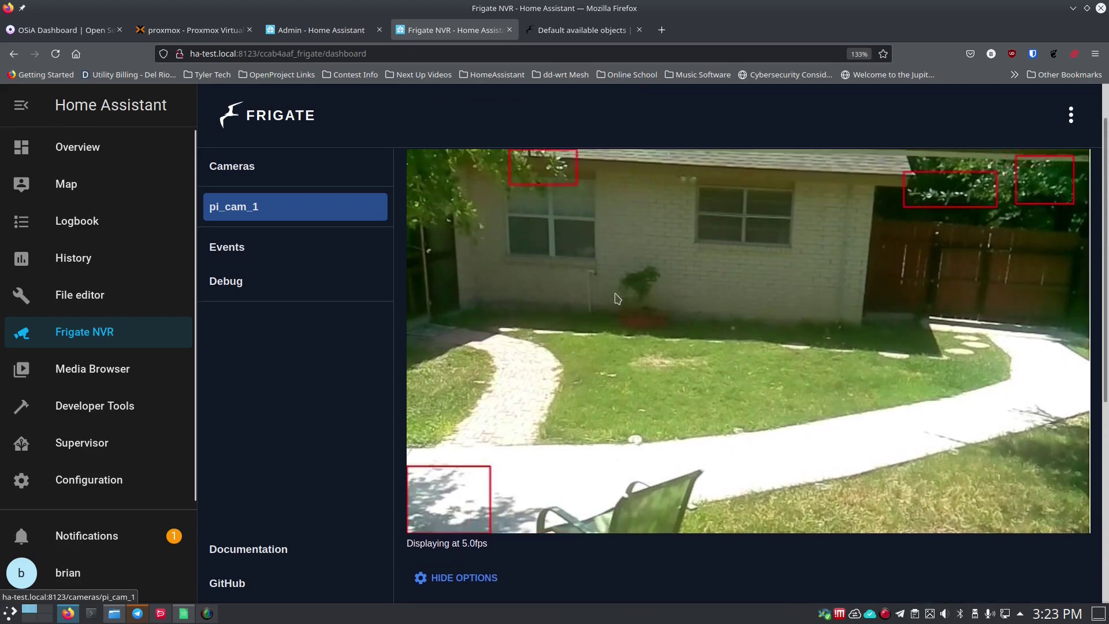
scroll(497, 514, "down", 3)
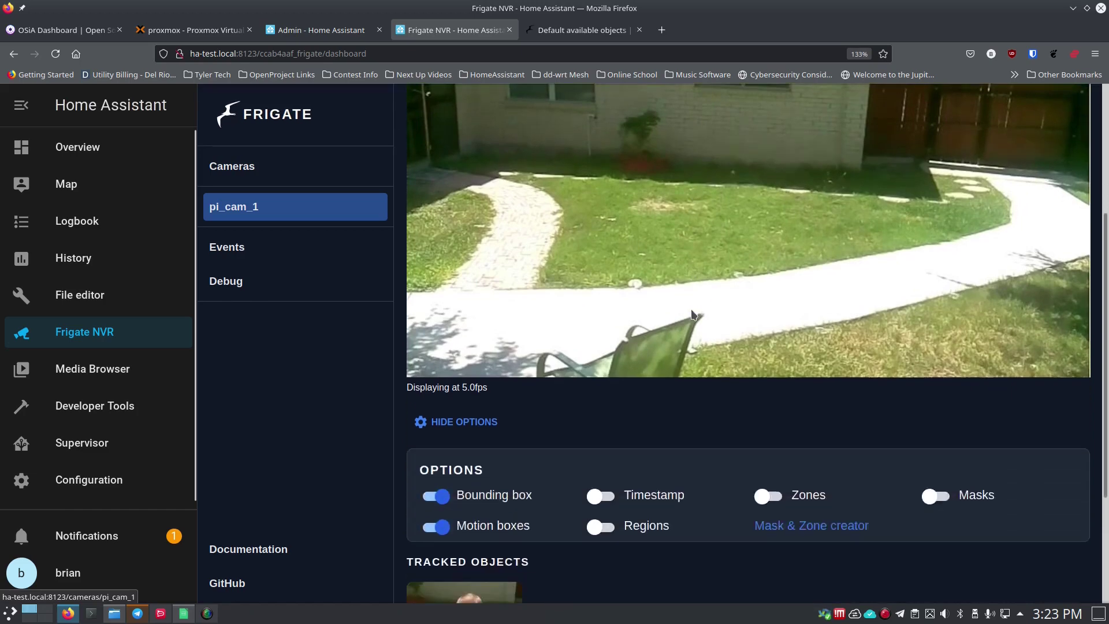
left_click(436, 527)
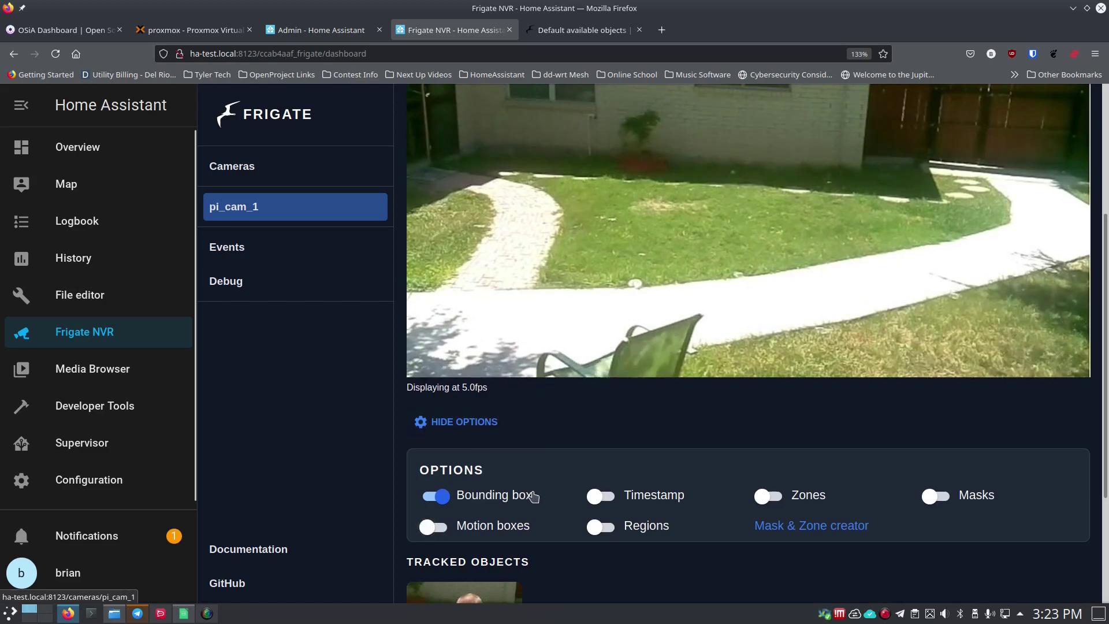
- Toggle the timestamp overlay on and off again while viewing the live feed and Tracked Objects
scroll(534, 497, "up", 1)
left_click(595, 547)
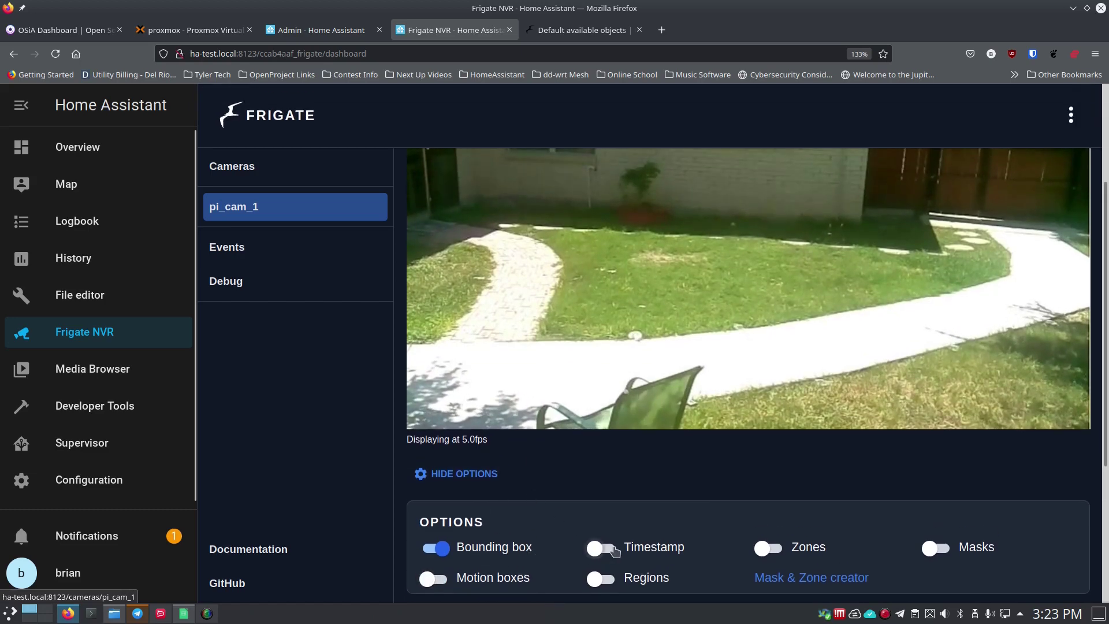
scroll(543, 498, "up", 3)
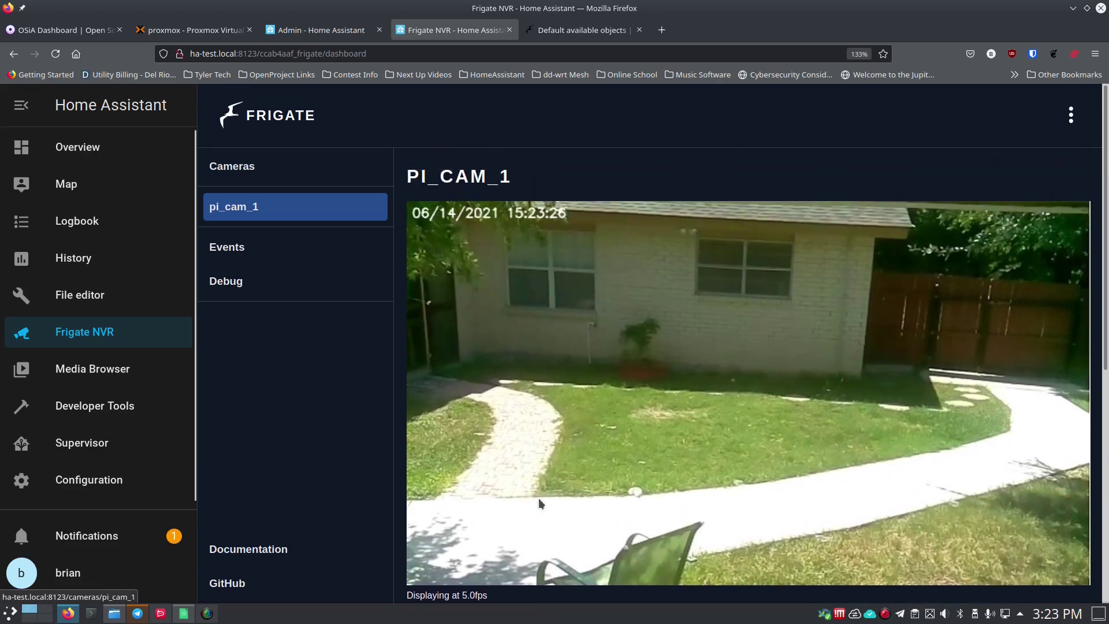
scroll(538, 498, "down", 2)
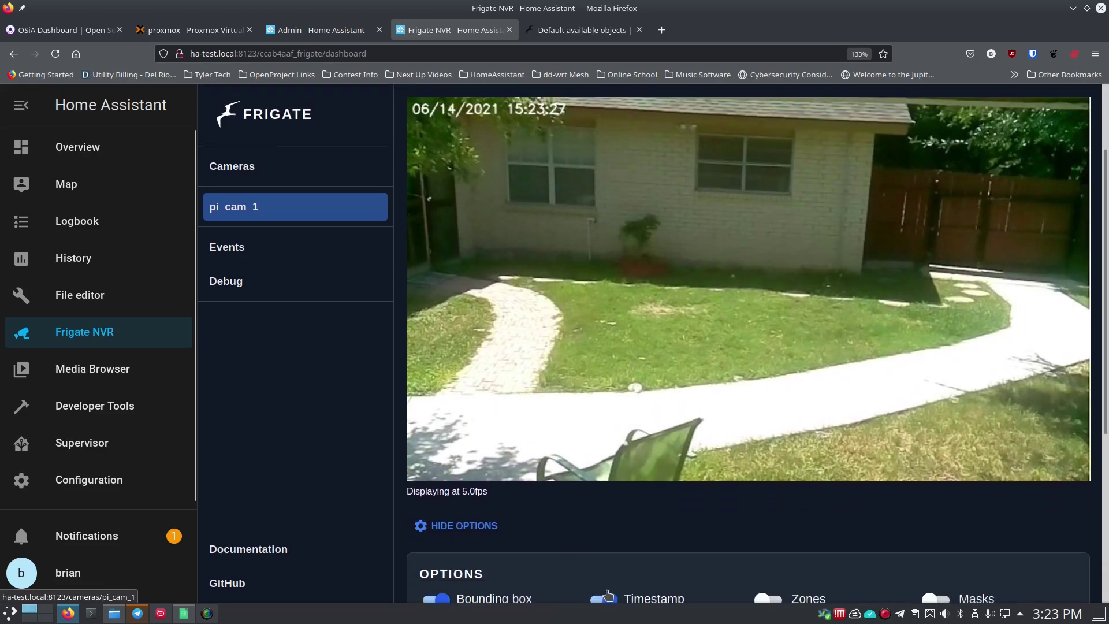
scroll(605, 587, "down", 1)
left_click(603, 547)
scroll(576, 517, "up", 3)
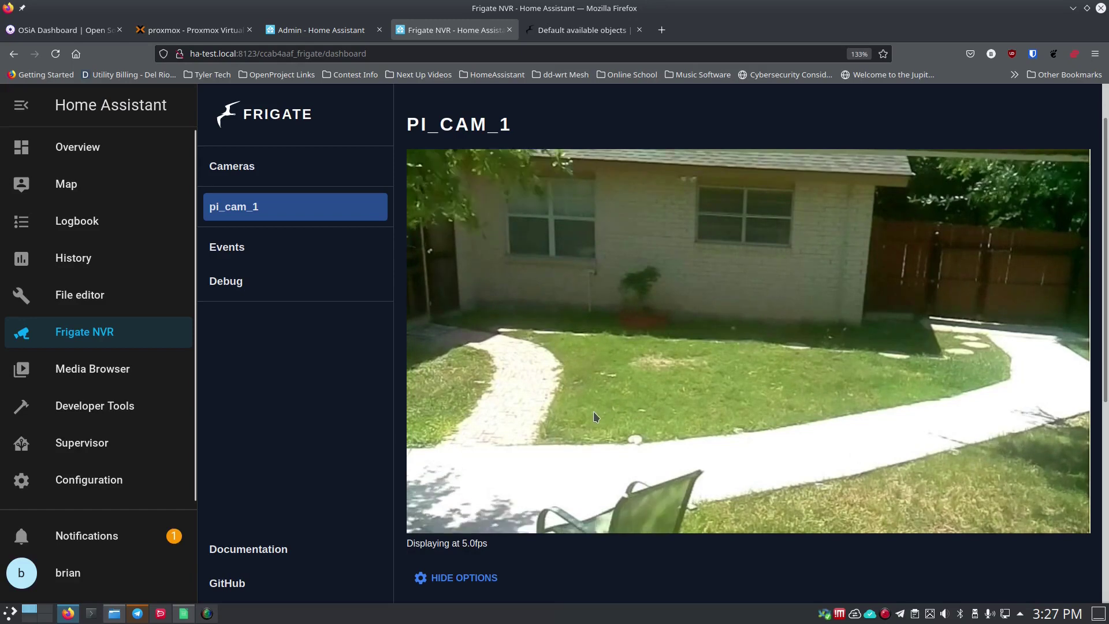
scroll(533, 378, "down", 3)
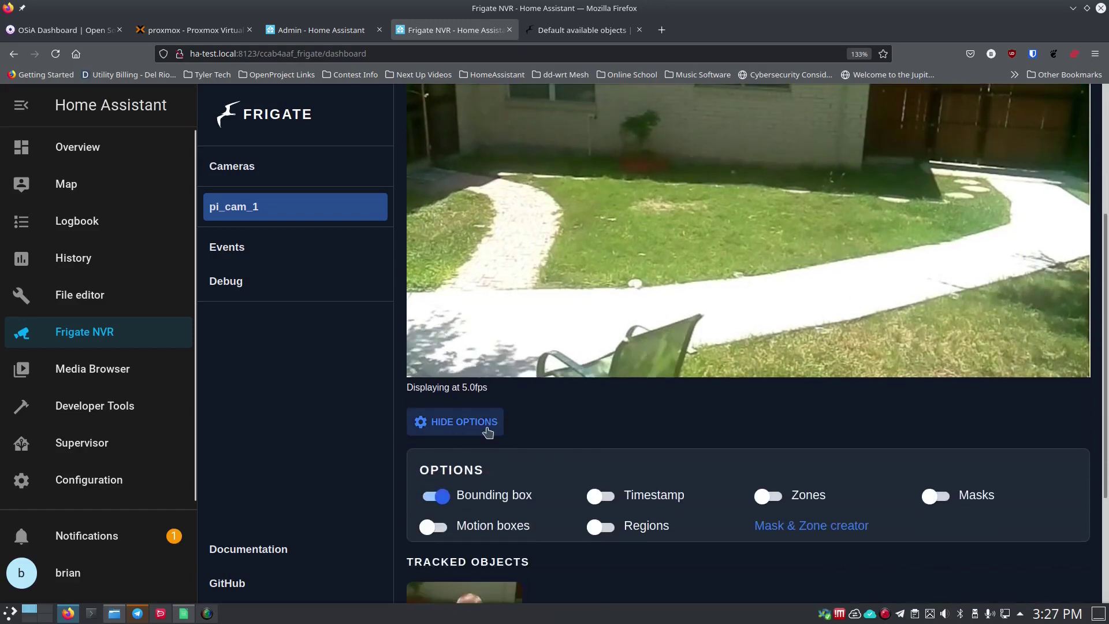
scroll(500, 373, "up", 3)
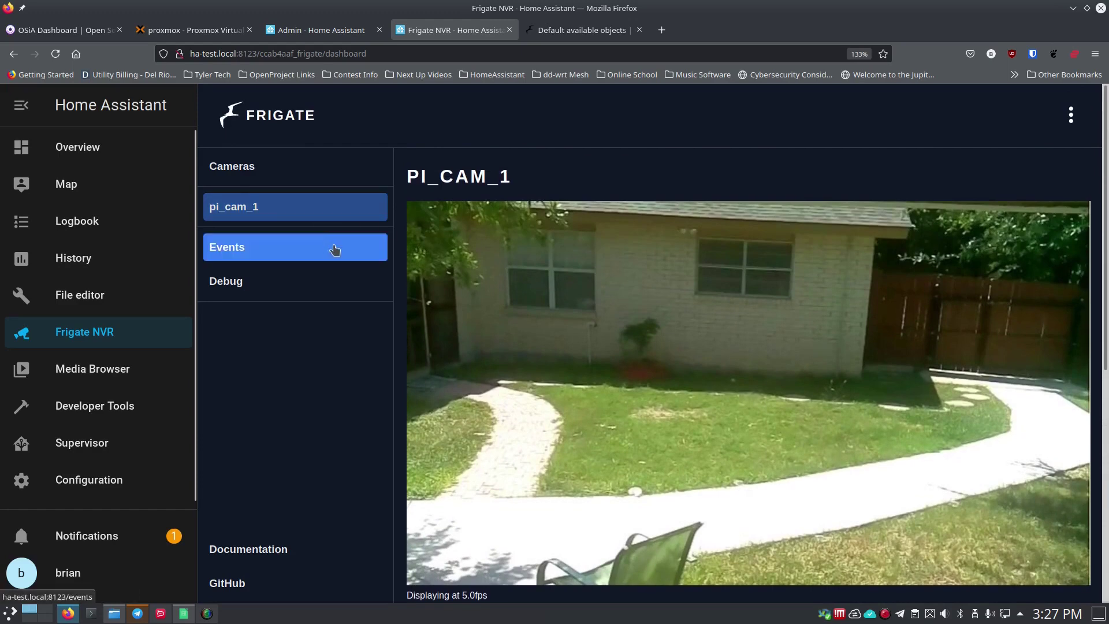
scroll(472, 472, "down", 7)
left_click(471, 473)
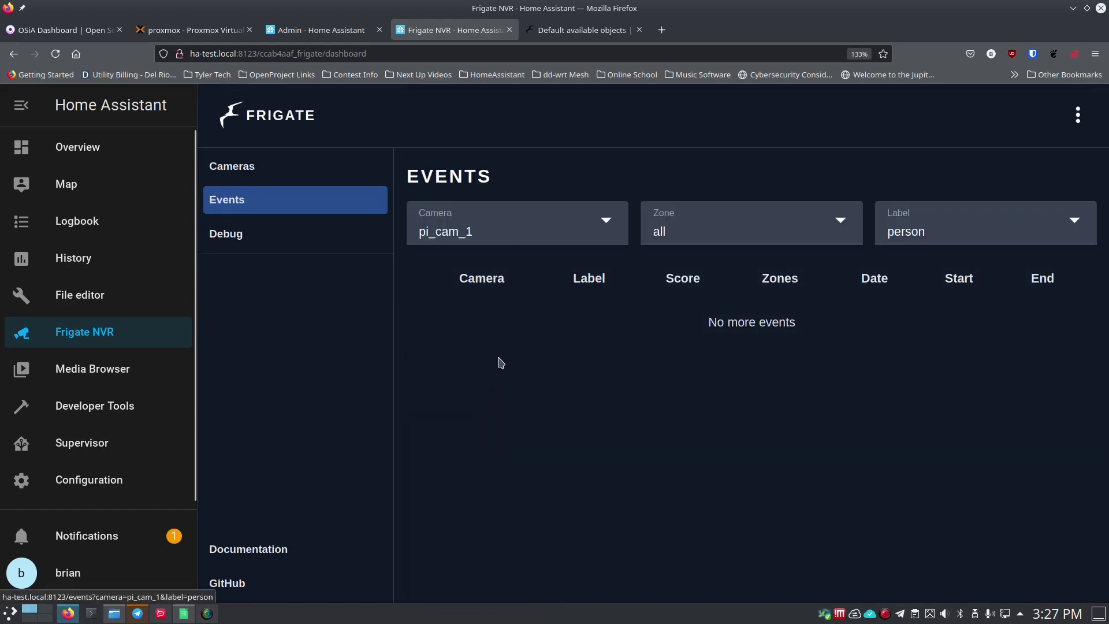
left_click(263, 179)
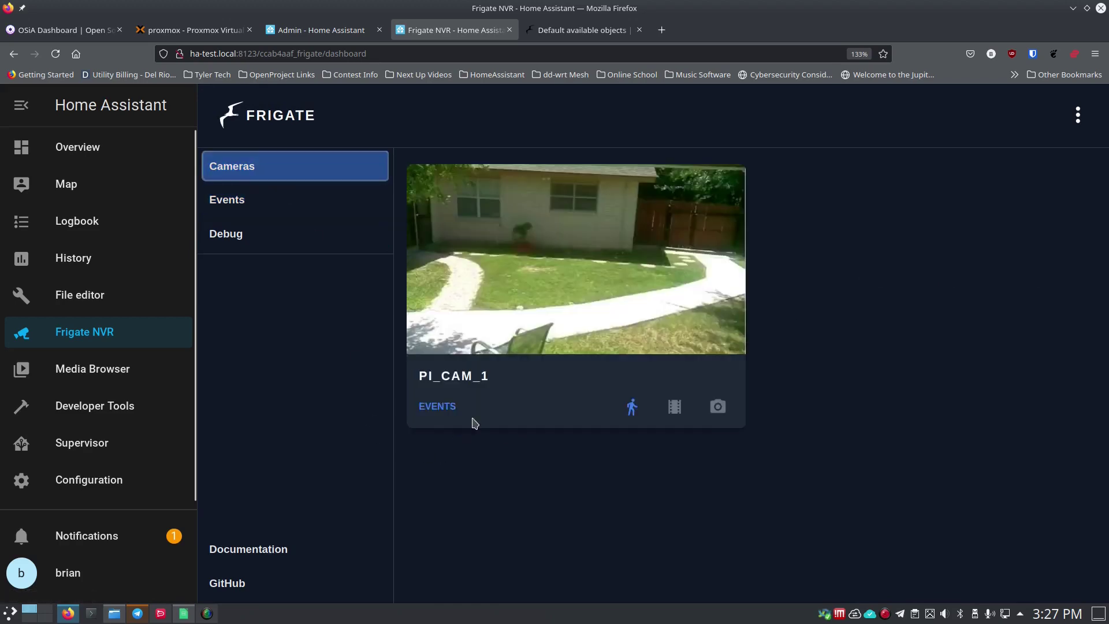
left_click(510, 317)
scroll(528, 362, "down", 5)
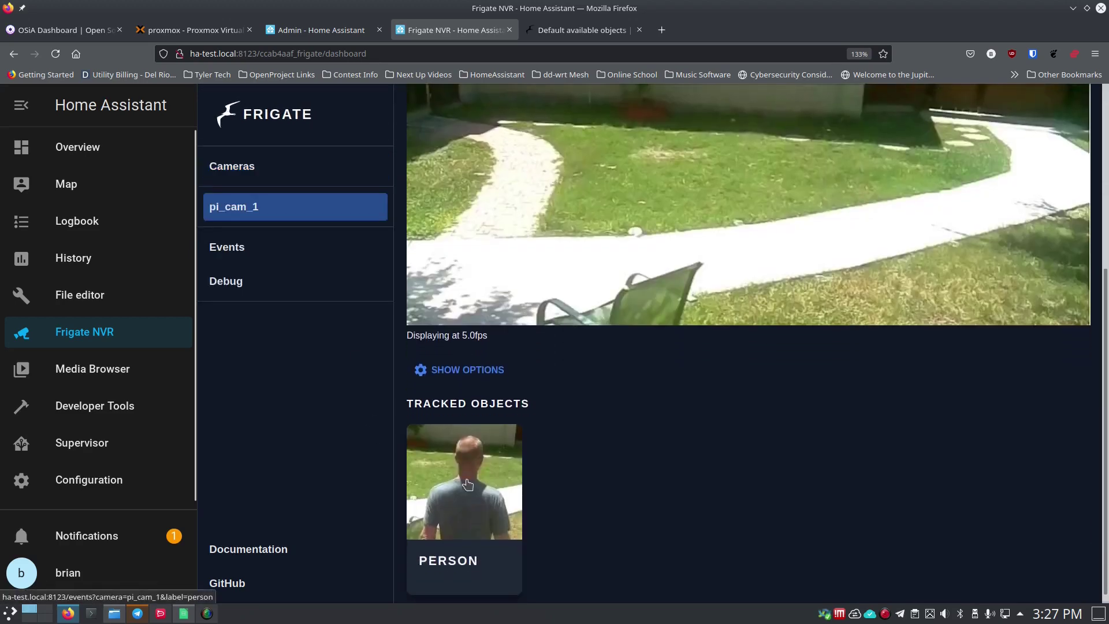
scroll(535, 367, "up", 3)
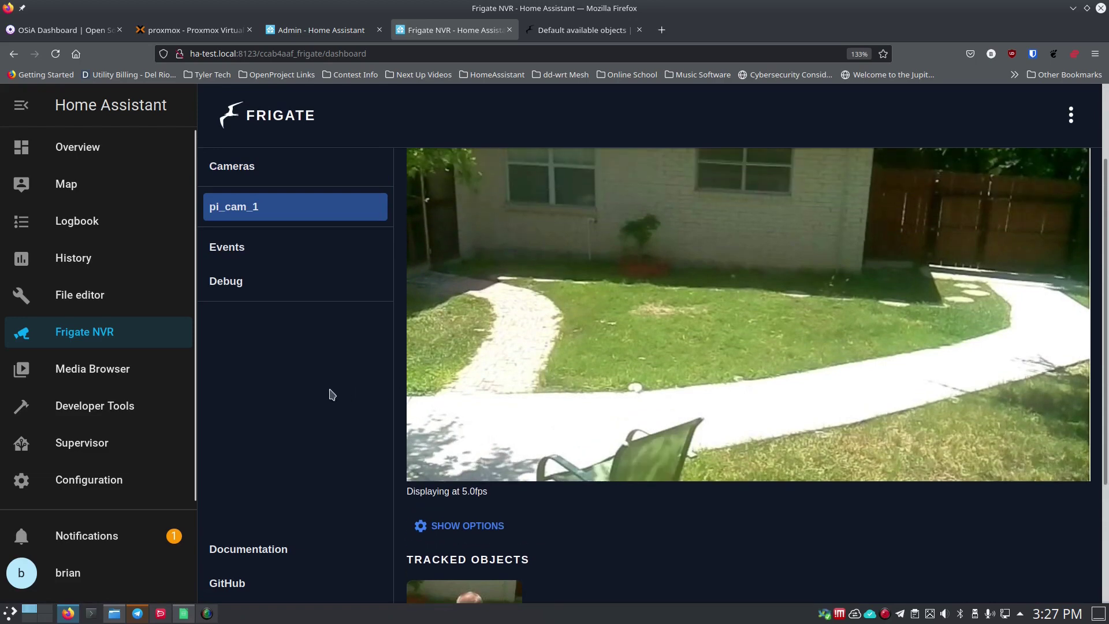
left_click(91, 294)
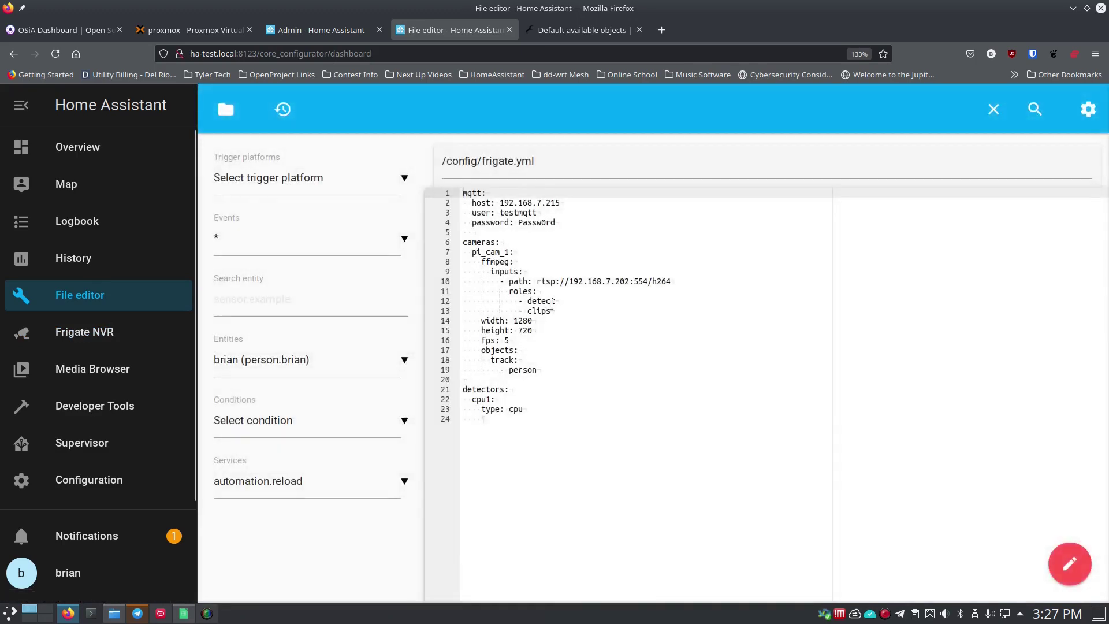
- Zoom in and begin pi_cam_1's snapshots section below line 19, adding timestamp: true
key("ctrl+plus")
key("ctrl+plus")
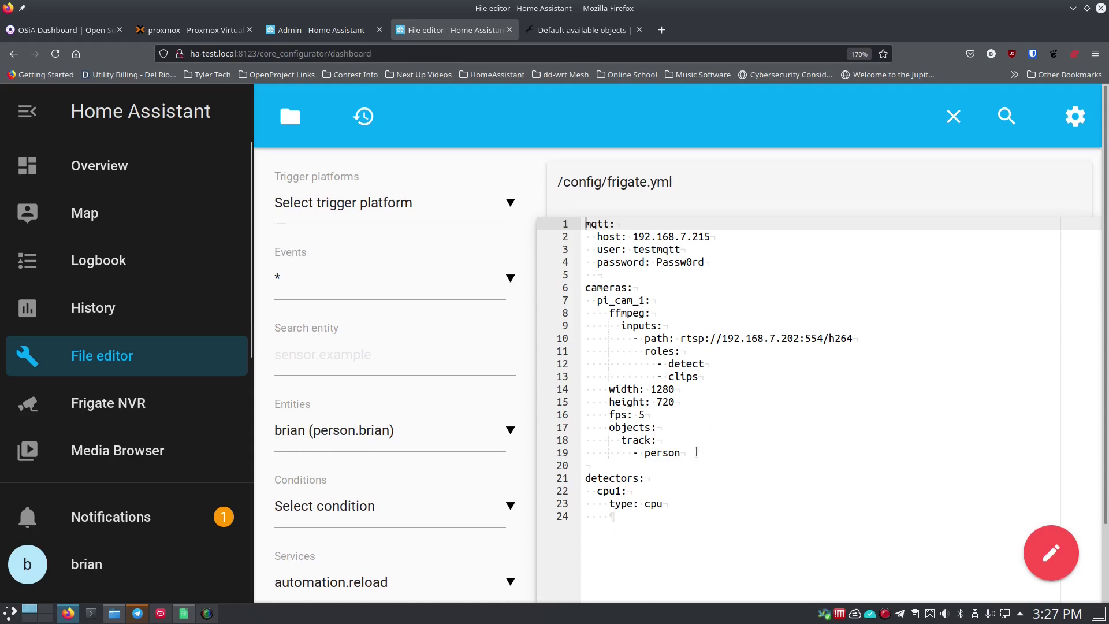
left_click(699, 452)
key("Return")
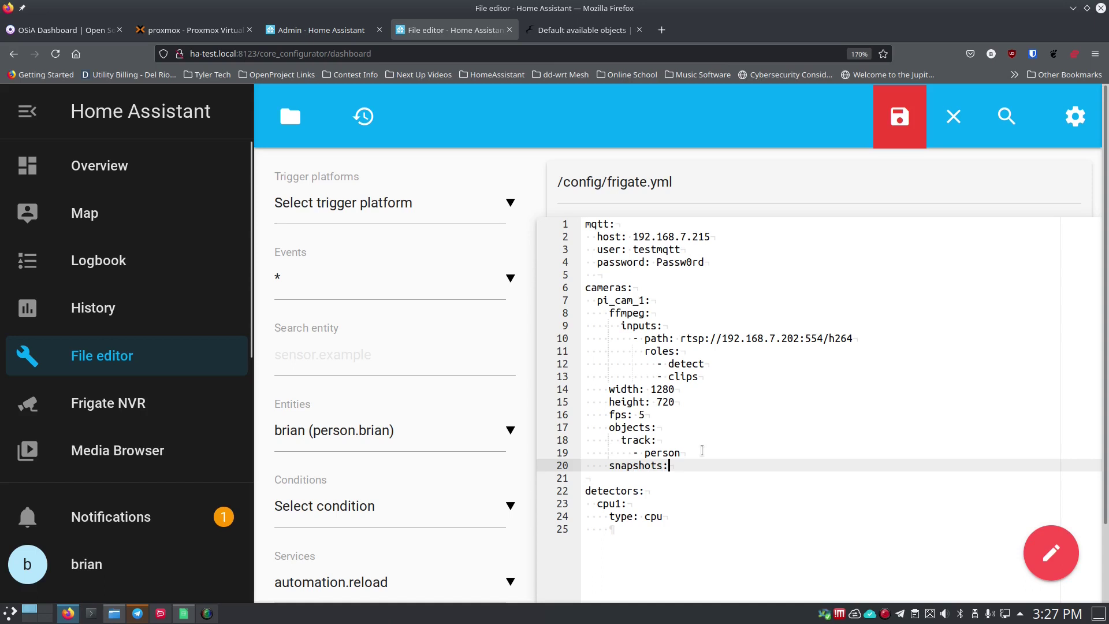
key("Return")
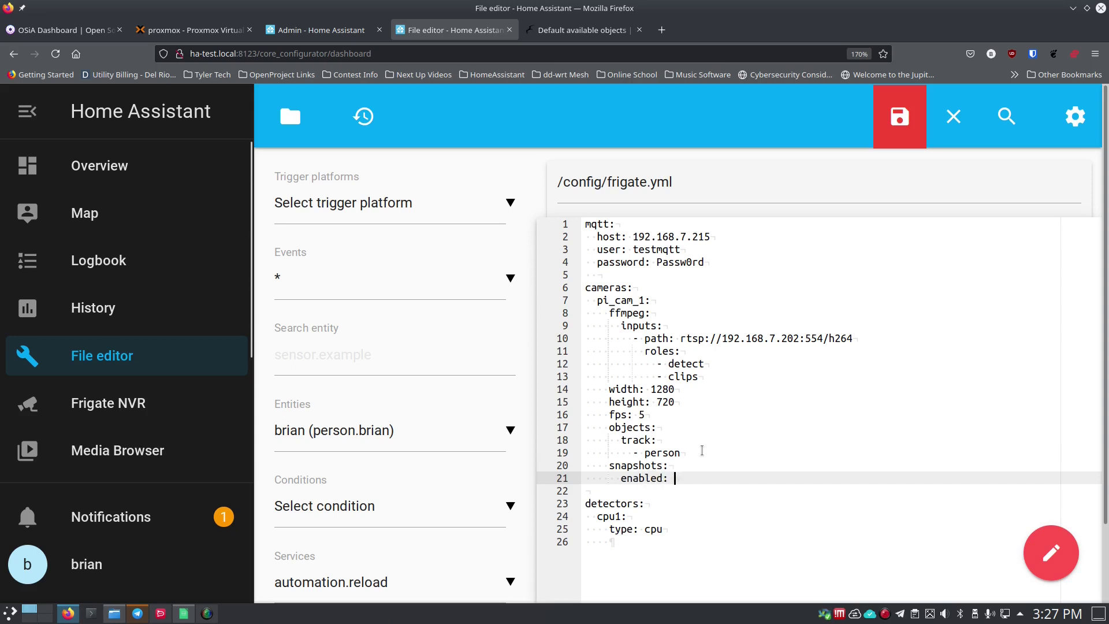
key("Return")
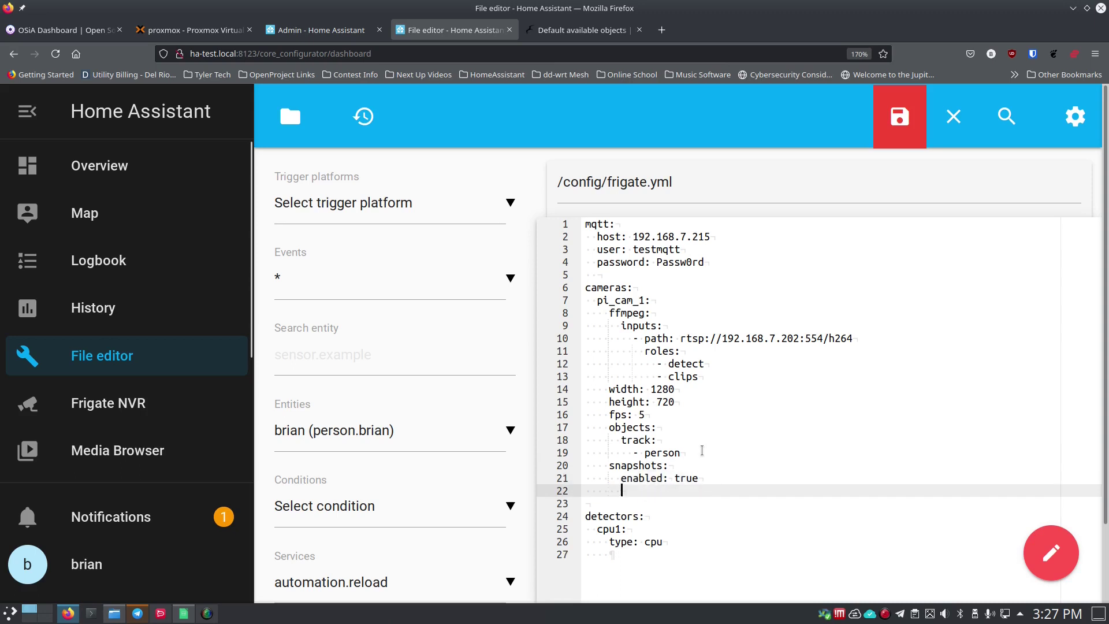
type("timestamp: true")
- Add bounding_box: true and retain default: 2 to snapshots, then start a clips: key
key("Return")
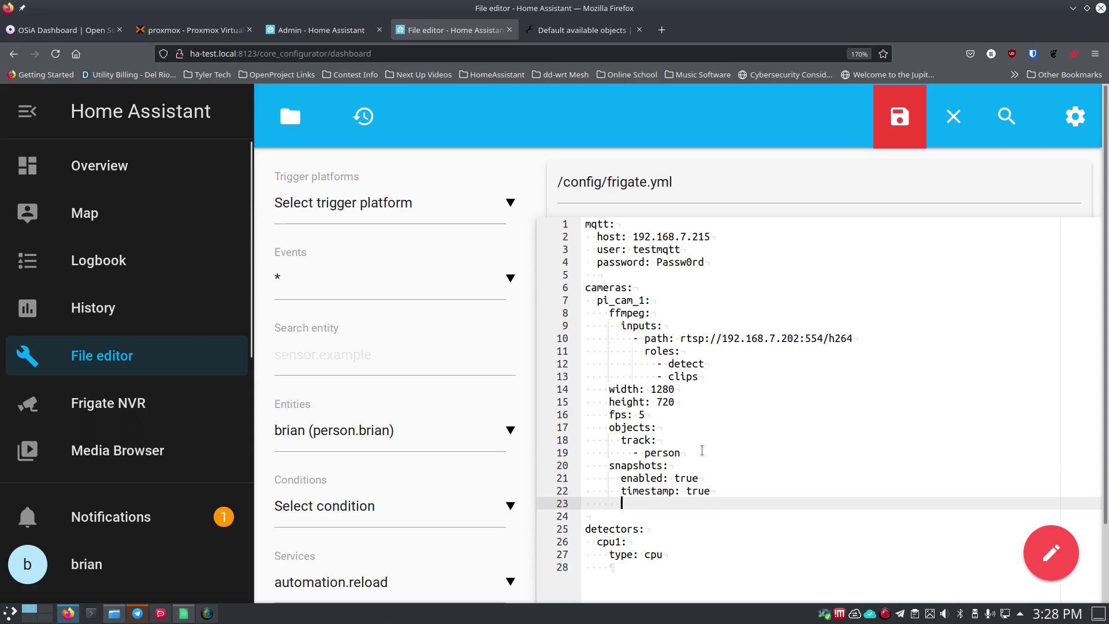
type("bounding_box: true")
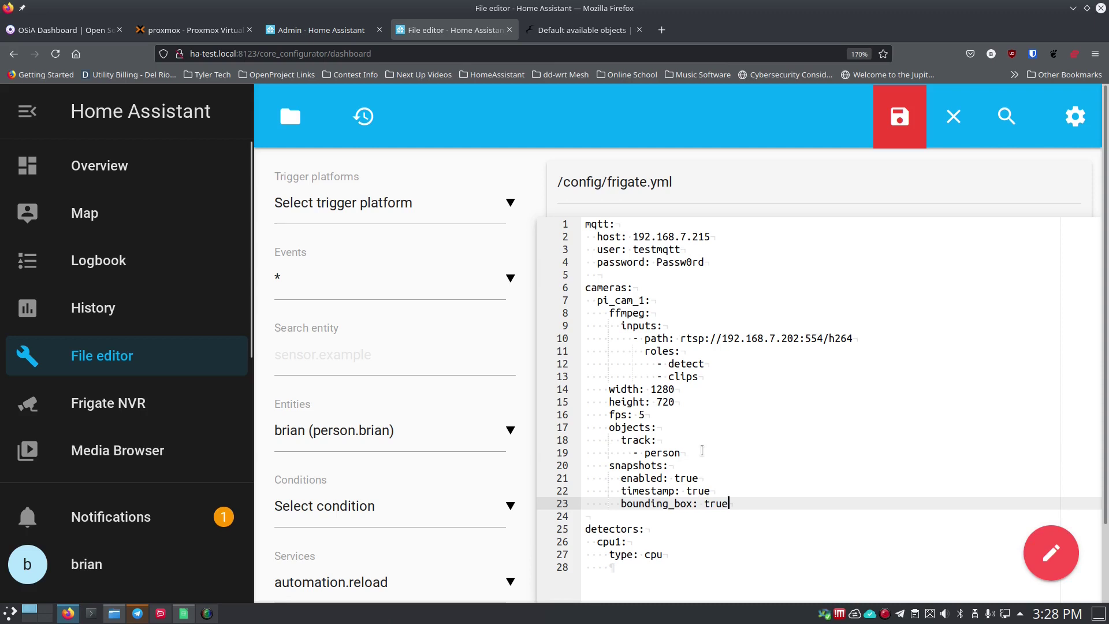
key("Return")
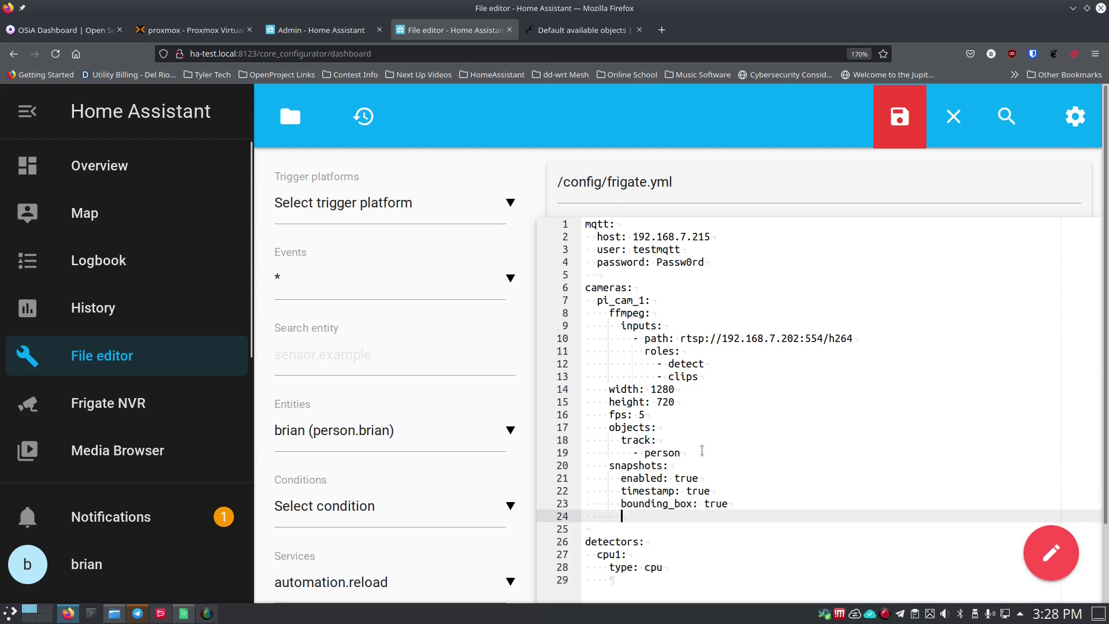
type("retain:")
key("Return")
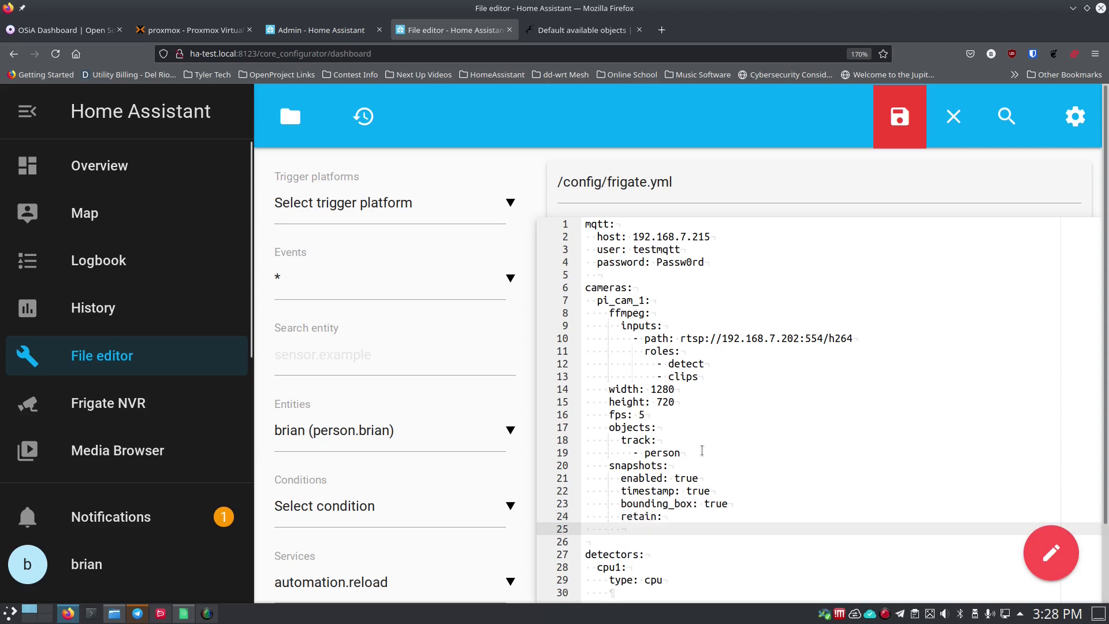
key("Tab")
type("default: 2")
key("Return")
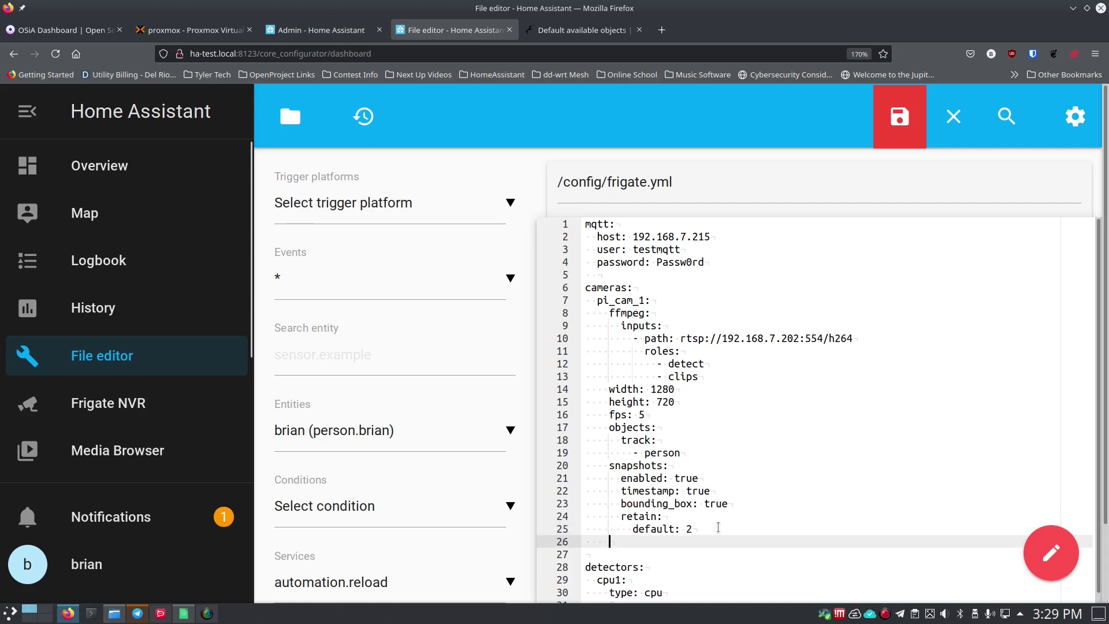
type("clips:")
- Fill the clips section with enabled: true and retain default: 2
key("Return")
type("e")
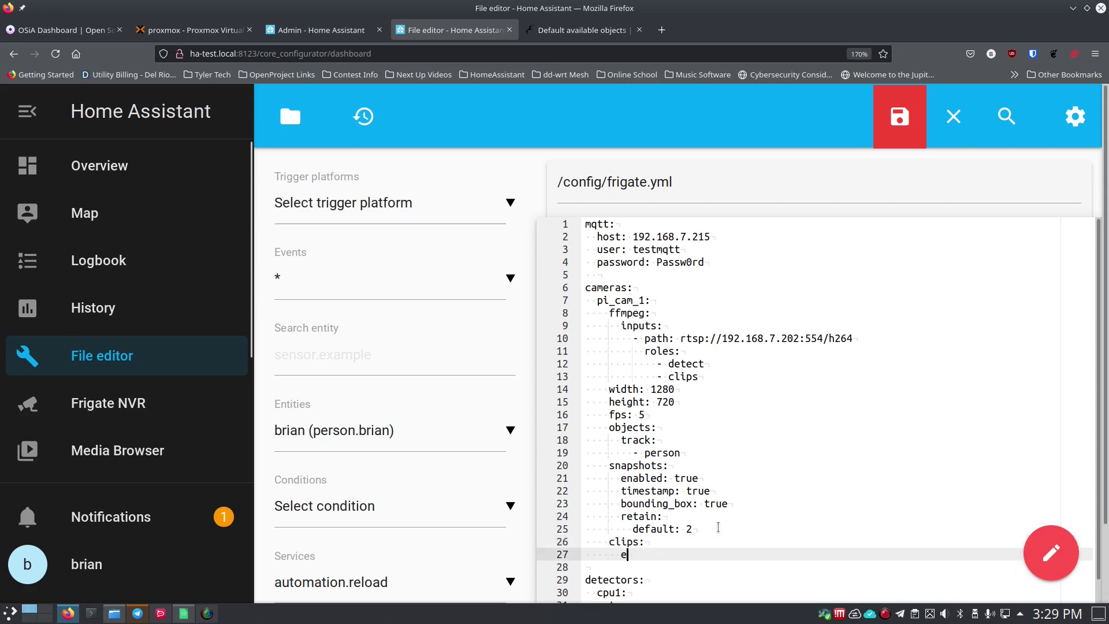
type("nabled: true")
key("Return")
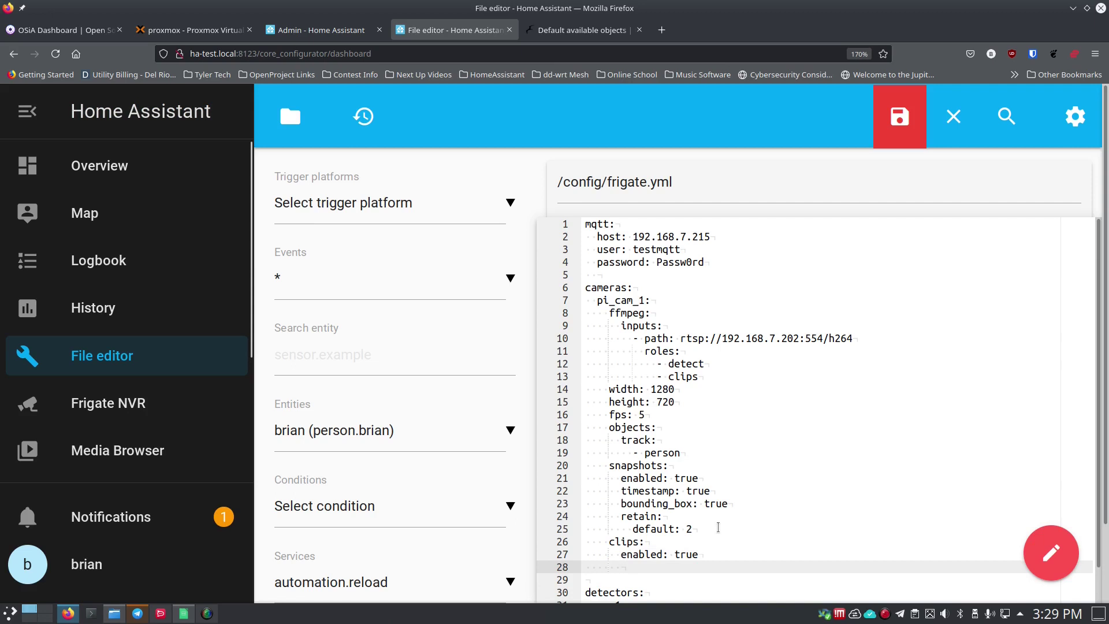
type("retain:")
key("Return")
key("Tab")
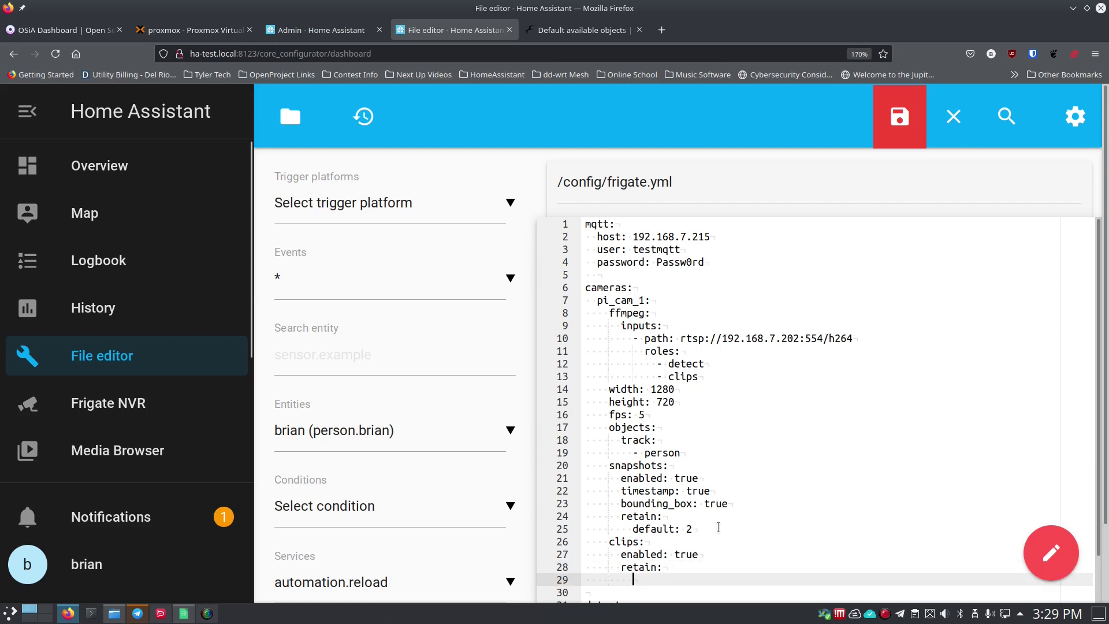
type("default: 2")
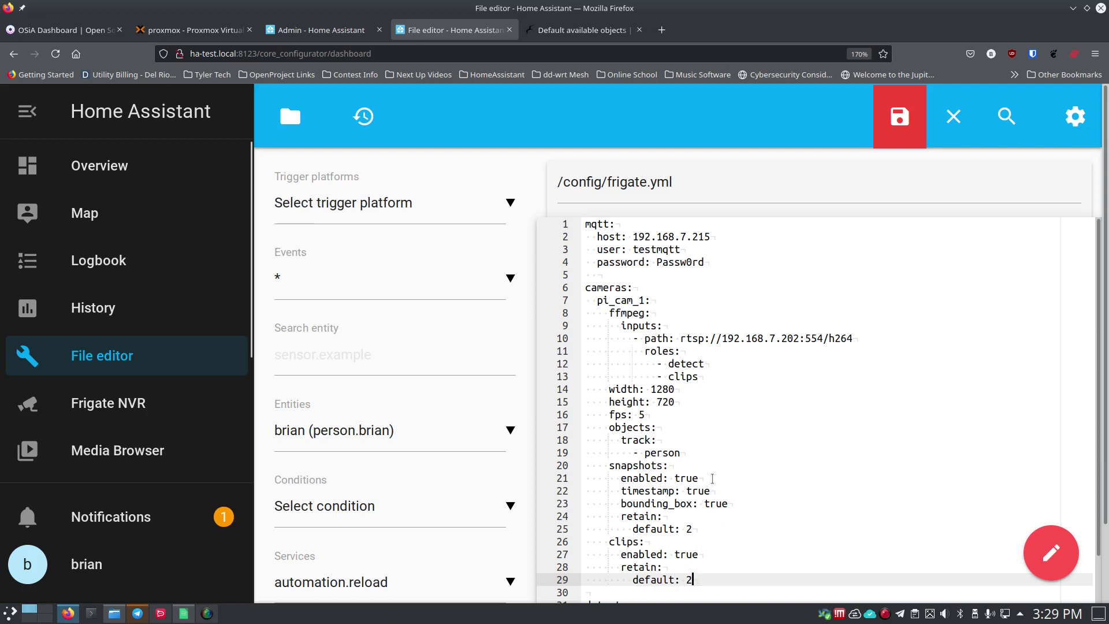
- Save the edited frigate.yml
scroll(718, 527, "down", 3)
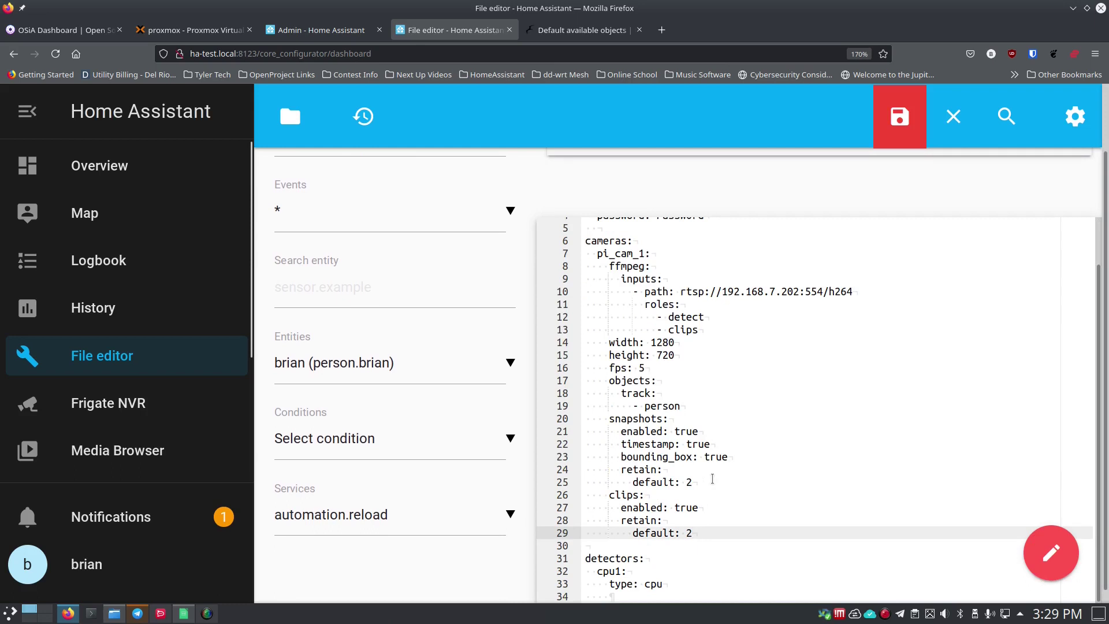
left_click(897, 119)
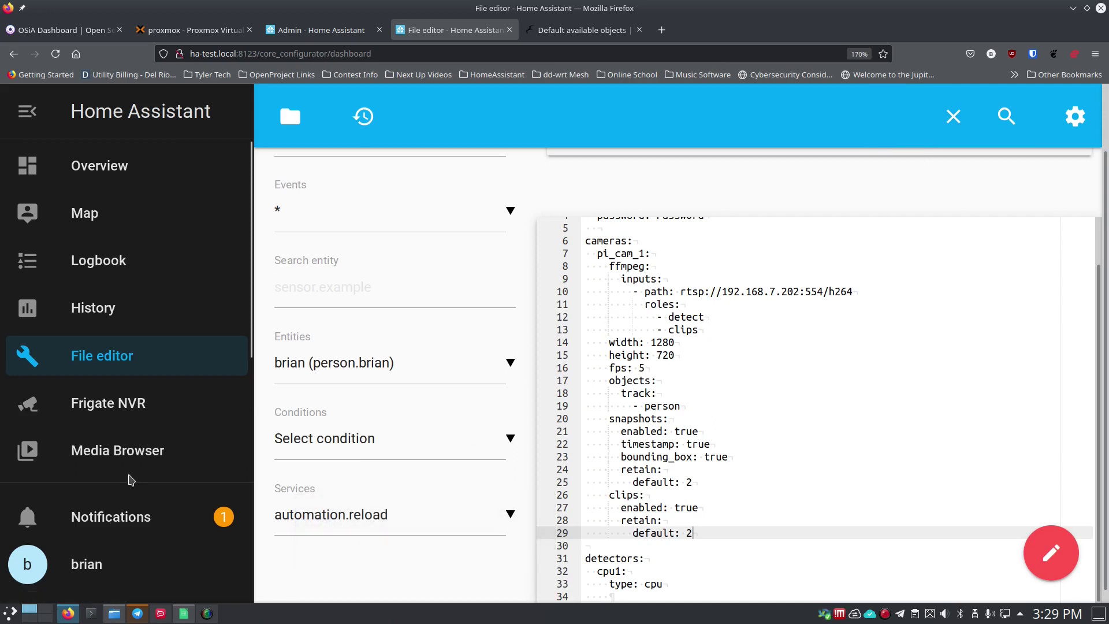
scroll(140, 423, "down", 3)
- Restart the Frigate NVR add-on from Supervisor to apply the config and check its refreshed log
left_click(123, 399)
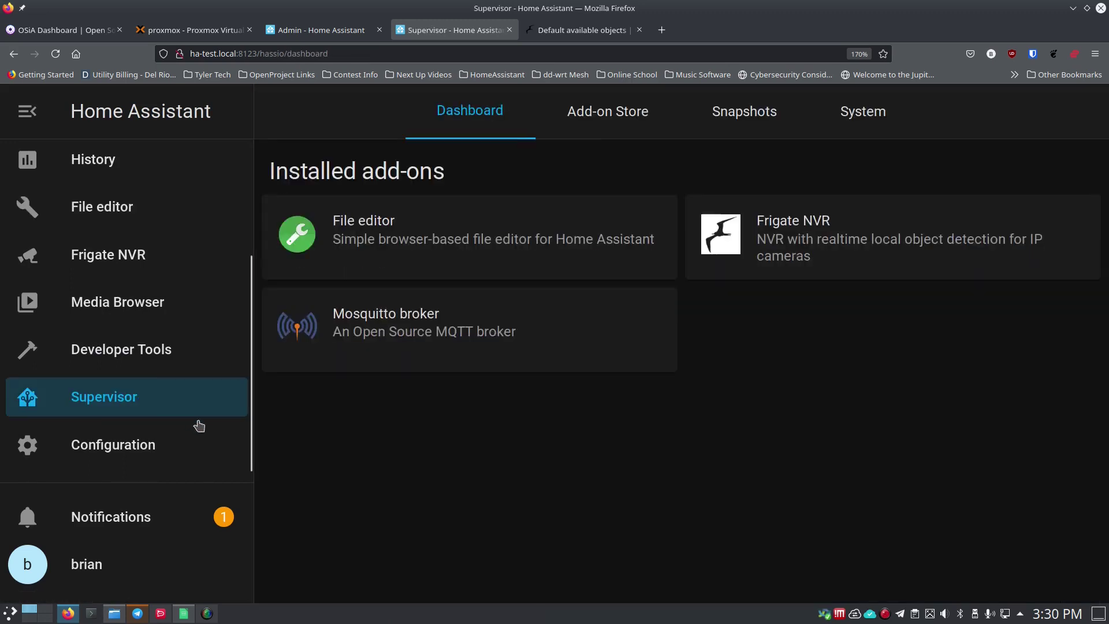
key("ctrl+minus")
key("ctrl+minus")
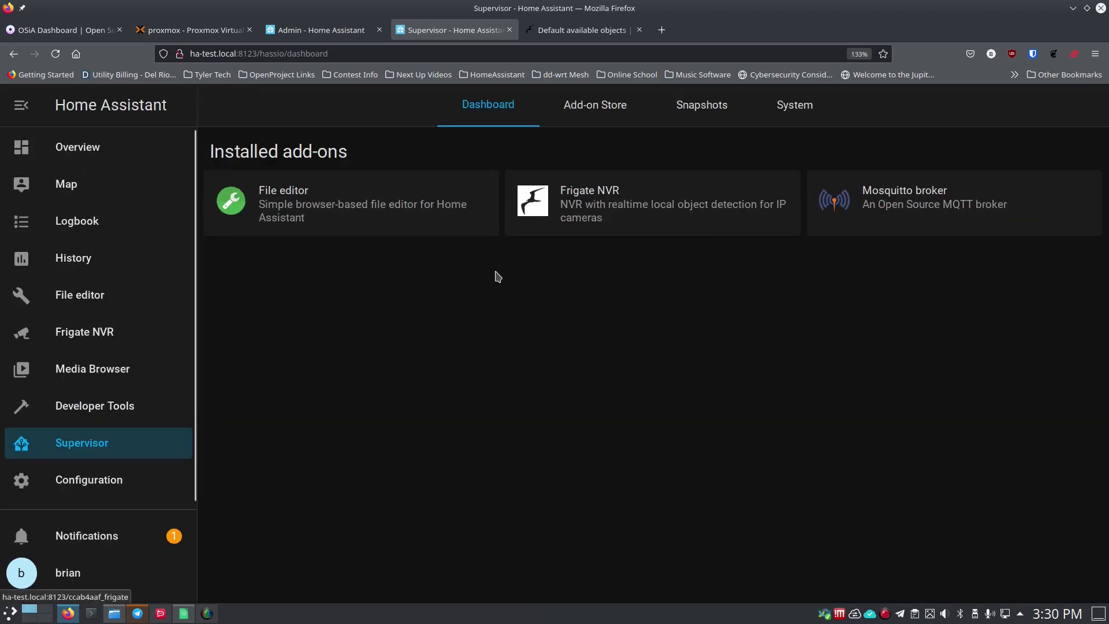
left_click(608, 218)
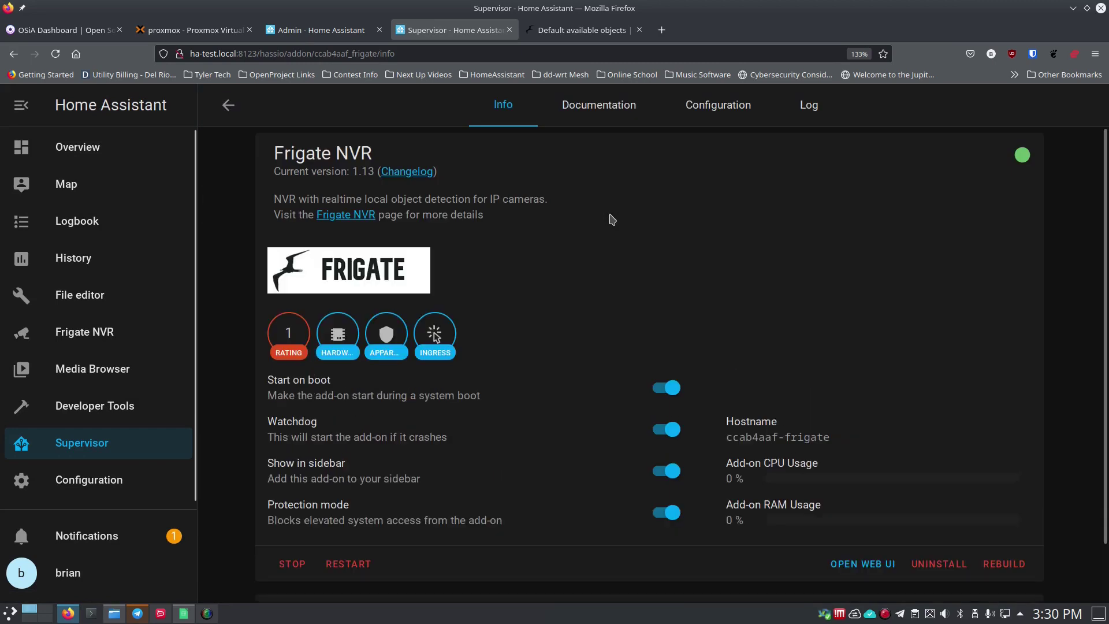
left_click(351, 565)
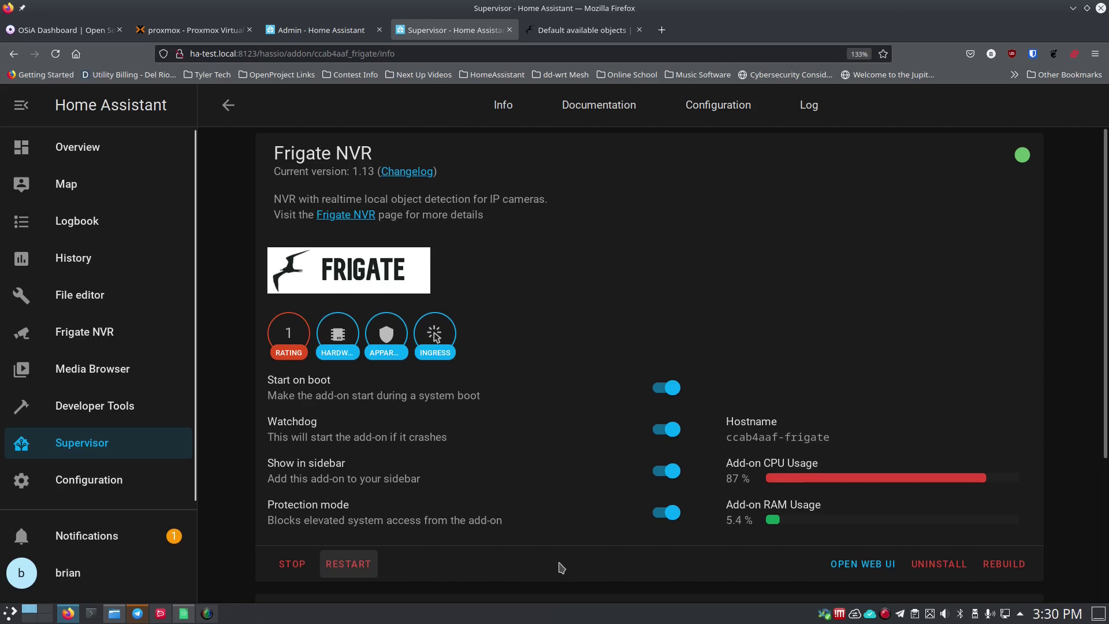
left_click(812, 114)
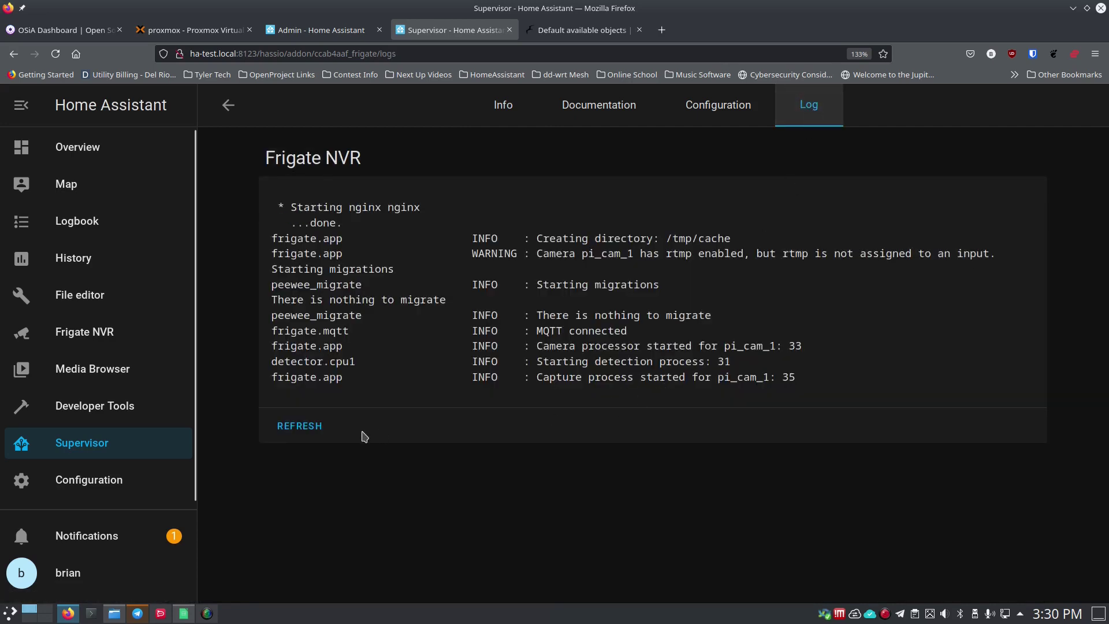
left_click(299, 428)
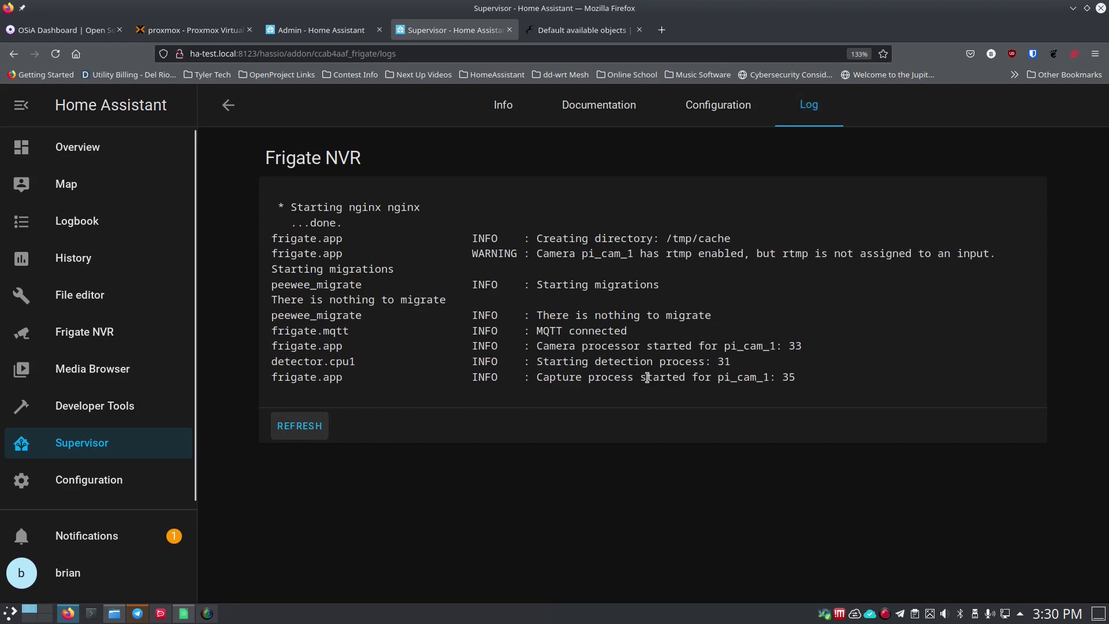
- Open the pi_cam_1 live view in the Frigate dashboard
left_click(97, 333)
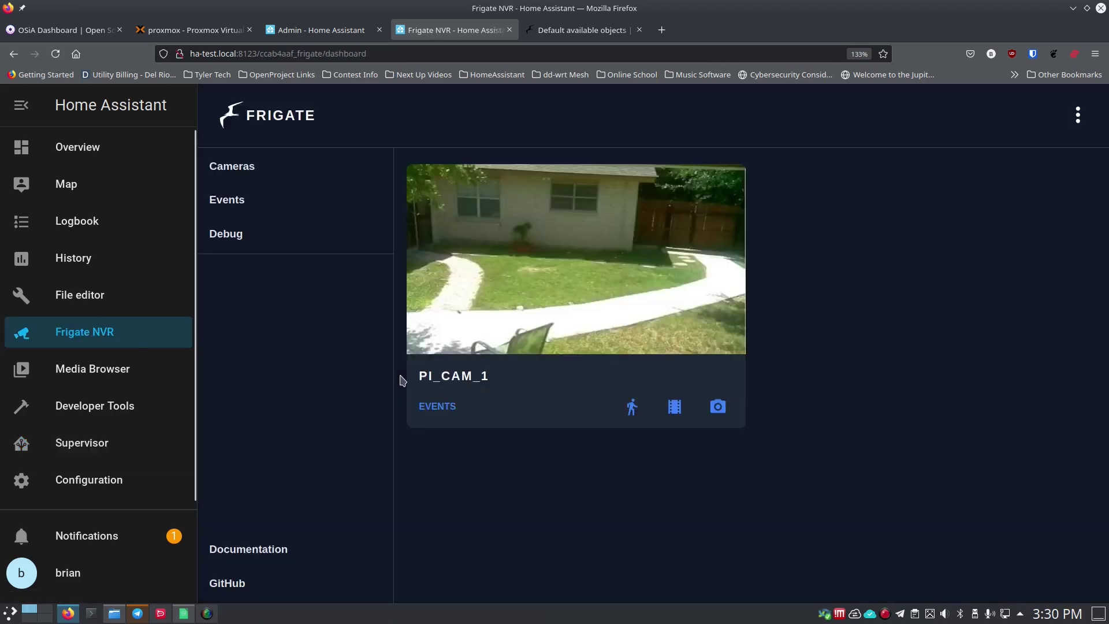
left_click(543, 283)
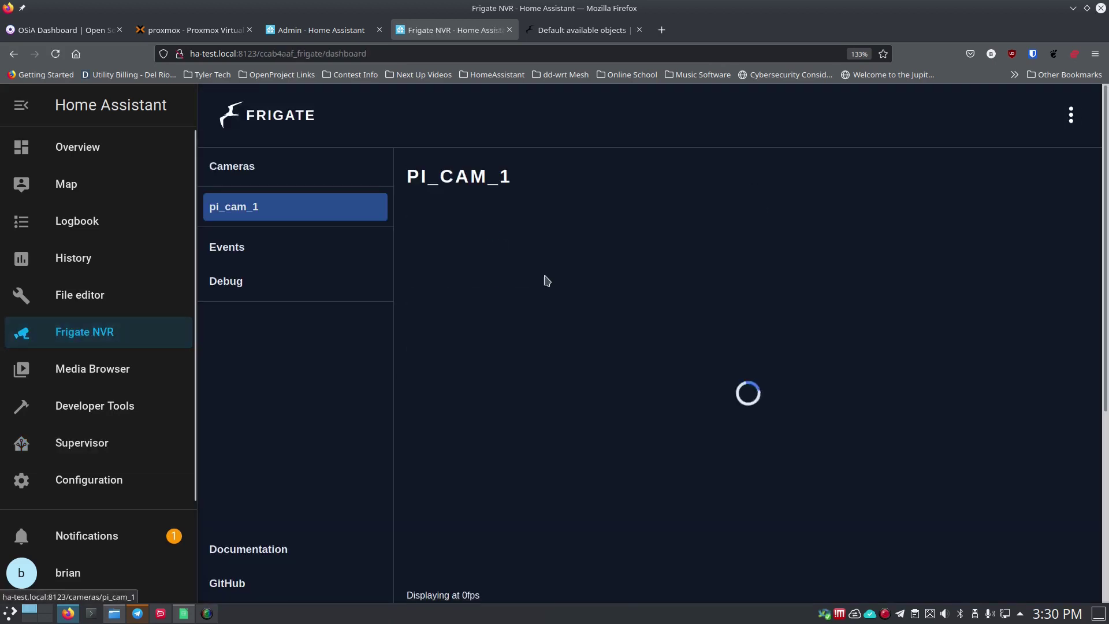
scroll(532, 305, "down", 3)
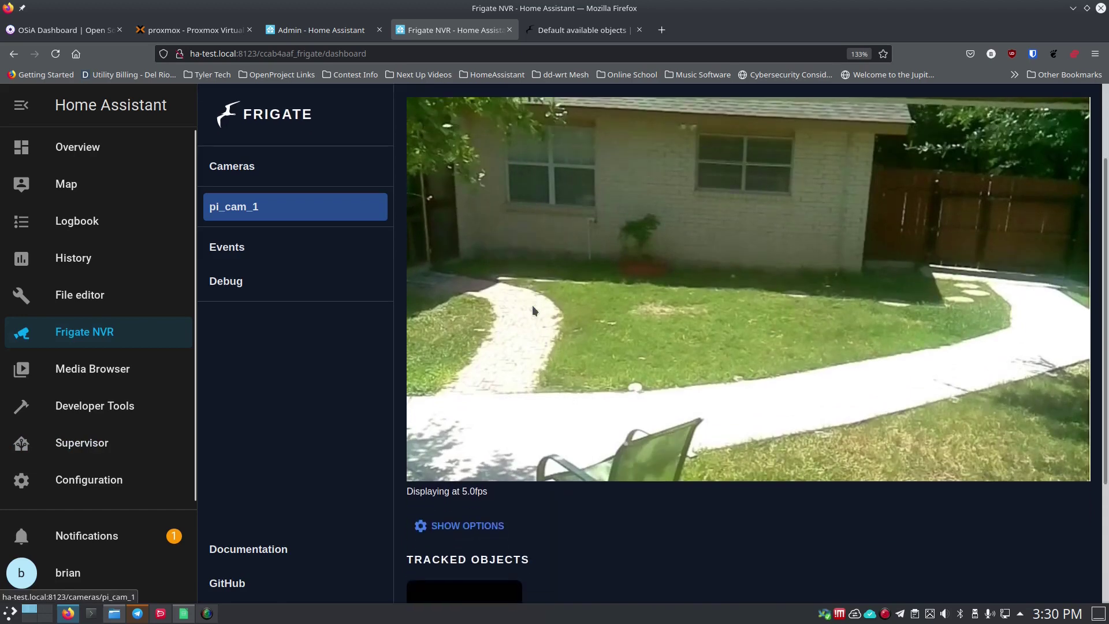
scroll(532, 310, "up", 1)
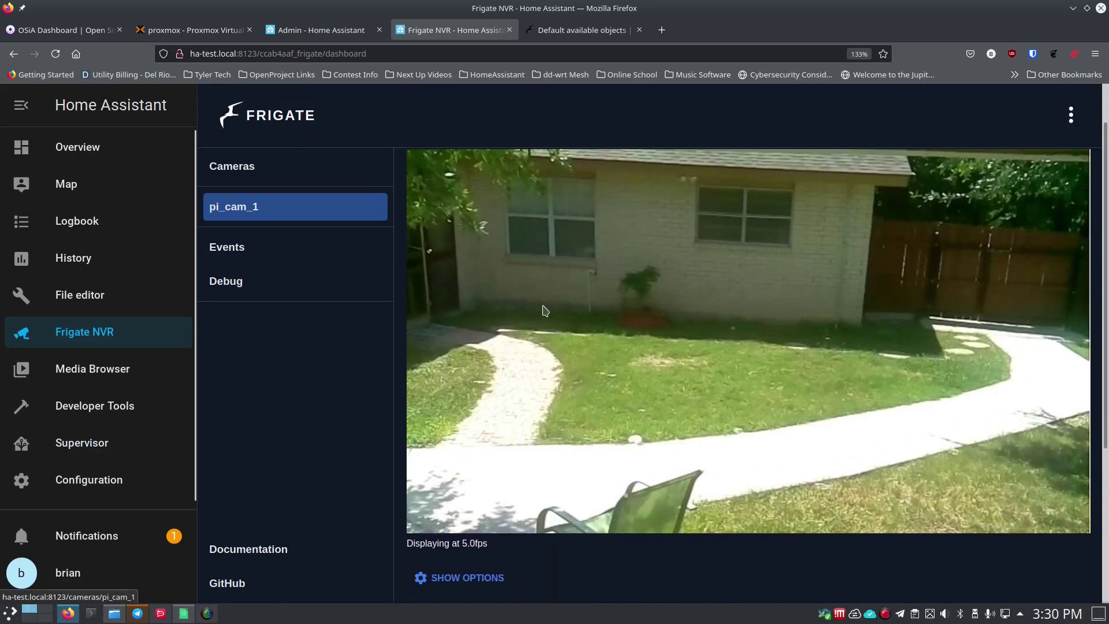
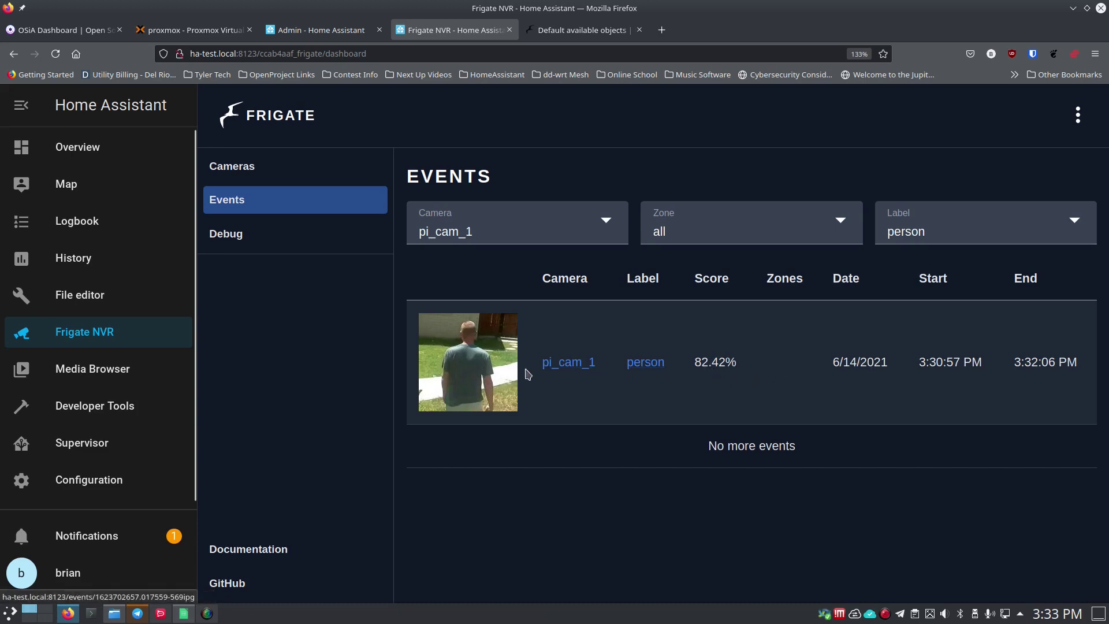
- Open the pi_cam_1 person event and scroll through its clip and Best Image snapshot
left_click(483, 353)
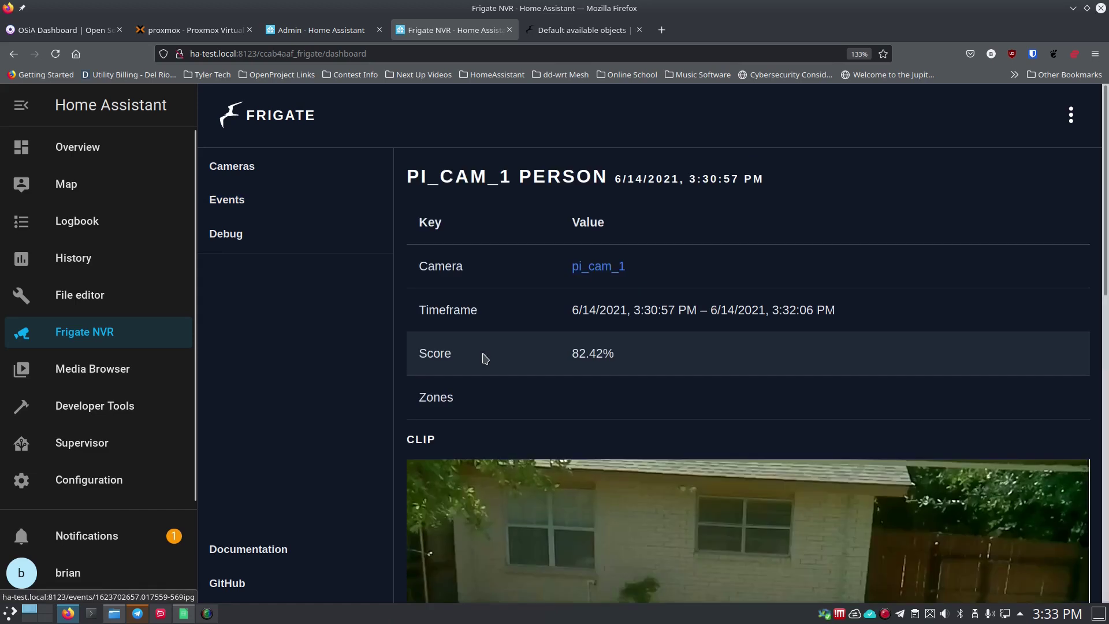
scroll(526, 358, "down", 3)
scroll(526, 359, "down", 2)
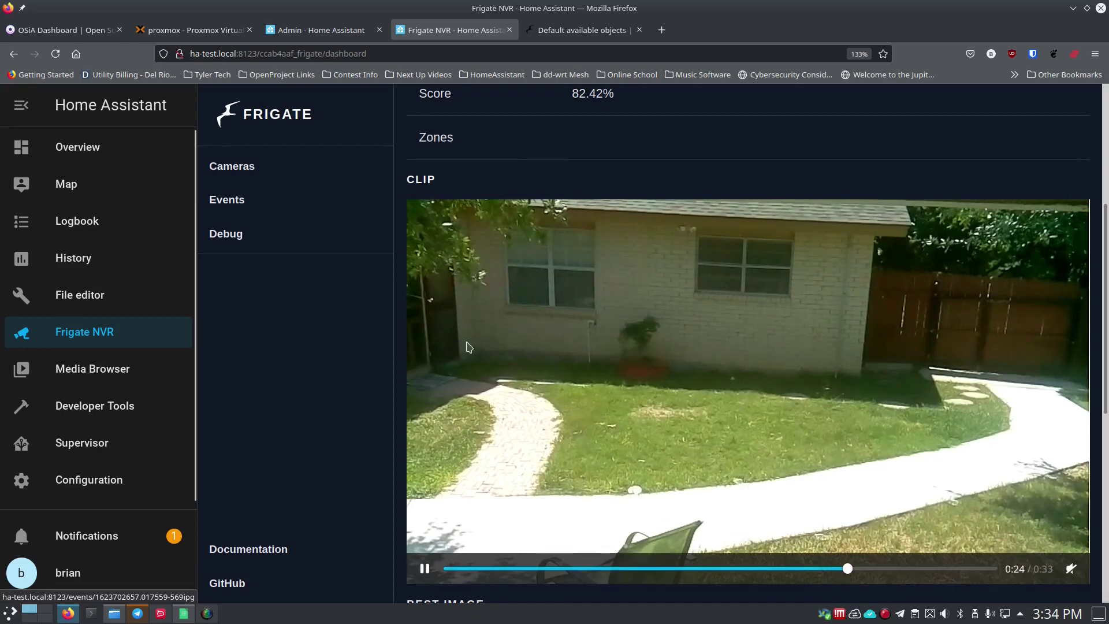
scroll(469, 347, "down", 6)
scroll(469, 347, "down", 1)
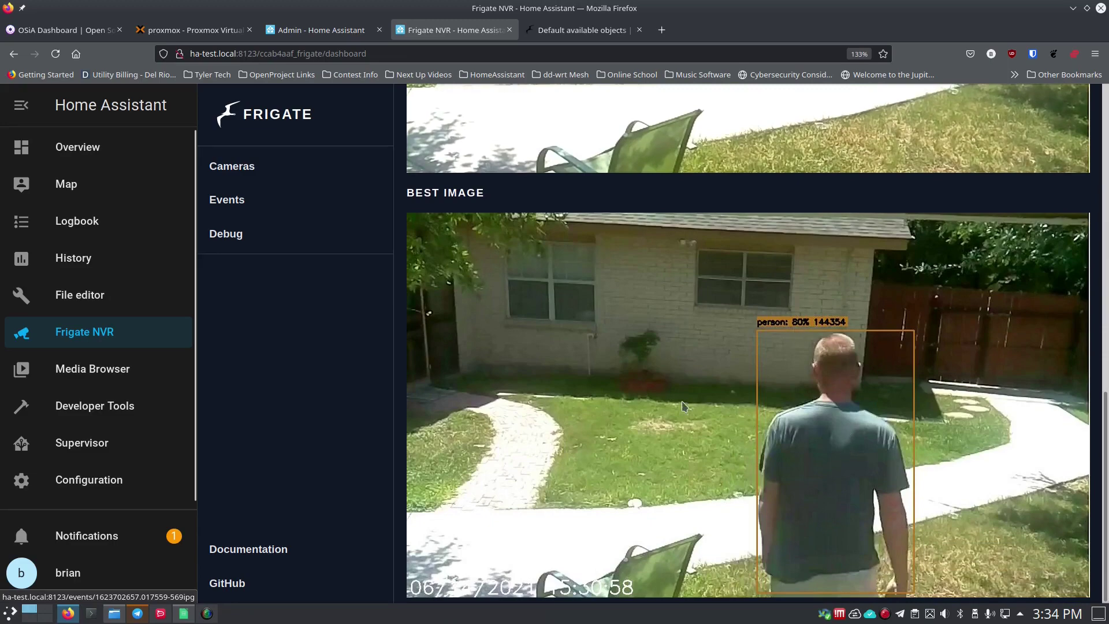
scroll(487, 390, "up", 7)
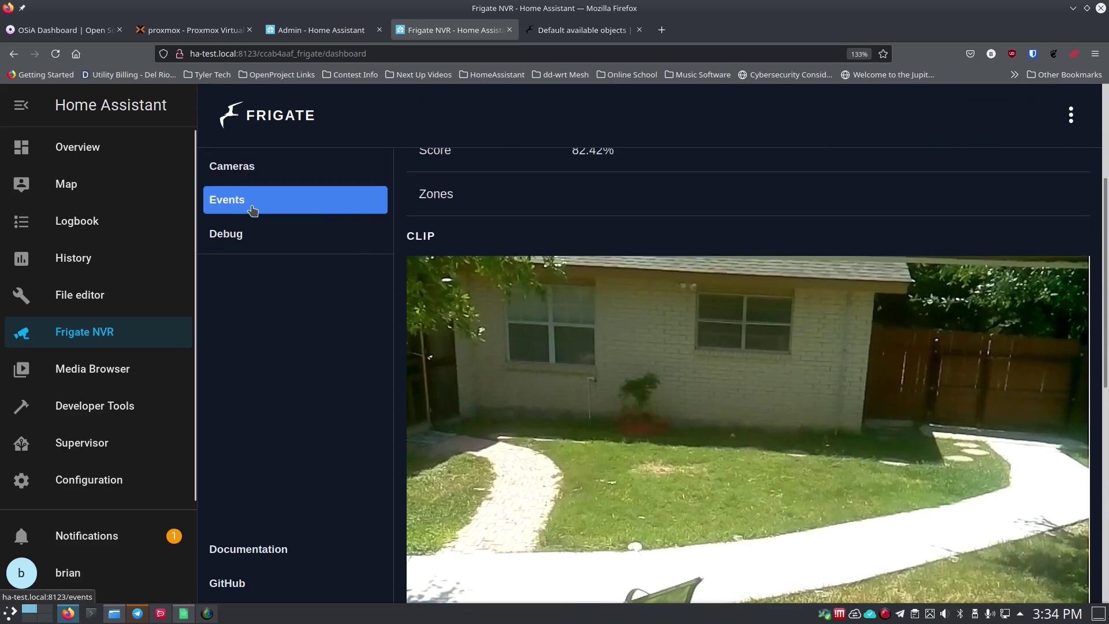
- Return to the Frigate Cameras page showing the PI_CAM_1 live feed
left_click(252, 175)
left_click(279, 200)
left_click(314, 171)
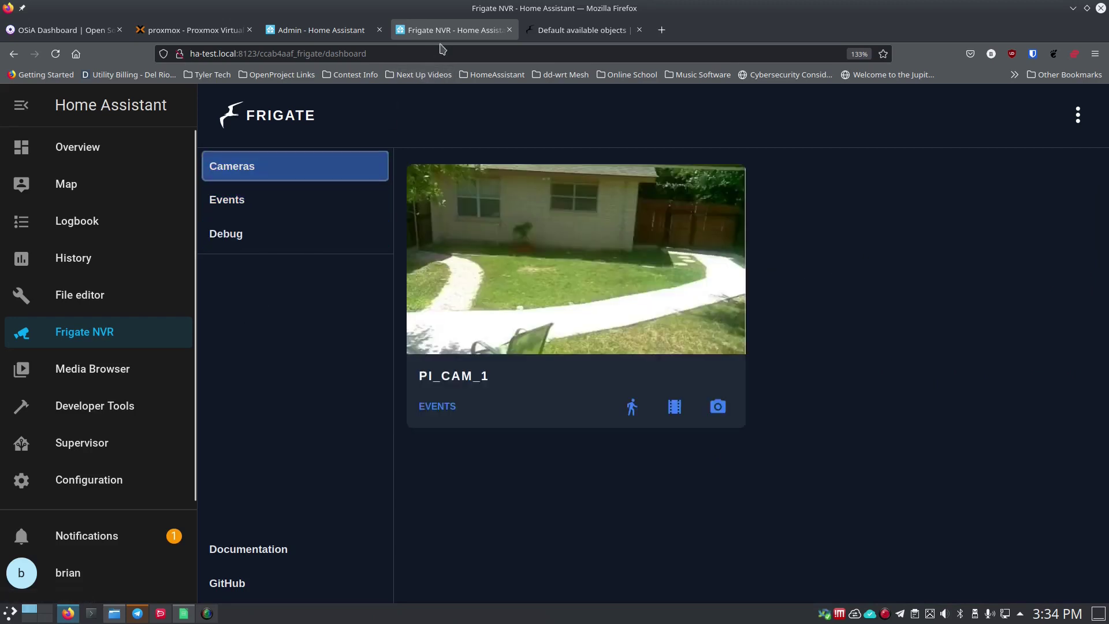
- Read the Frigate Installation docs, view the frigate-hass-integration GitHub repo, then return to Frigate NVR
left_click(583, 31)
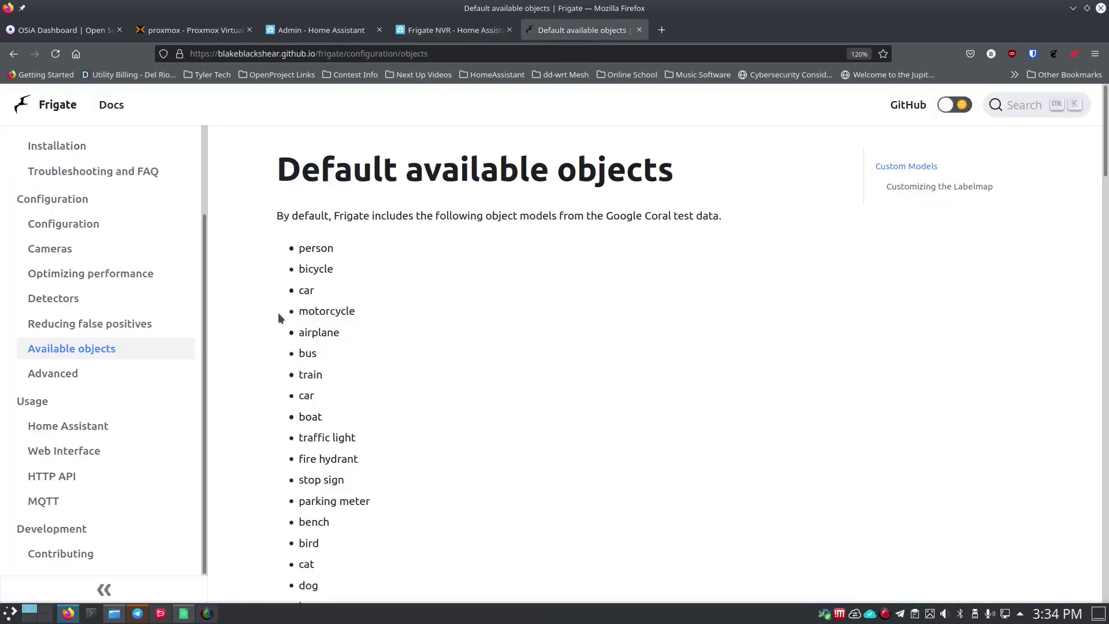
scroll(432, 383, "down", 1)
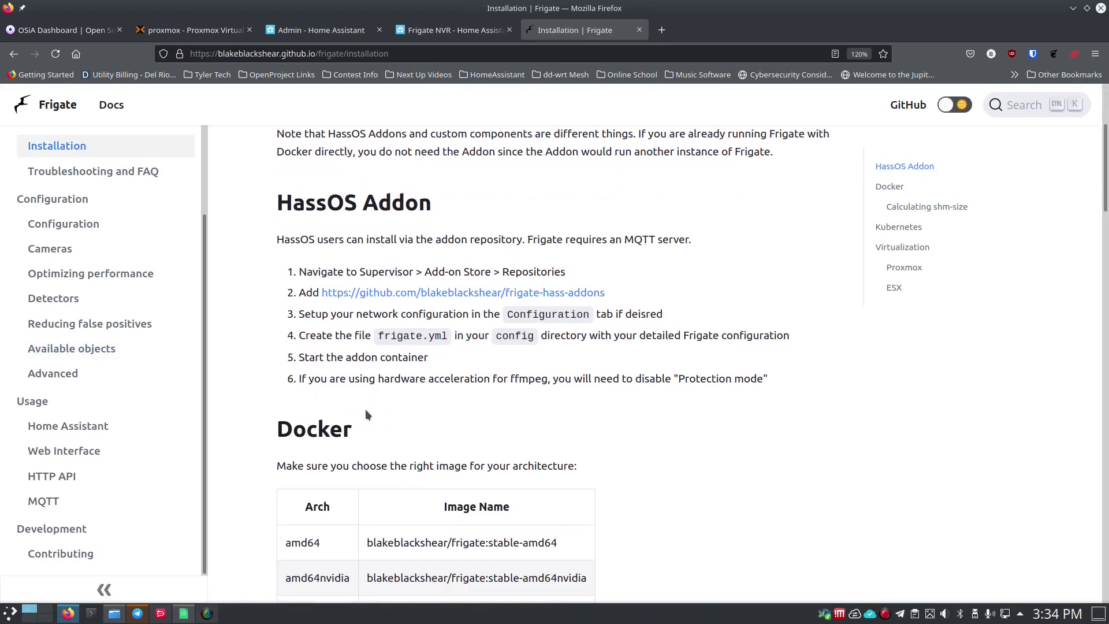
scroll(365, 411, "down", 4)
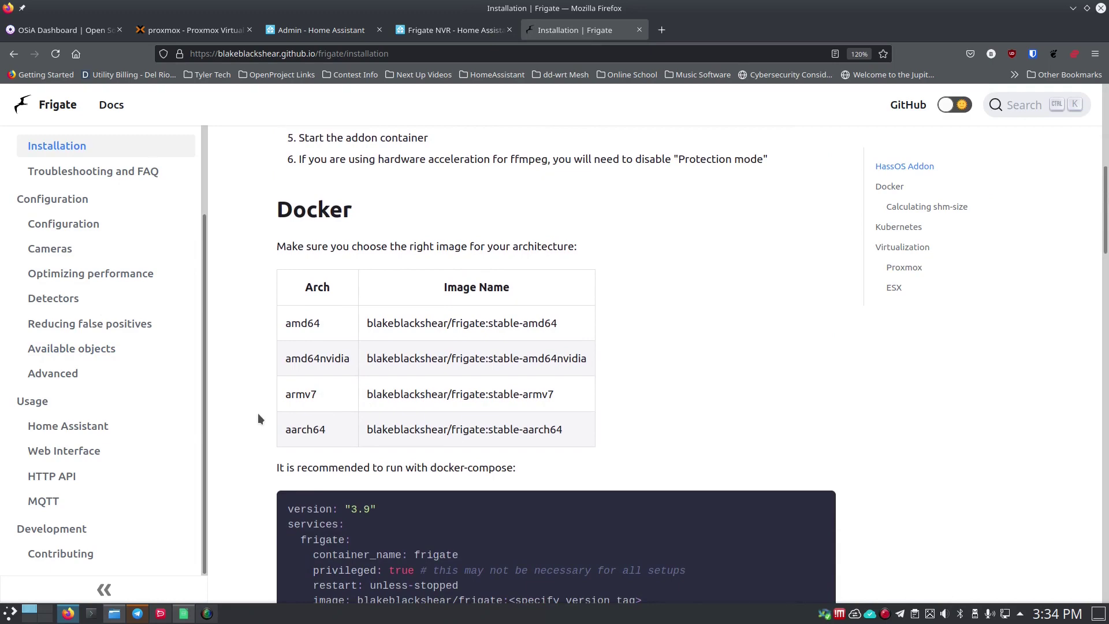
scroll(258, 414, "down", 1)
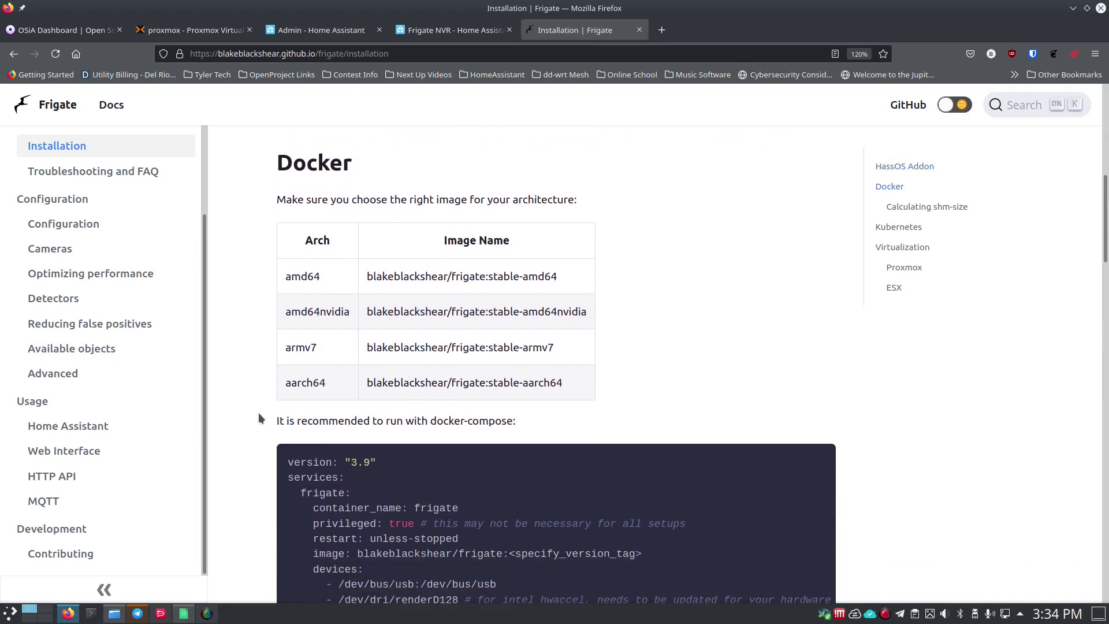
scroll(259, 412, "down", 3)
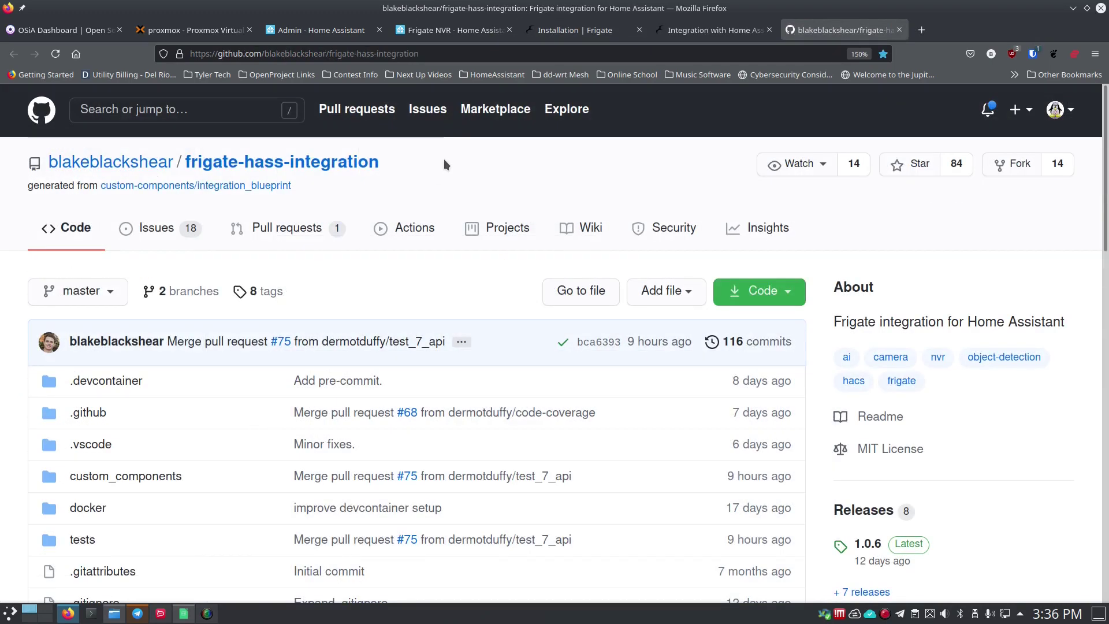
left_click(489, 56)
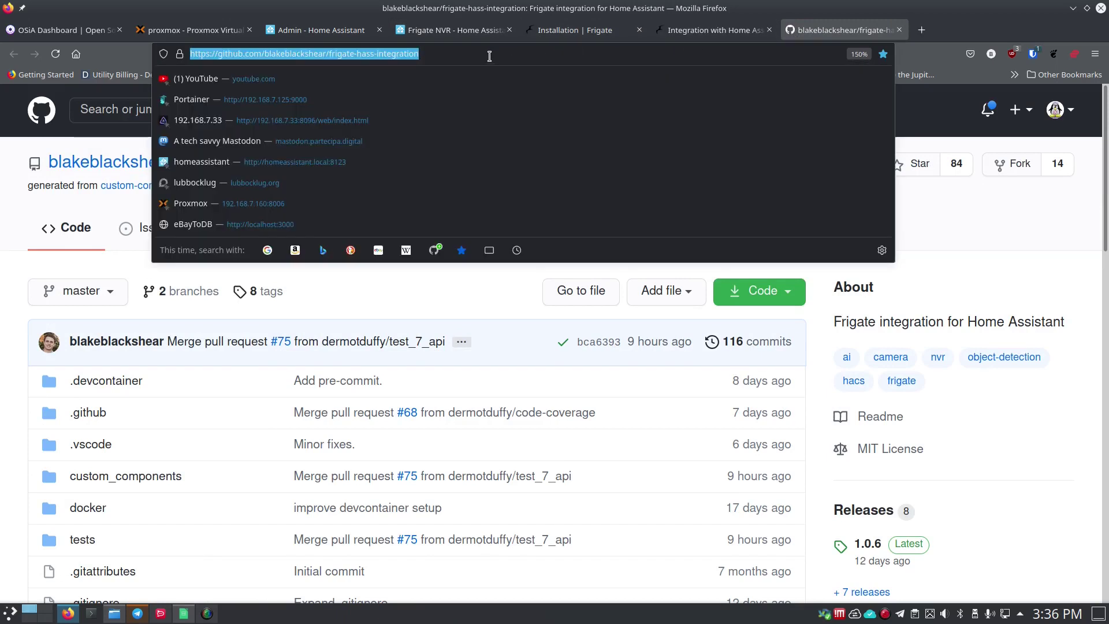
left_click(456, 30)
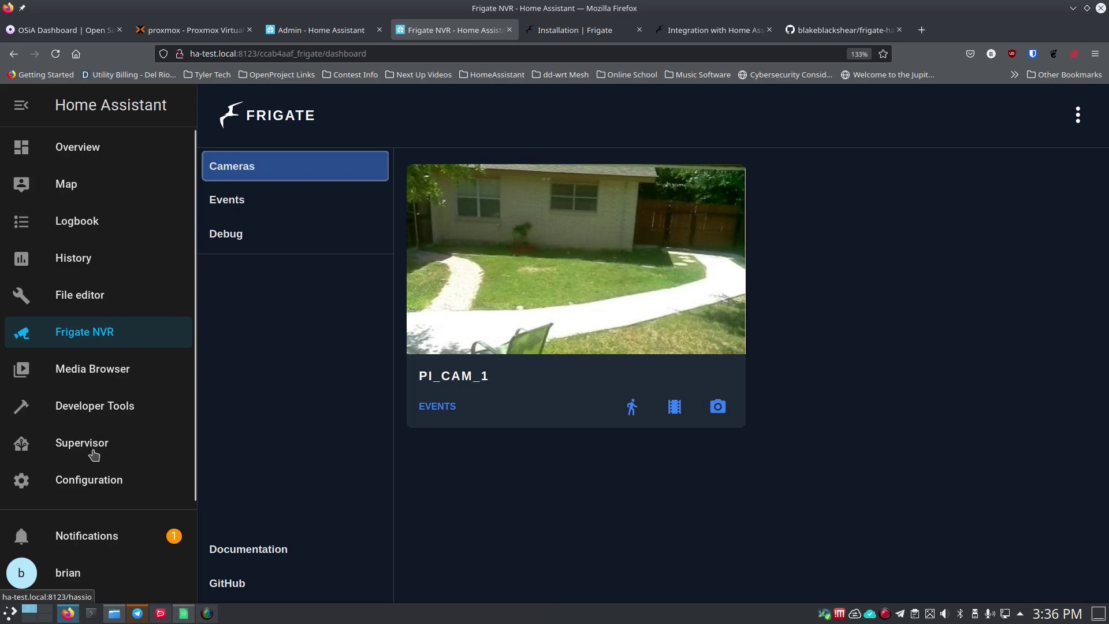
- Browse Configuration and Integrations, then switch to the 'Prerequisites | HACS' docs tab
left_click(86, 480)
left_click(733, 263)
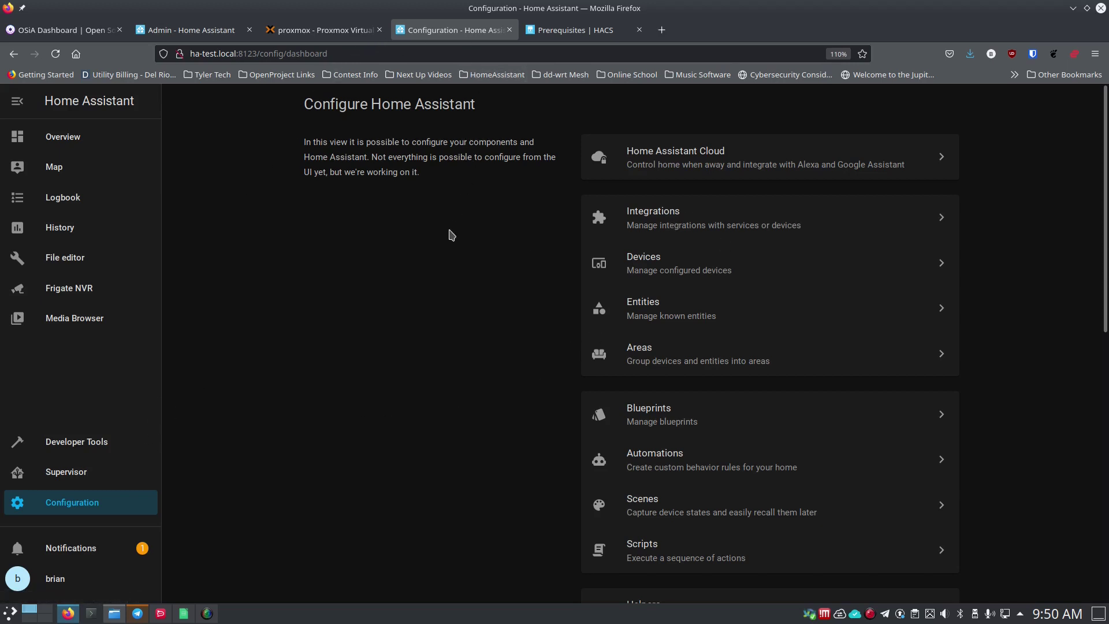
left_click(560, 34)
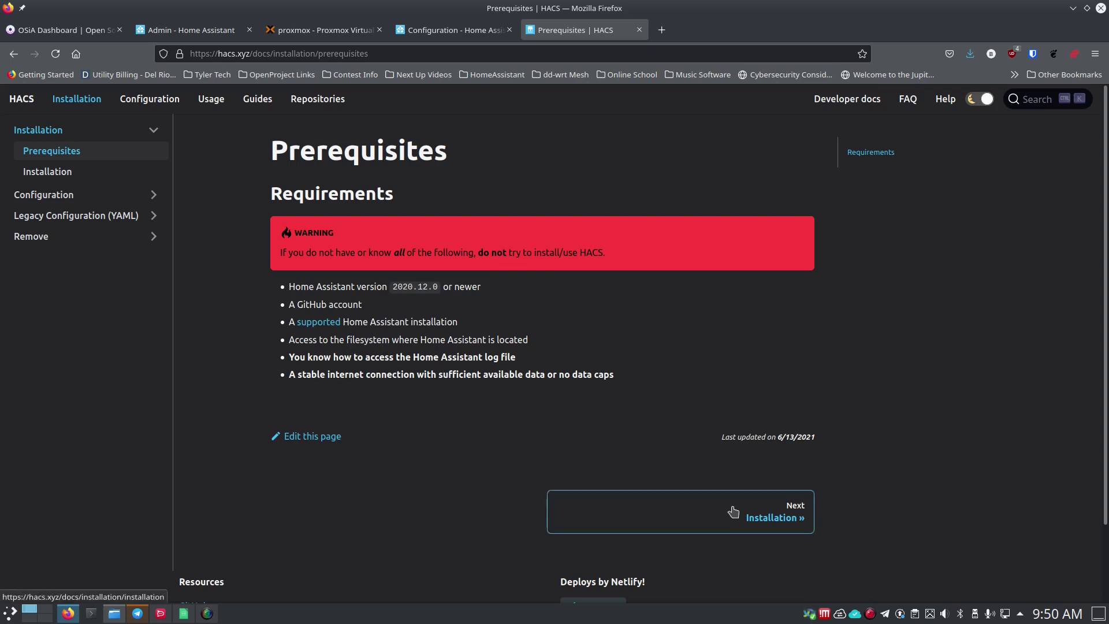
- Read the zoomed-in HACS installation steps for Home Assistant OS
left_click(757, 512)
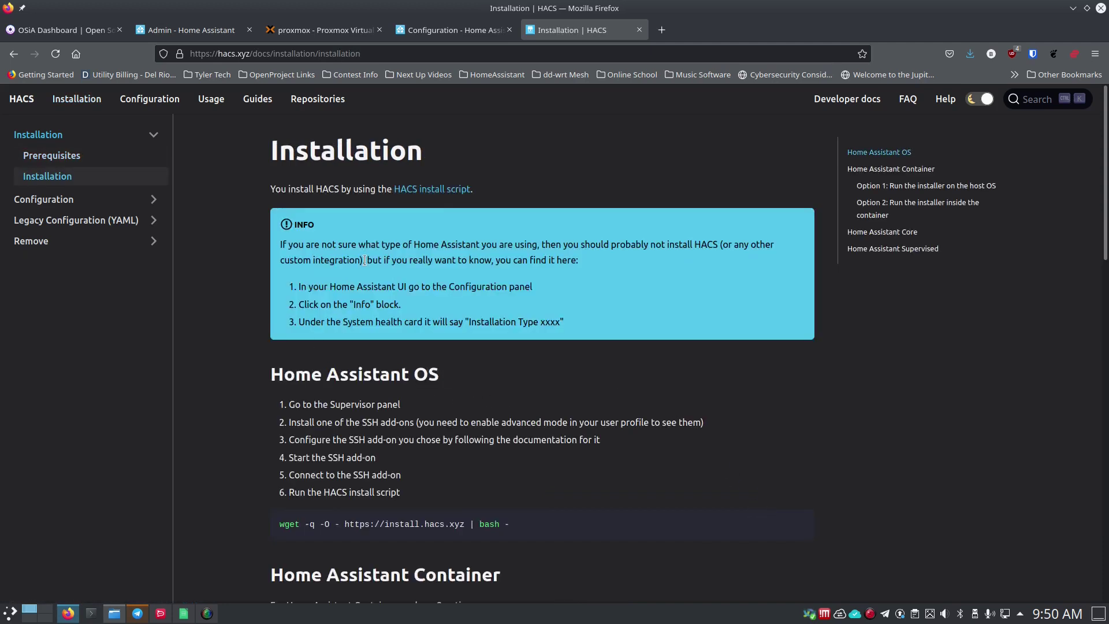
key("ctrl+plus")
key("ctrl+plus")
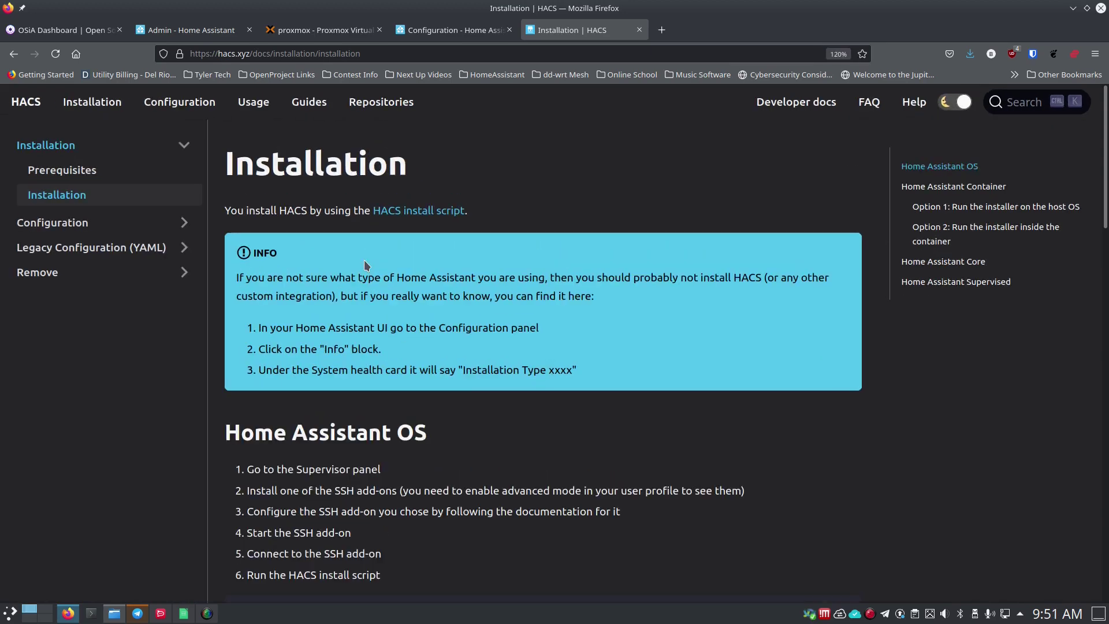
scroll(364, 260, "down", 1)
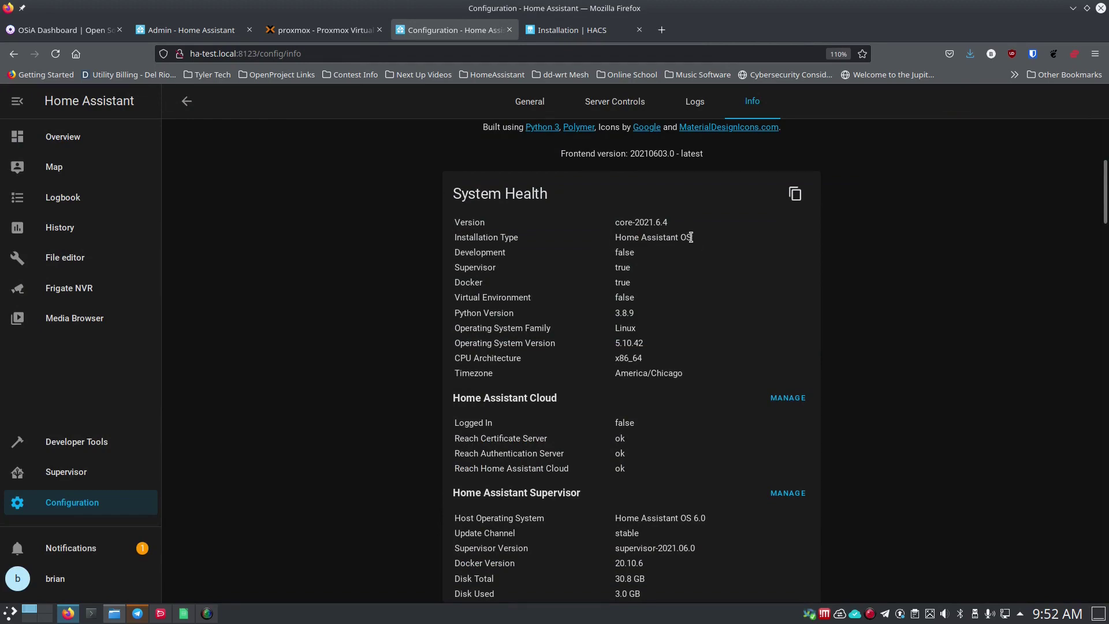
left_click(558, 32)
scroll(392, 419, "down", 4)
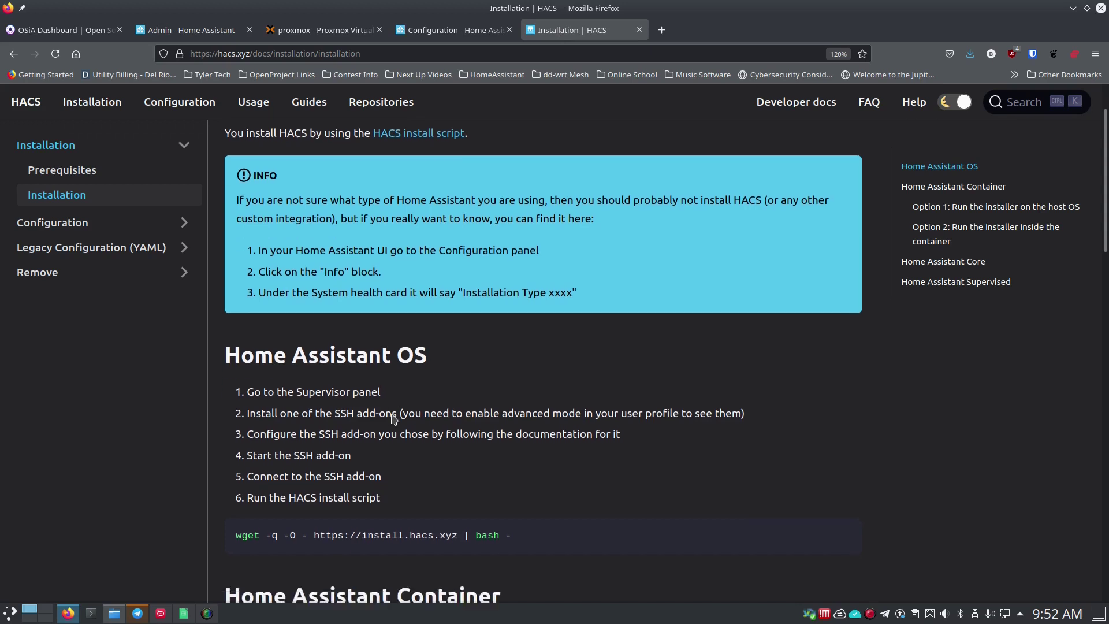
mouse_move(407, 445)
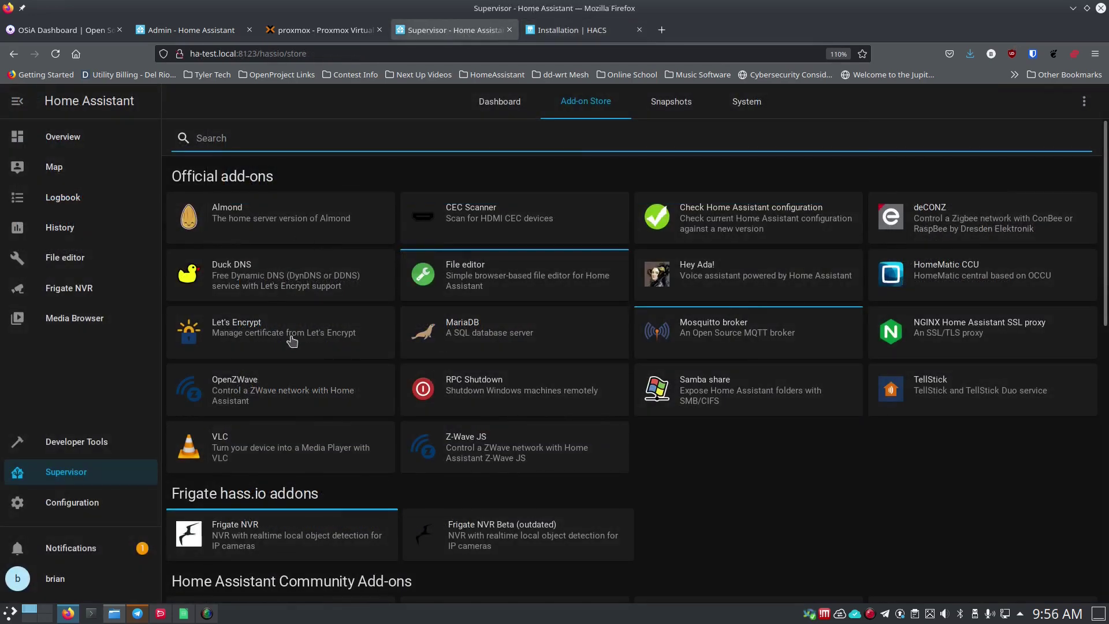
- Switch on Advanced Mode in the Home Assistant user profile settings
left_click(45, 581)
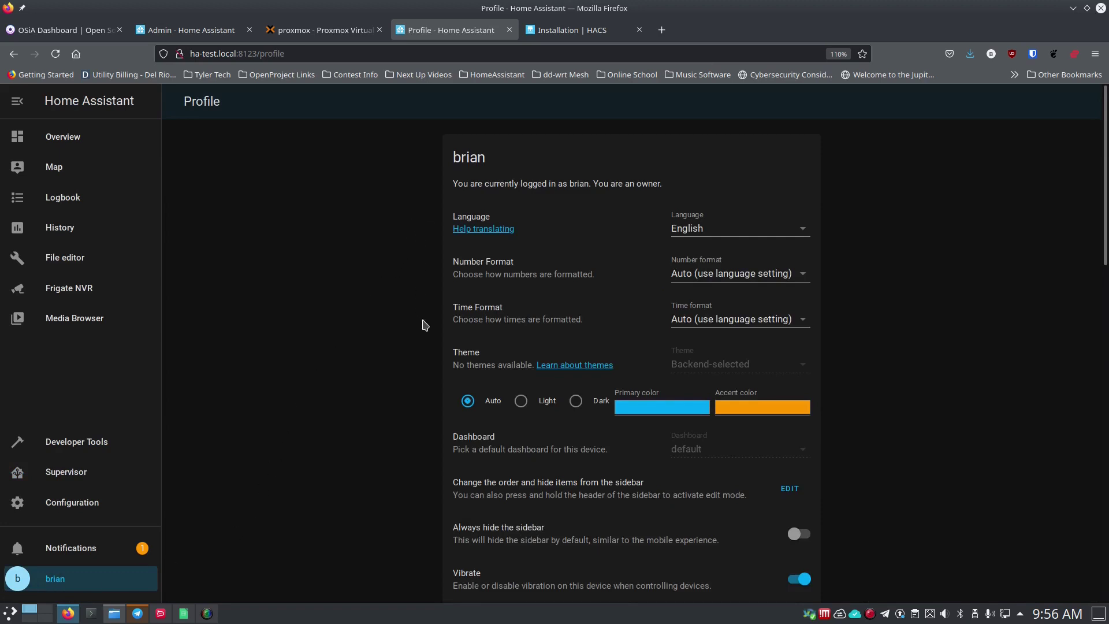
scroll(424, 325, "down", 5)
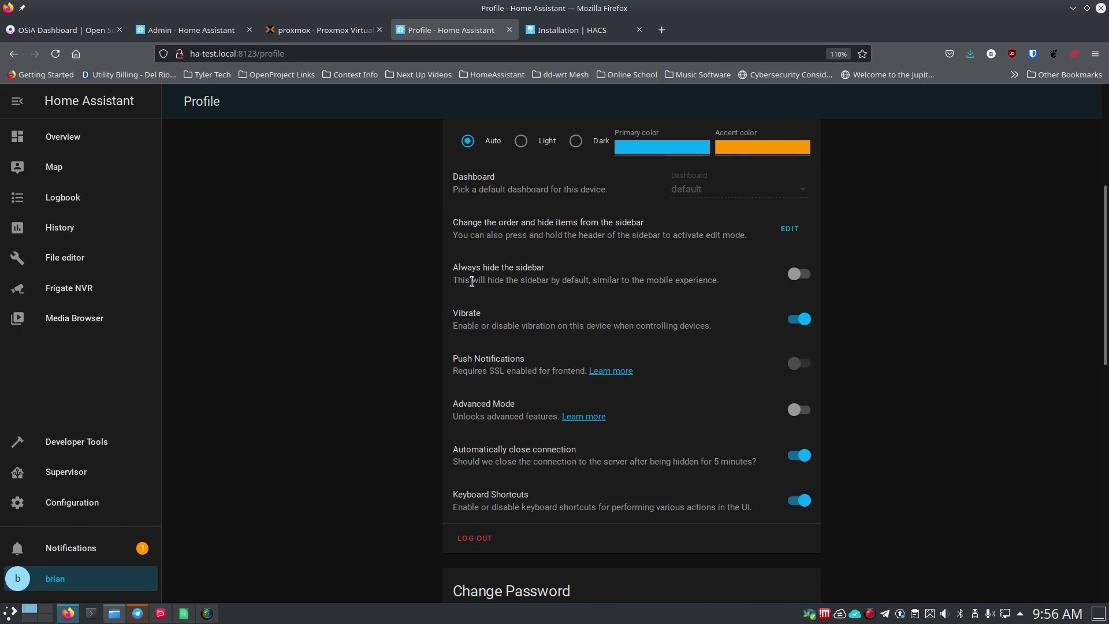
scroll(465, 283, "down", 1)
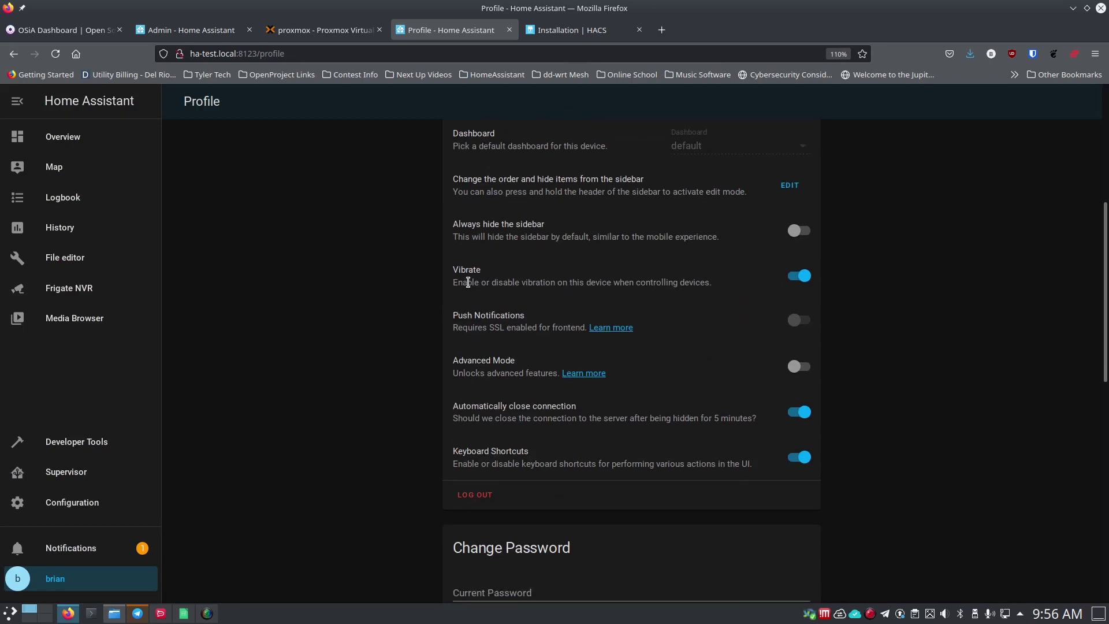
scroll(439, 364, "down", 2)
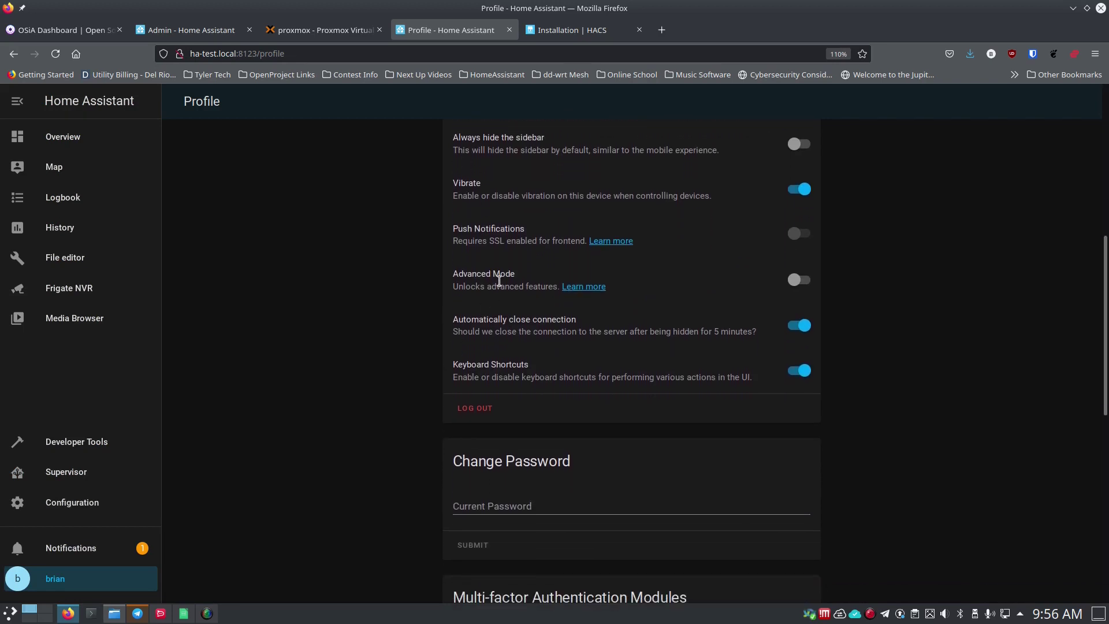
left_click(799, 282)
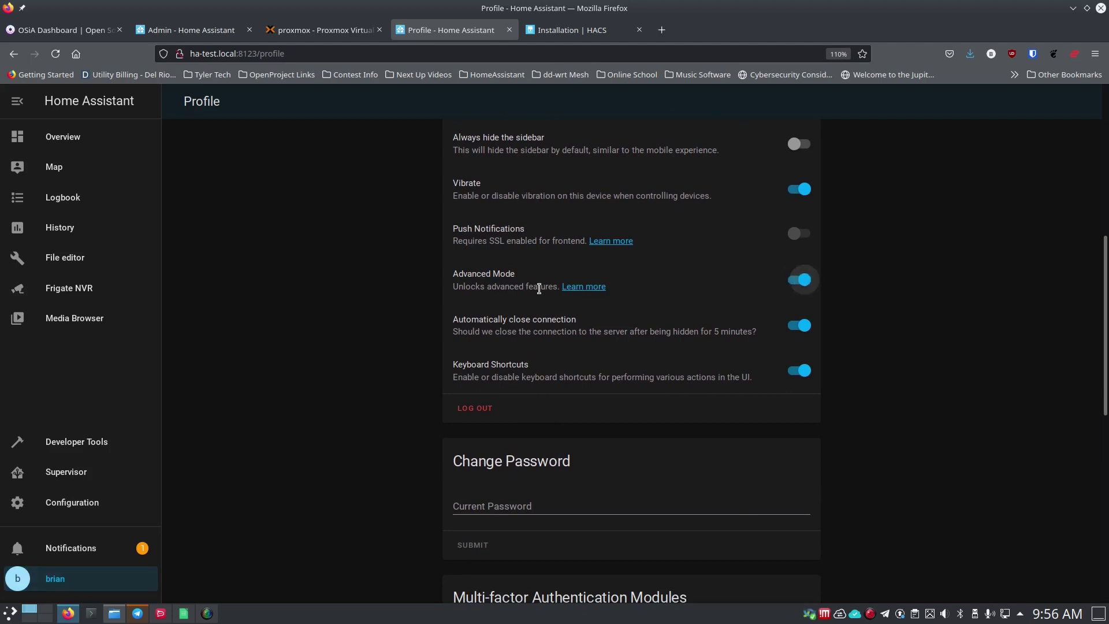
scroll(430, 497, "down", 3)
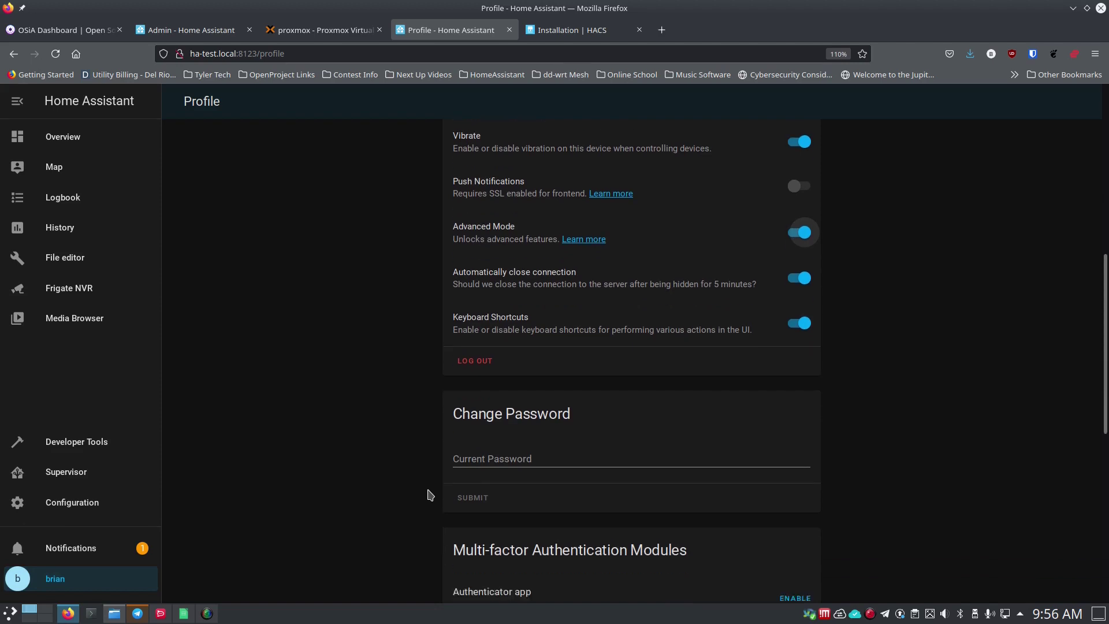
scroll(450, 432, "down", 5)
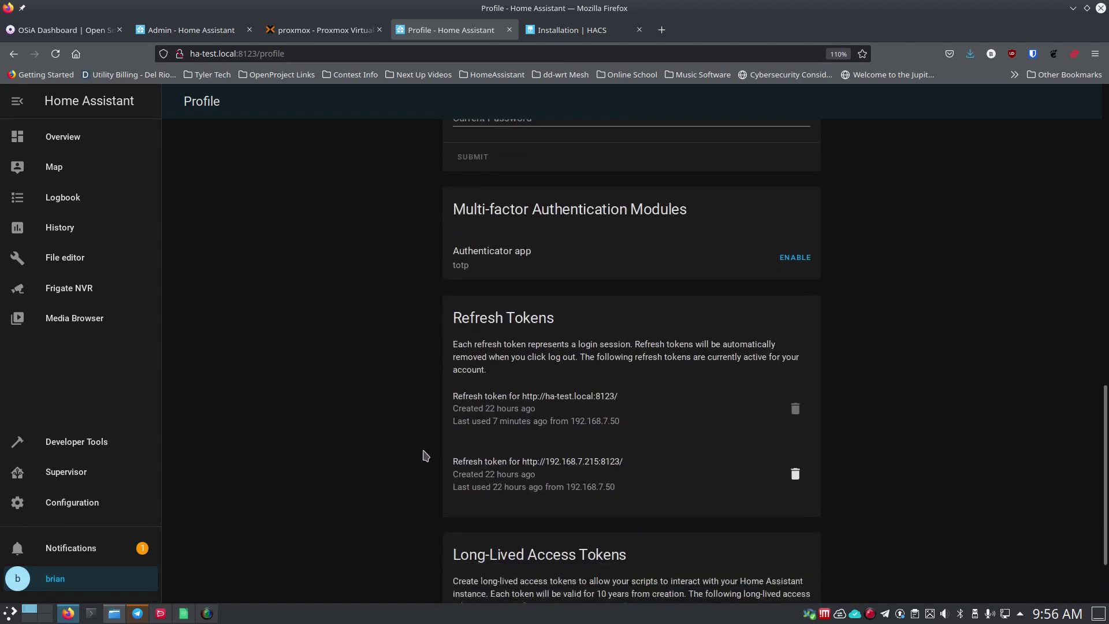
scroll(448, 414, "down", 1)
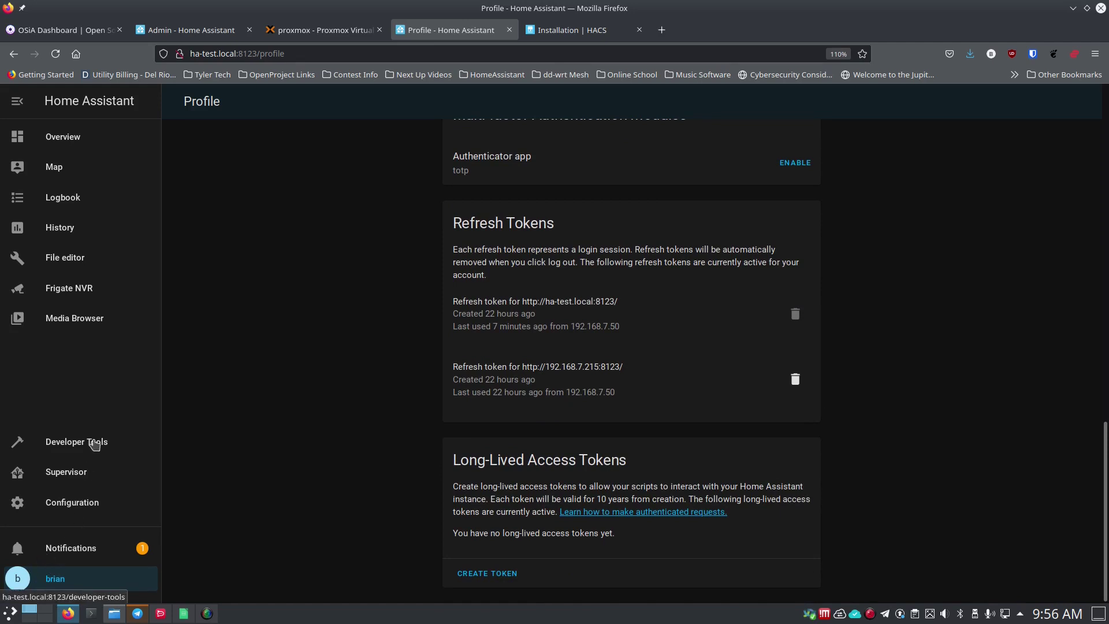
- Search the Supervisor Add-on Store for 'SSH' and open the Terminal & SSH add-on
left_click(75, 479)
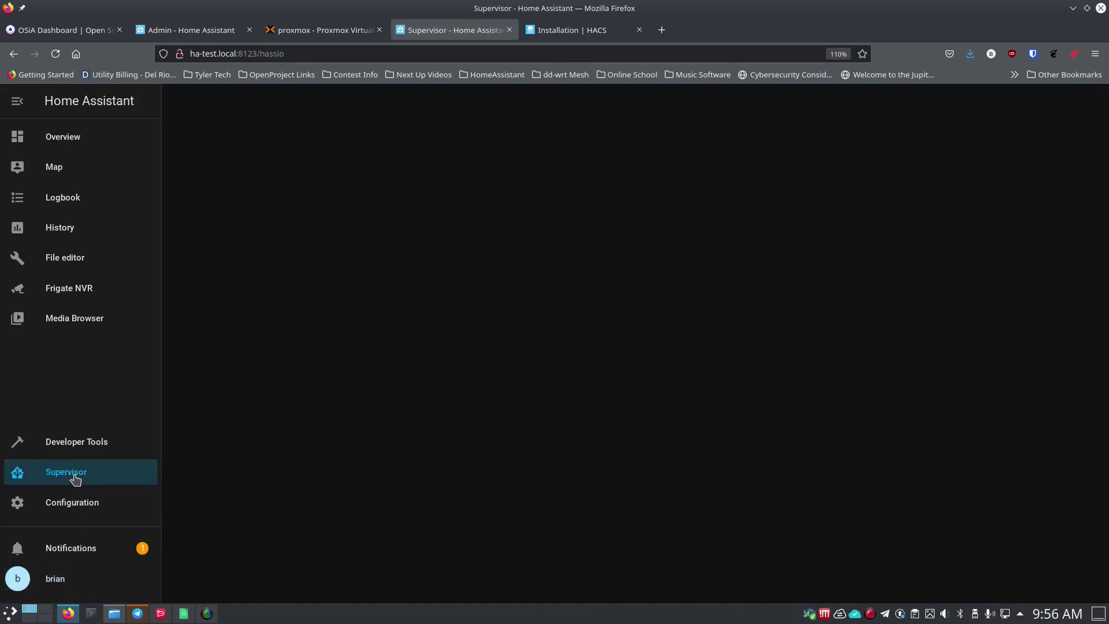
left_click(592, 112)
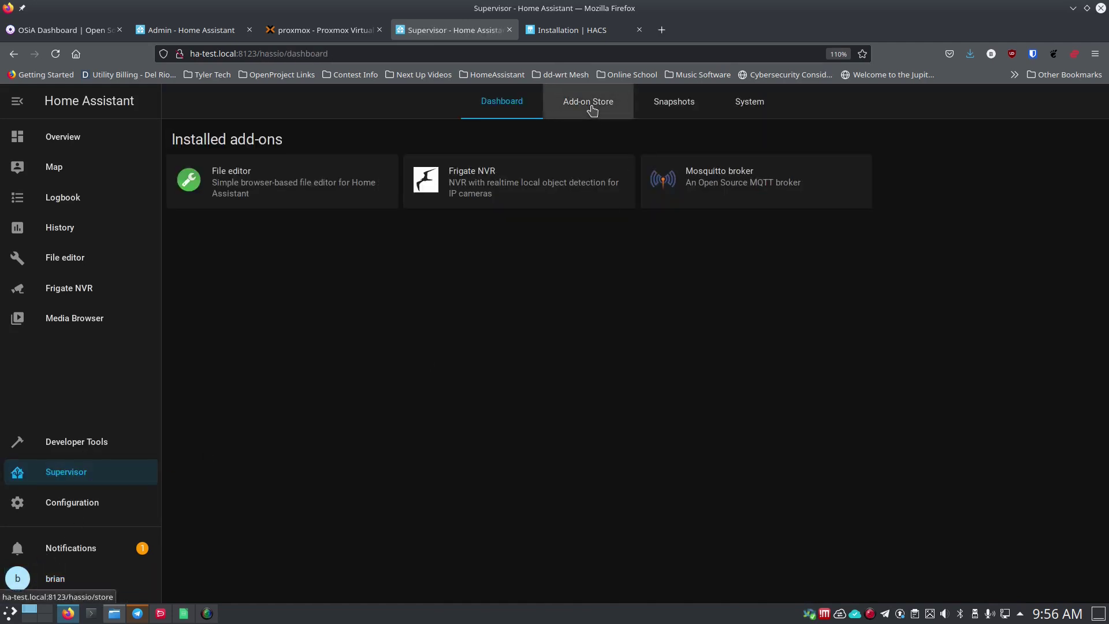
left_click(314, 138)
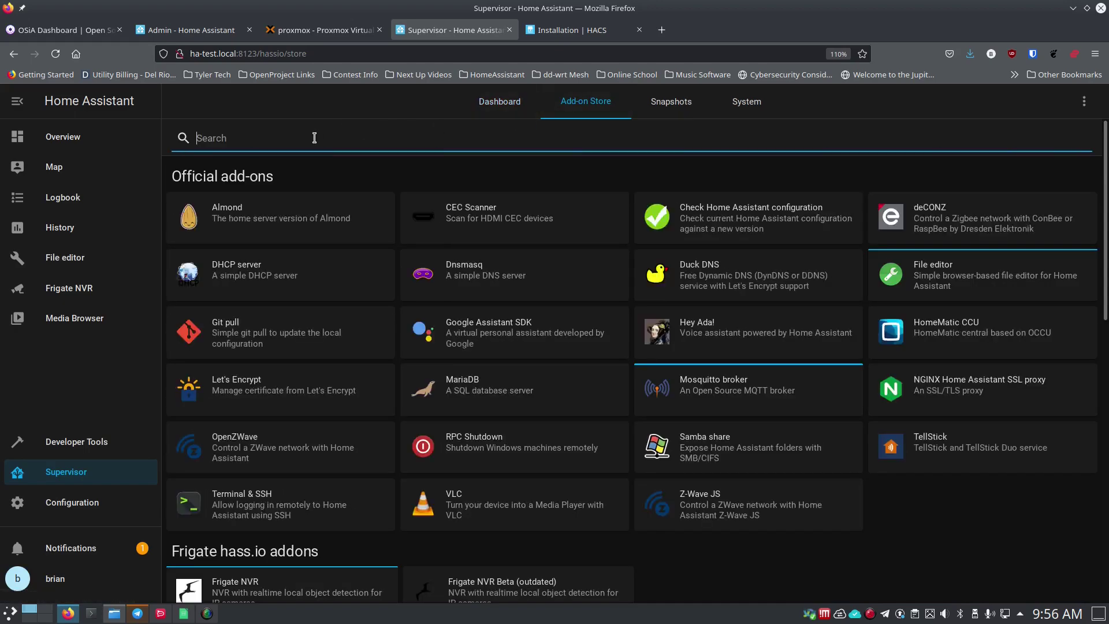
type("SSH")
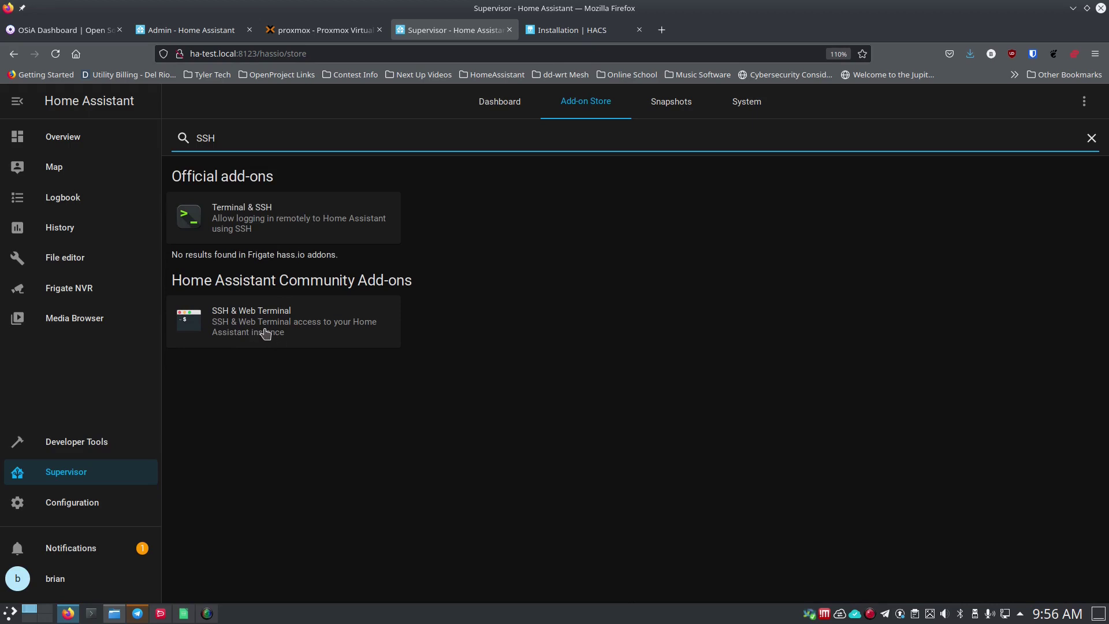
left_click(292, 225)
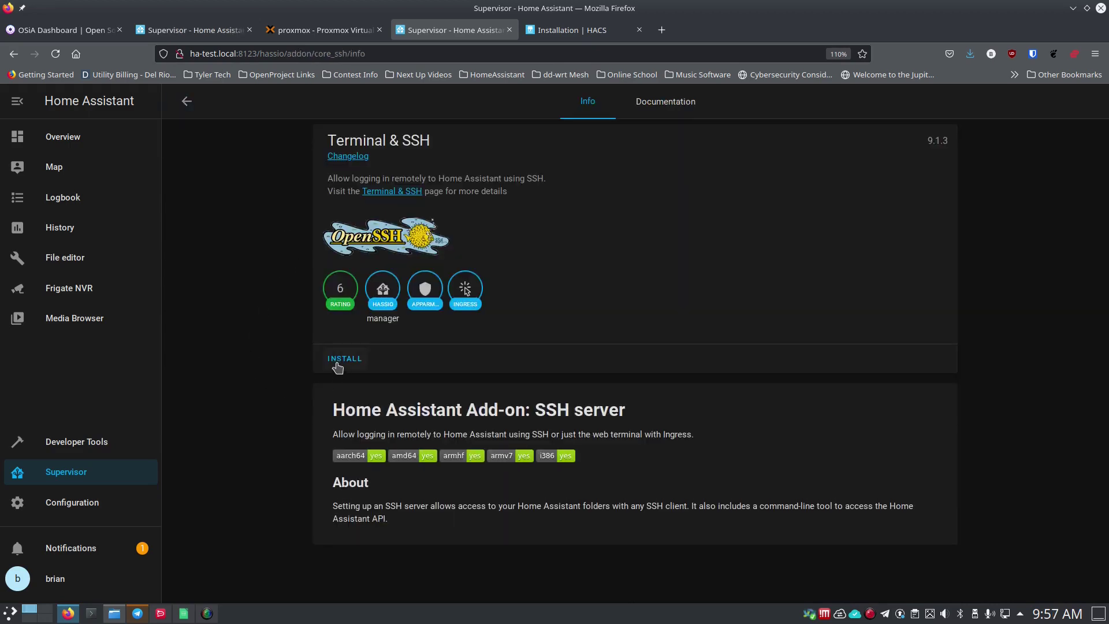
- Install Terminal & SSH with Watchdog and Show in sidebar turned on
left_click(349, 358)
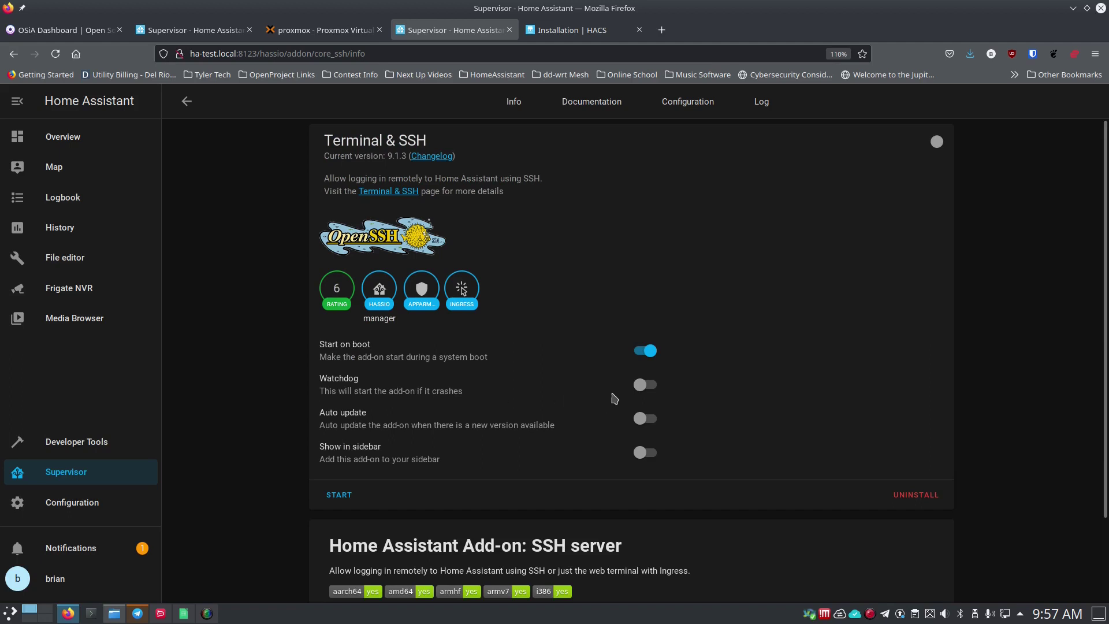
left_click(640, 386)
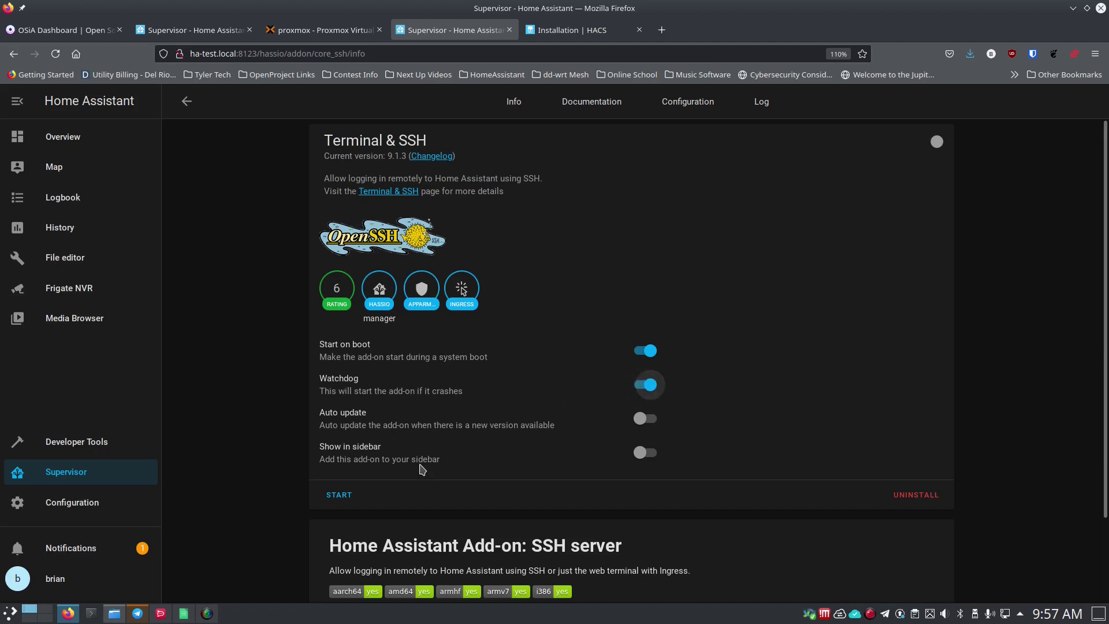
left_click(641, 453)
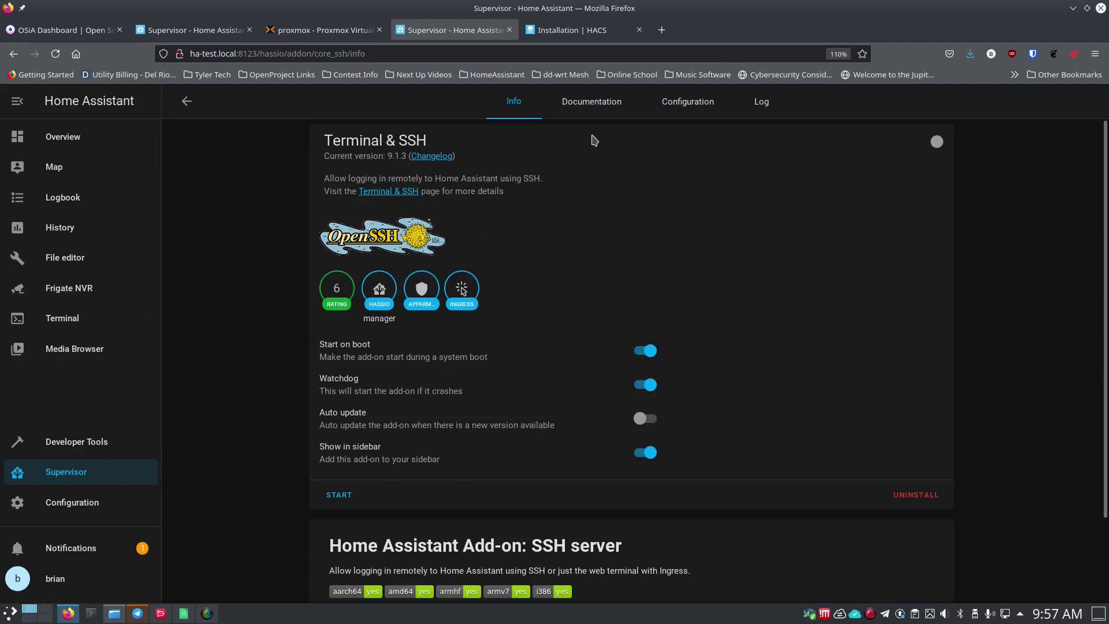
left_click(687, 110)
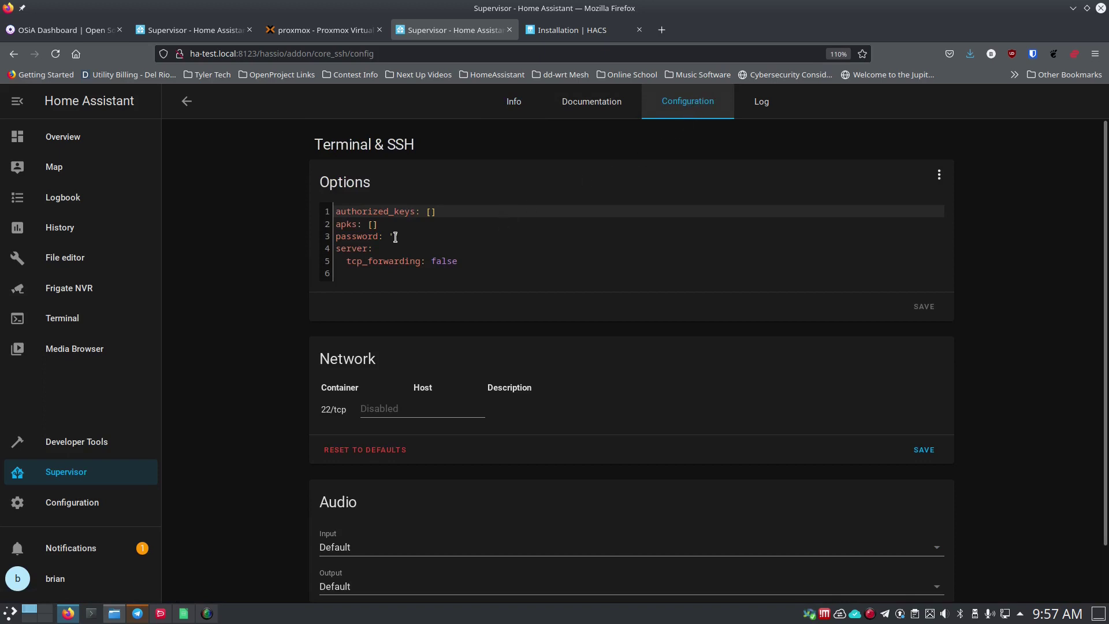
- Save an SSH login password in the add-on options and map host port 22 to 22/tcp
left_click(395, 237)
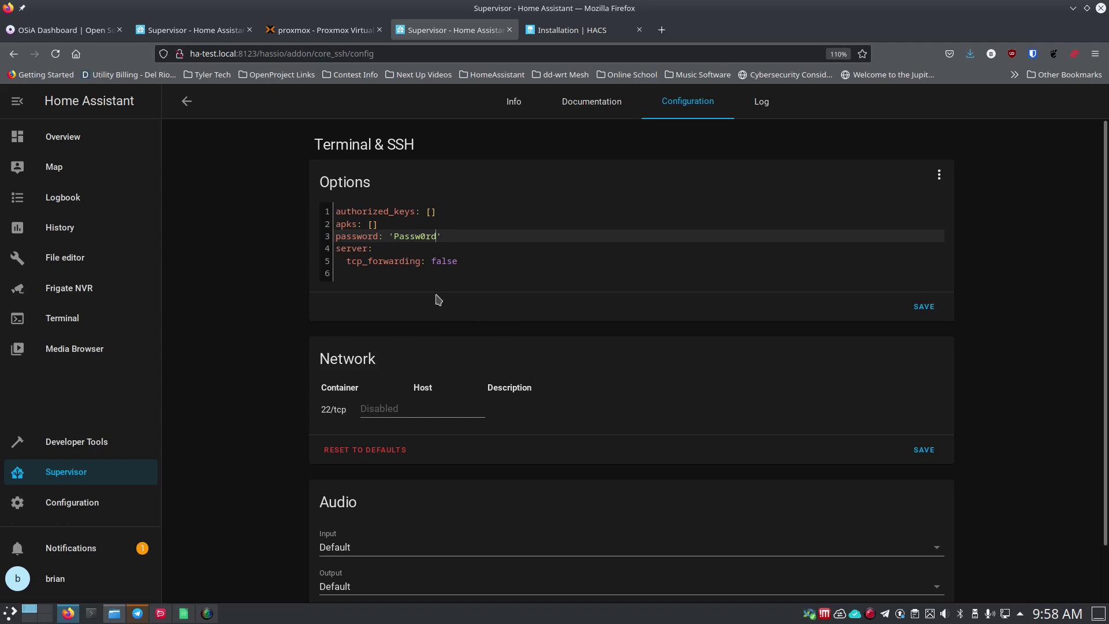
left_click(410, 409)
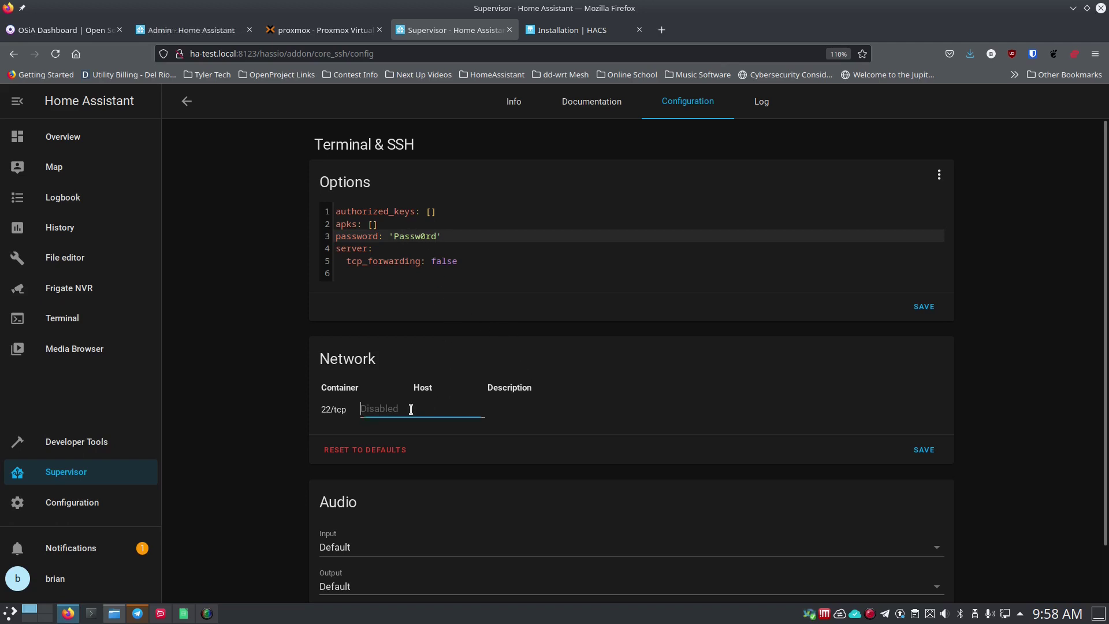
type("22")
left_click(924, 308)
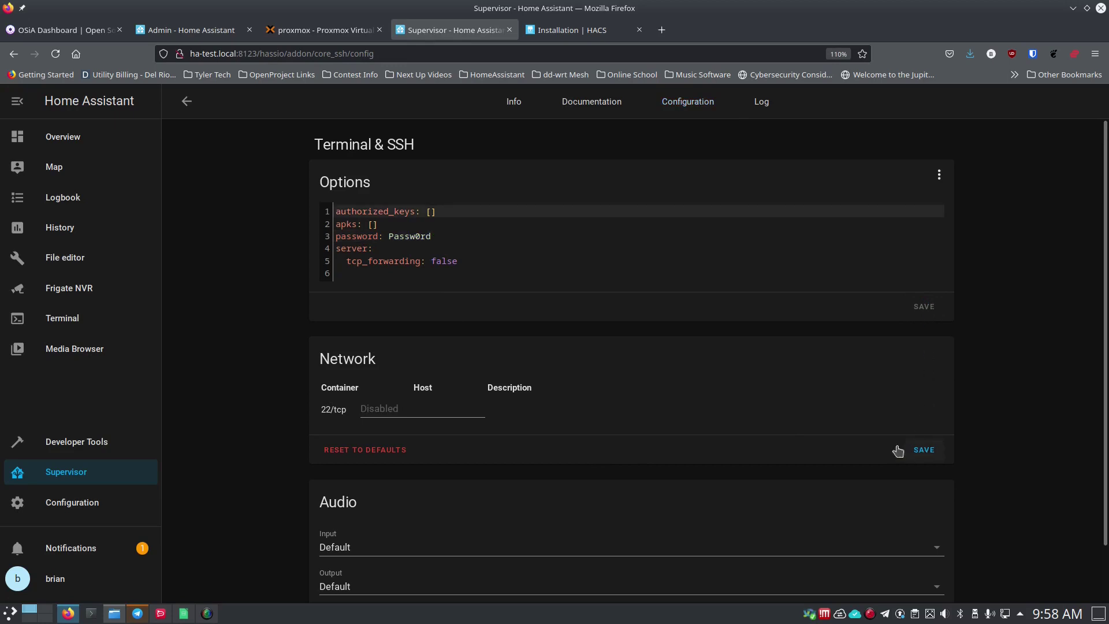
left_click(404, 407)
type("22")
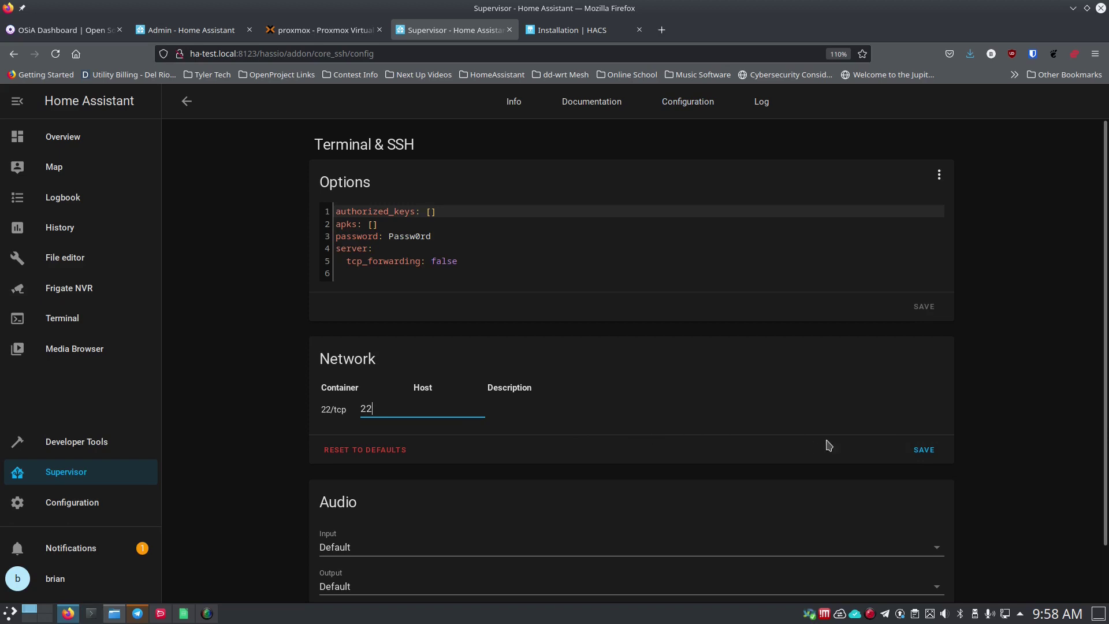
left_click(921, 450)
- Start Terminal & SSH, check its log for SSH listening on port 22, and open Terminal
left_click(515, 104)
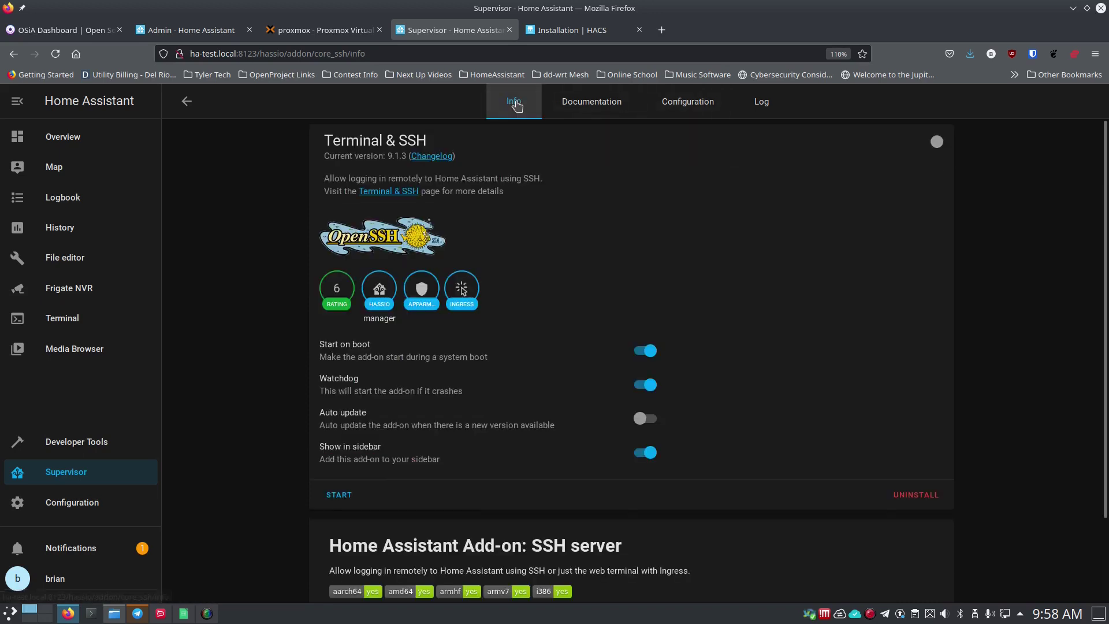
left_click(340, 498)
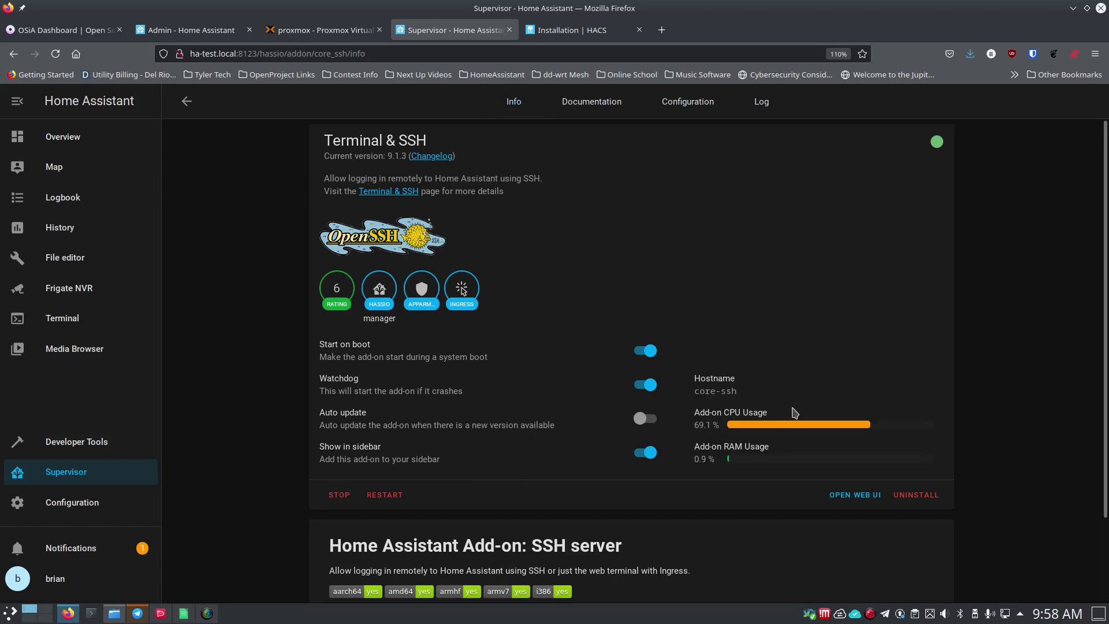
left_click(765, 106)
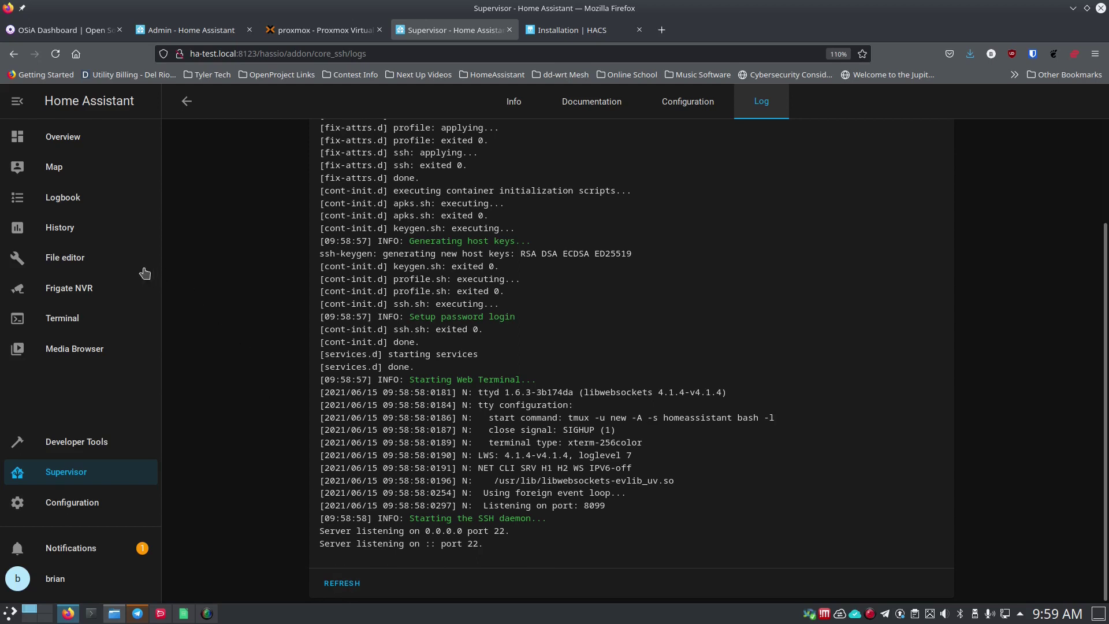
left_click(76, 318)
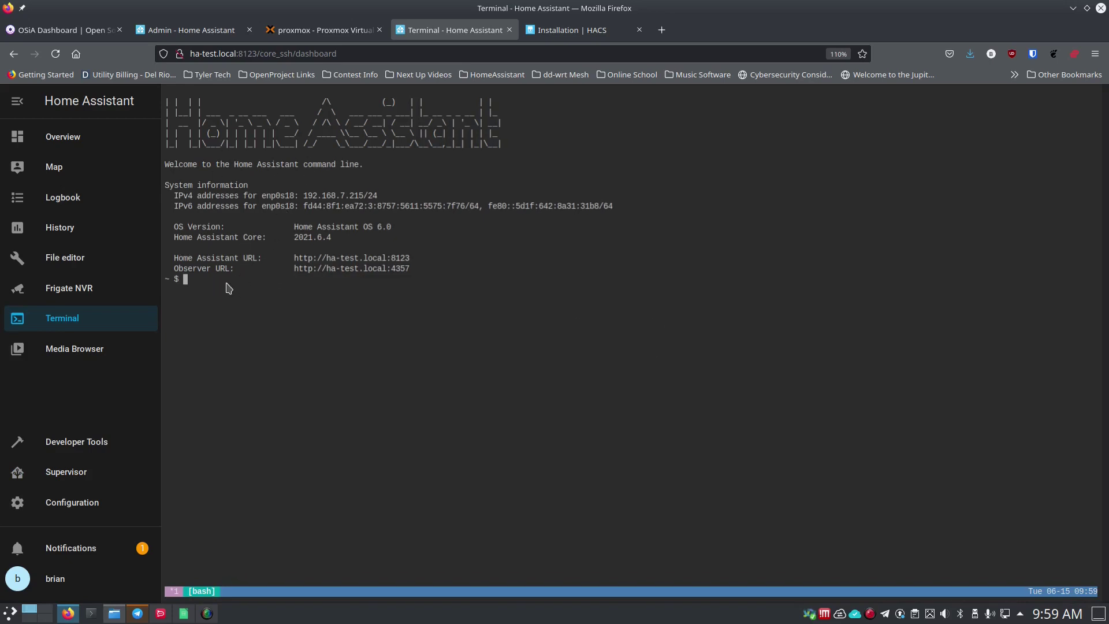
- Copy the HACS wget install command from the docs and run it in the cleared terminal
key("ctrl+l")
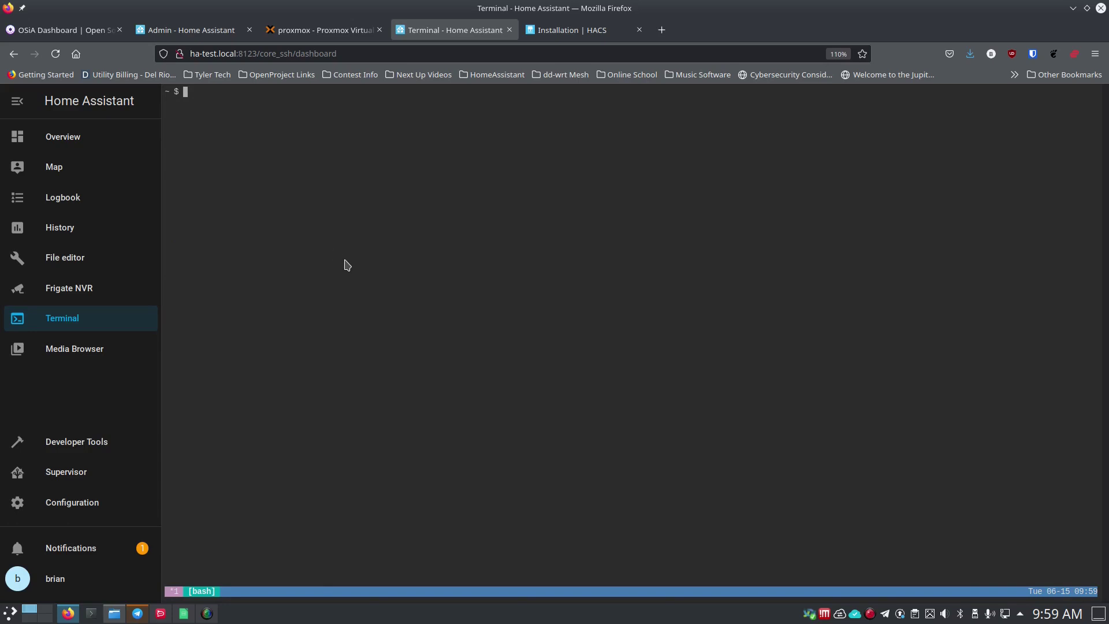
left_click(569, 30)
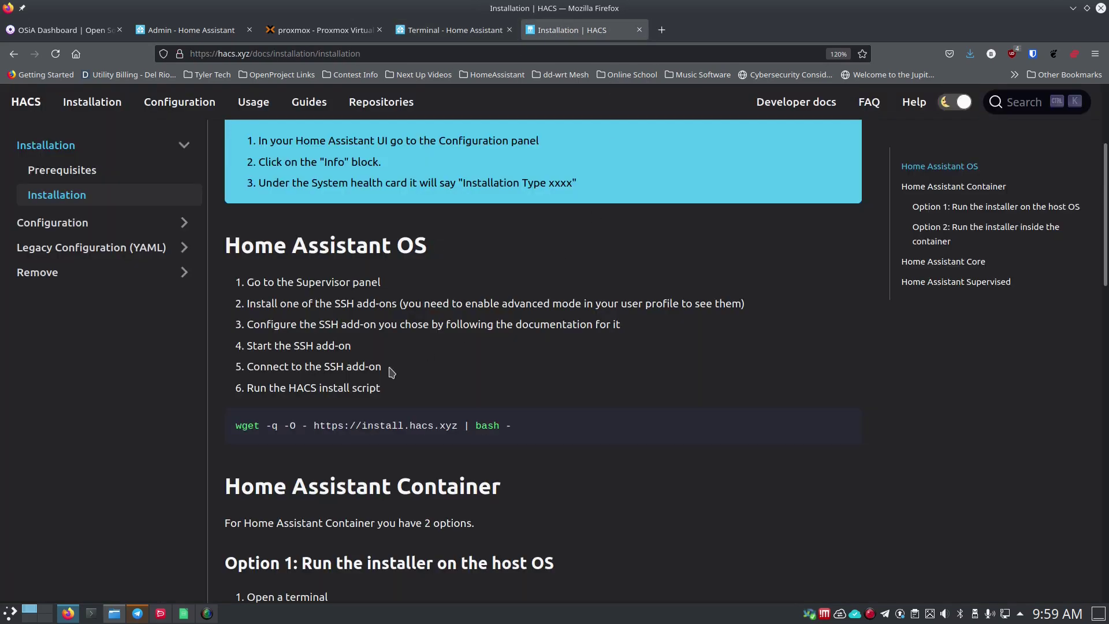
left_click_drag(232, 428, 520, 434)
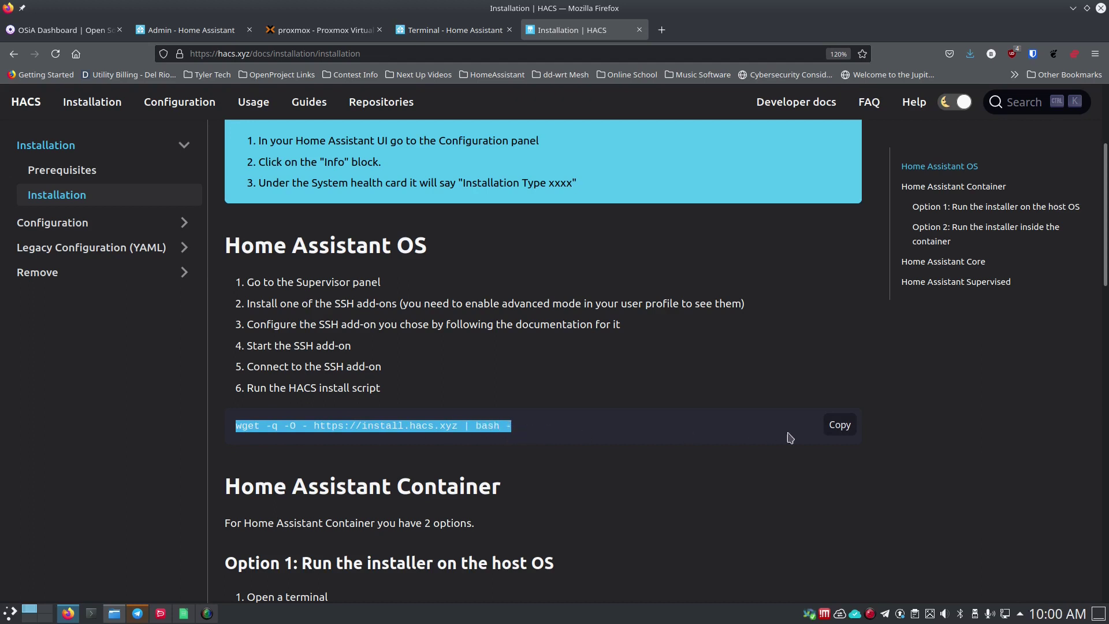
left_click(841, 426)
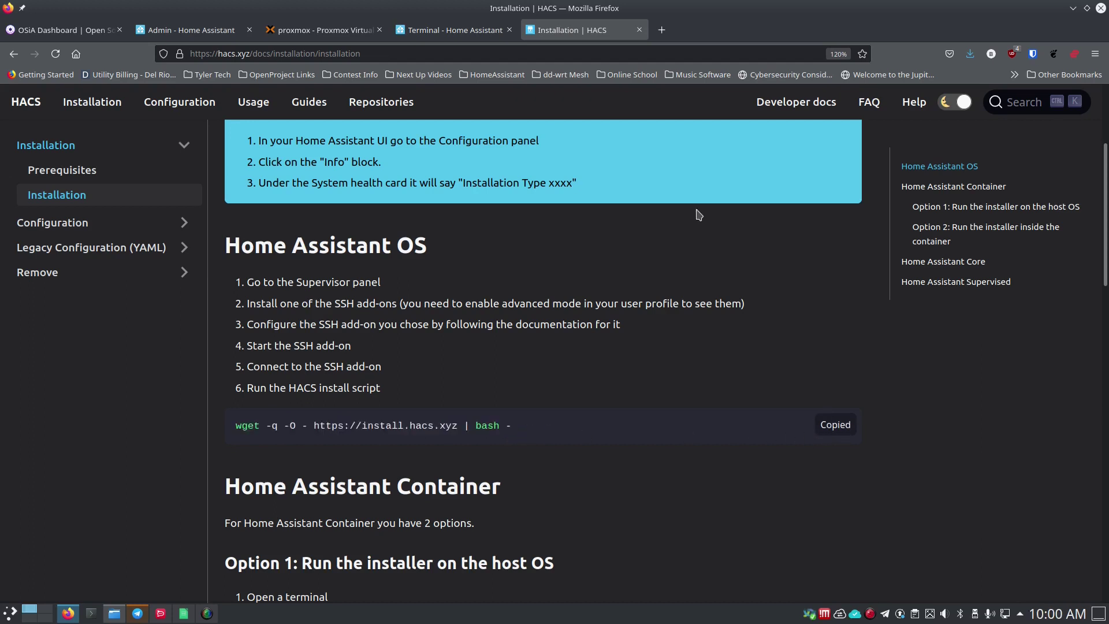
left_click(461, 37)
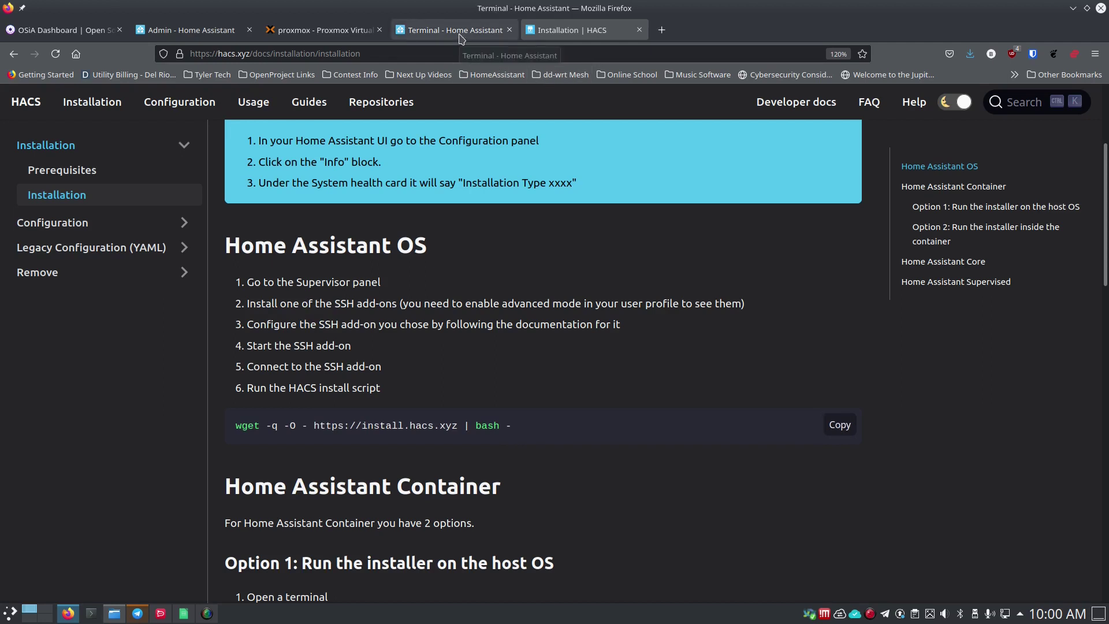
right_click(295, 126)
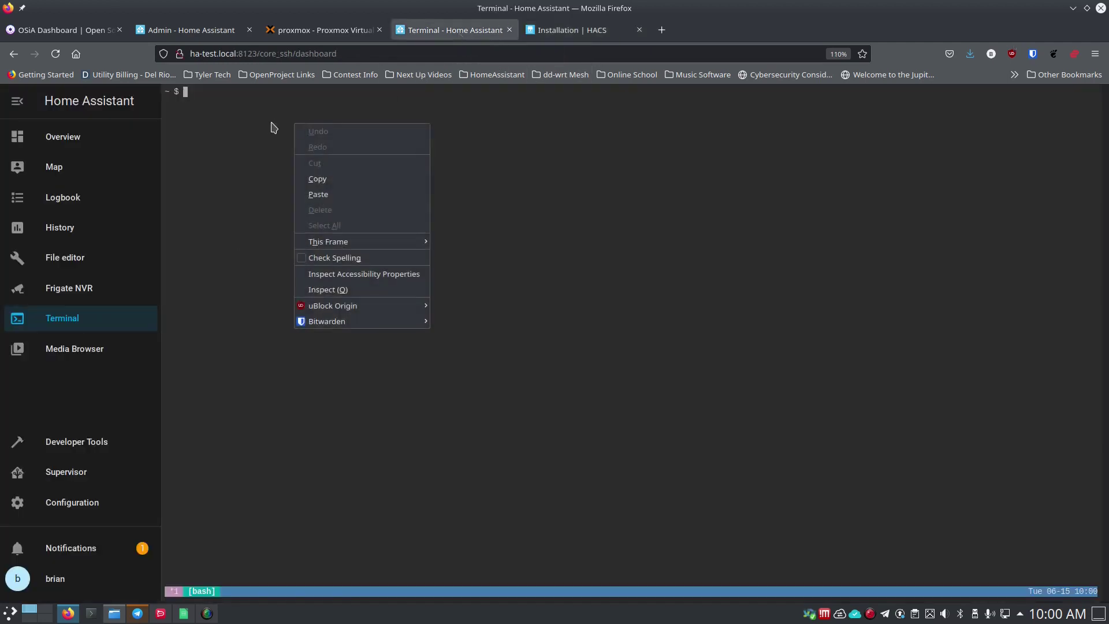
left_click(314, 196)
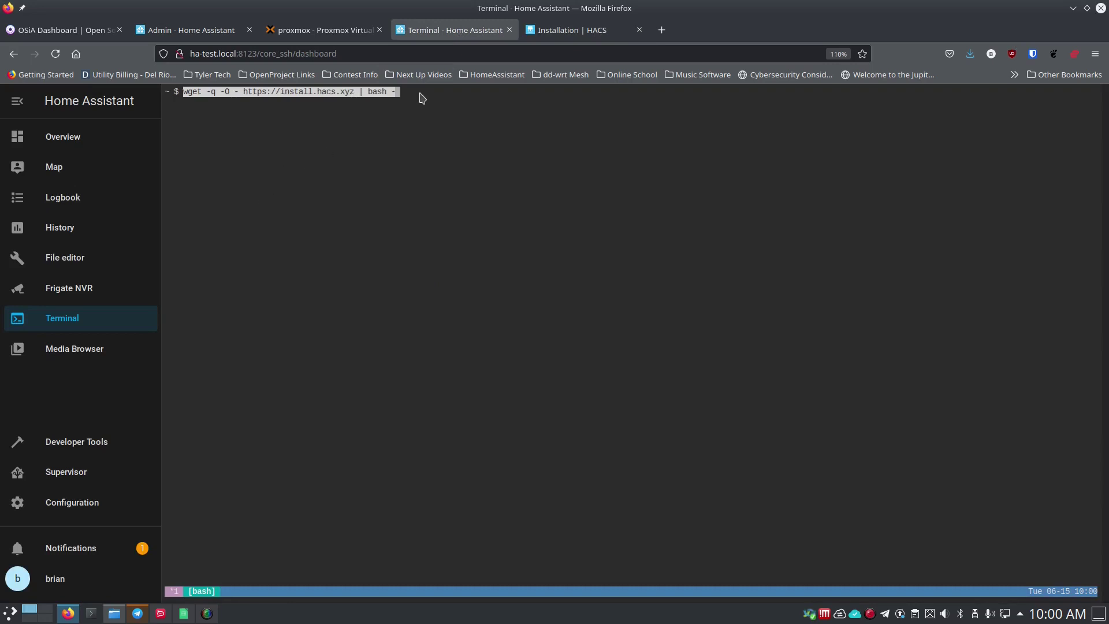
key("Return")
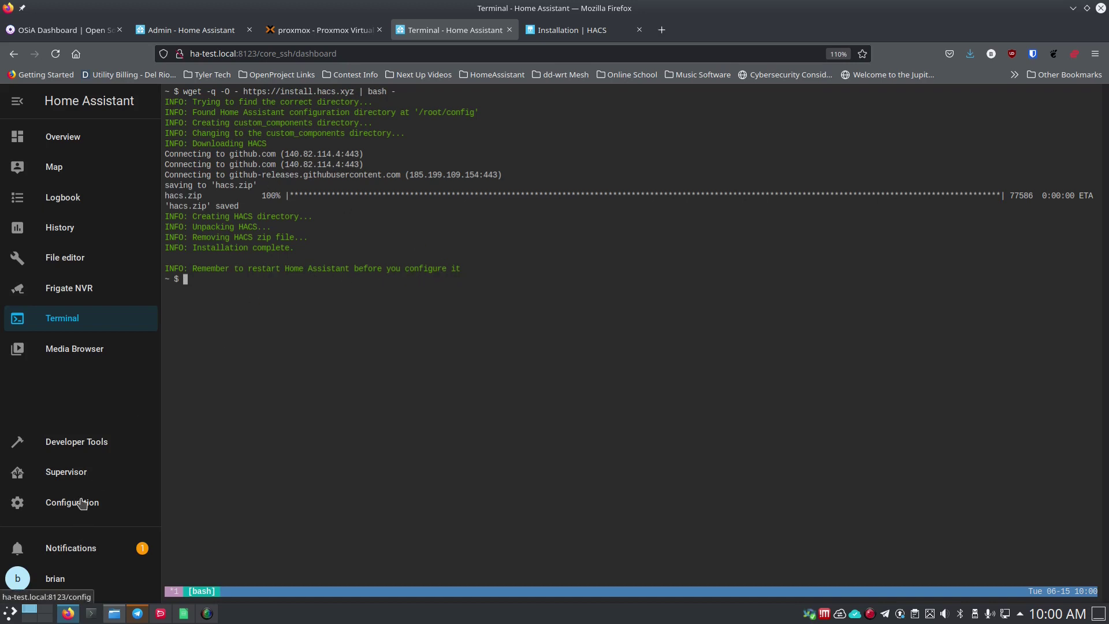
- Reboot the host from Supervisor's System page, then return to the Configuration dashboard
left_click(66, 472)
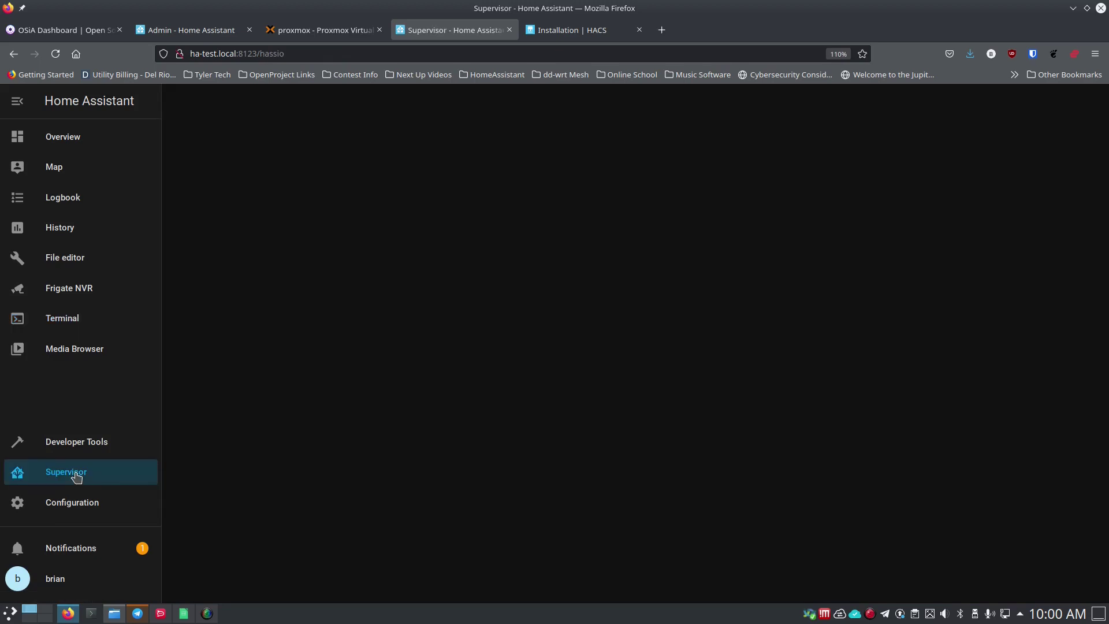
left_click(761, 111)
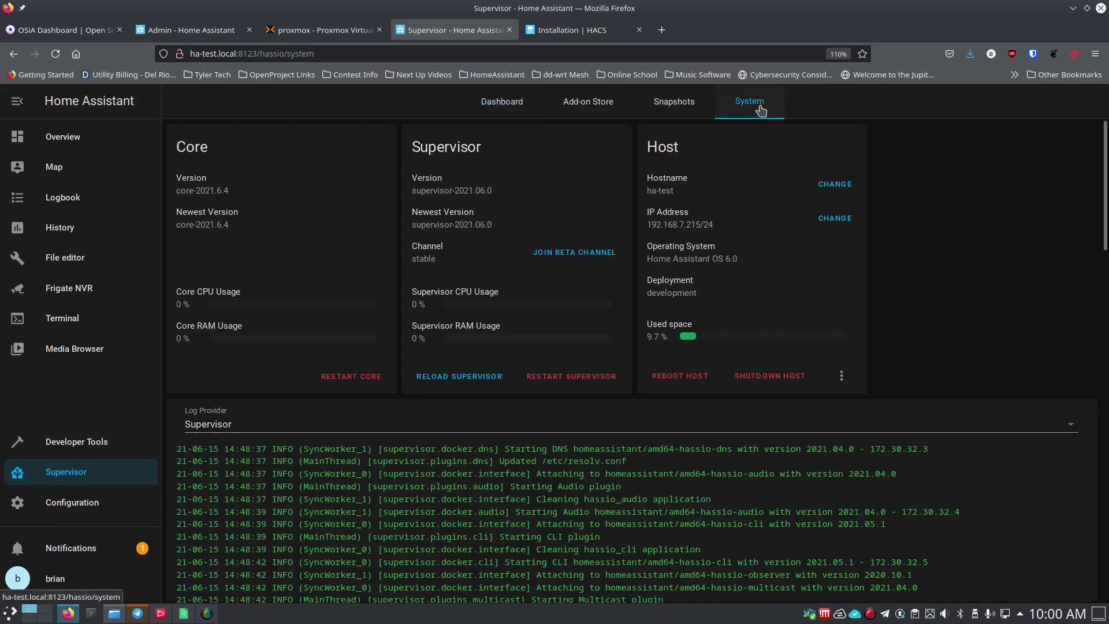
left_click(686, 380)
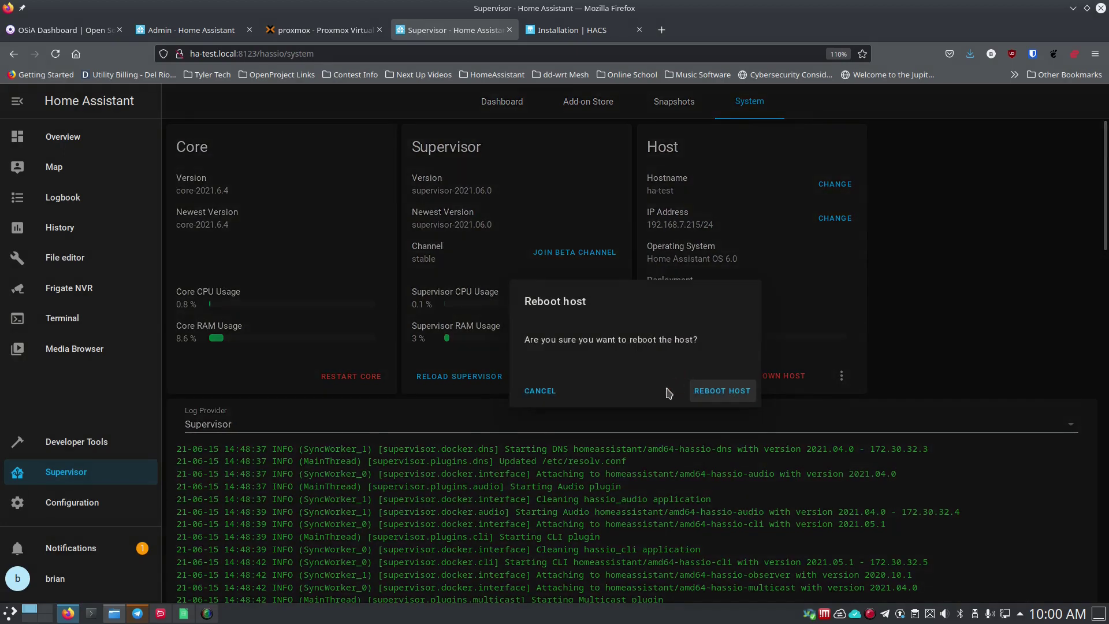
left_click(715, 394)
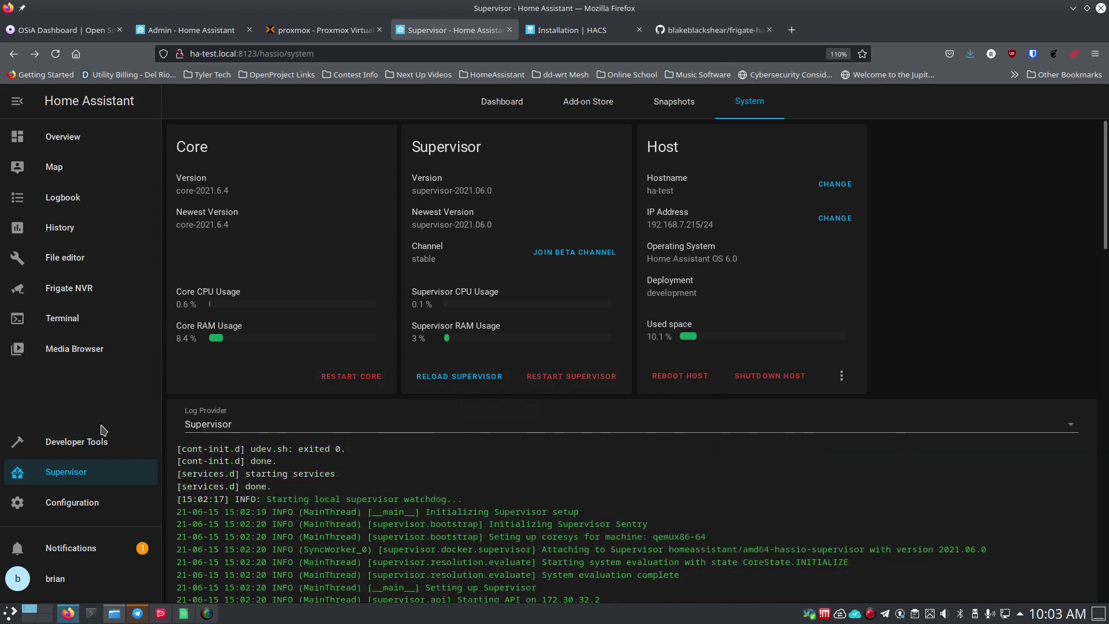
left_click(84, 504)
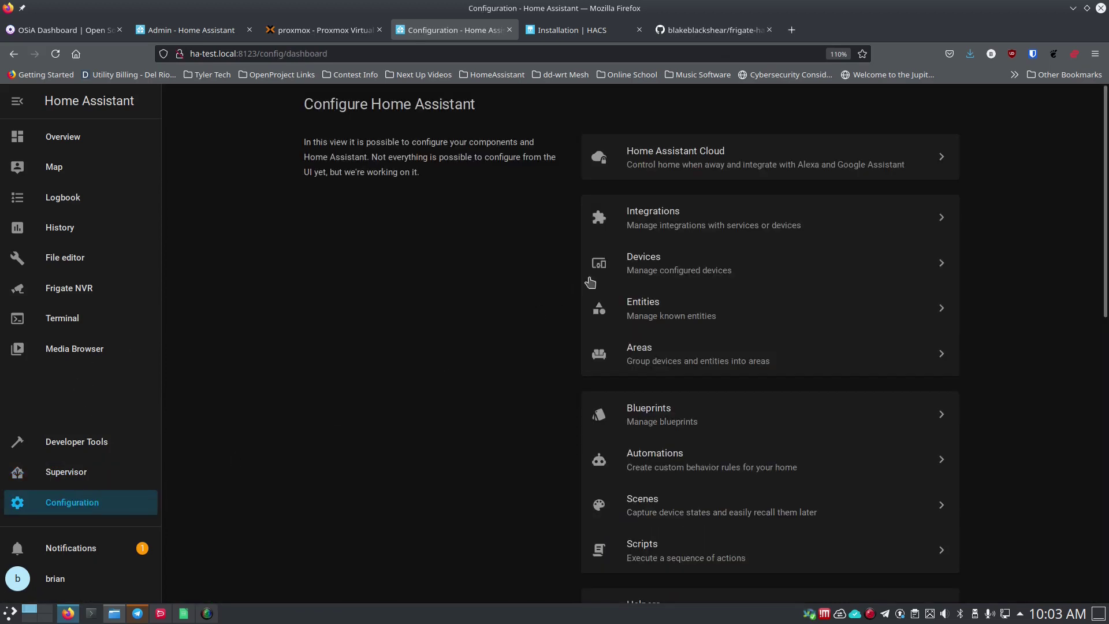
- Start adding the HACS integration from the integrations list, searching 'hac'
left_click(670, 225)
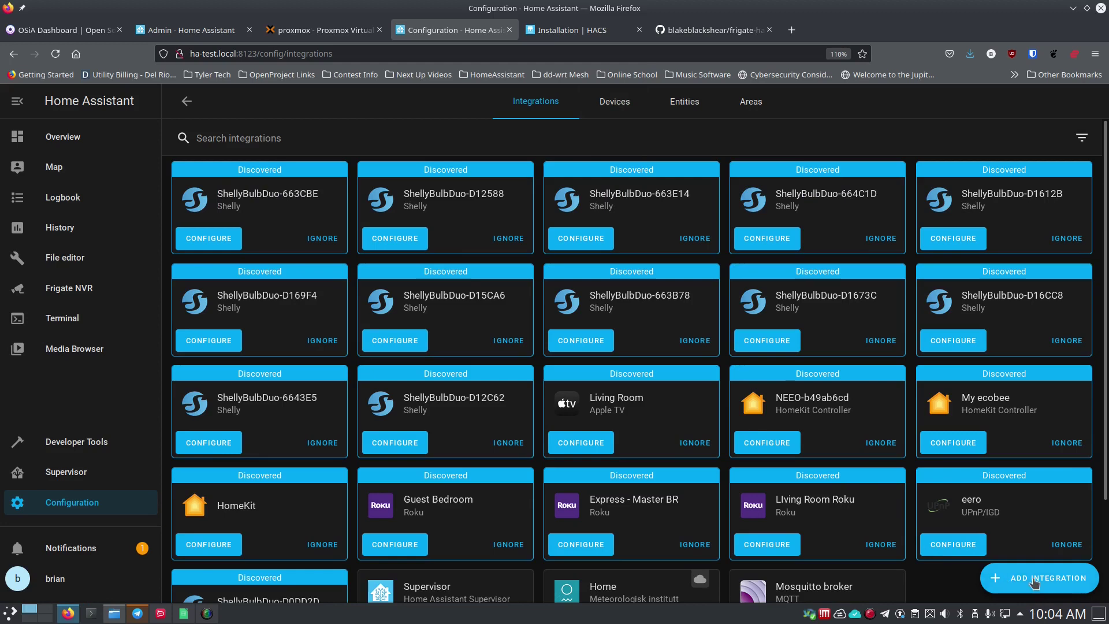
left_click(1001, 576)
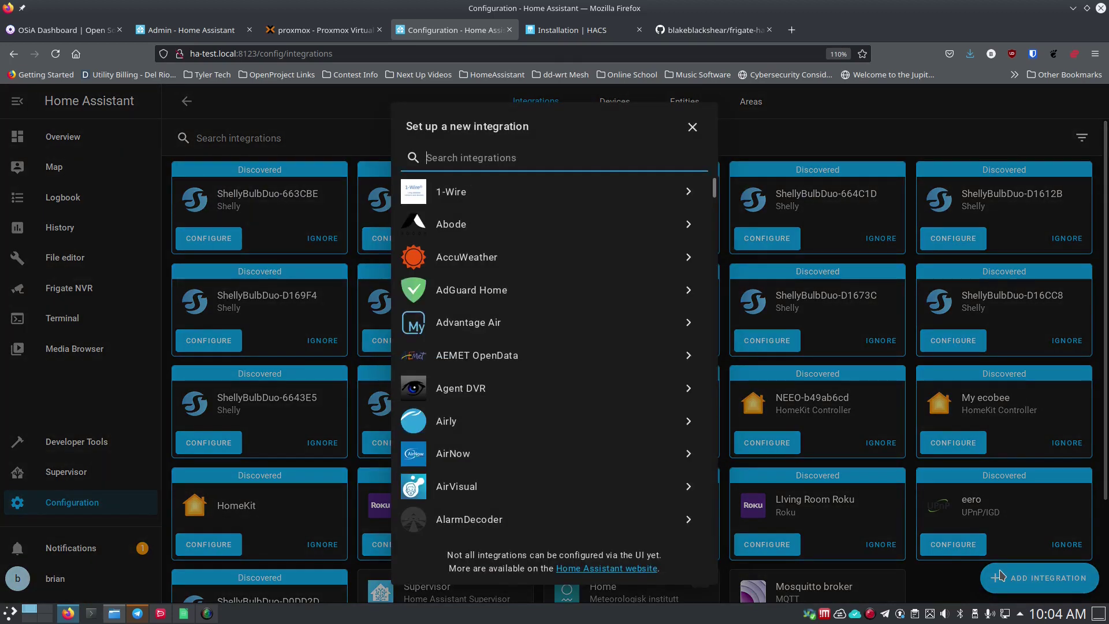
type("hac")
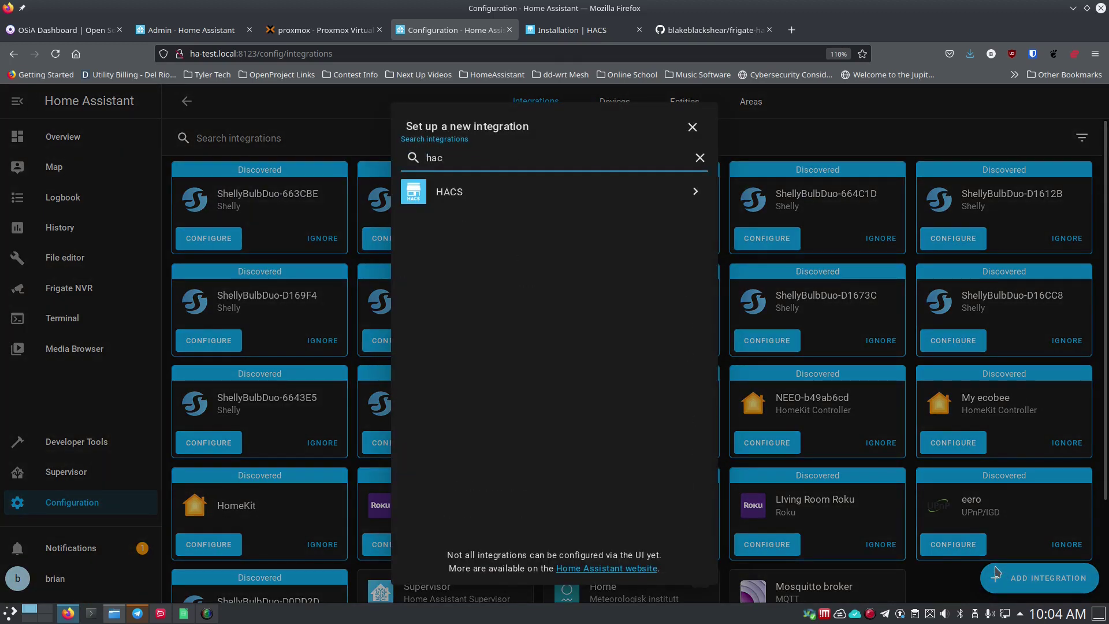
left_click(462, 193)
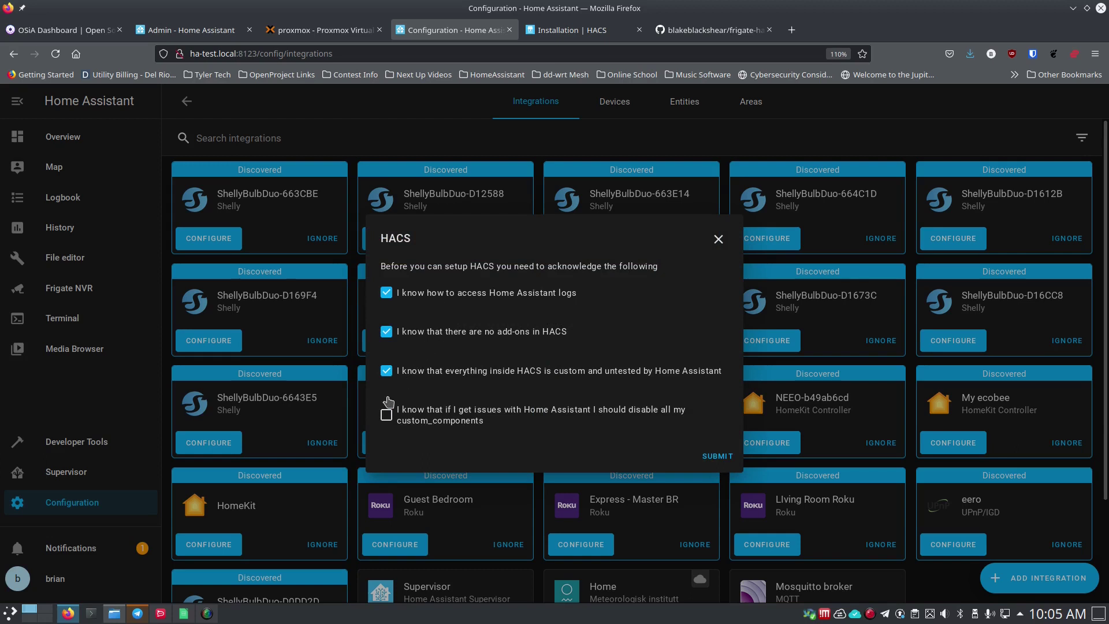
- Acknowledge the last custom-components condition, submit, copy the device key, and open GitHub's device activation page
left_click(386, 414)
left_click(718, 457)
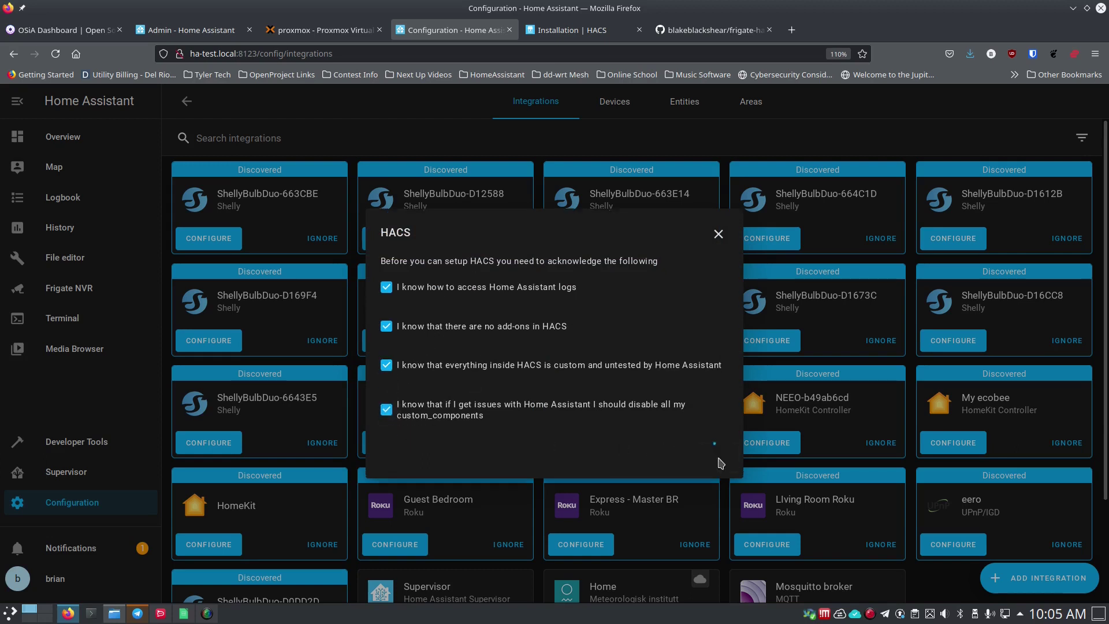
left_click_drag(545, 400, 590, 399)
key("ctrl+c")
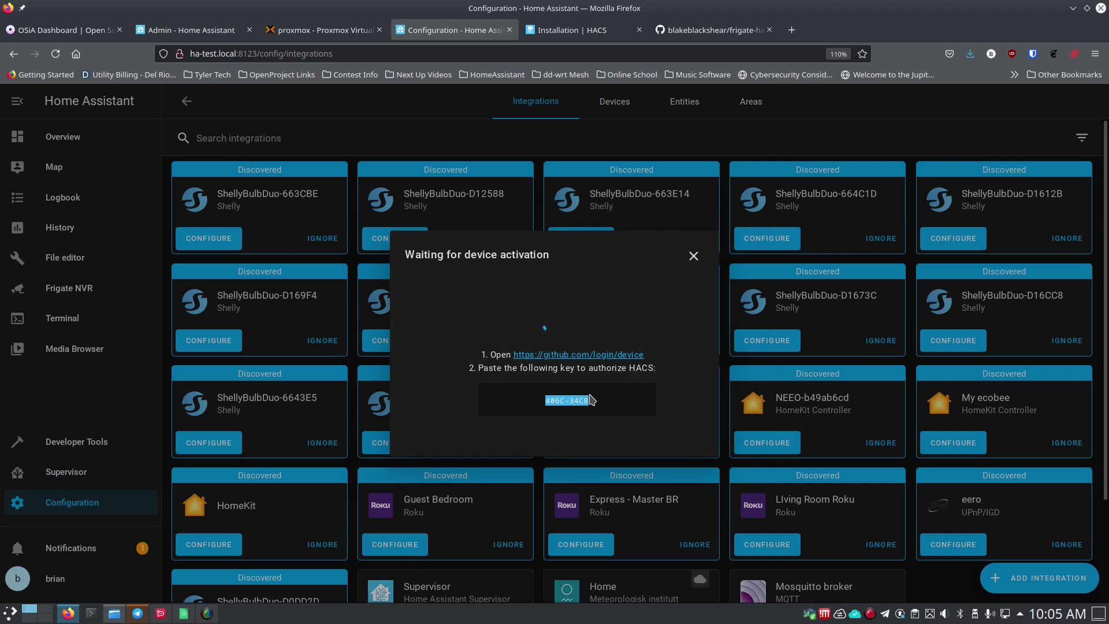
right_click(598, 361)
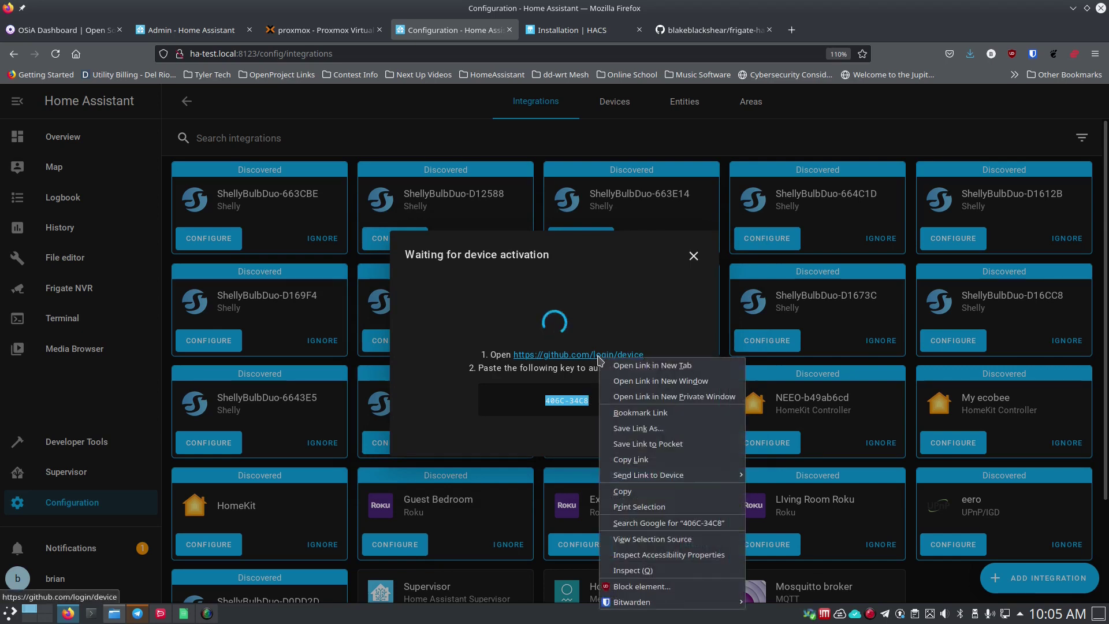
left_click(613, 364)
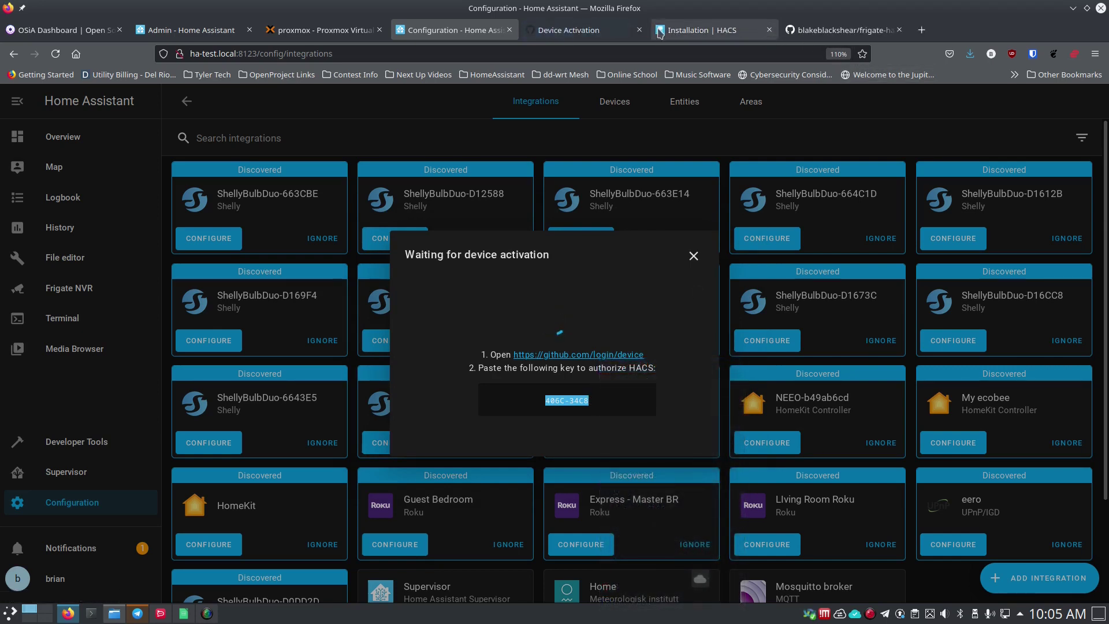
left_click(595, 32)
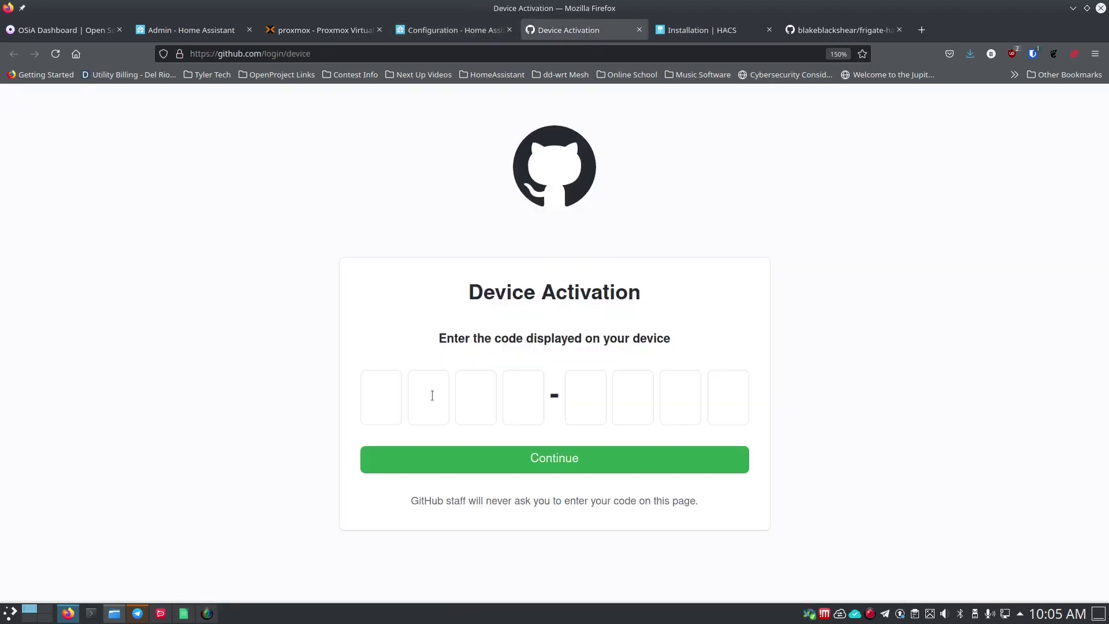
- Paste the device code on GitHub, authorize hacs, and close the activation tab
left_click(389, 390)
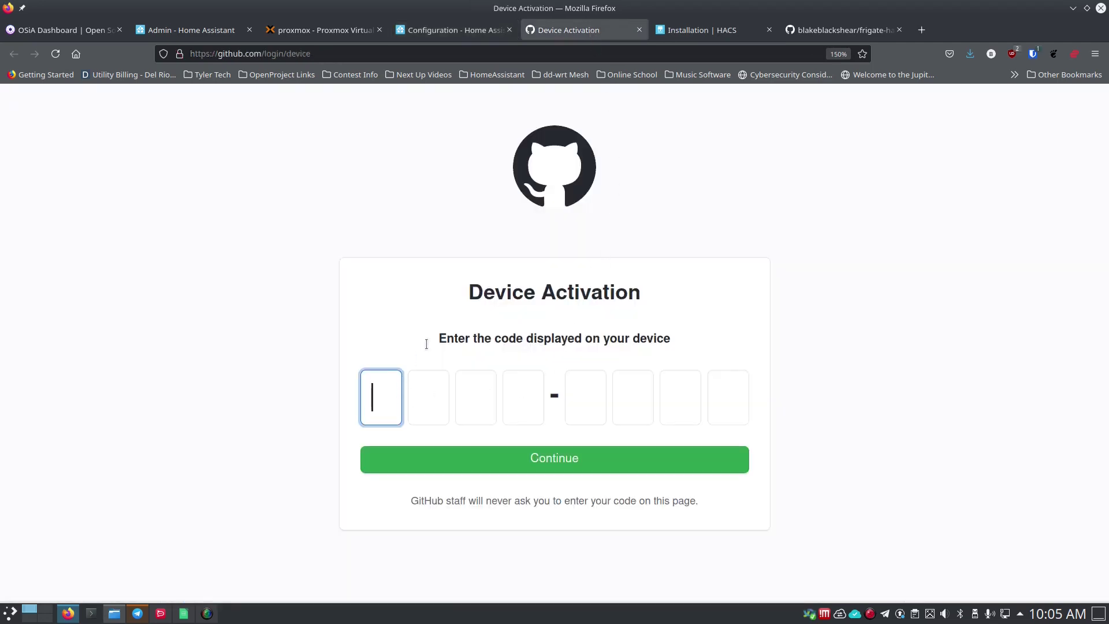
key("ctrl+v")
left_click(561, 466)
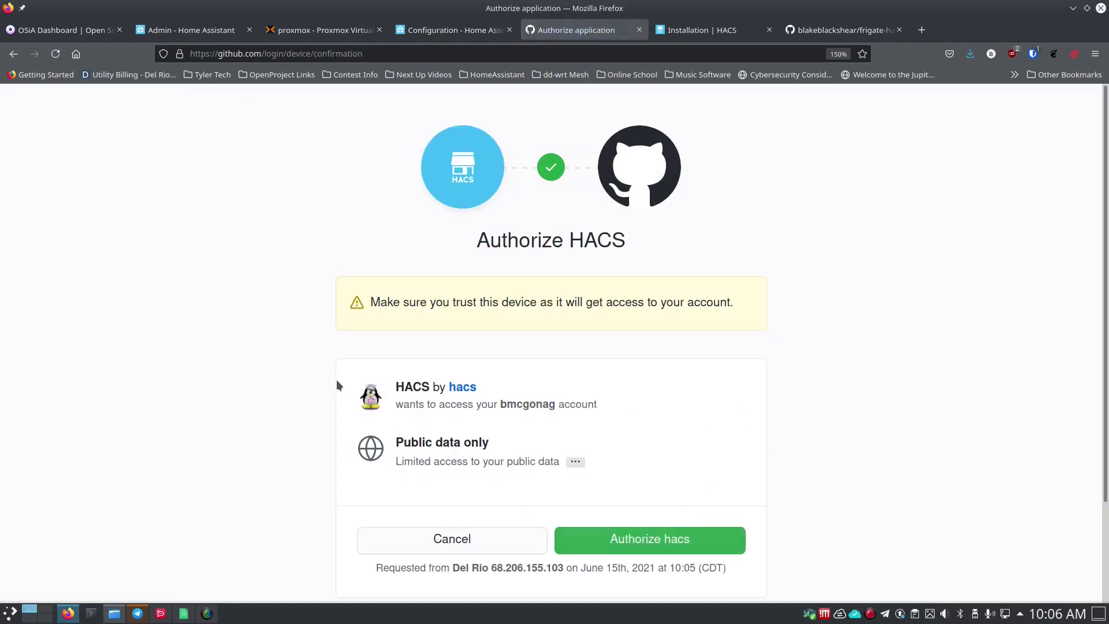
scroll(318, 376, "down", 2)
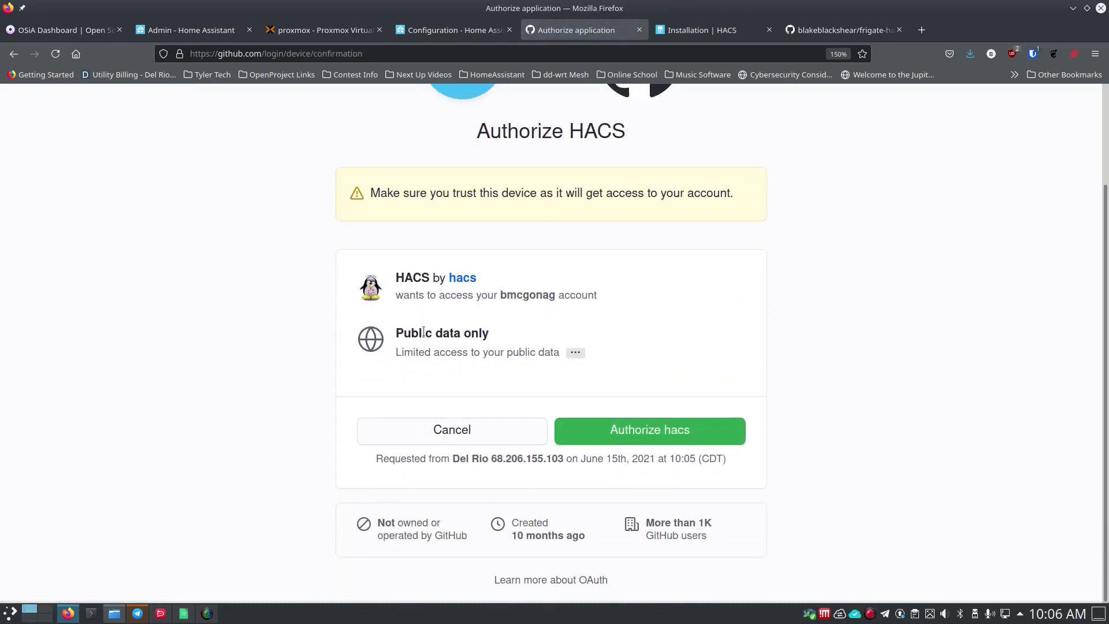
left_click(619, 432)
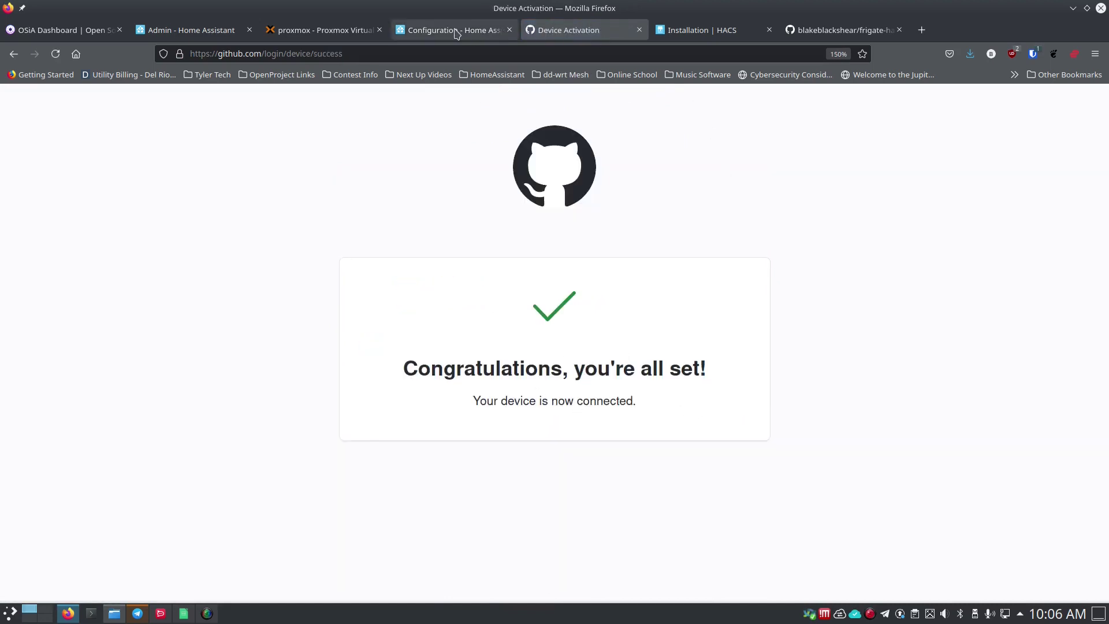
left_click(638, 29)
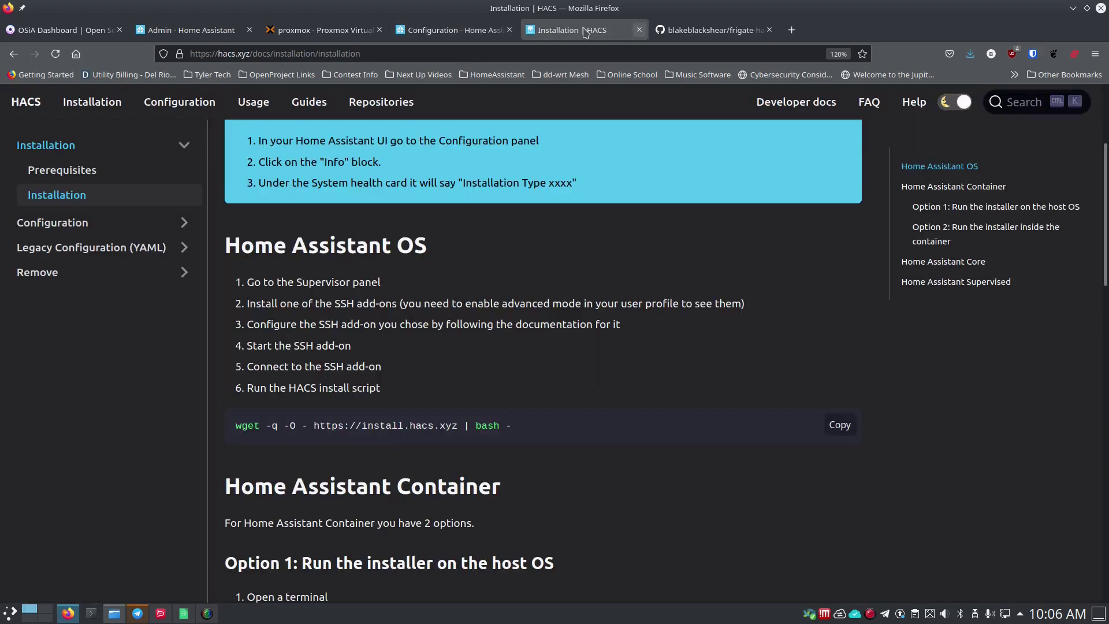
left_click(473, 31)
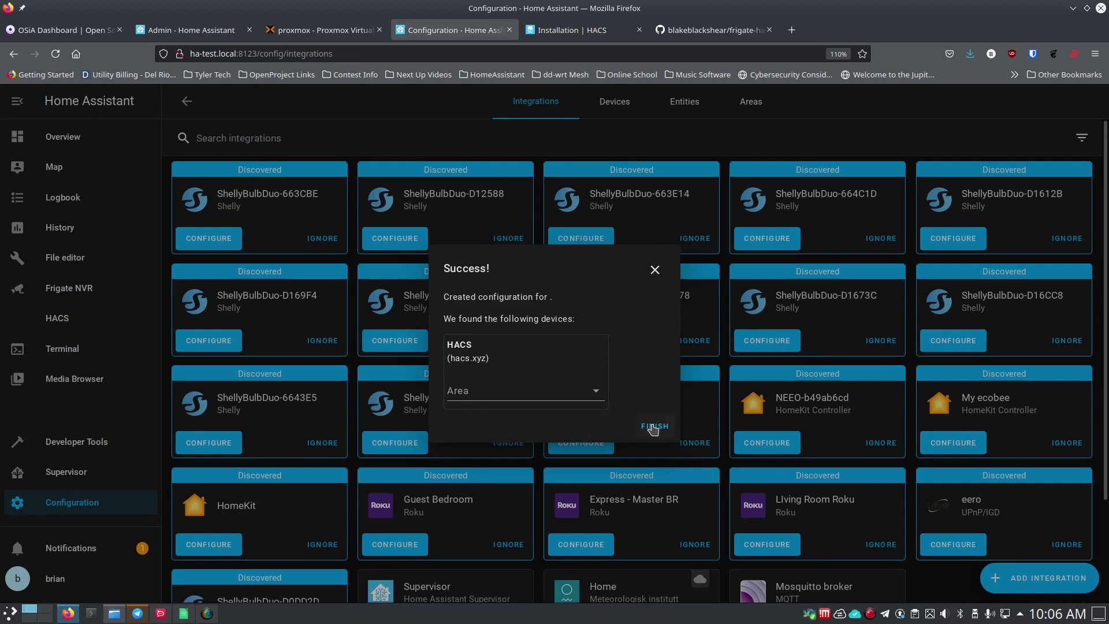
- Finish the HACS setup and open HACS's Integrations list from the sidebar
left_click(653, 427)
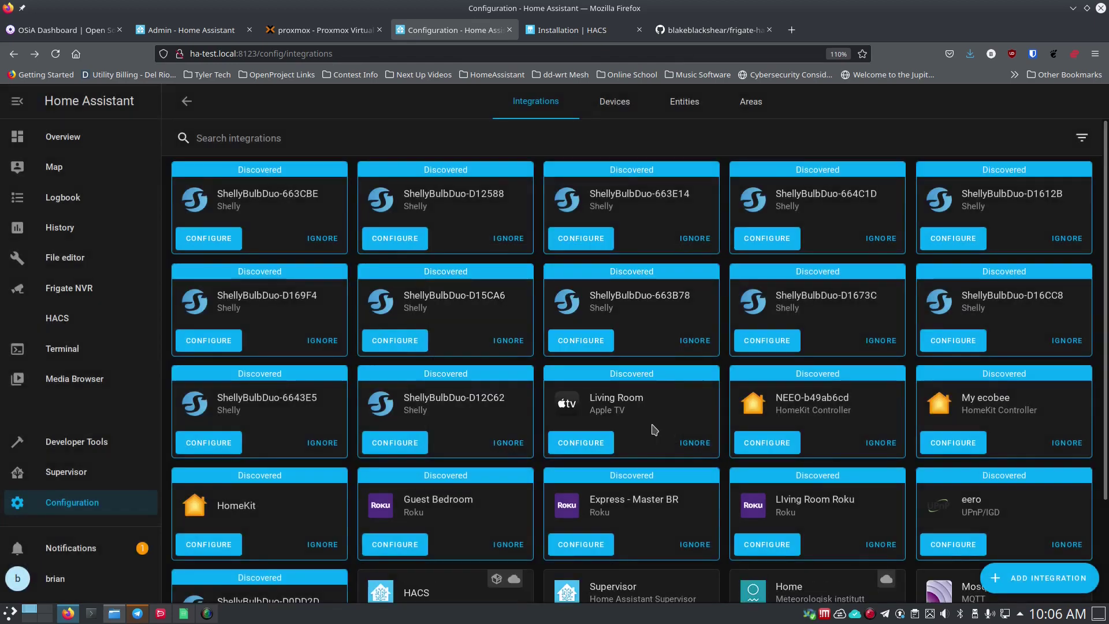
scroll(517, 520, "down", 2)
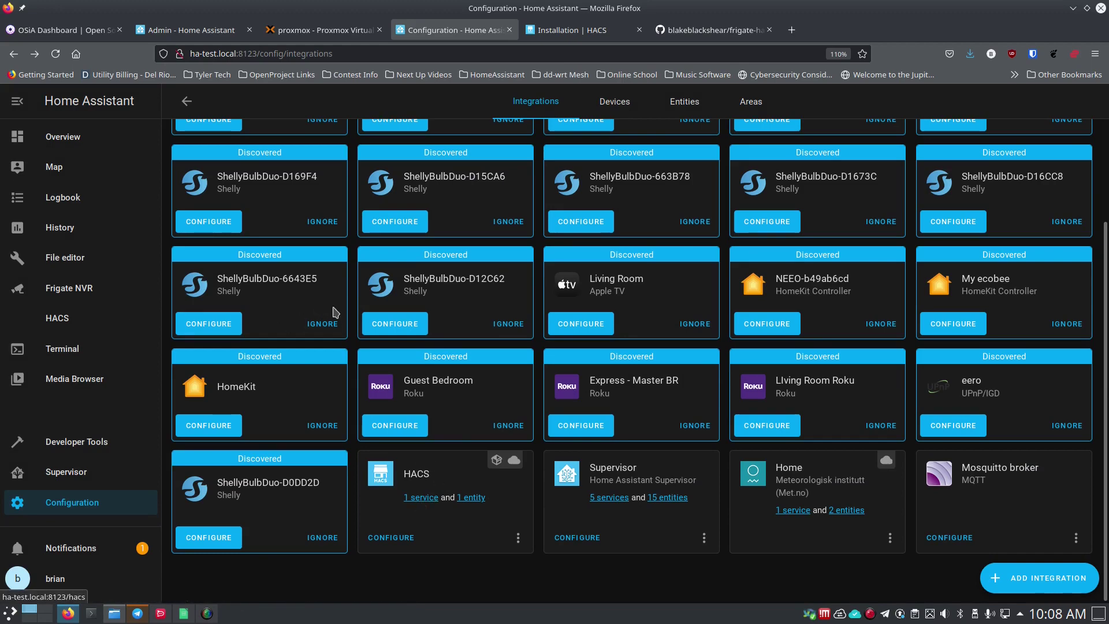
left_click(57, 318)
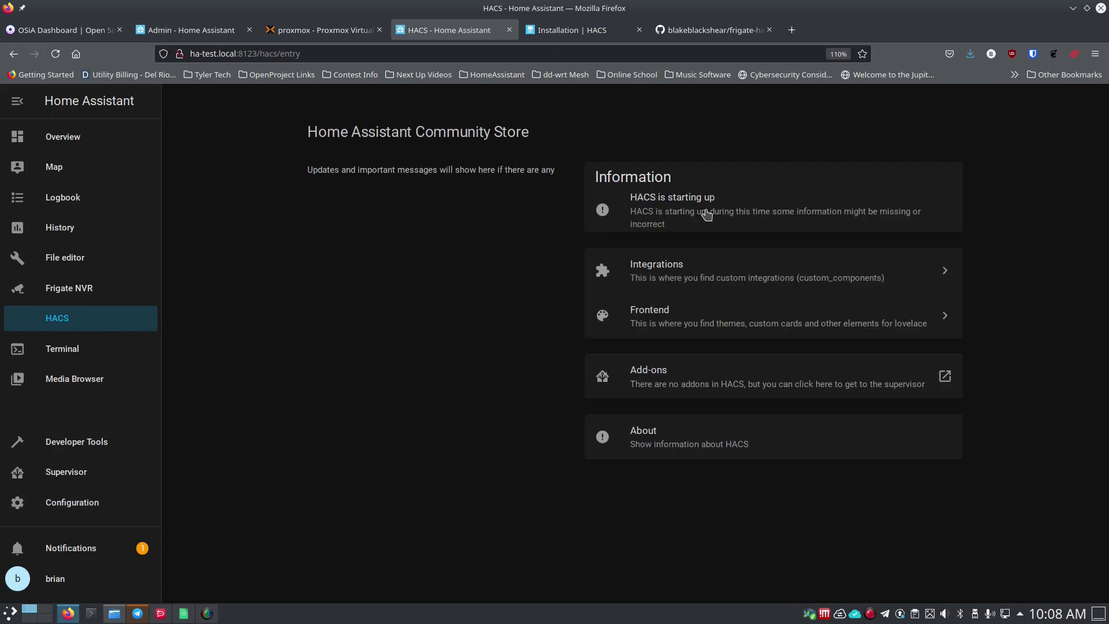
left_click(706, 280)
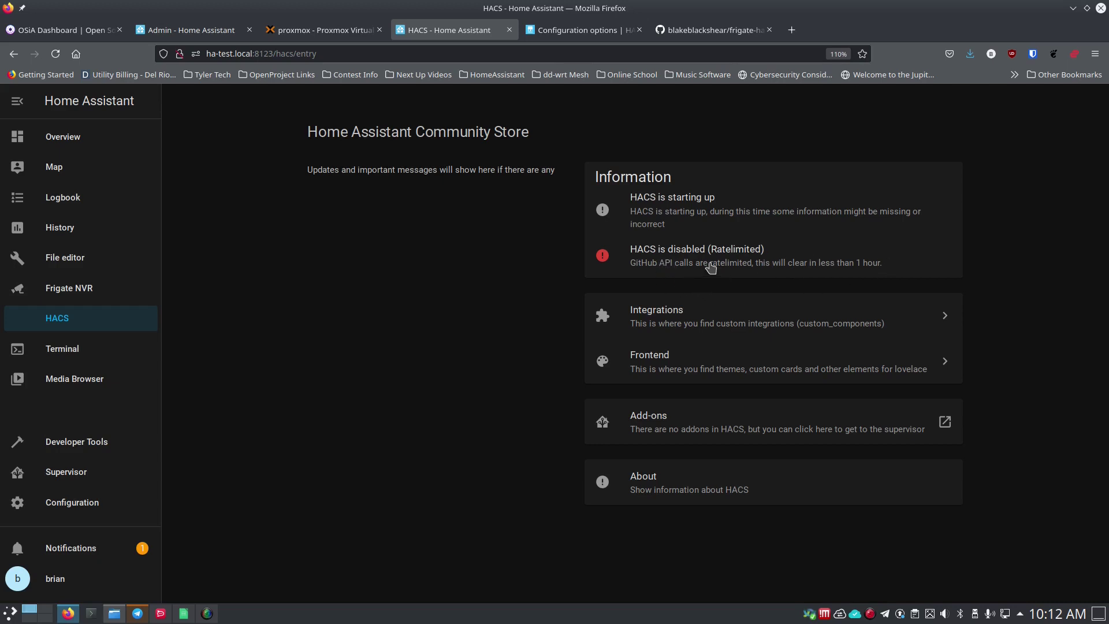
left_click(677, 315)
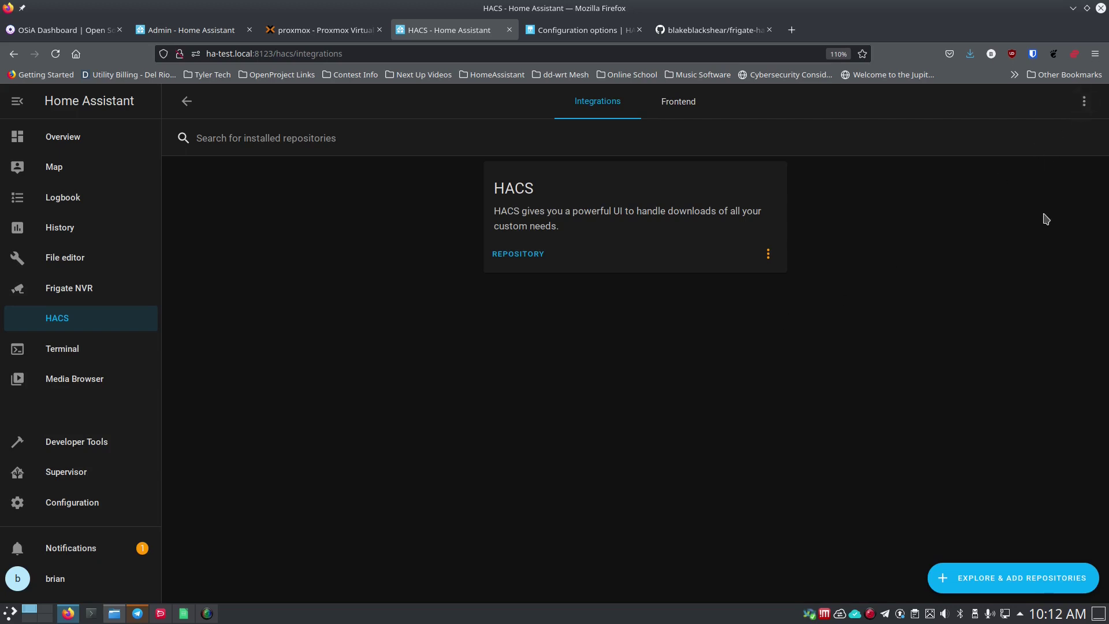
left_click(1086, 103)
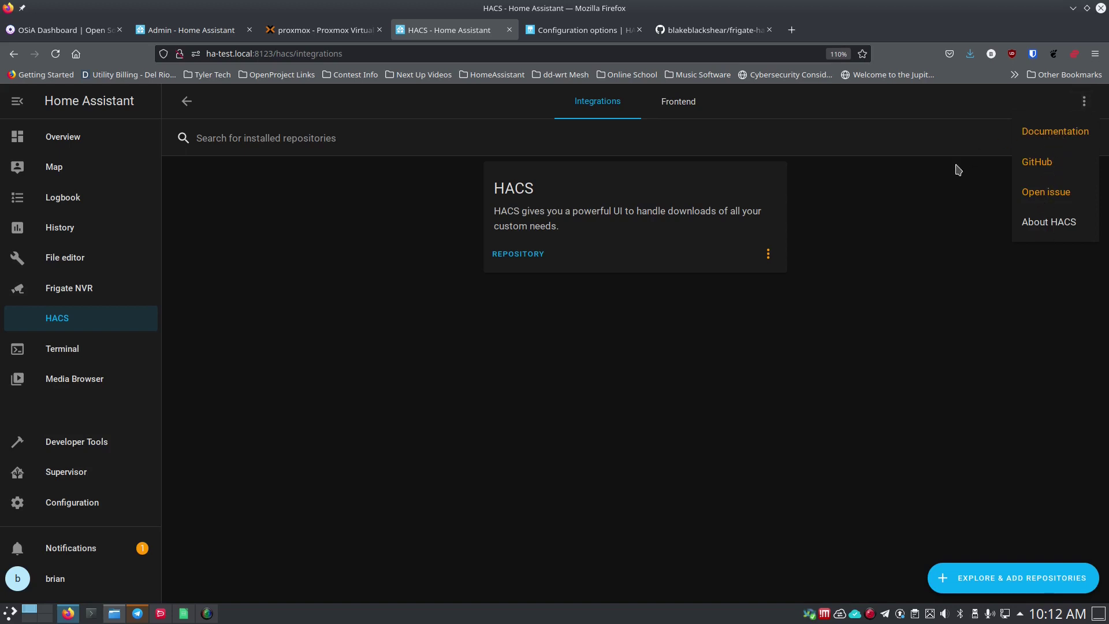
left_click(942, 195)
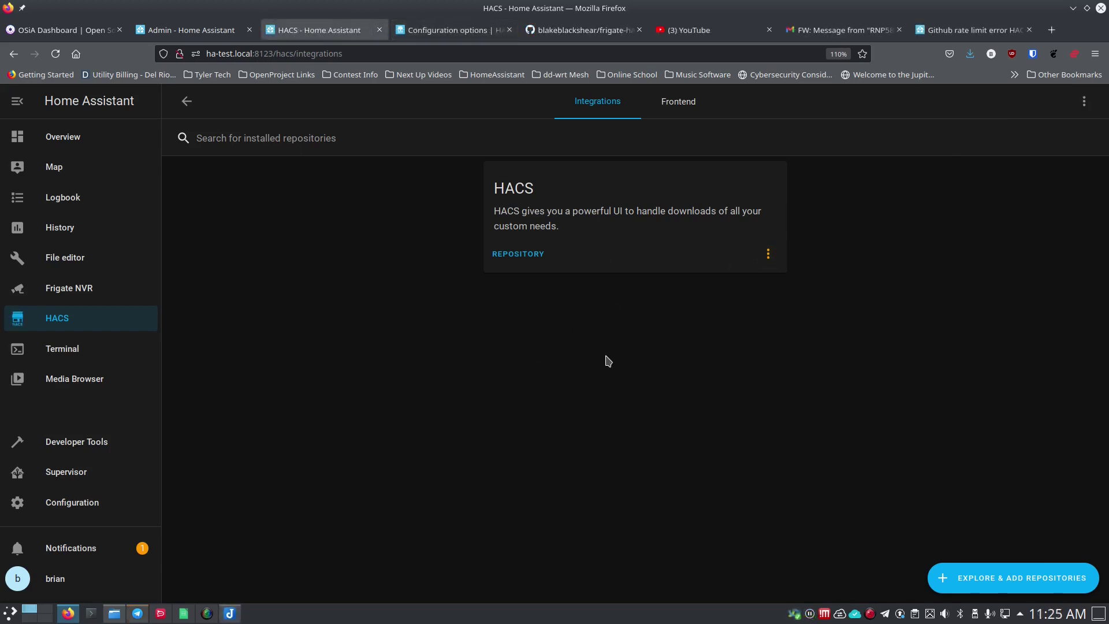
- Open HACS Custom repositories and copy the frigate-hass-integration GitHub URL
left_click(1083, 107)
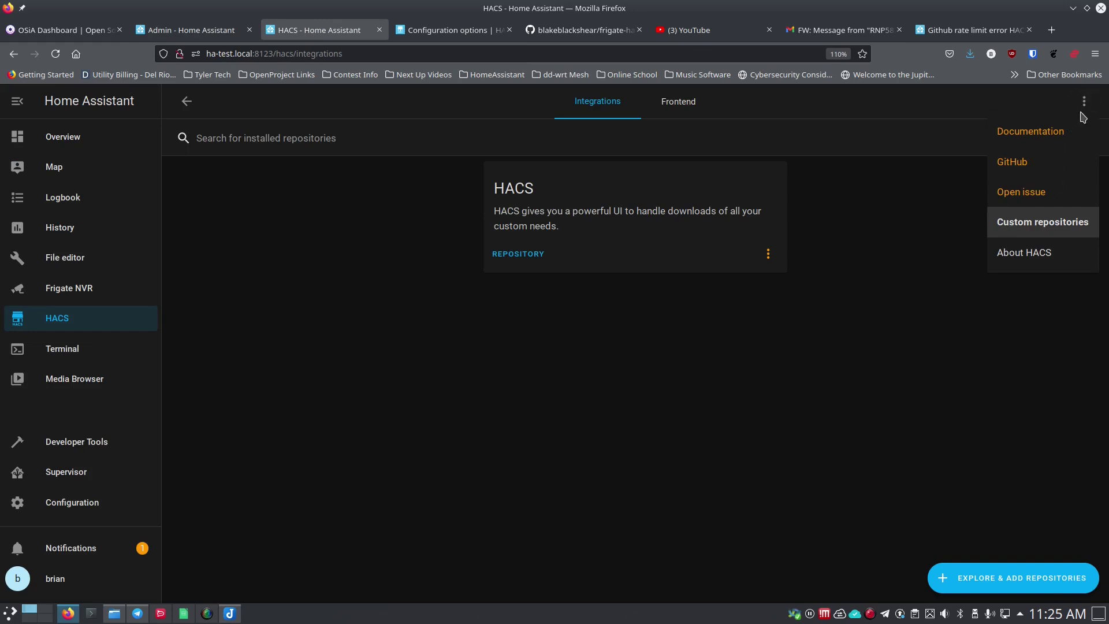
left_click(1028, 230)
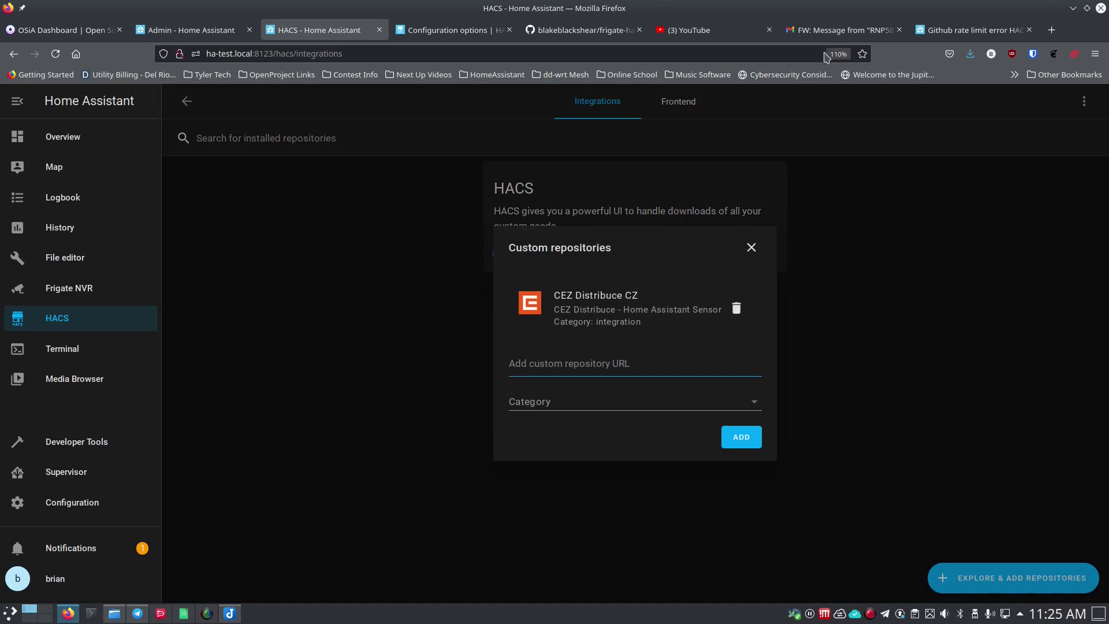
left_click(576, 36)
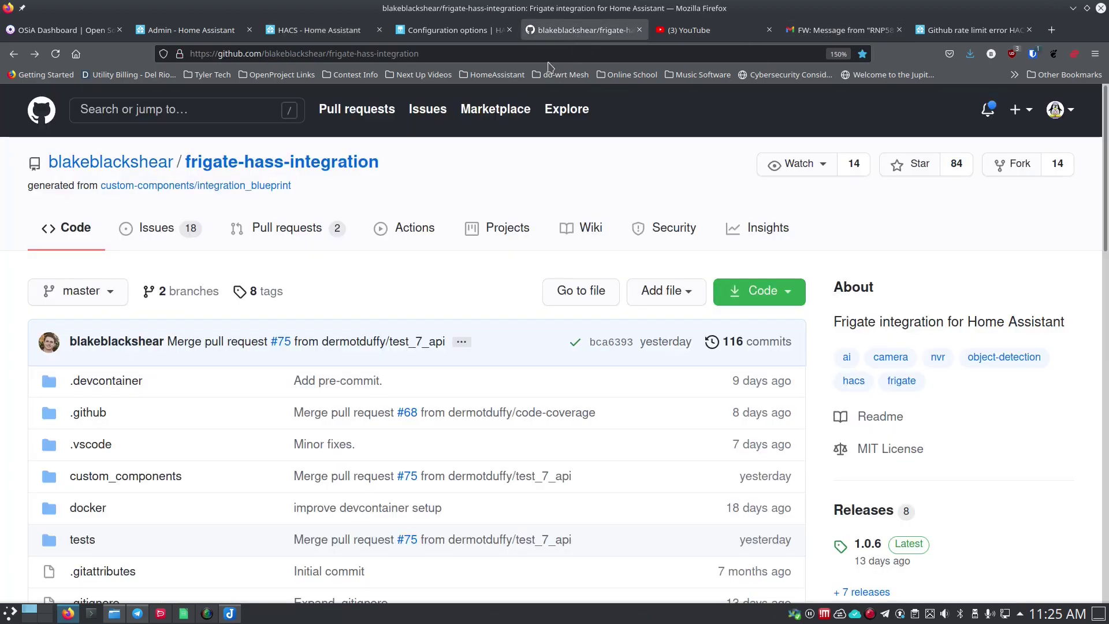
left_click(532, 54)
key("ctrl+c")
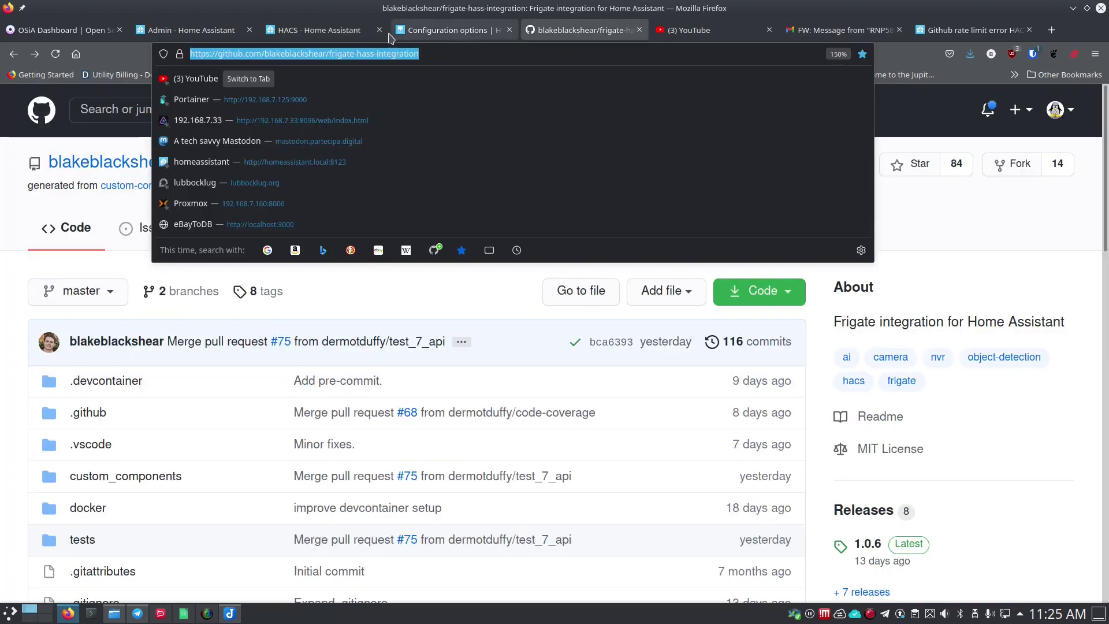
left_click(348, 32)
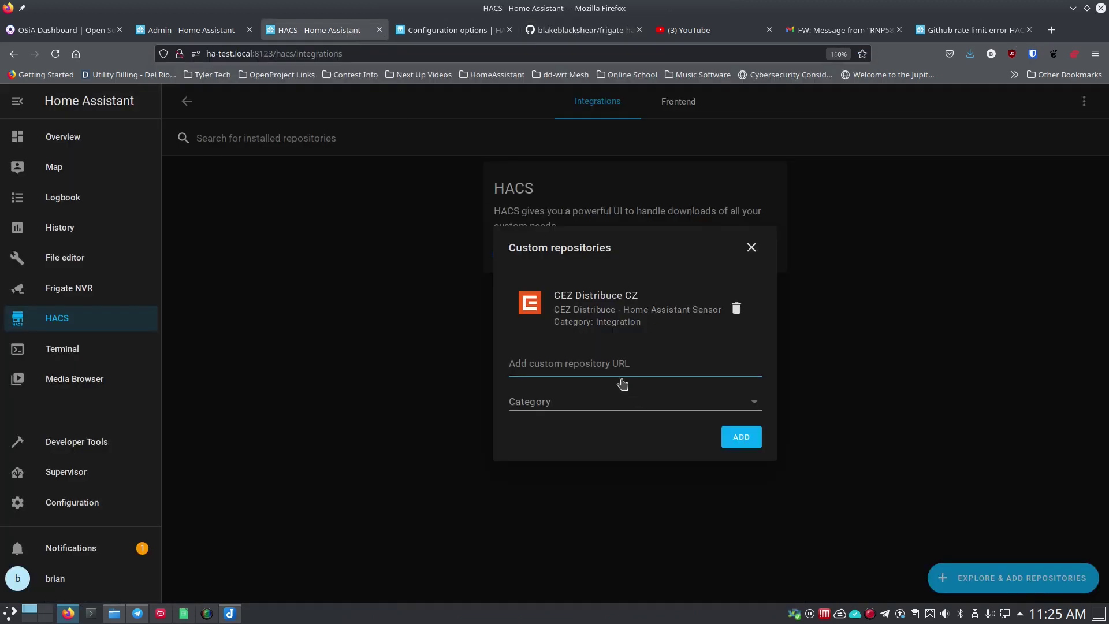
- Add that URL as an Integration-category custom repository and return to the store overview
left_click(663, 363)
key("ctrl+v")
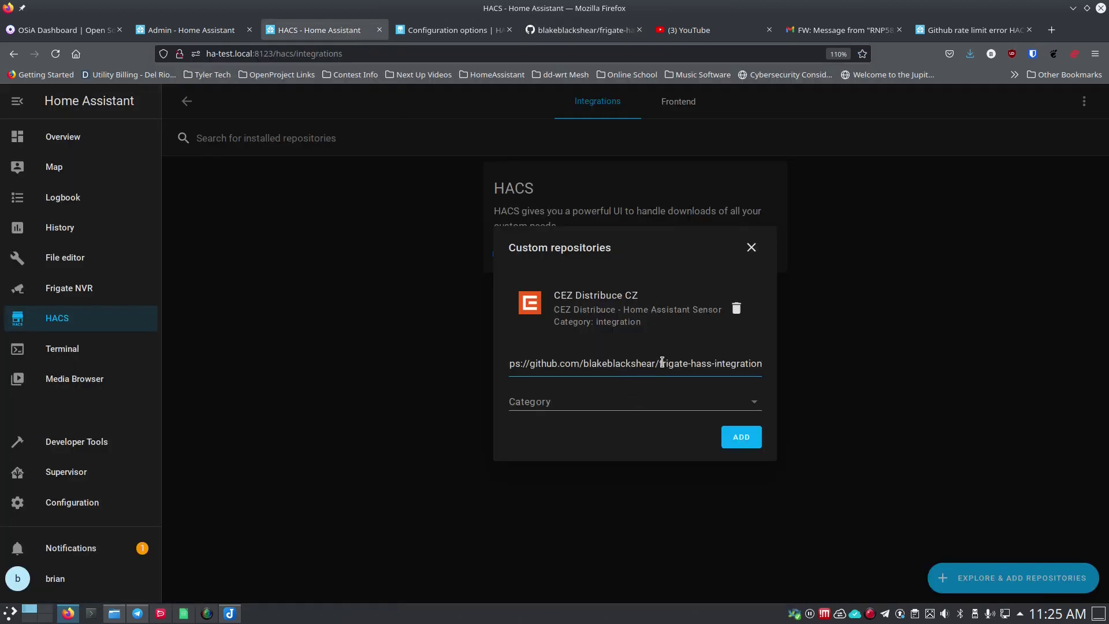
left_click(652, 409)
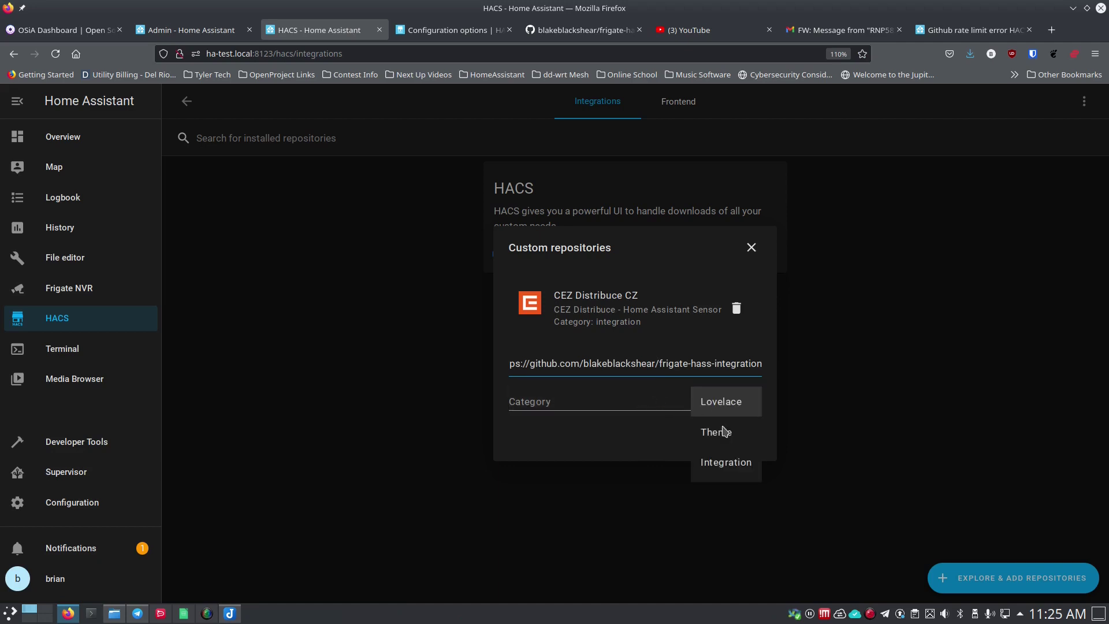
left_click(725, 468)
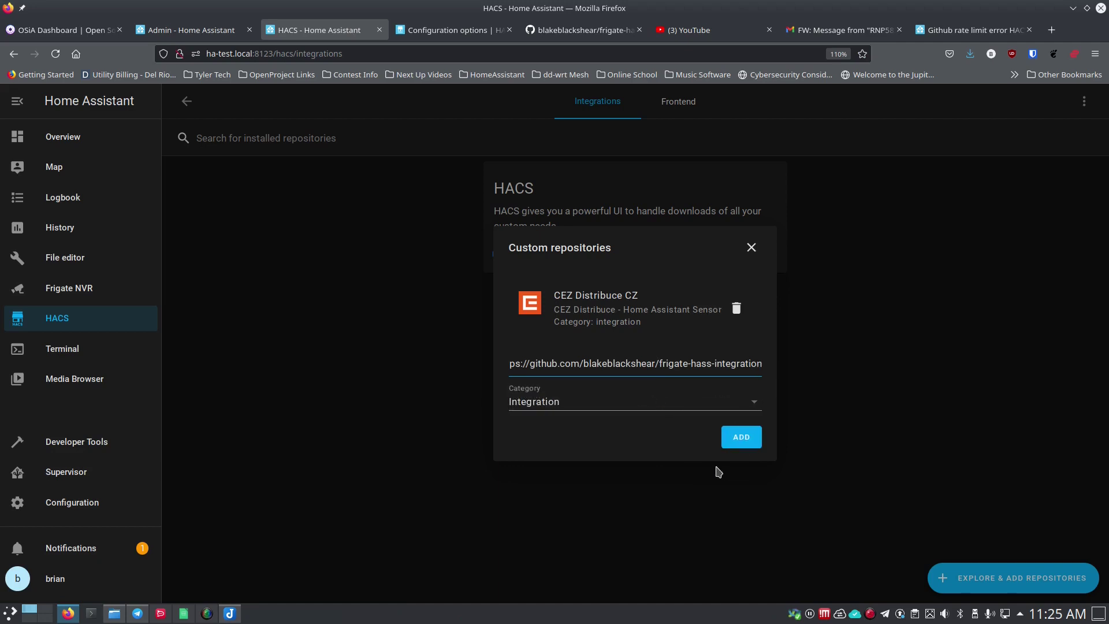
left_click(738, 440)
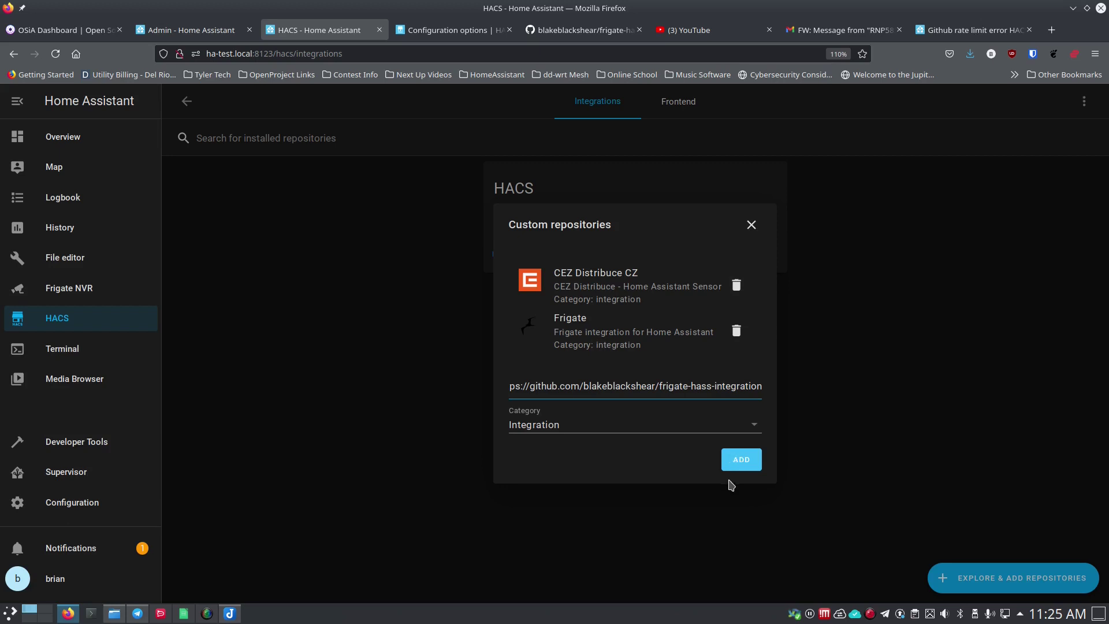
left_click(753, 224)
key("alt+Left")
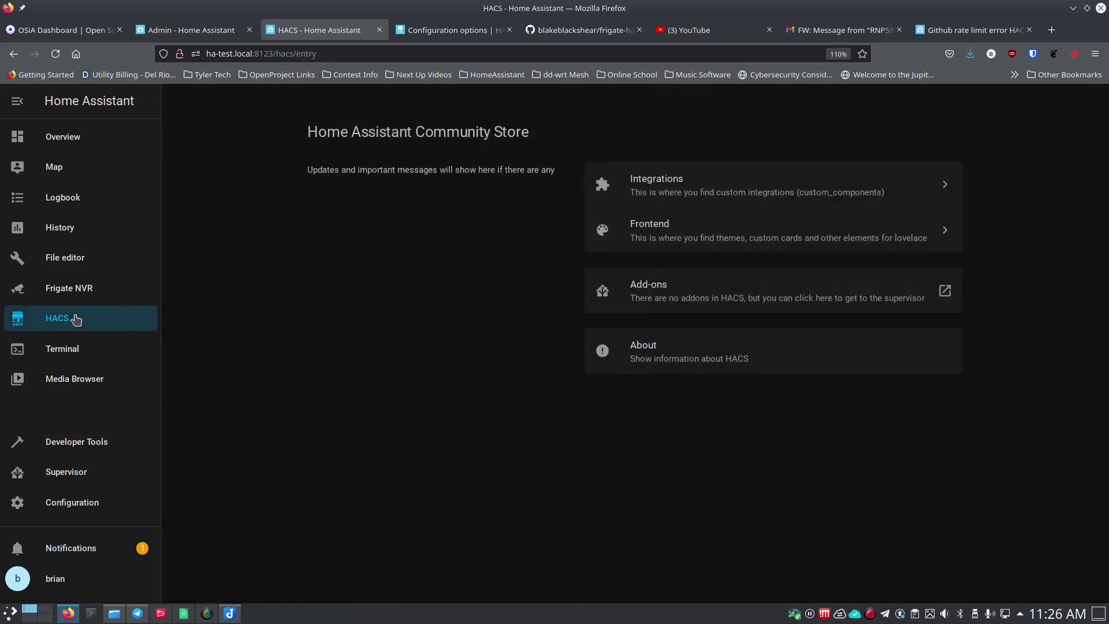
- Find Frigate in the HACS repository browser by searching 'Fri' and install version v1.0.6
left_click(691, 191)
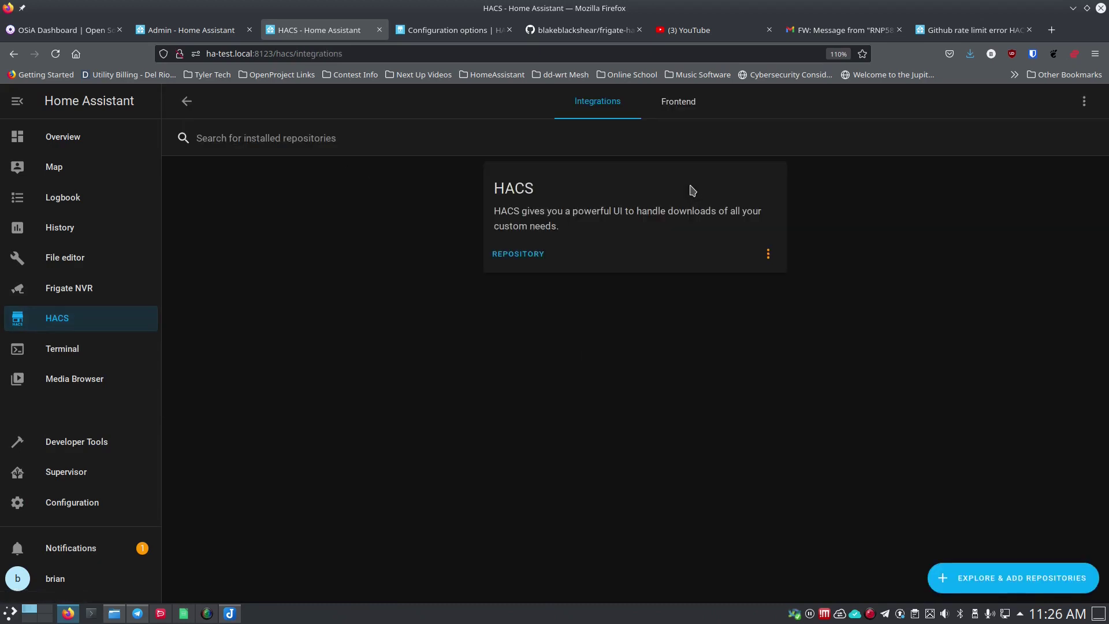
left_click(956, 574)
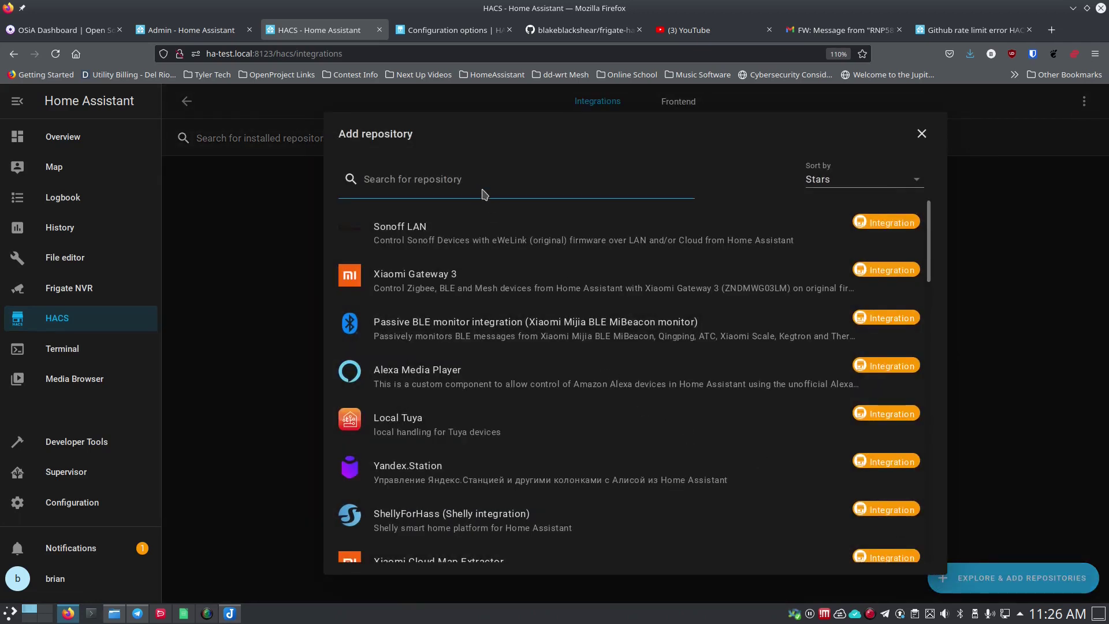
type("Fri")
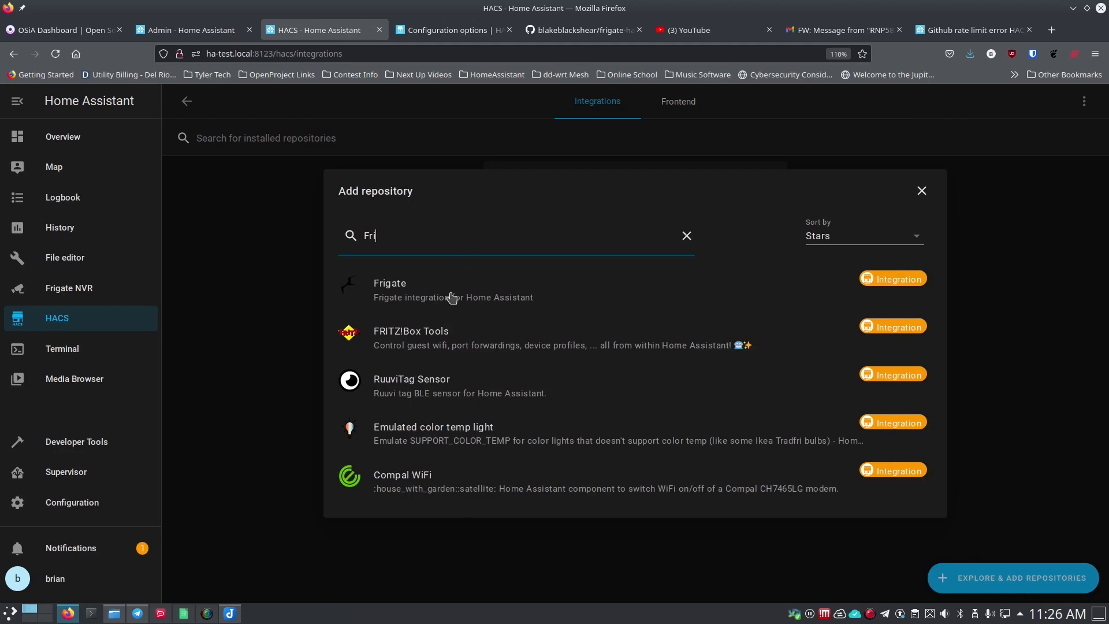
left_click(865, 290)
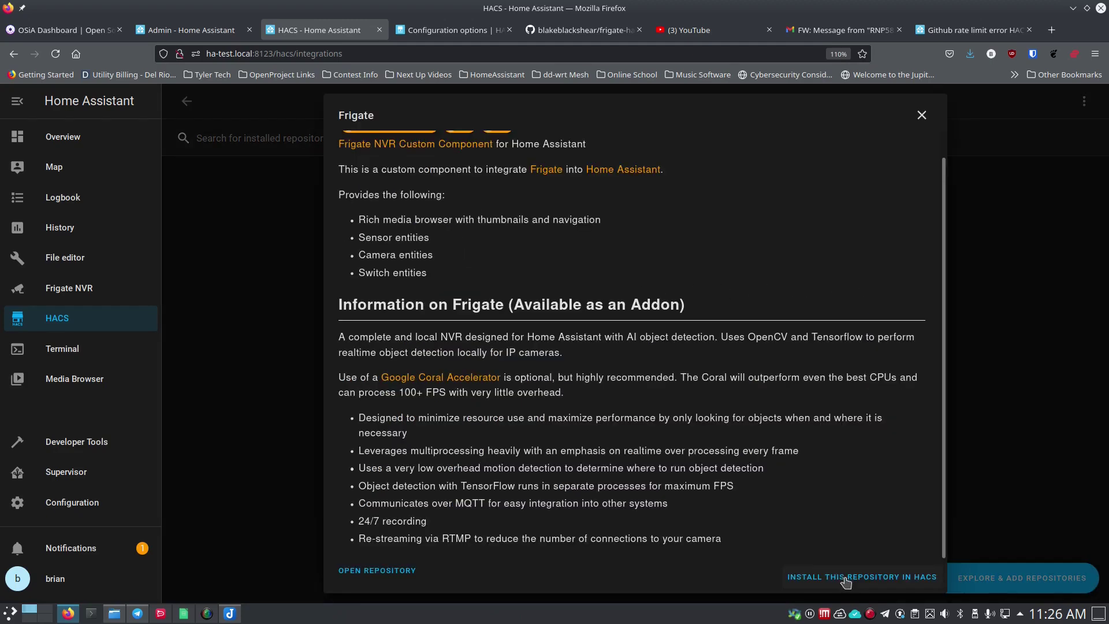
left_click(832, 577)
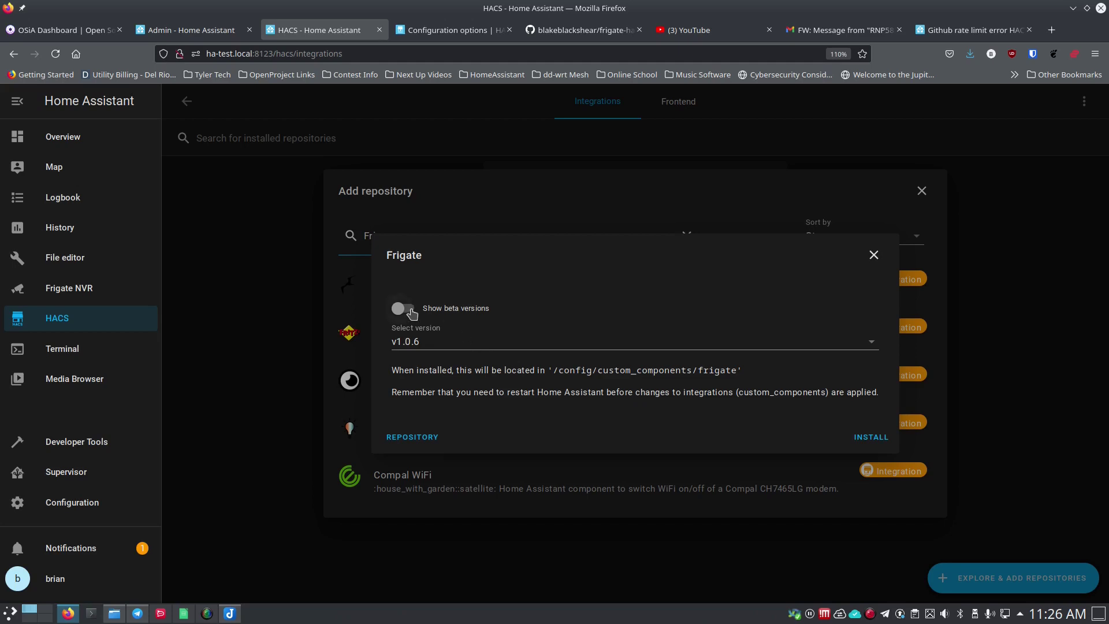
left_click(867, 439)
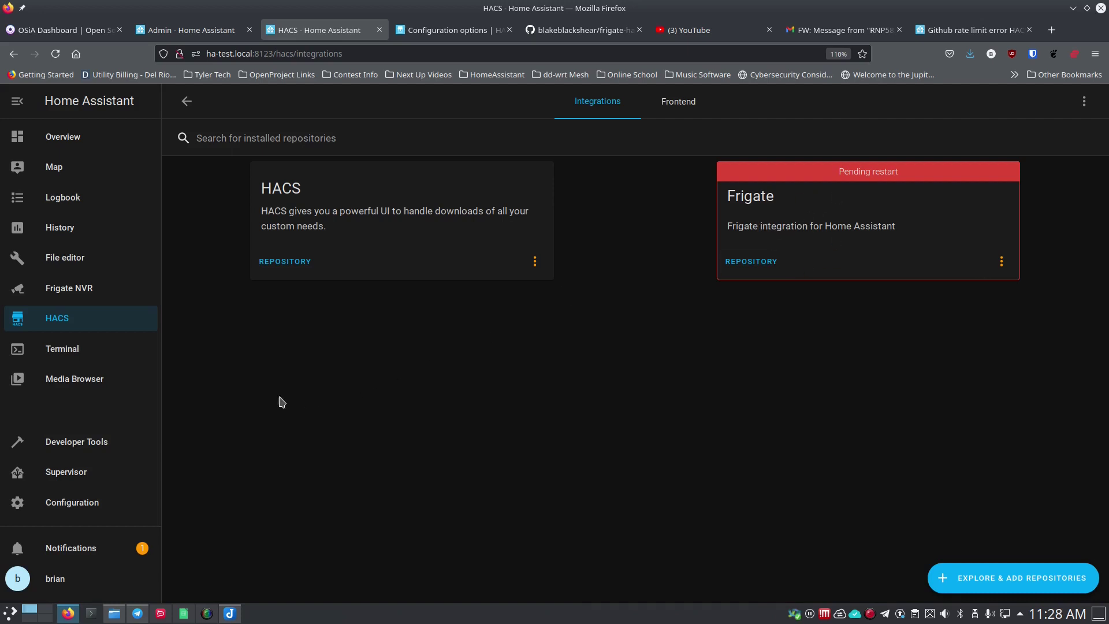
left_click(83, 501)
- Add the Frigate integration by searching 'fri', submitting its prefilled host address, and finishing
left_click(687, 222)
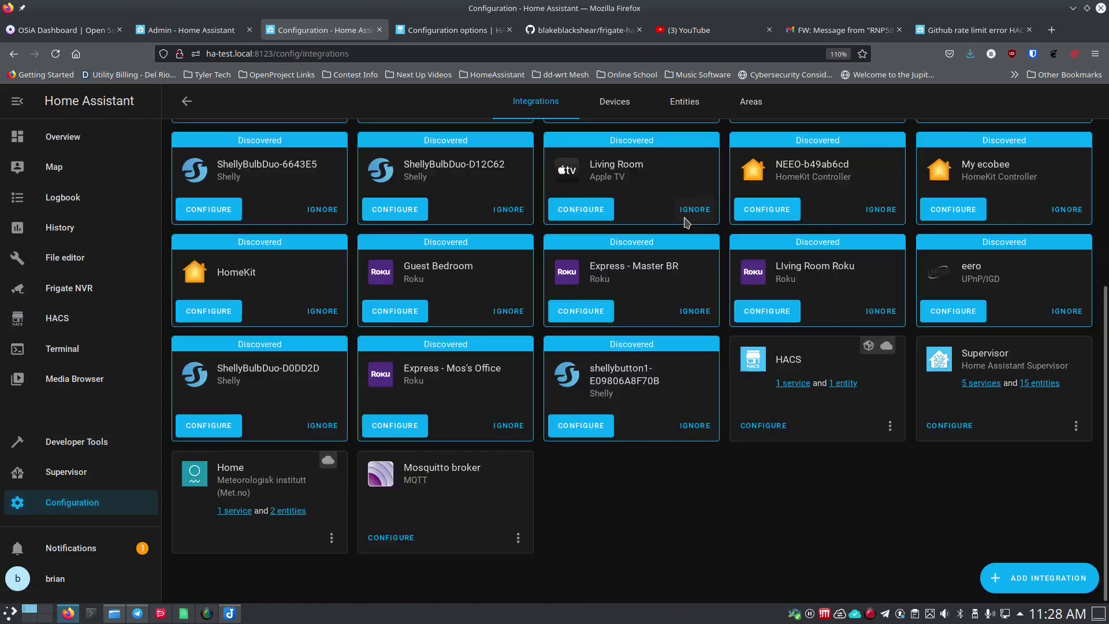
left_click(1019, 576)
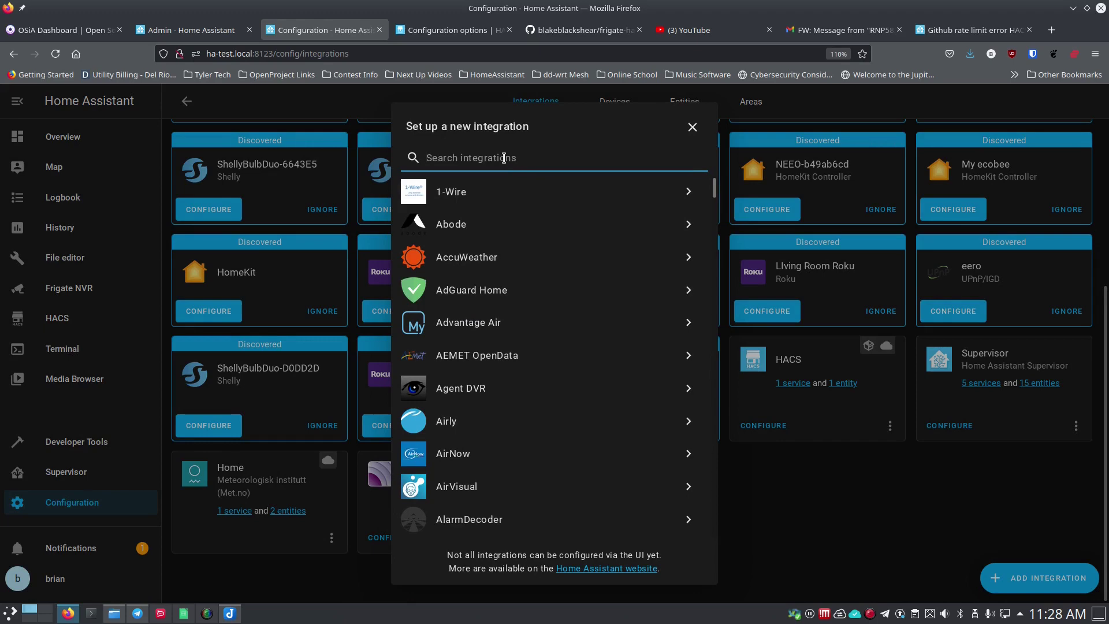
type("fri")
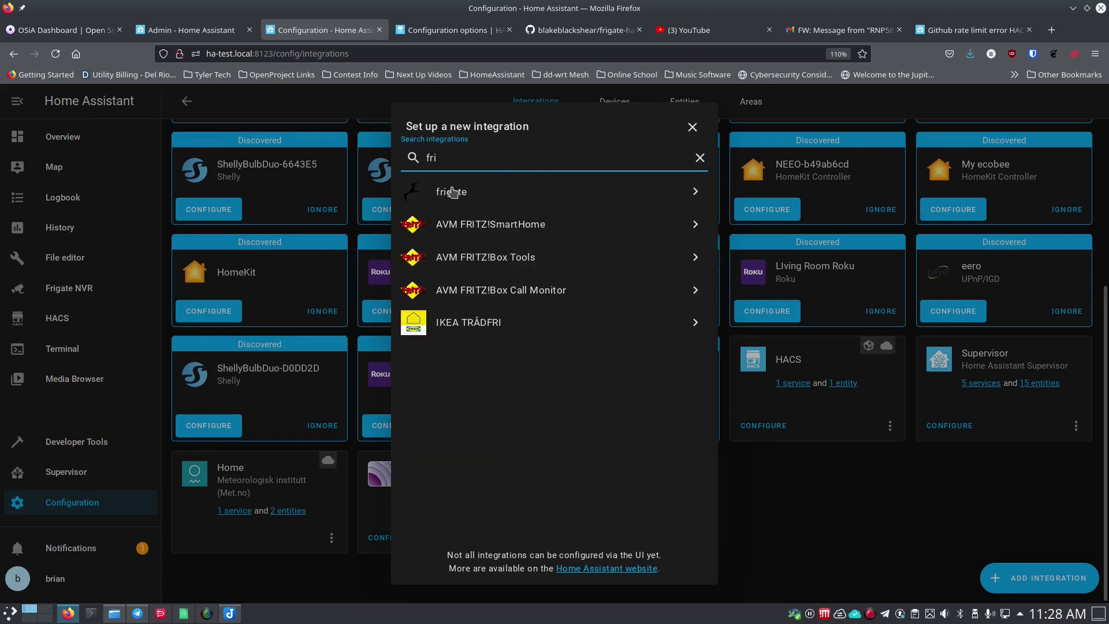
left_click(452, 193)
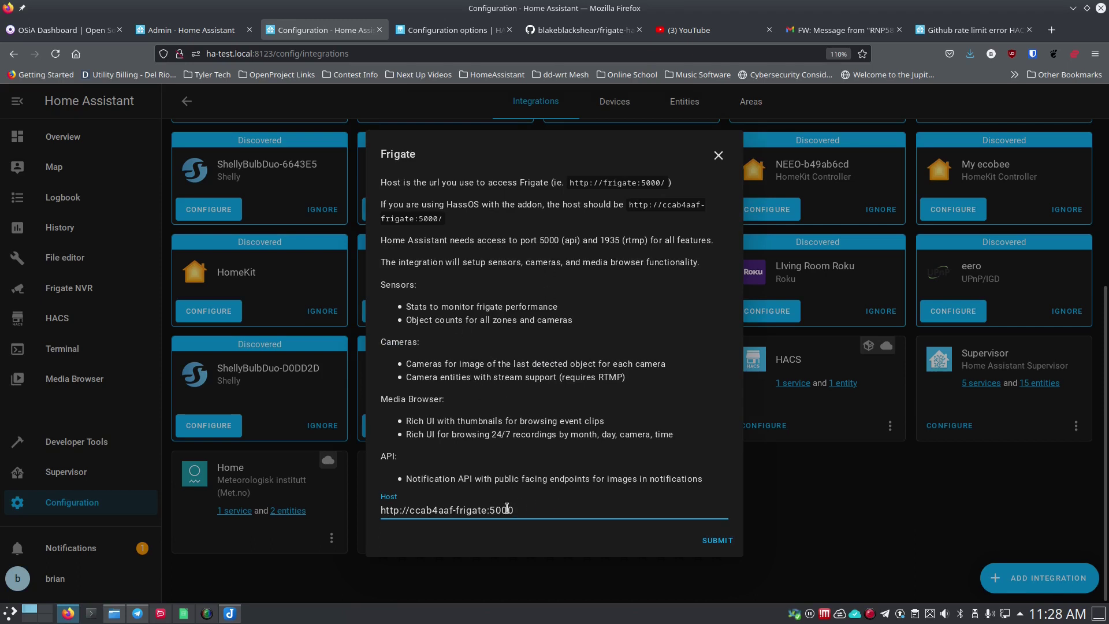
left_click(718, 541)
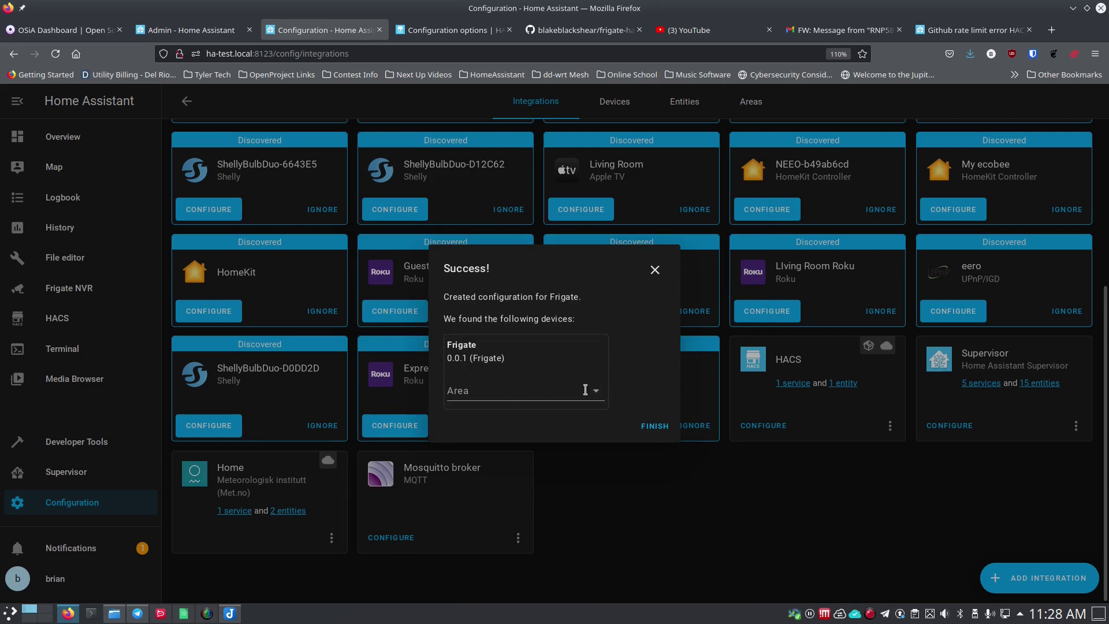
left_click(653, 428)
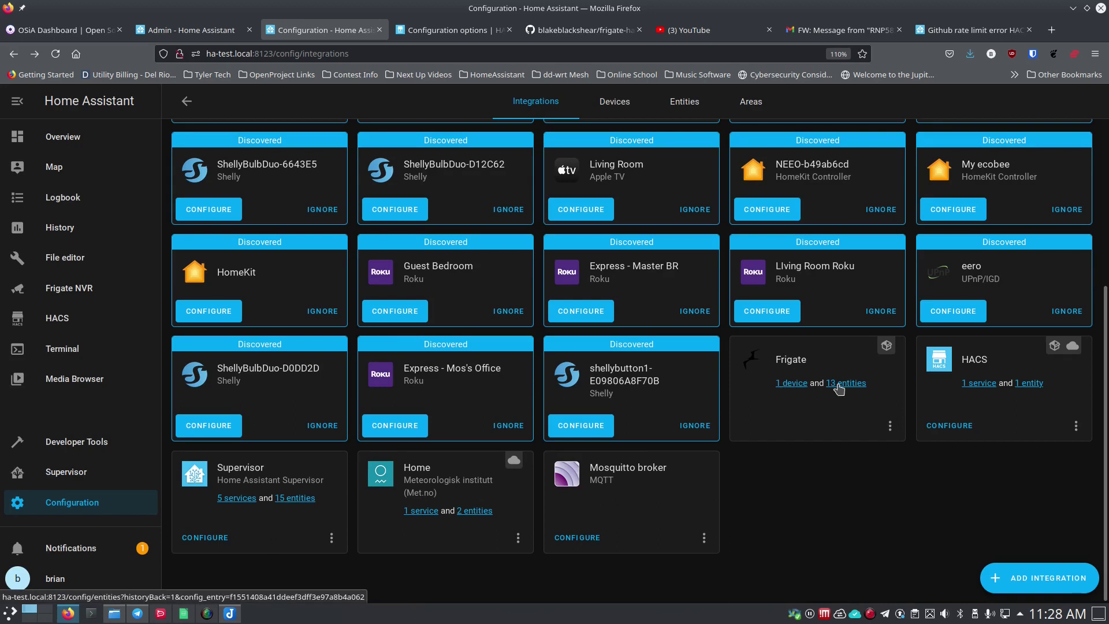
- Open the Frigate card's 13 entities and scroll through the entity list
left_click(839, 384)
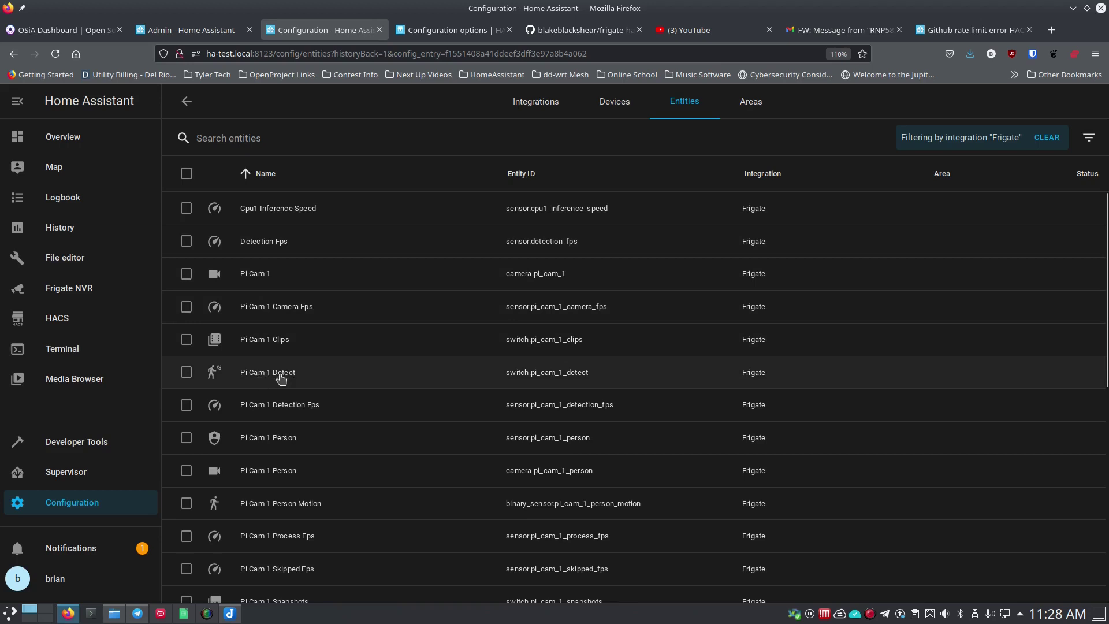
scroll(289, 427, "down", 1)
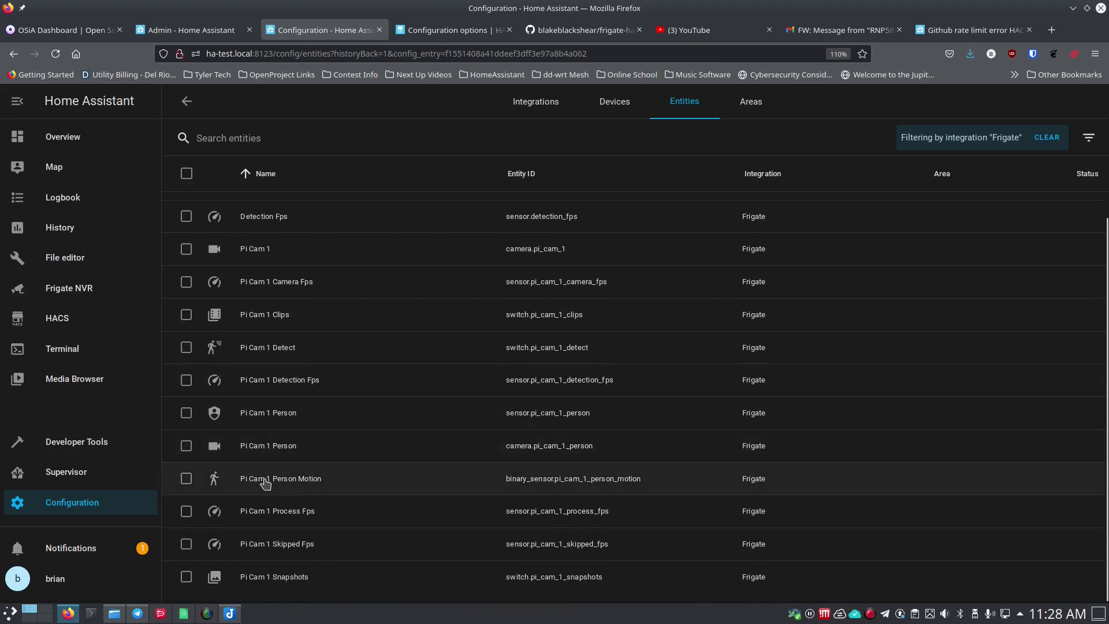
scroll(317, 481, "up", 1)
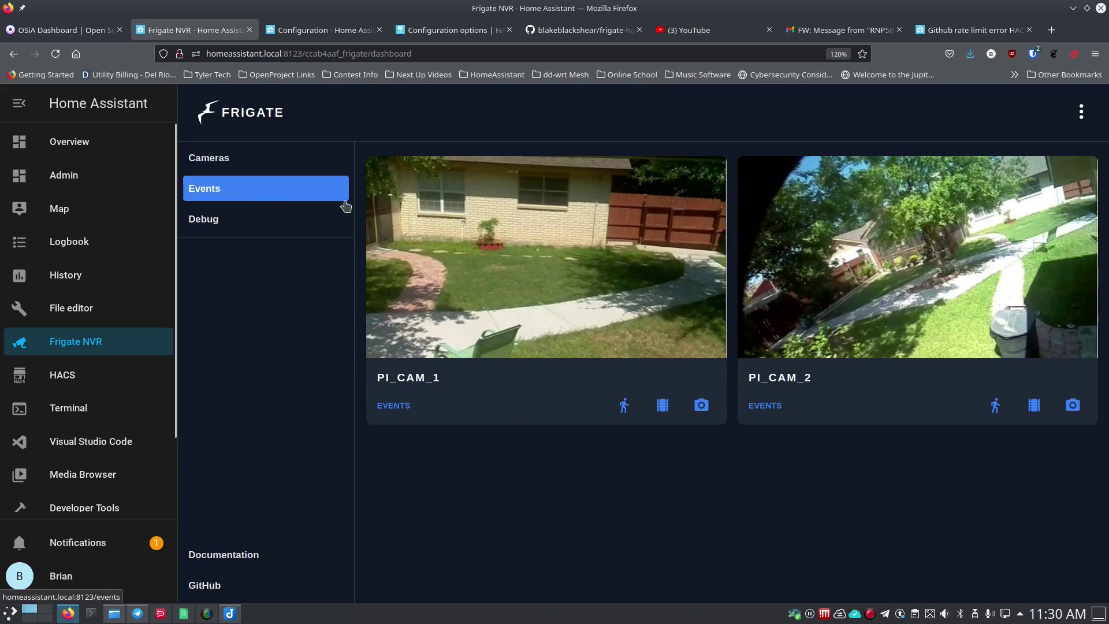
left_click(483, 264)
scroll(504, 342, "down", 4)
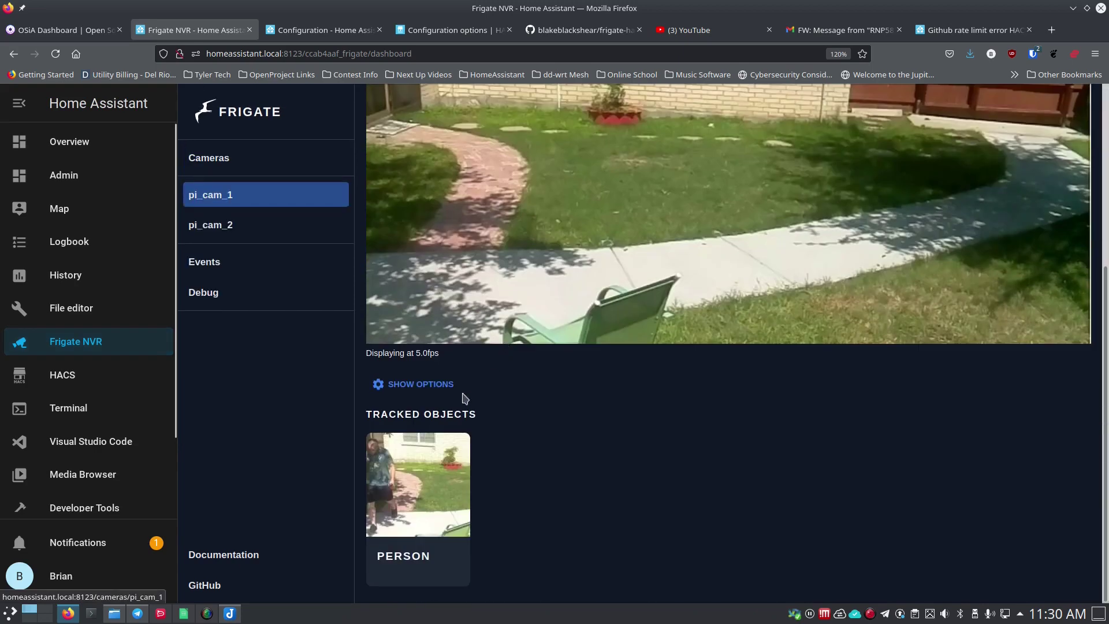
left_click(420, 460)
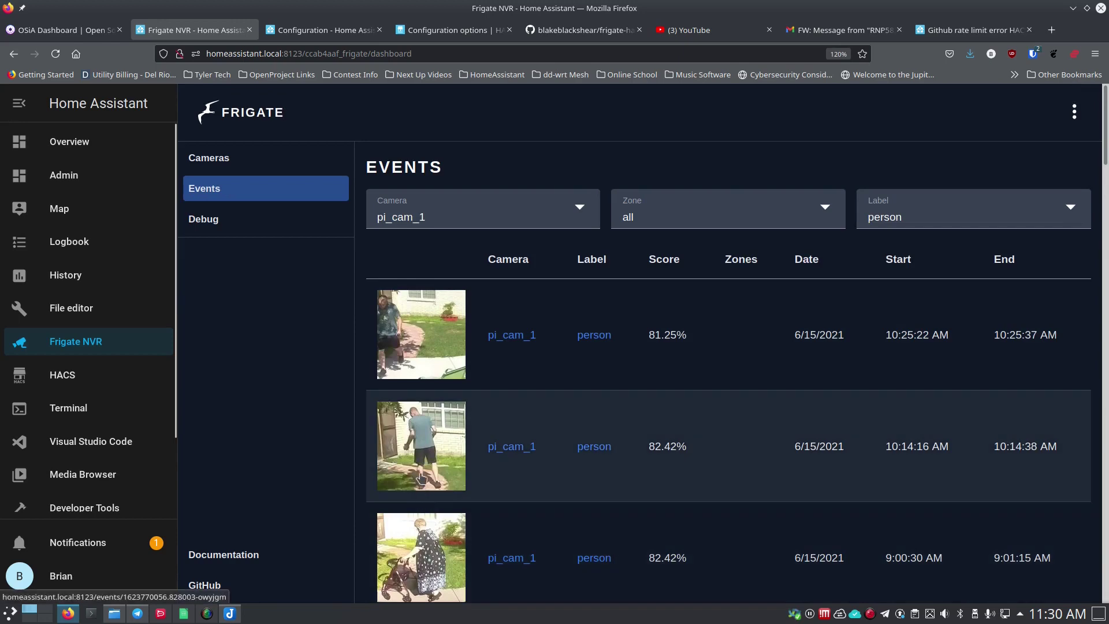
left_click(245, 165)
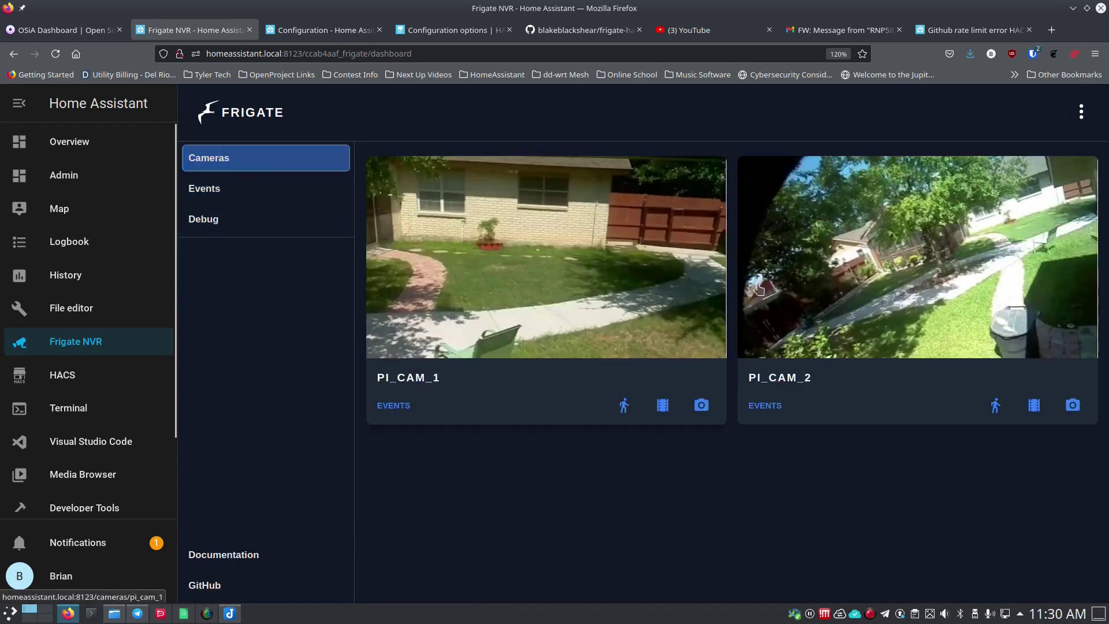
left_click(876, 287)
scroll(429, 458, "down", 5)
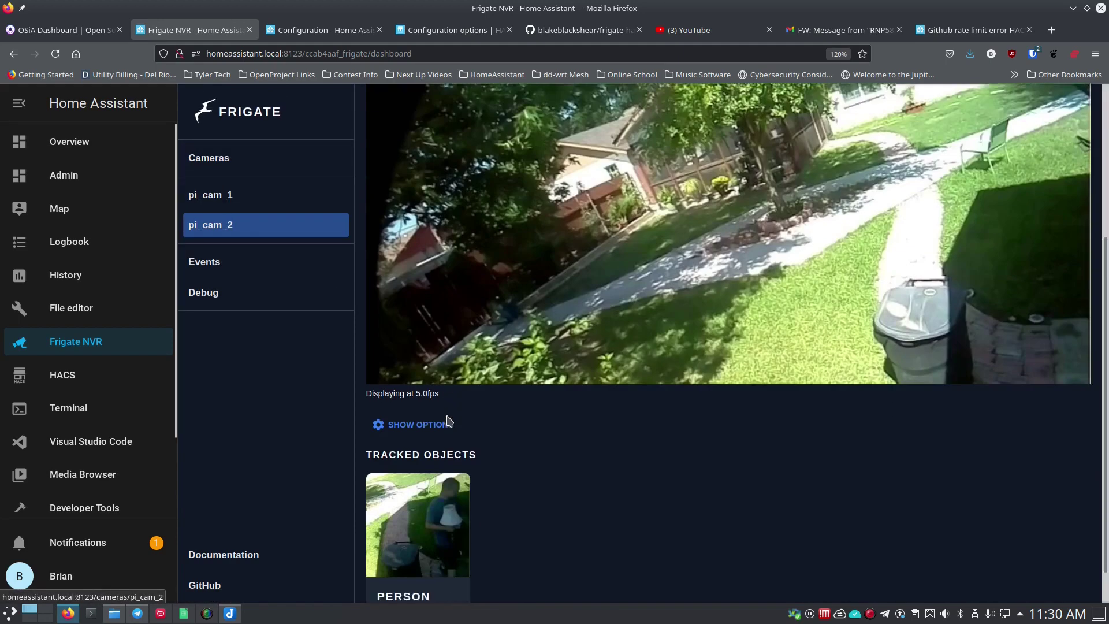
left_click(428, 499)
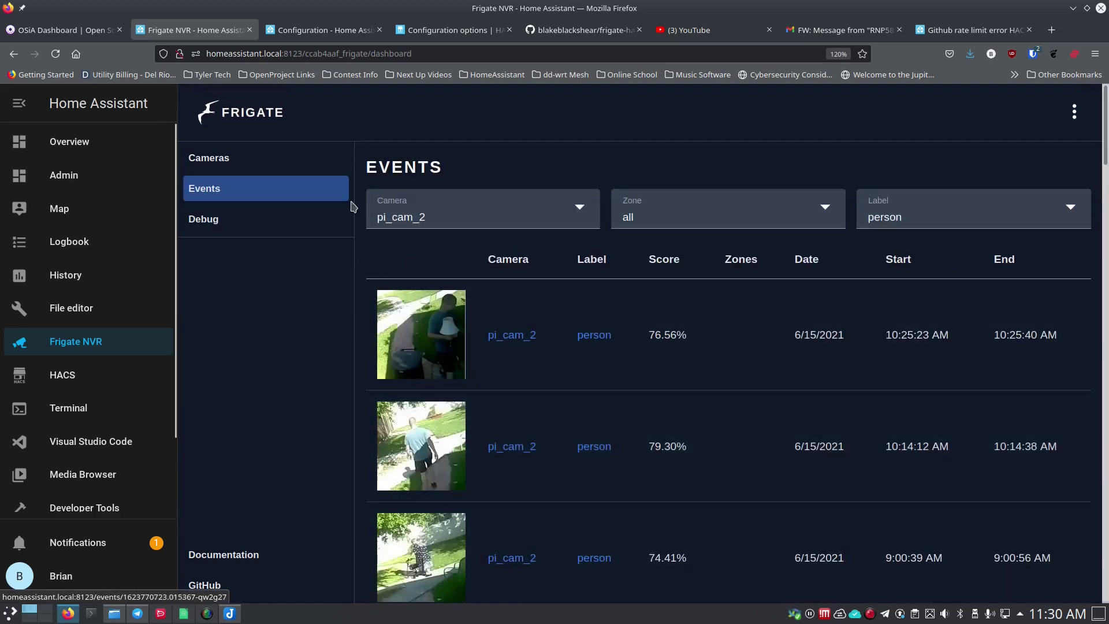
left_click(240, 167)
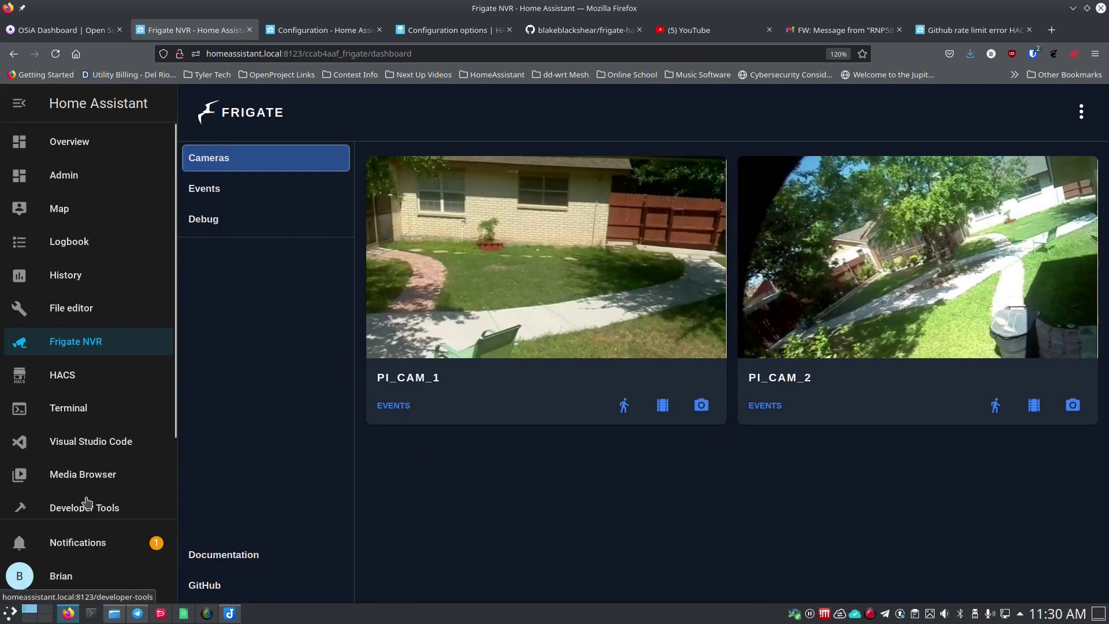
scroll(87, 501, "down", 3)
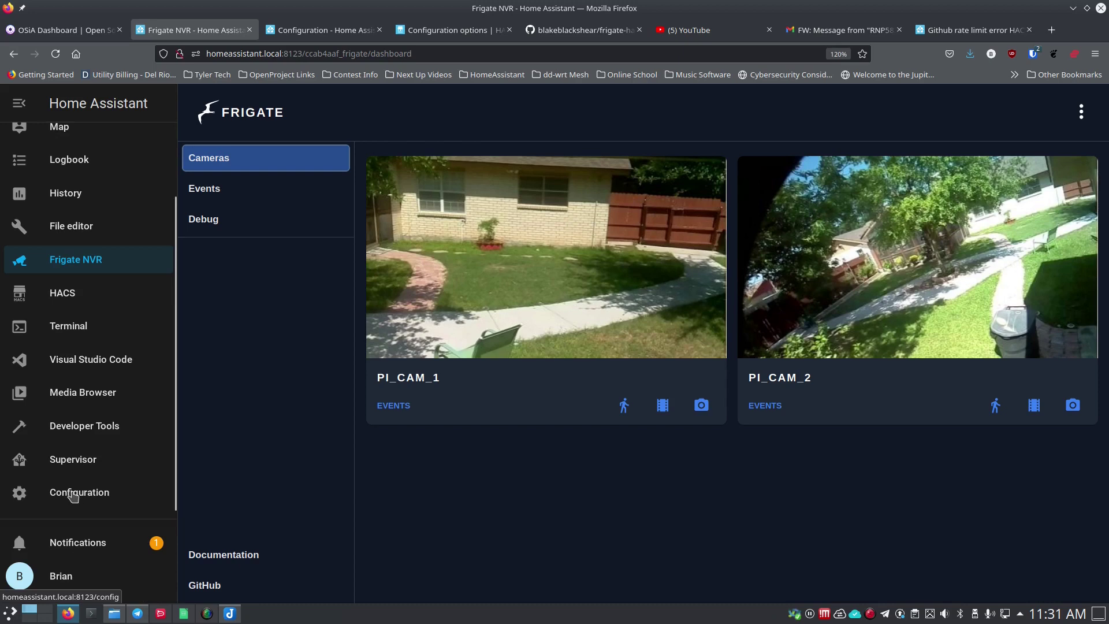
- Create an empty automation and name it 'Frigate Notify of Motion'
left_click(73, 497)
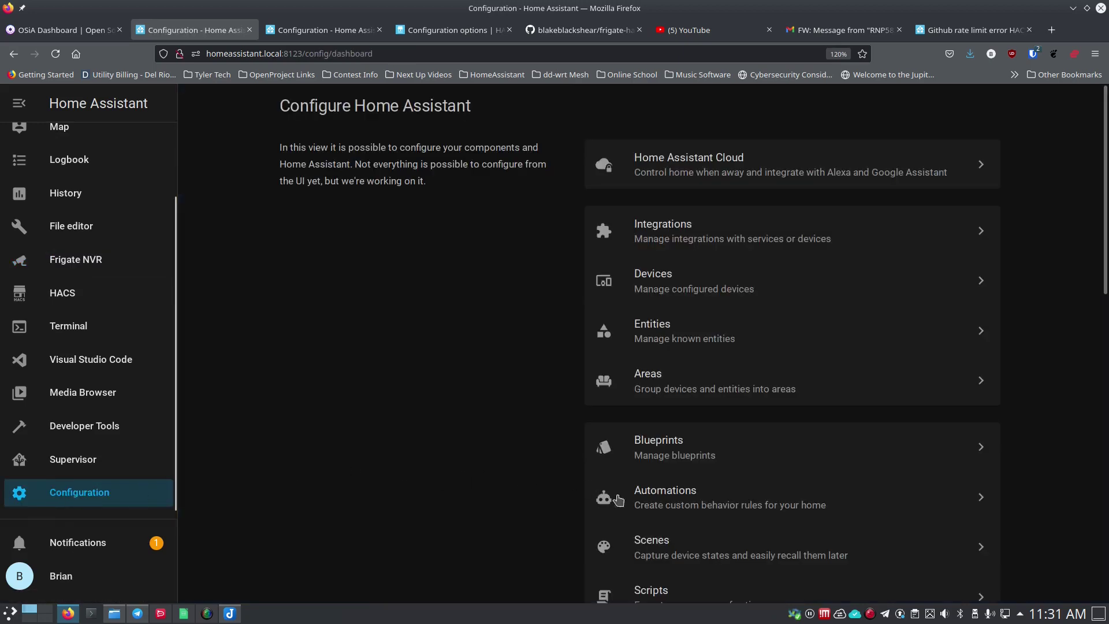
left_click(644, 504)
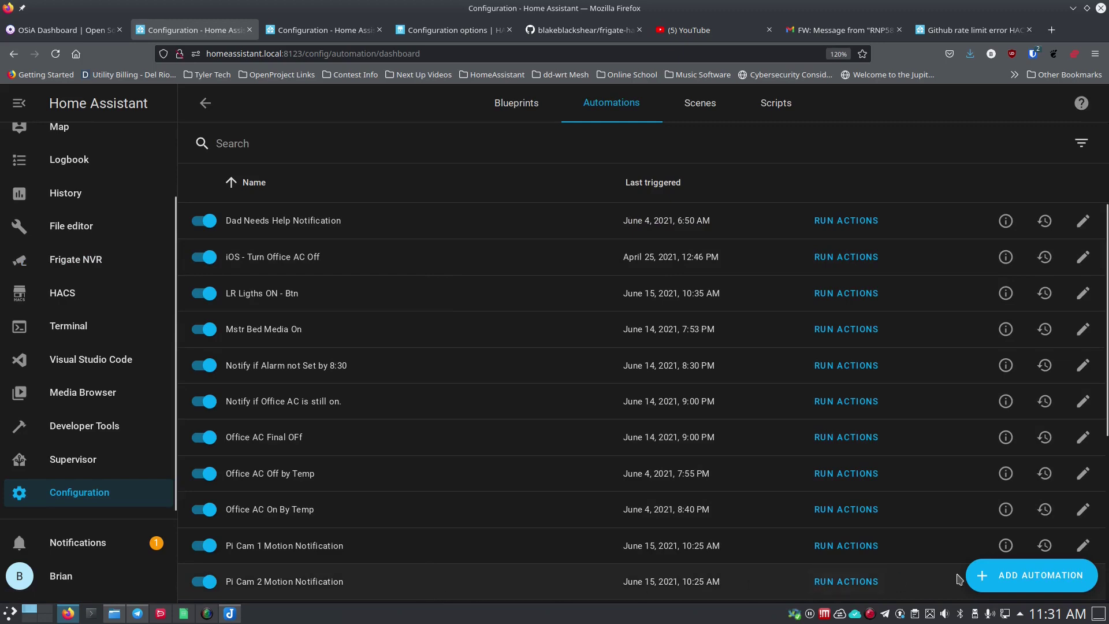
left_click(1023, 578)
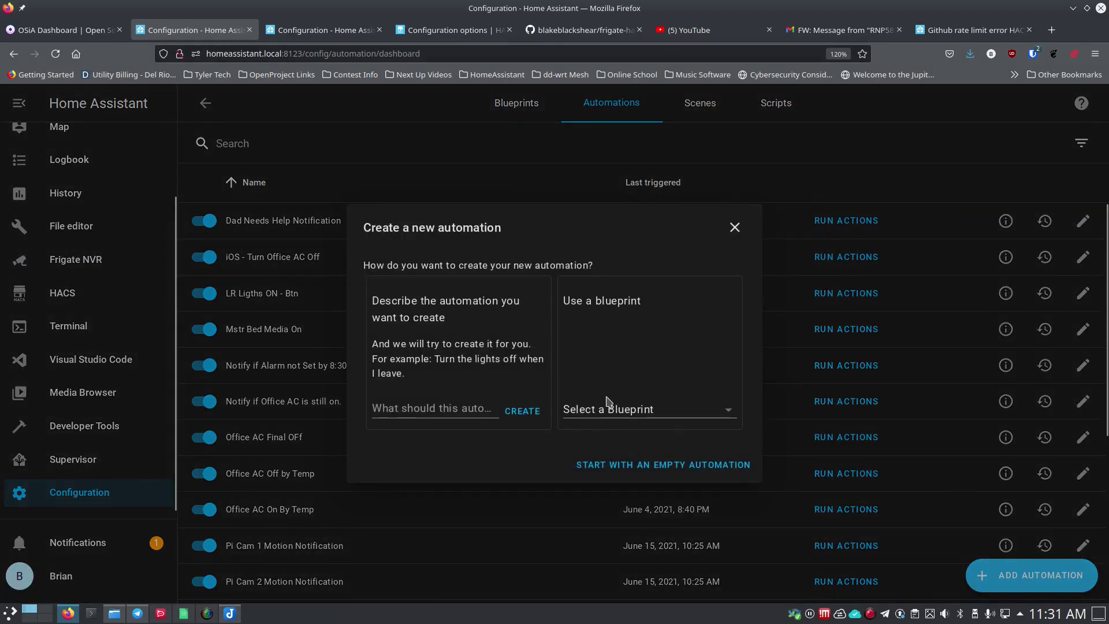
left_click(601, 467)
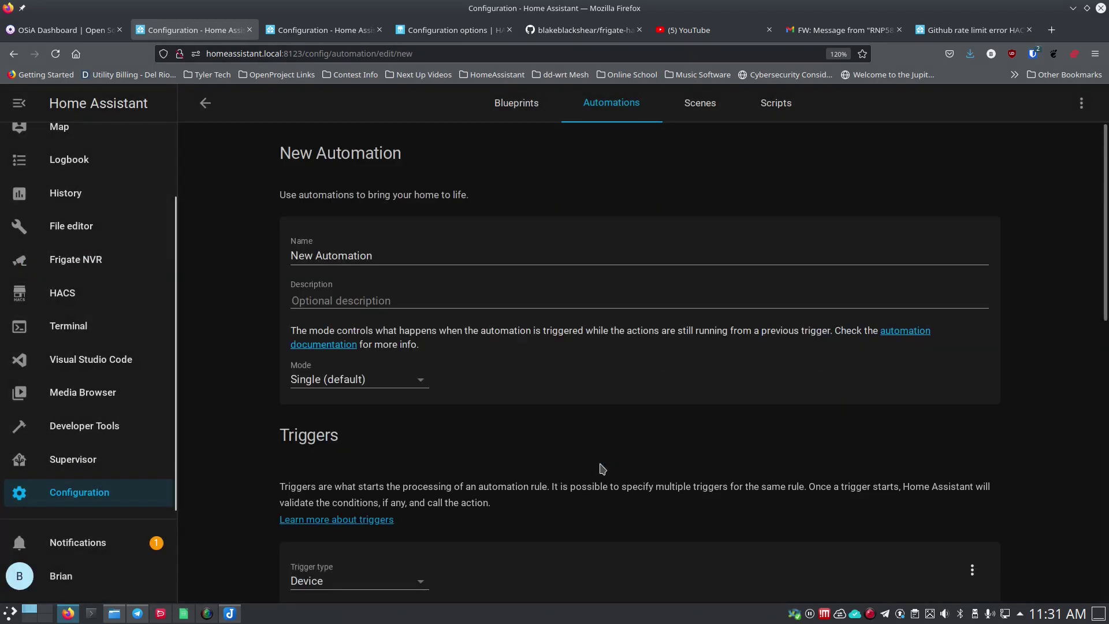
triple_click(390, 255)
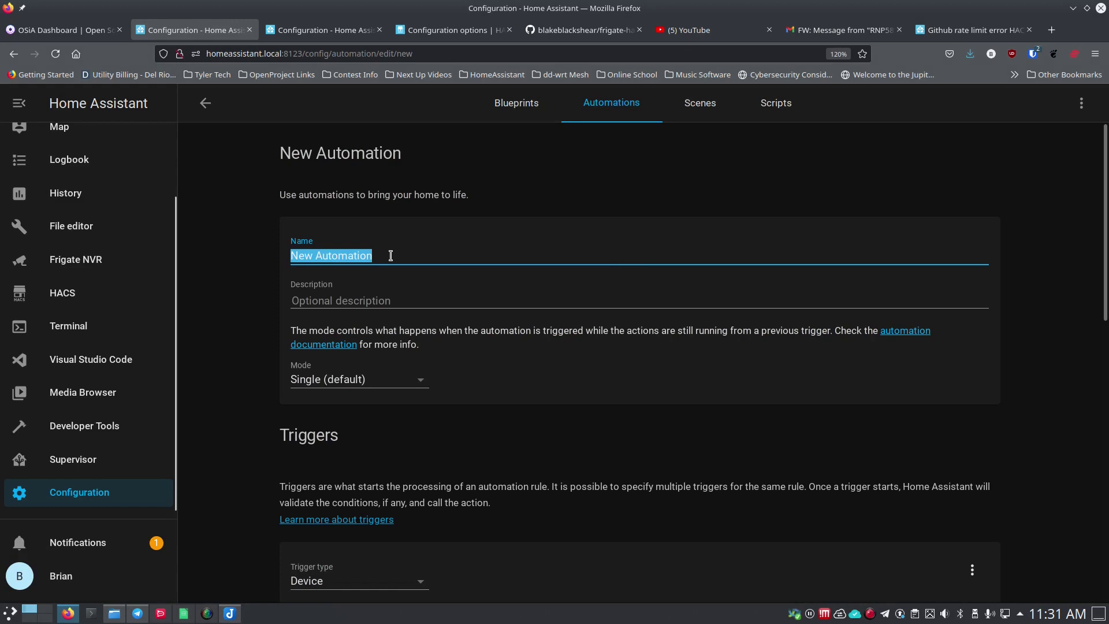
type("Frigate")
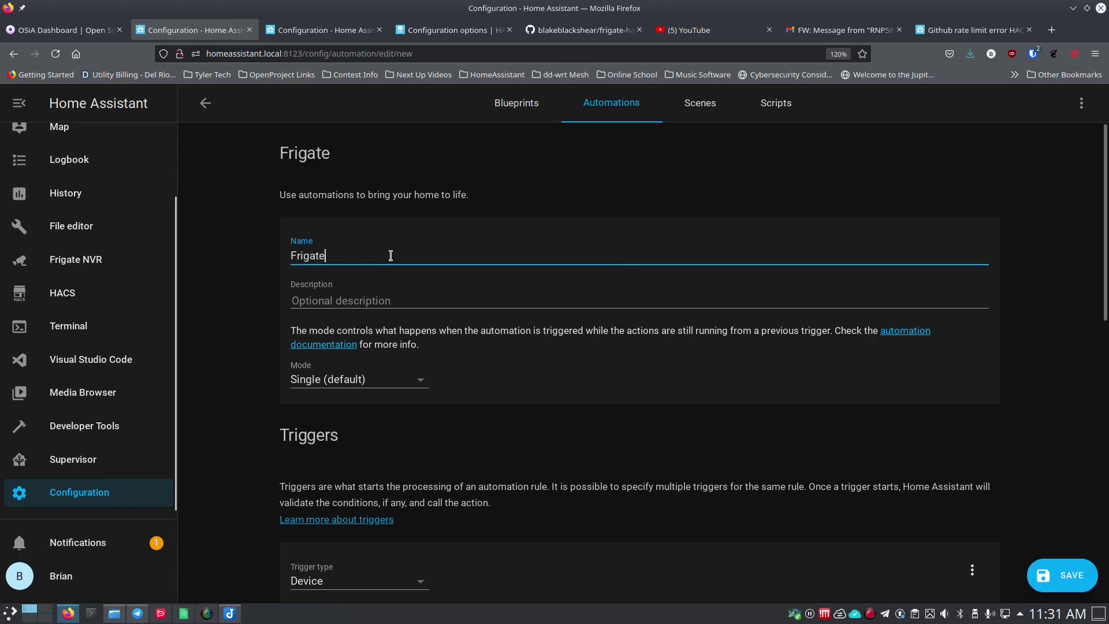
type(" Notify of Motion Cam")
key("BackSpace")
key("BackSpace")
key("BackSpace")
key("BackSpace")
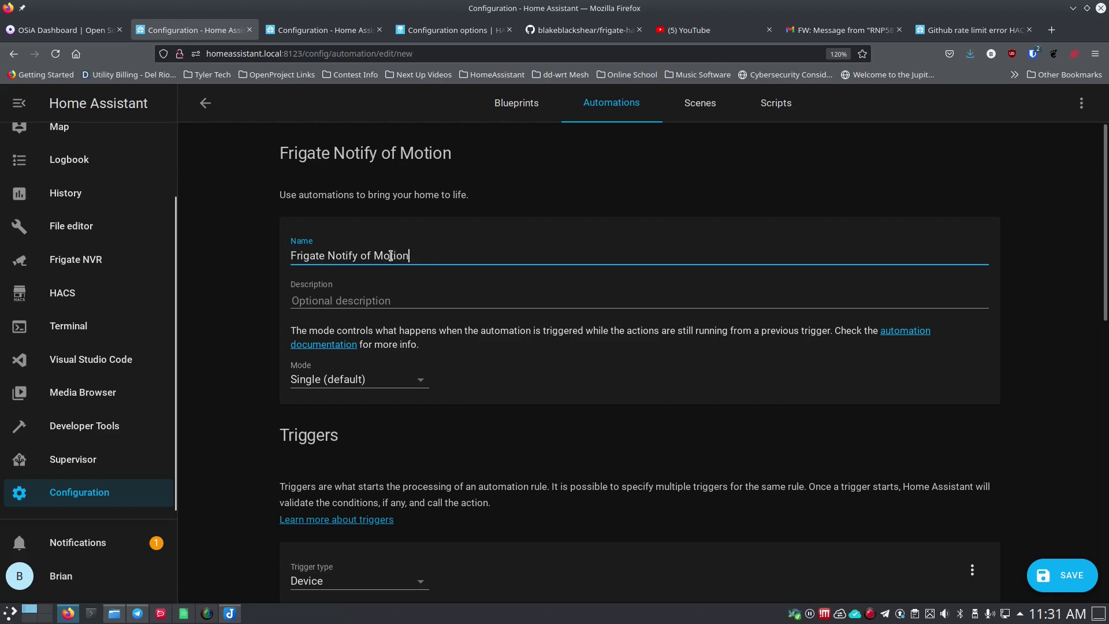
key("Tab")
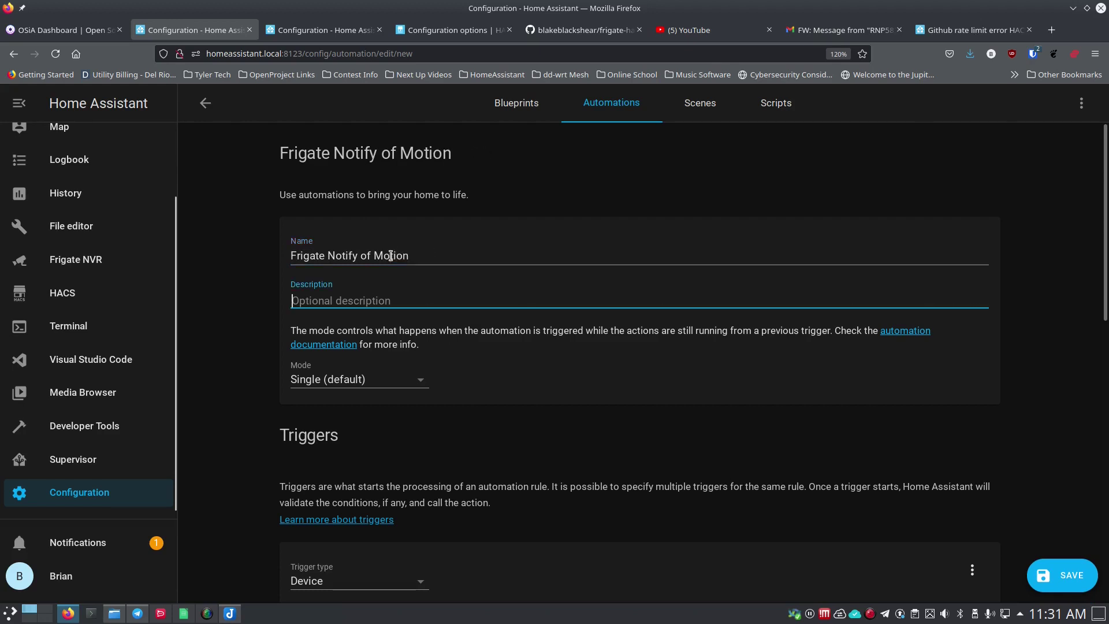
scroll(376, 324, "down", 3)
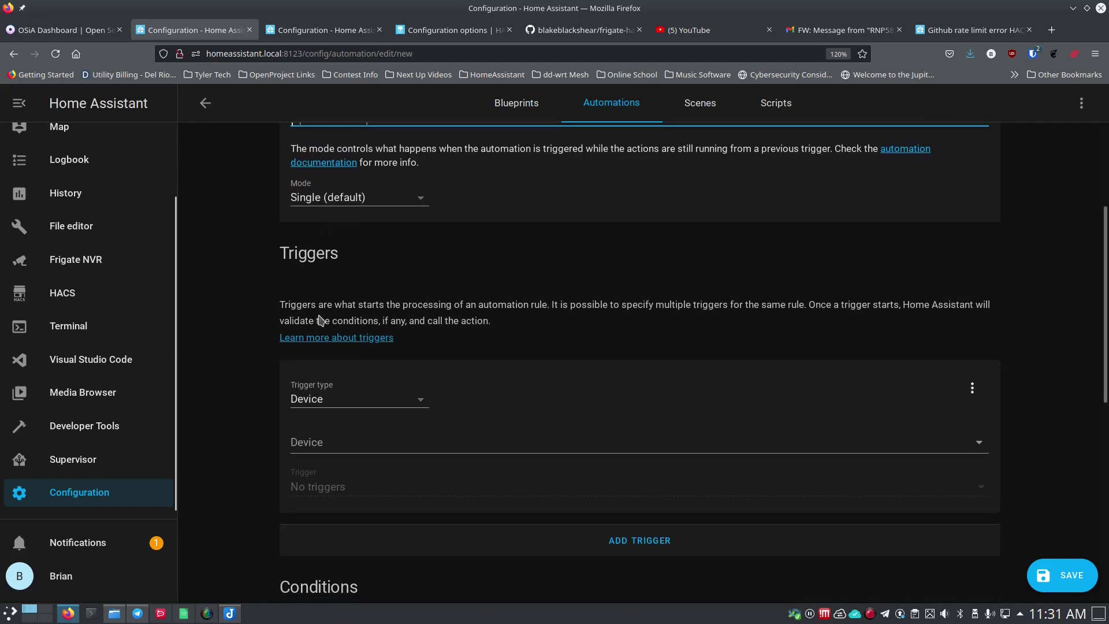
- Set the trigger to the Frigate device's 'Pi Cam 1 Person Motion started detecting motion' event
scroll(263, 376, "down", 1)
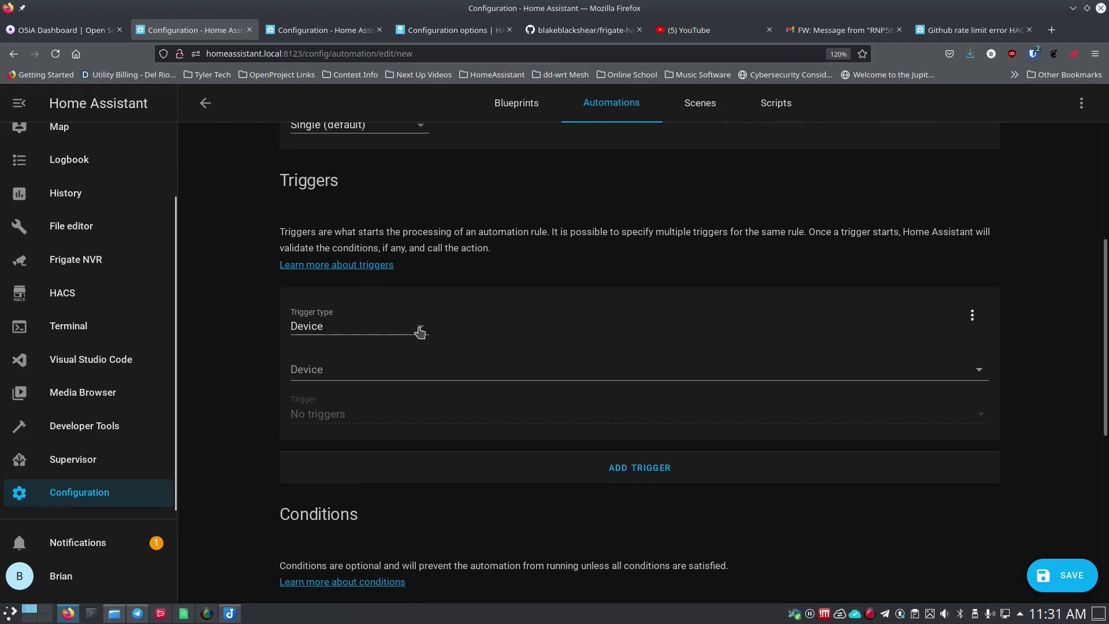
left_click(377, 370)
type("Fri")
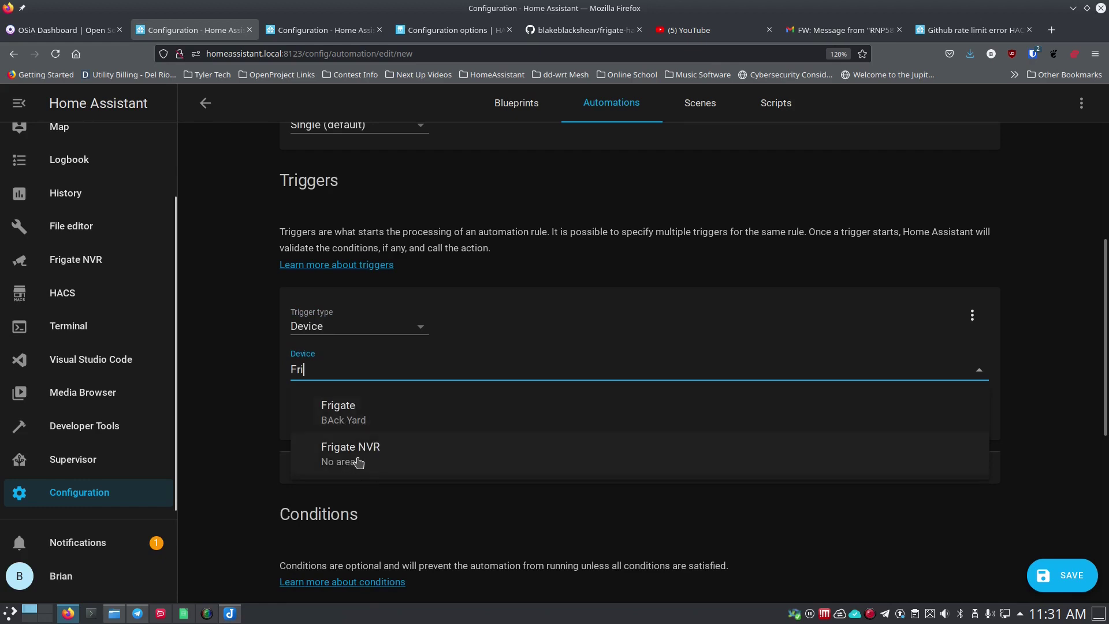
left_click(345, 422)
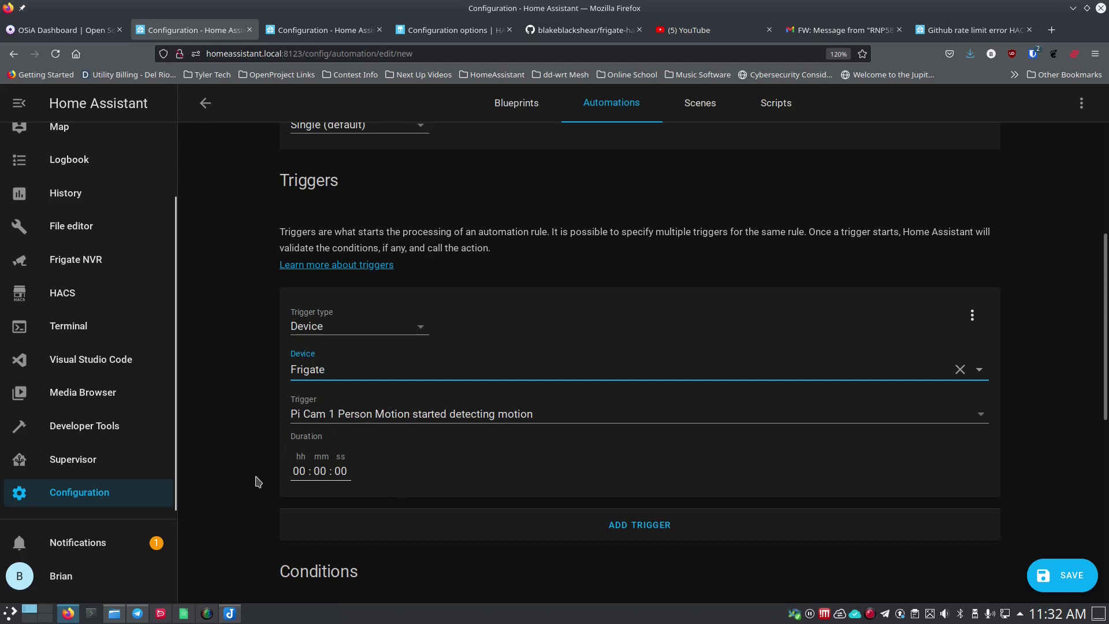
scroll(254, 487, "down", 3)
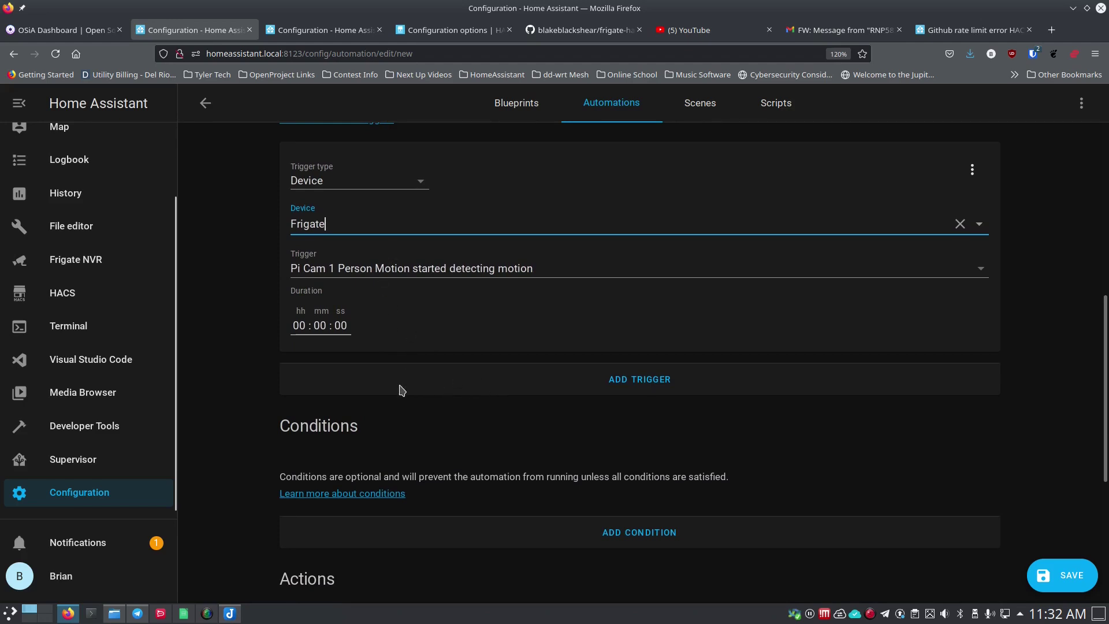
scroll(343, 388, "up", 1)
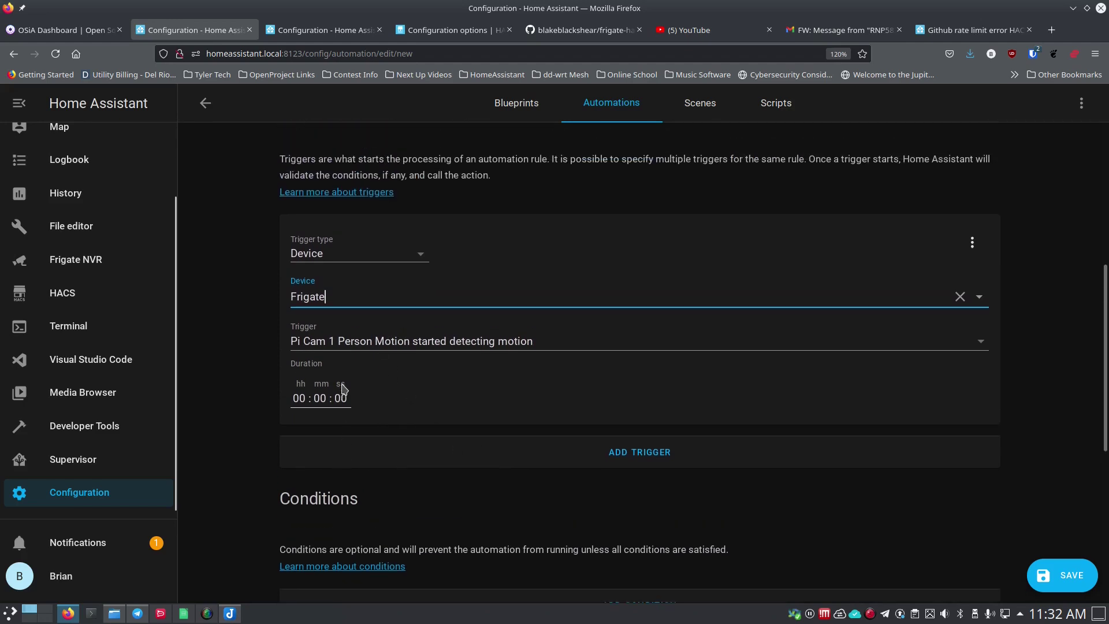
scroll(266, 442, "down", 4)
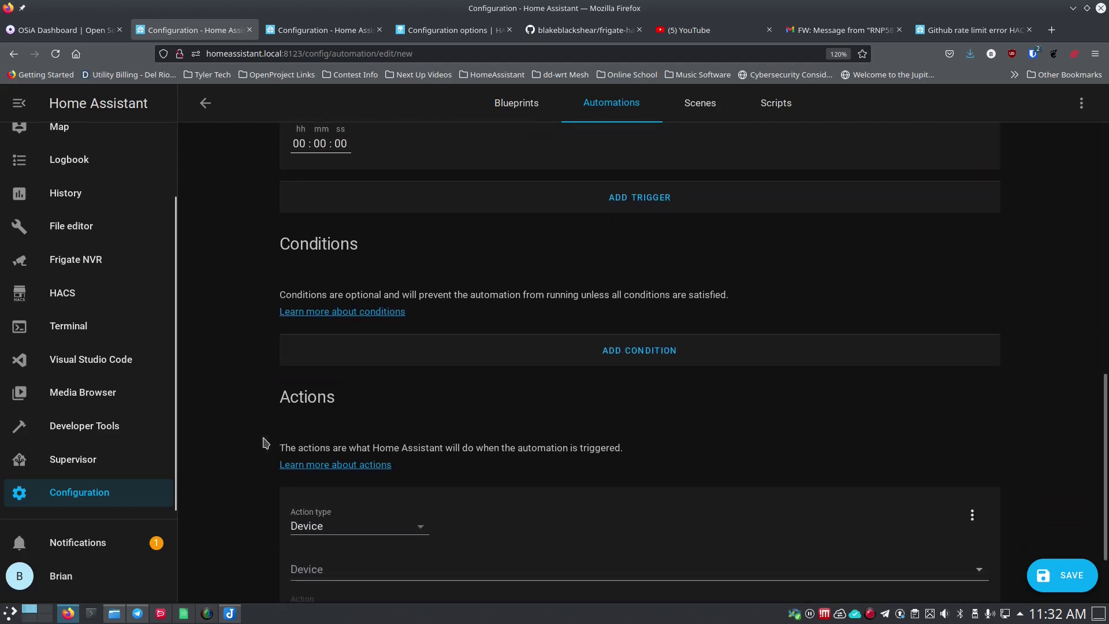
- Add a Device condition, searching 'iphon', requiring the iPhone XR to be not home
scroll(265, 443, "down", 2)
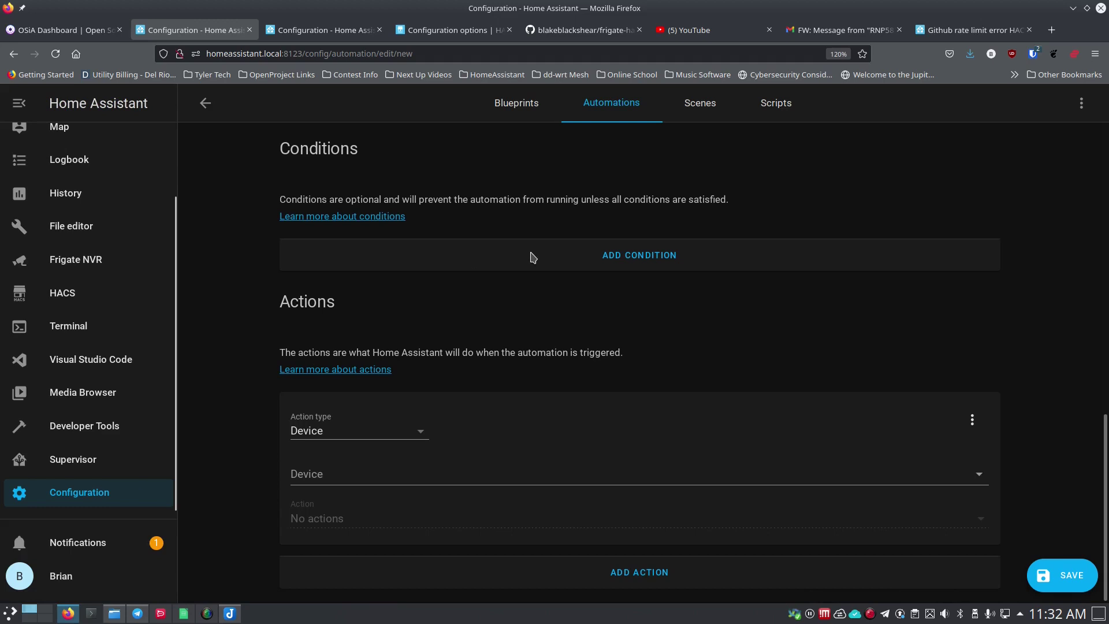
left_click(617, 257)
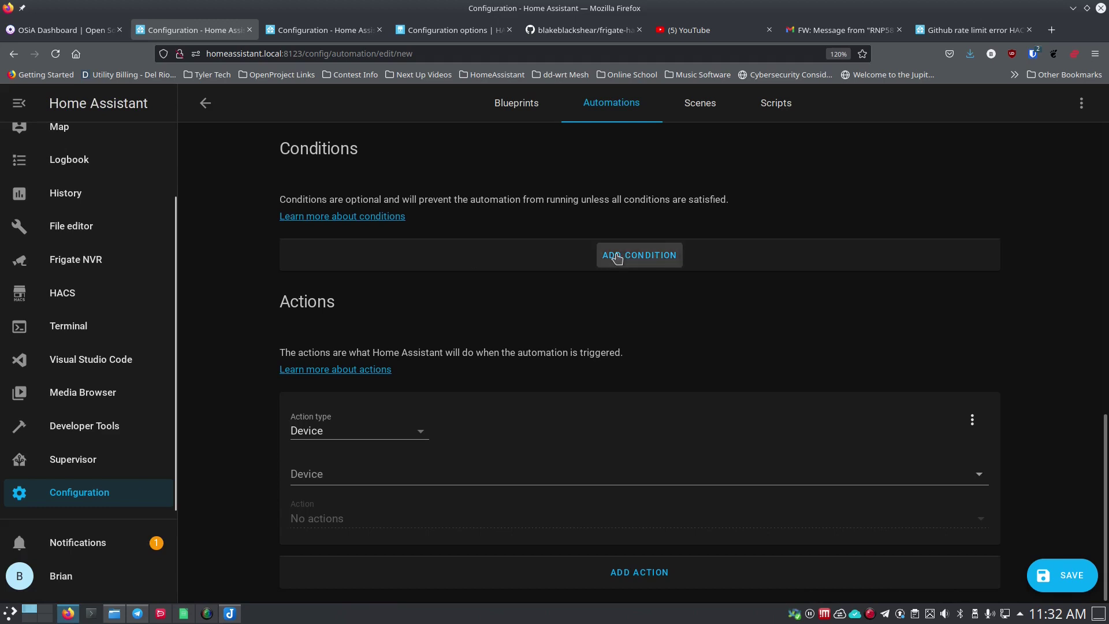
left_click(403, 284)
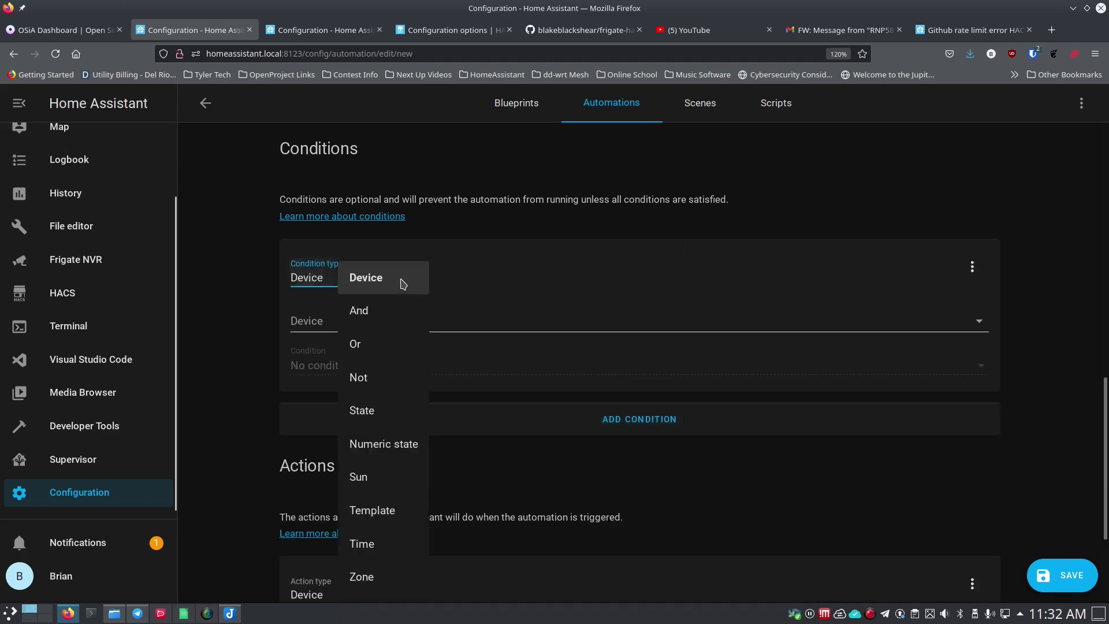
left_click(400, 283)
left_click(386, 319)
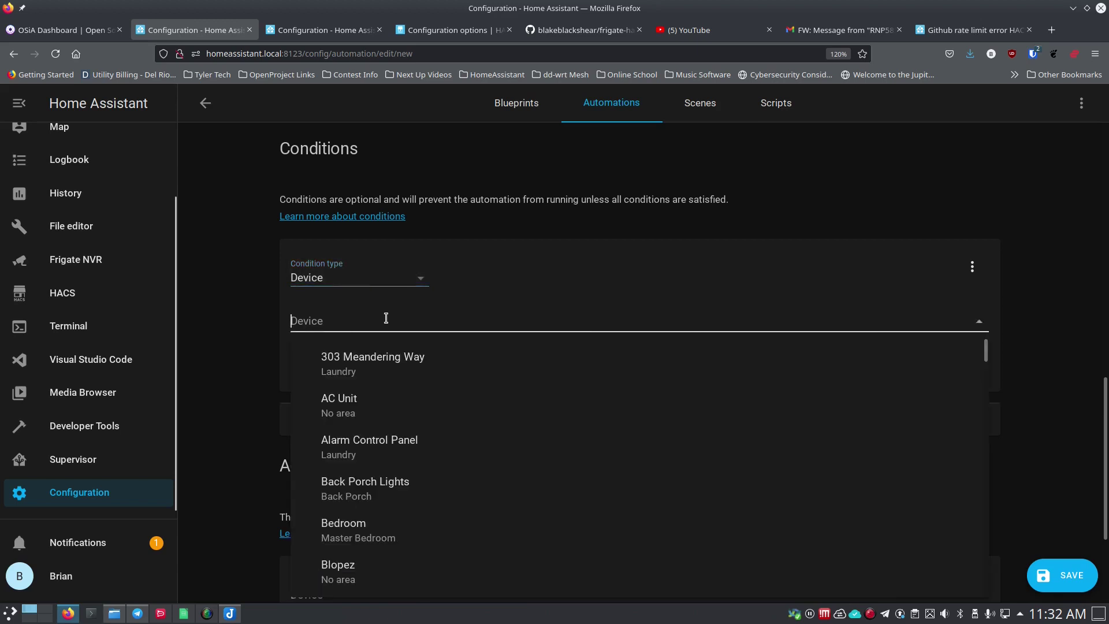
type("iphon")
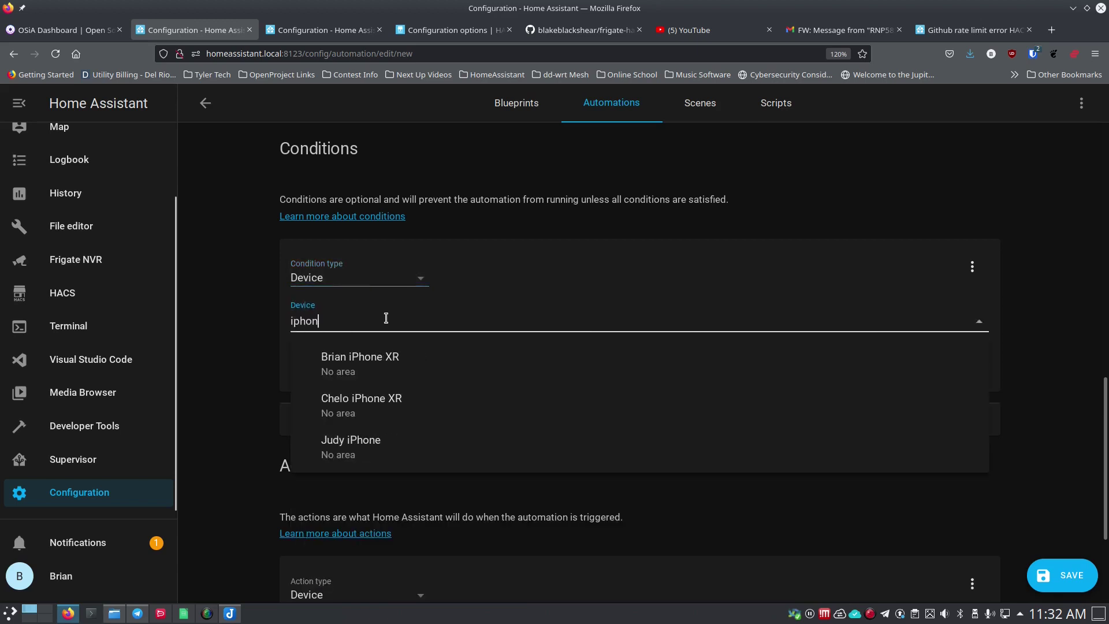
left_click(370, 362)
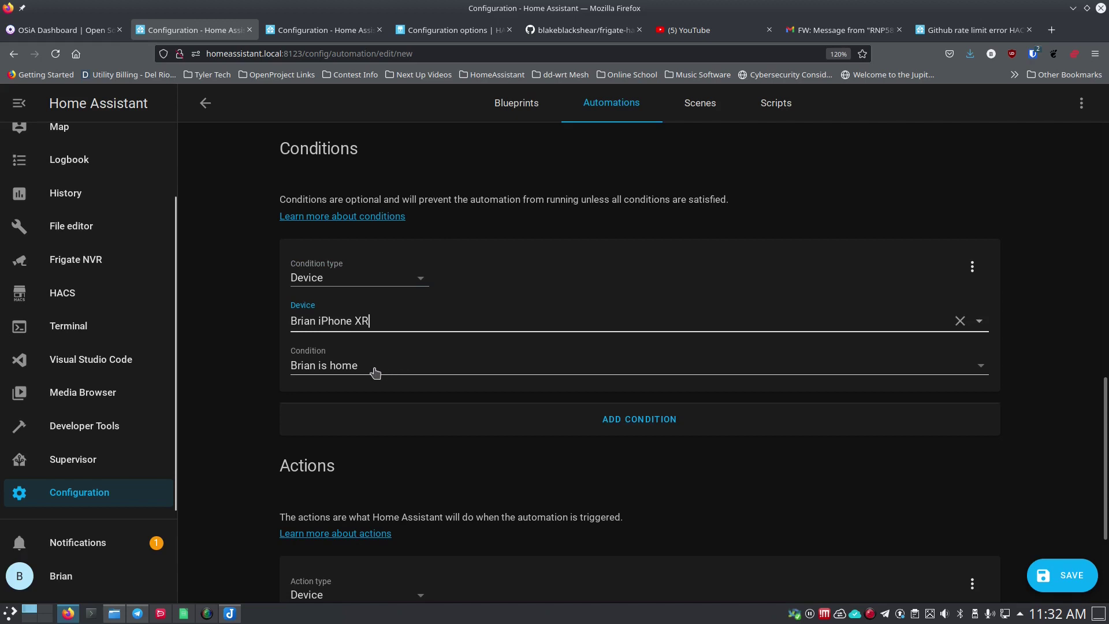
left_click(374, 370)
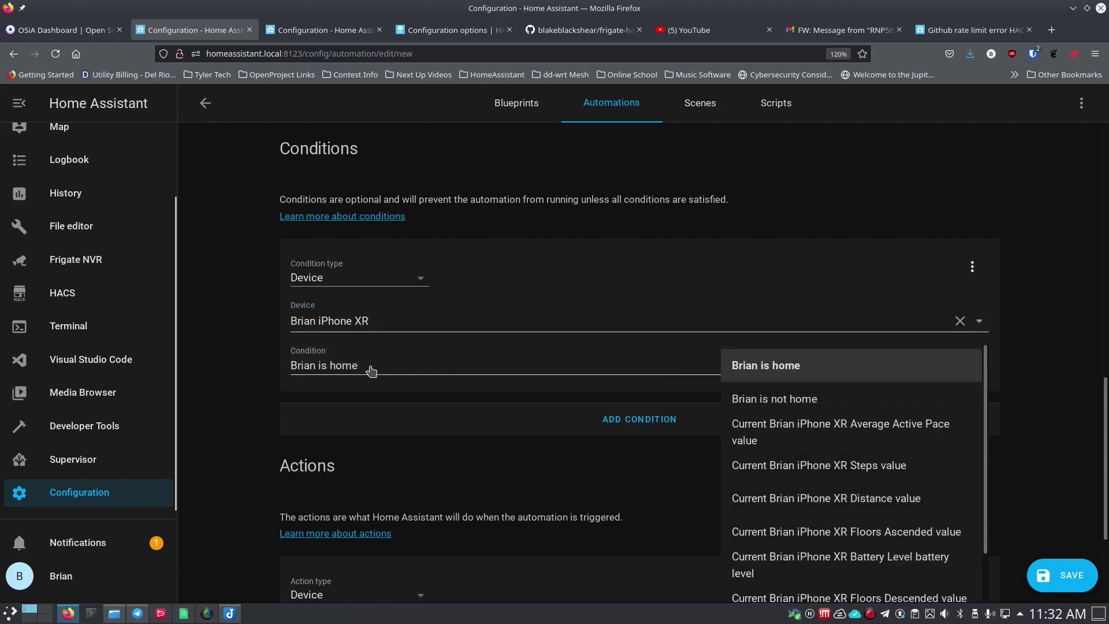
left_click(761, 404)
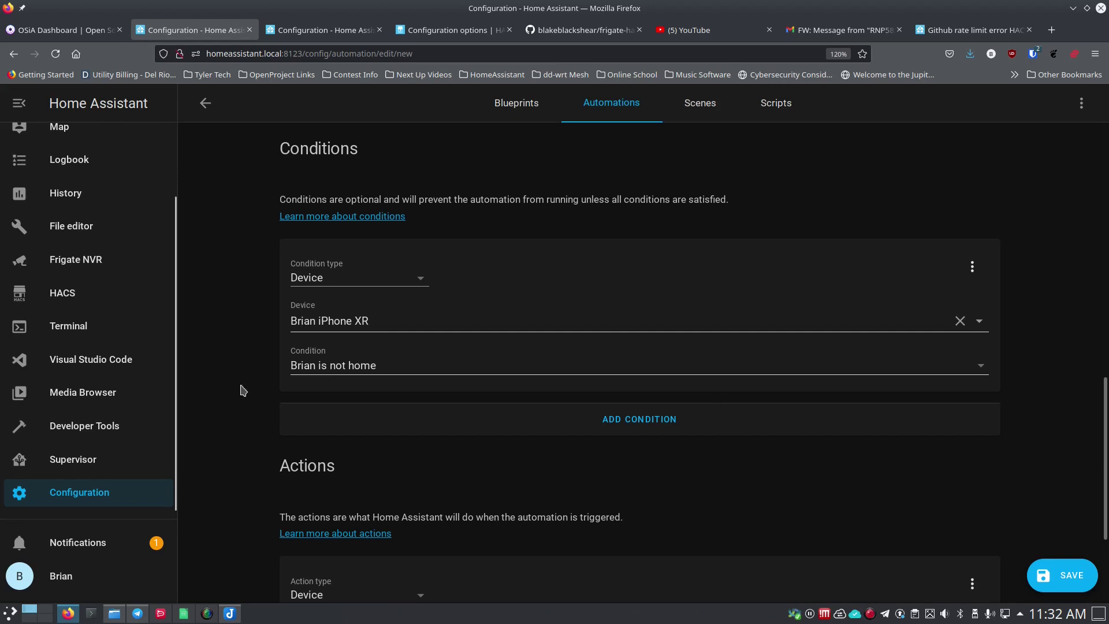
scroll(248, 435, "down", 3)
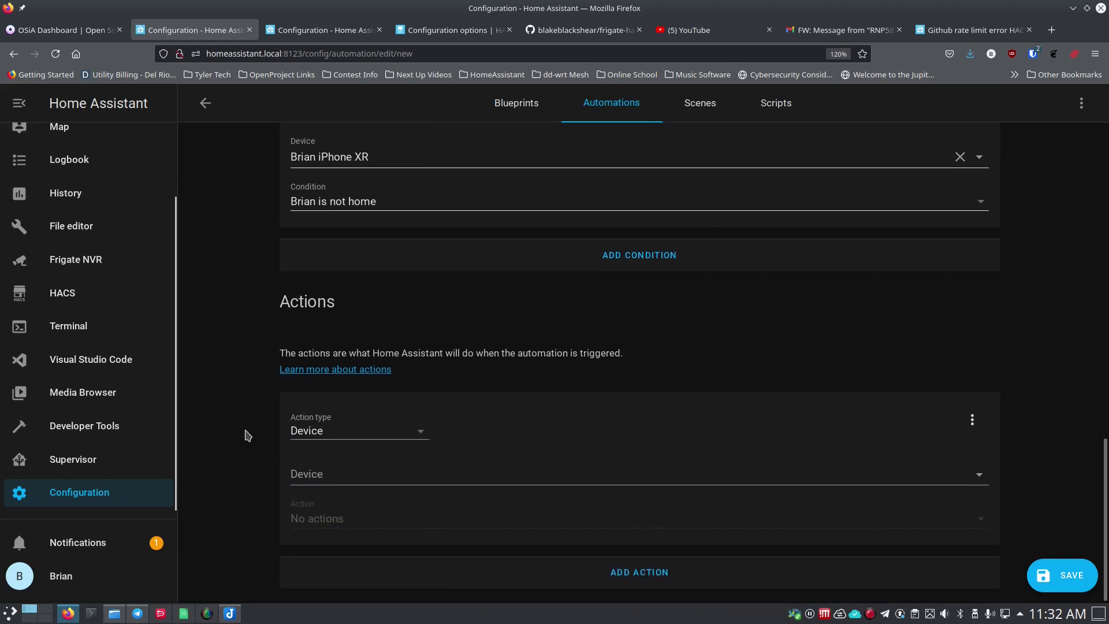
- Make the action a Call service using the mobile_app iPhone XR notify service
left_click(379, 435)
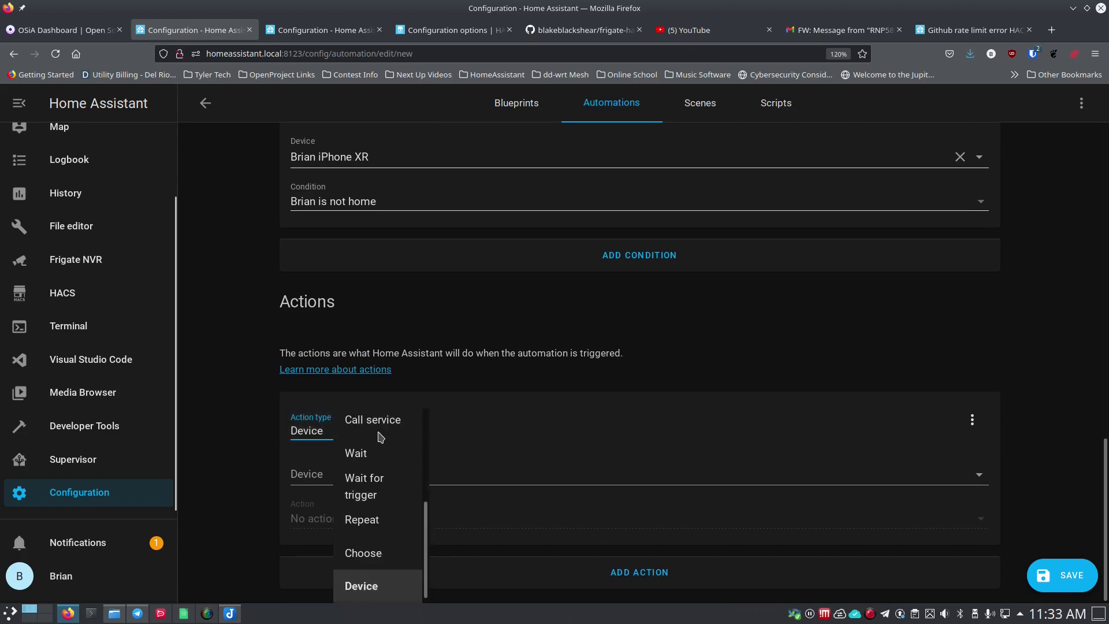
left_click(382, 420)
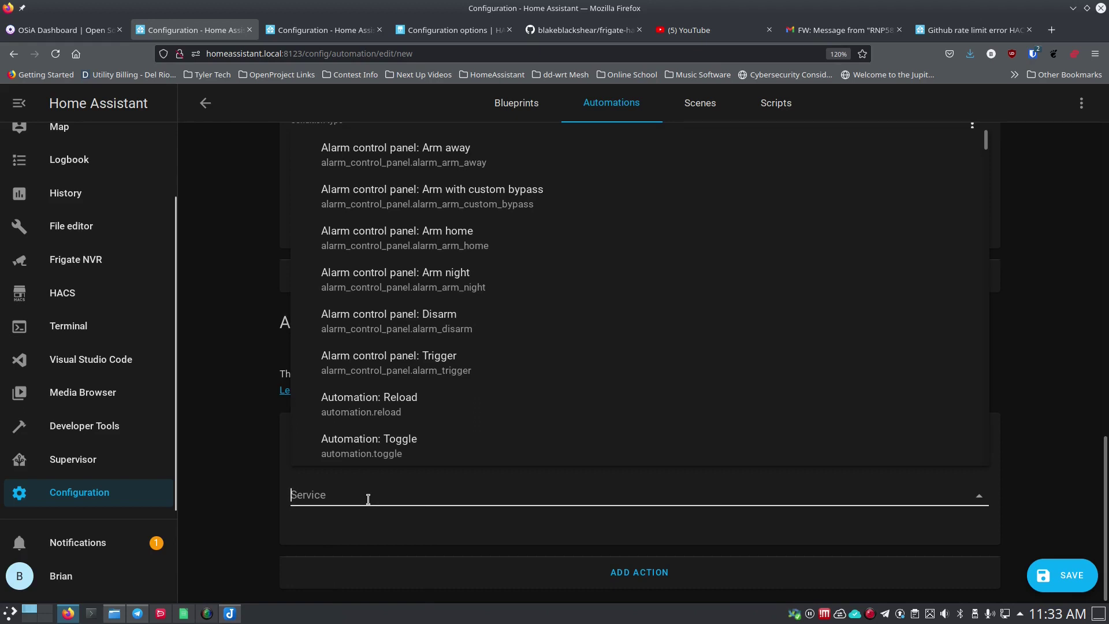
type("notify.")
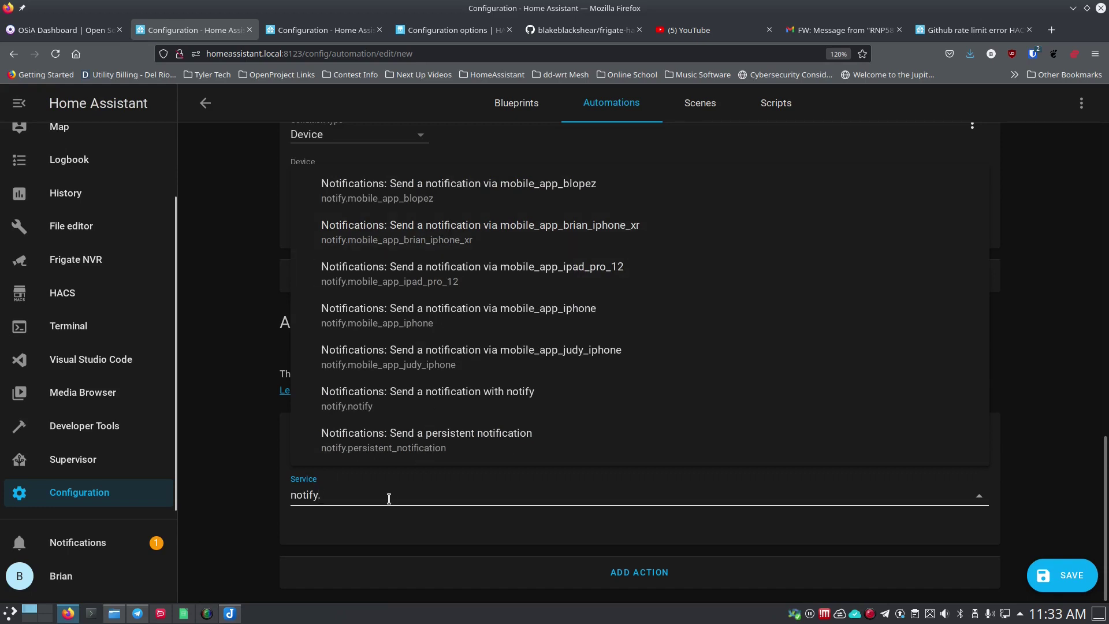
type("notify")
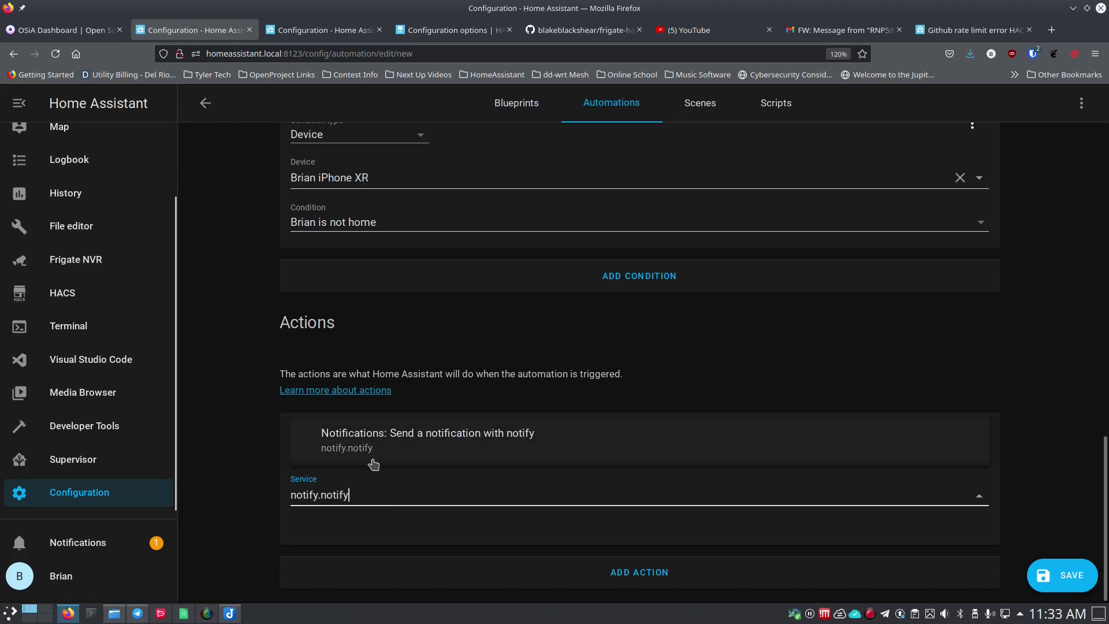
key("BackSpace")
key("BackSpace")
key("BackSpace")
key("BackSpace")
key("BackSpace")
key("BackSpace")
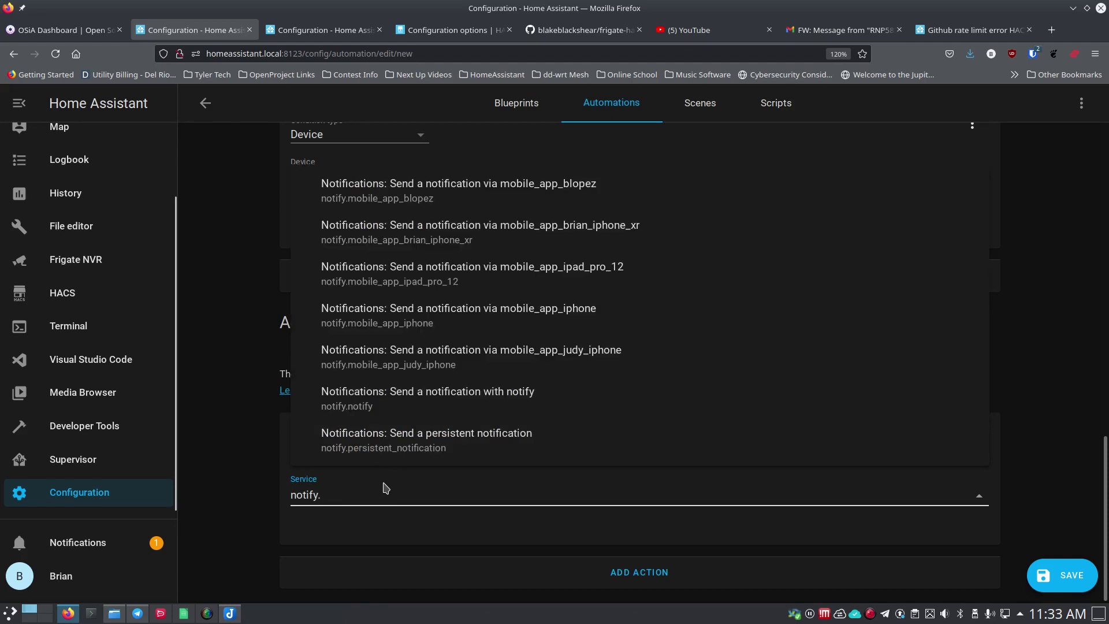
left_click(456, 242)
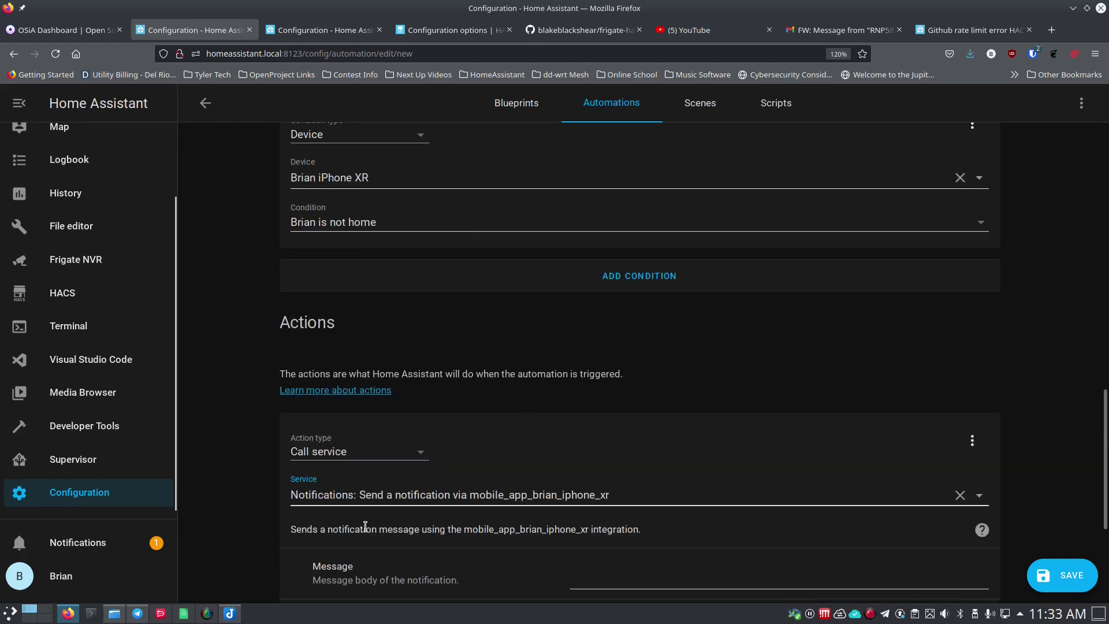
scroll(249, 461, "down", 4)
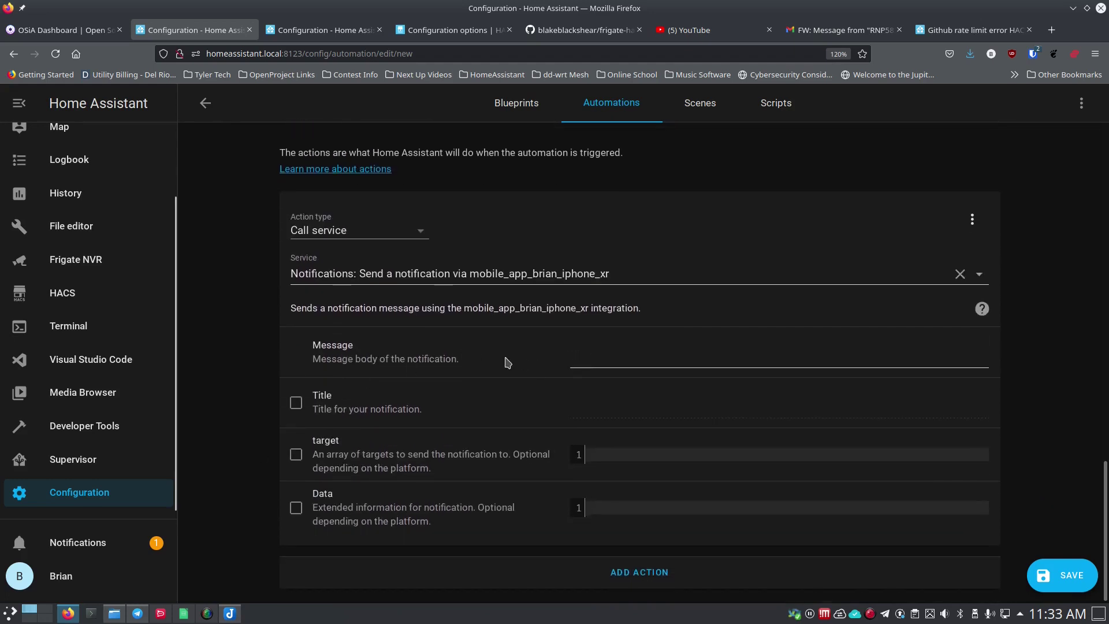
- Enter the message 'Motion Detected from Pi Cam 1' and enable the title 'Back Yard Motion'
left_click(628, 362)
type("Motion Detected from Pi Cam")
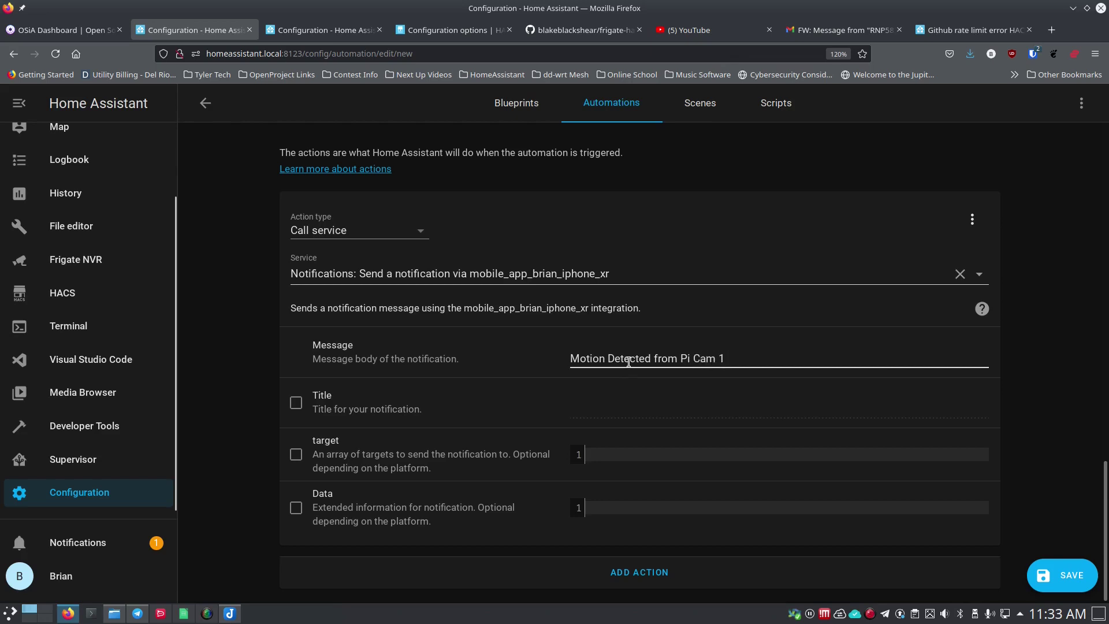
type(" 1")
left_click(296, 403)
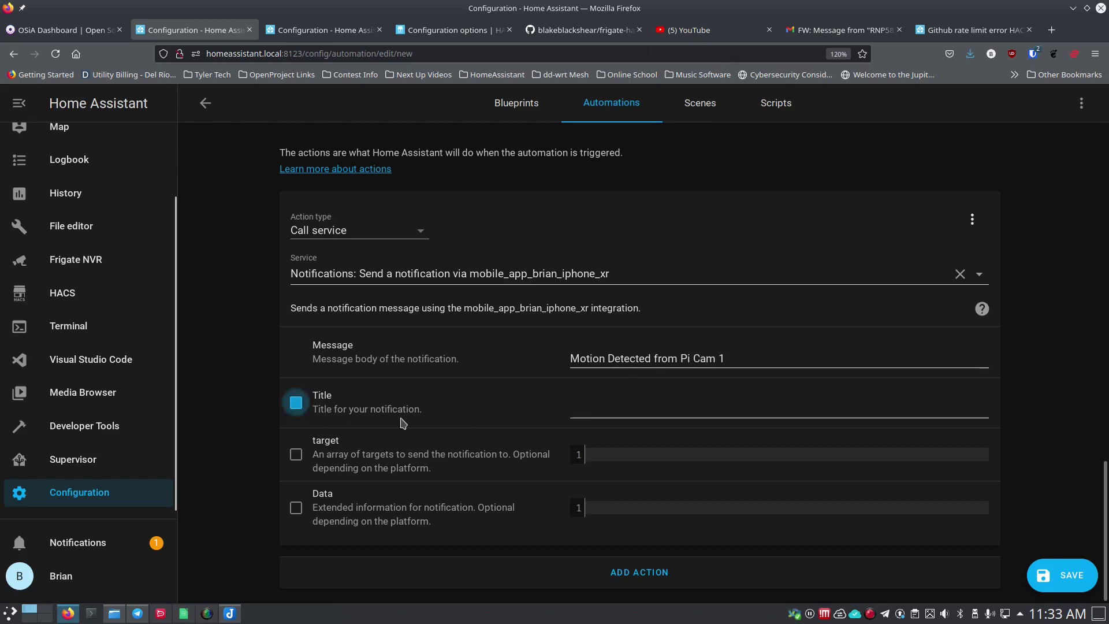
left_click(615, 413)
type("Motionn")
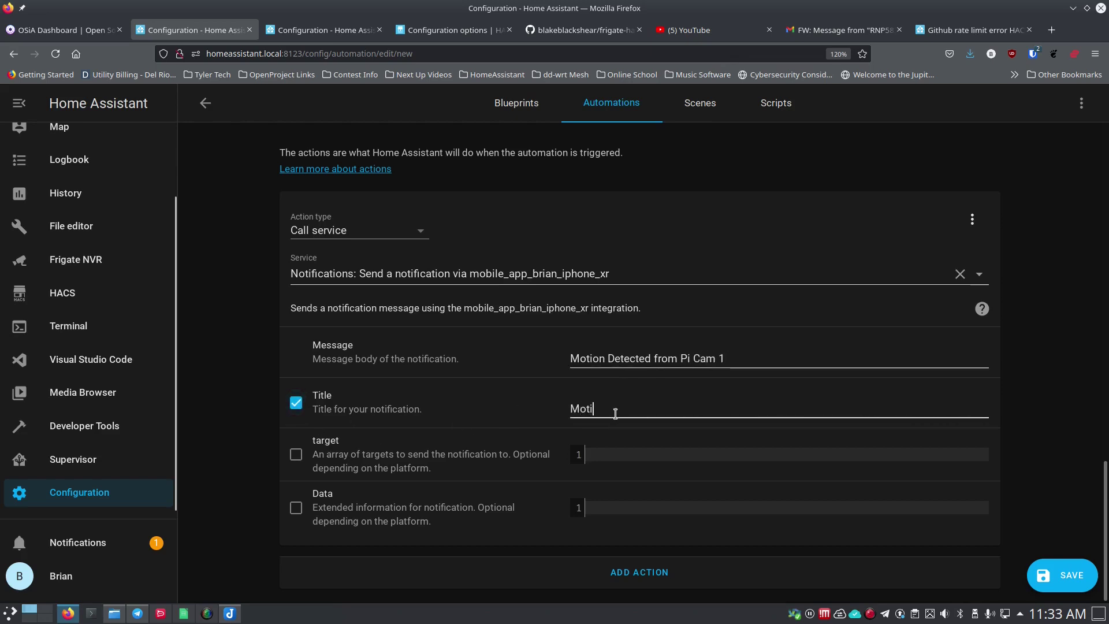
key("BackSpace")
key("BackSpace")
key("BackSpace")
key("BackSpace")
key("BackSpace")
key("BackSpace")
key("BackSpace")
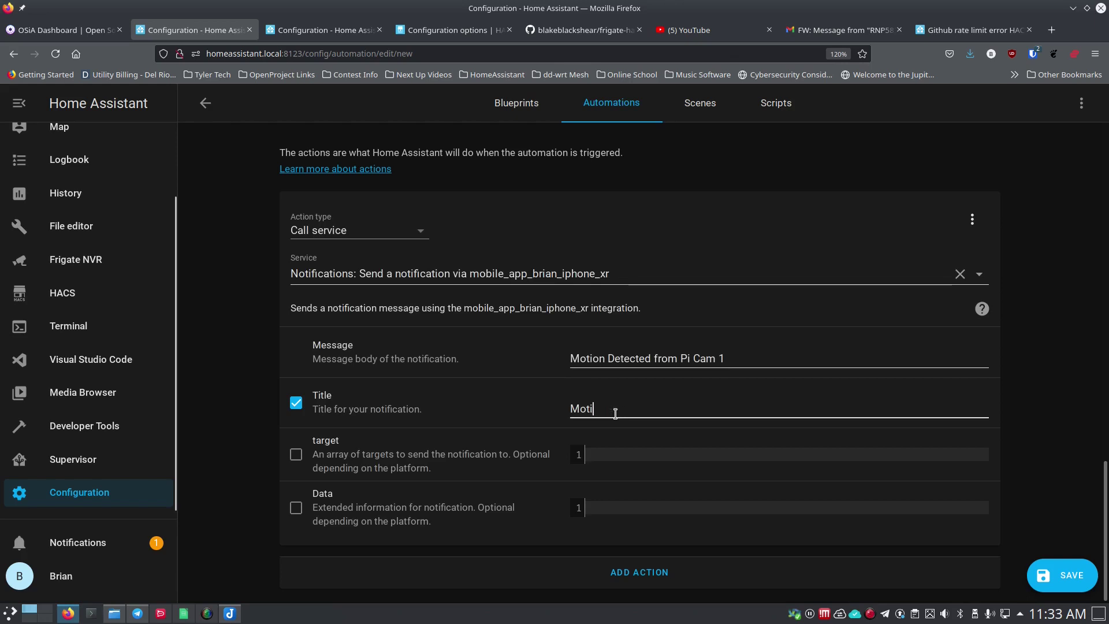
type("Back Yard Motion")
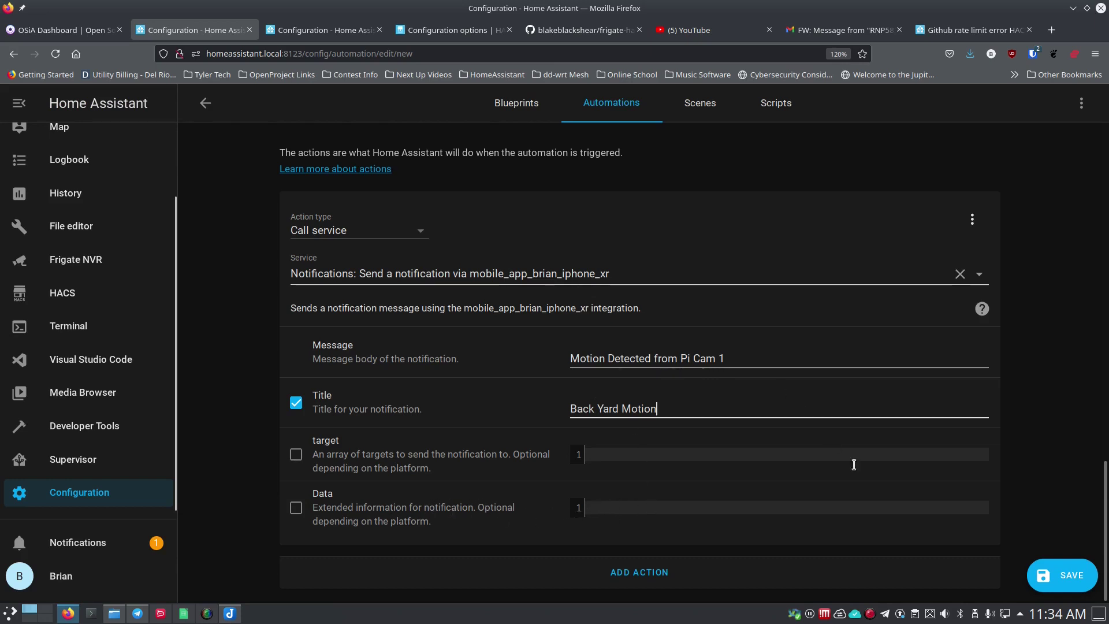
- Save 'Frigate Notify of Motion', test it with Run Actions, then switch to the Frigate NVR panel
left_click(1063, 575)
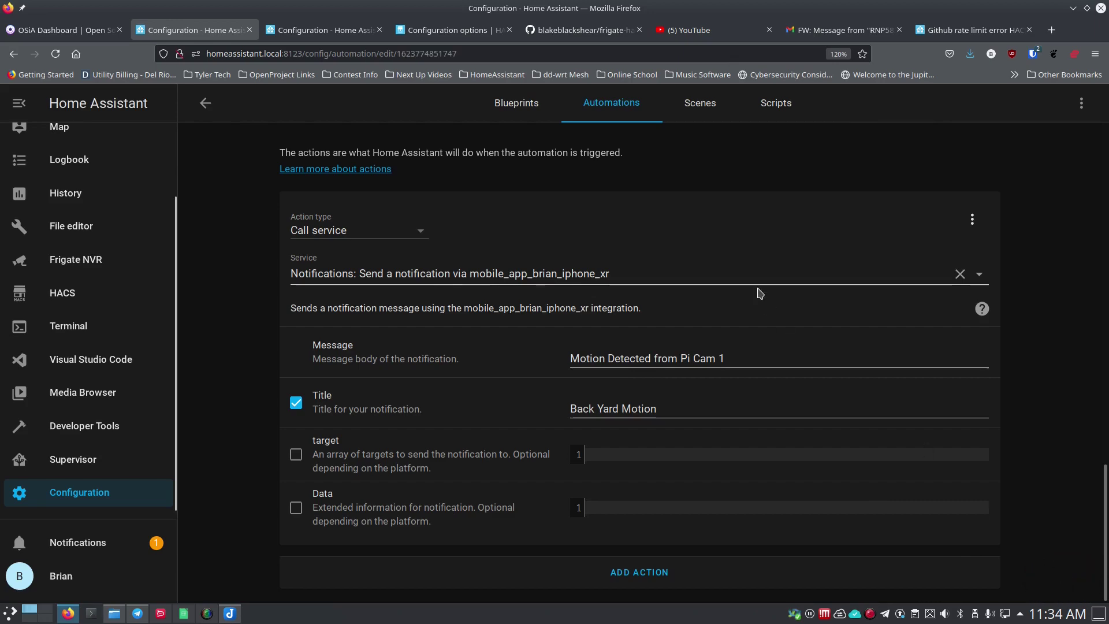
scroll(750, 276, "up", 15)
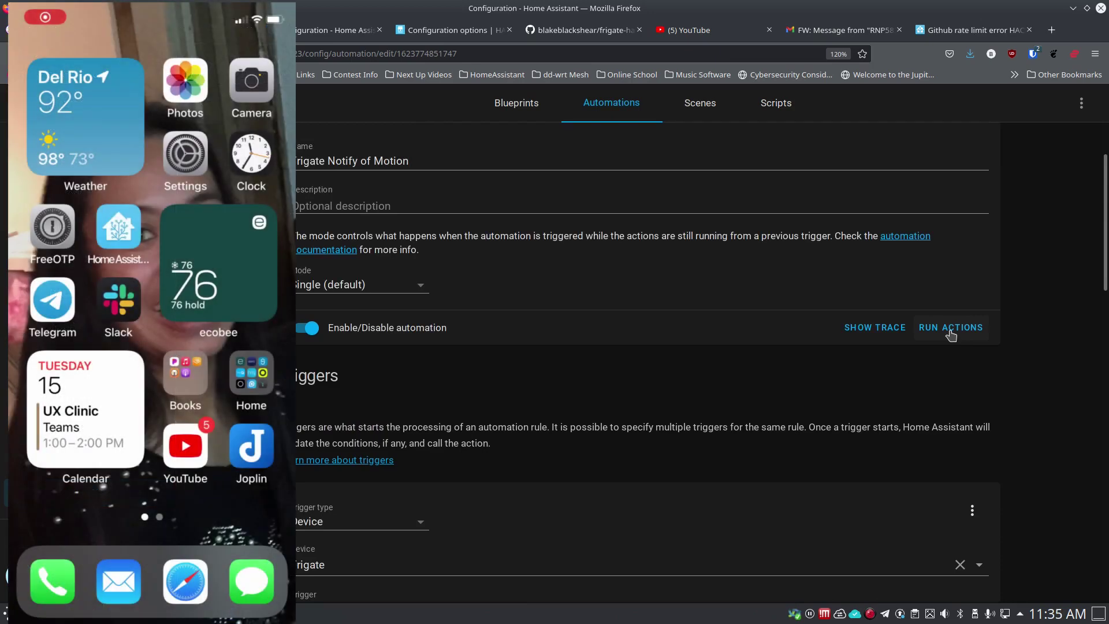
left_click(951, 328)
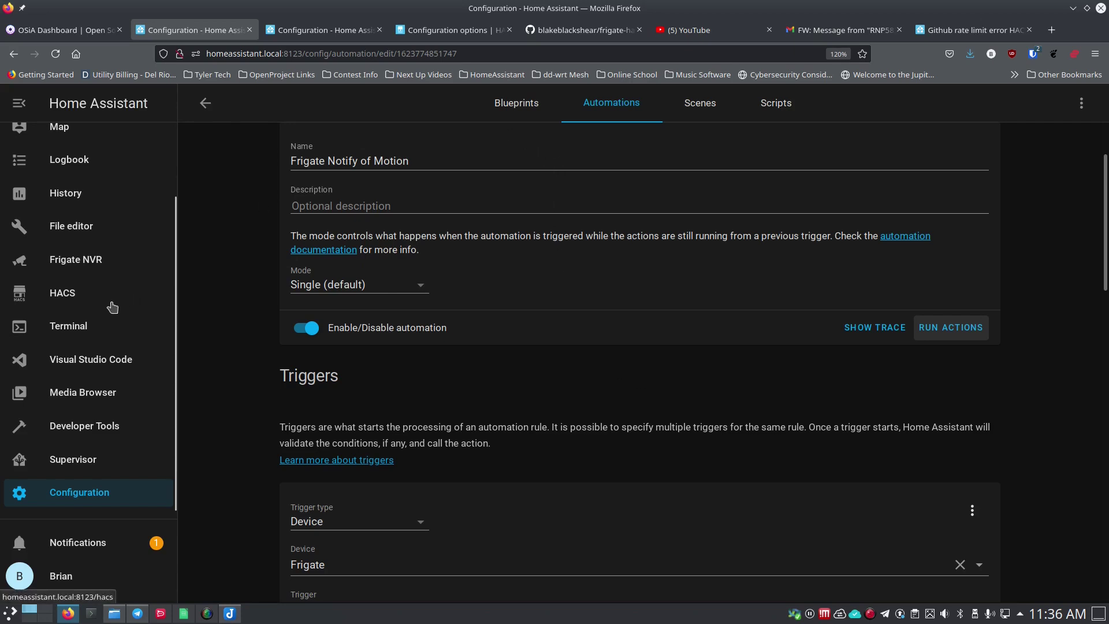
left_click(64, 266)
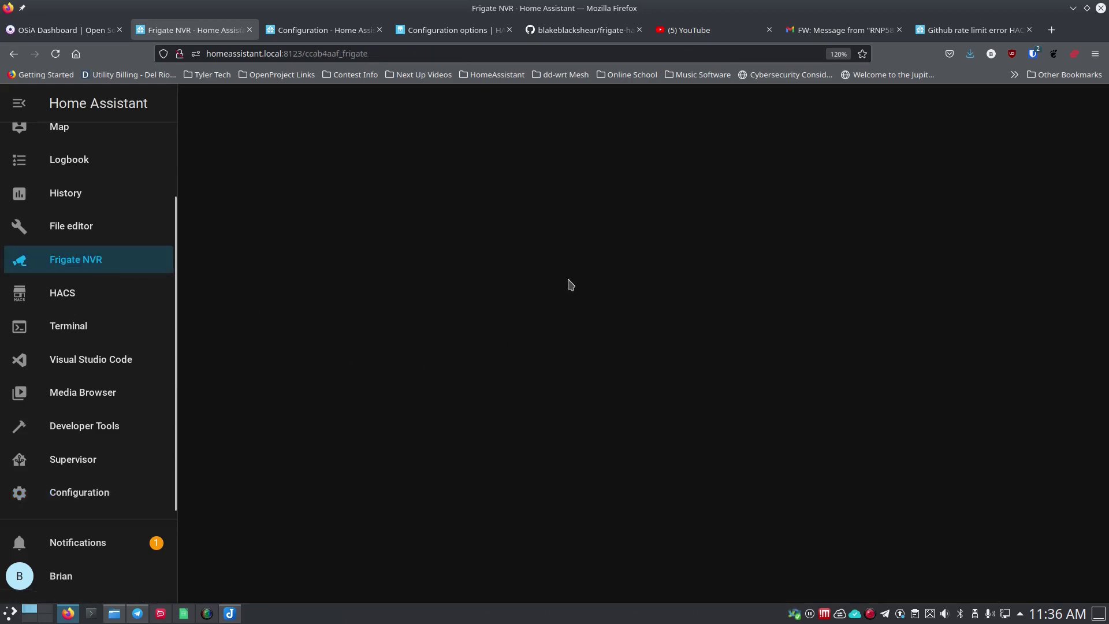